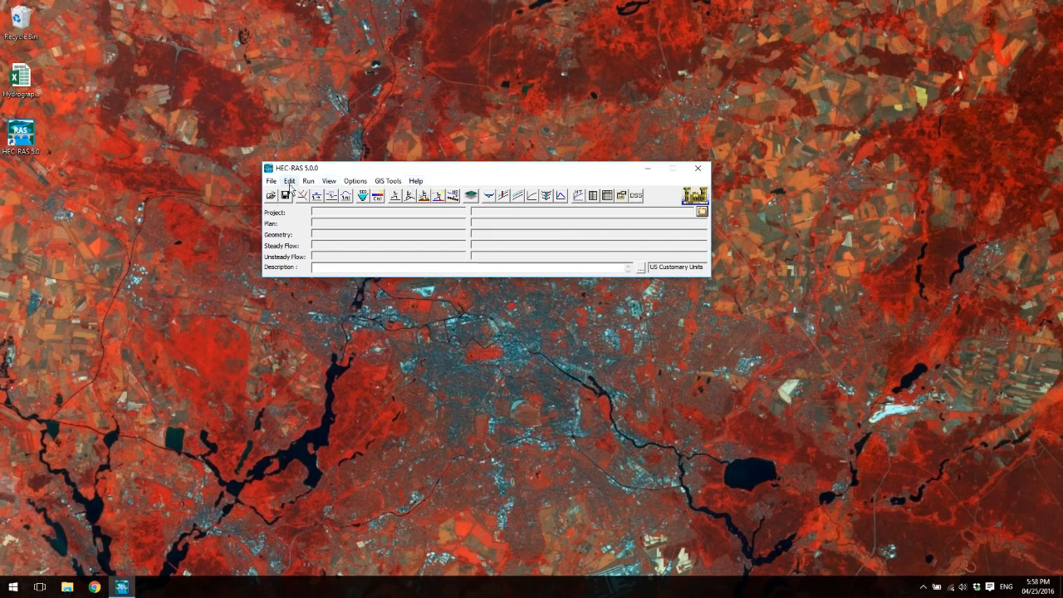
- Create a new project titled Tutorial with the file name Tutorial.prj in the Hec-Ras-Tutorial folder on the e: drive
left_click(271, 180)
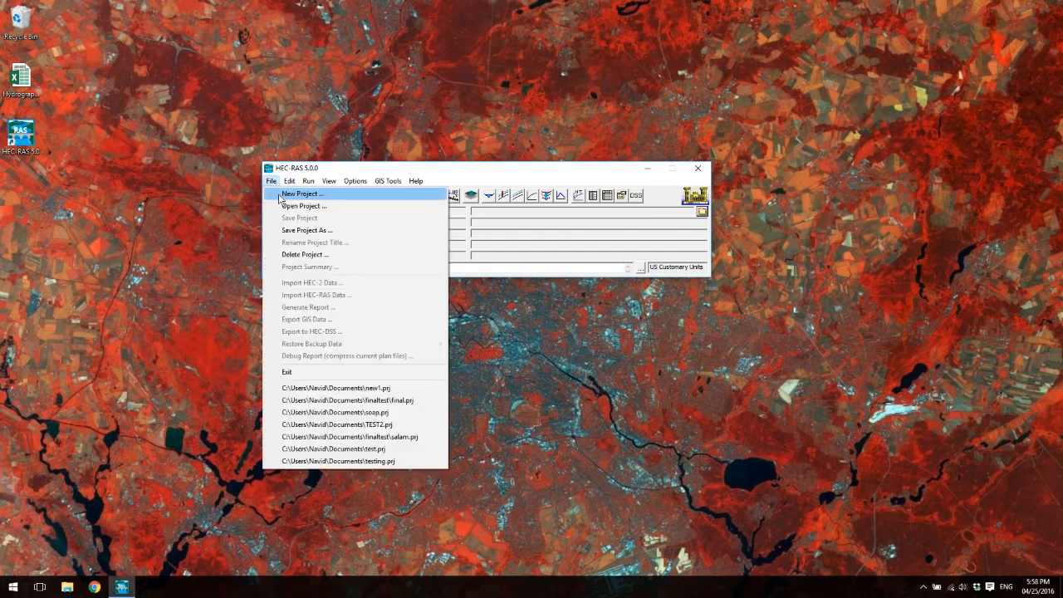
left_click(280, 194)
left_click(619, 462)
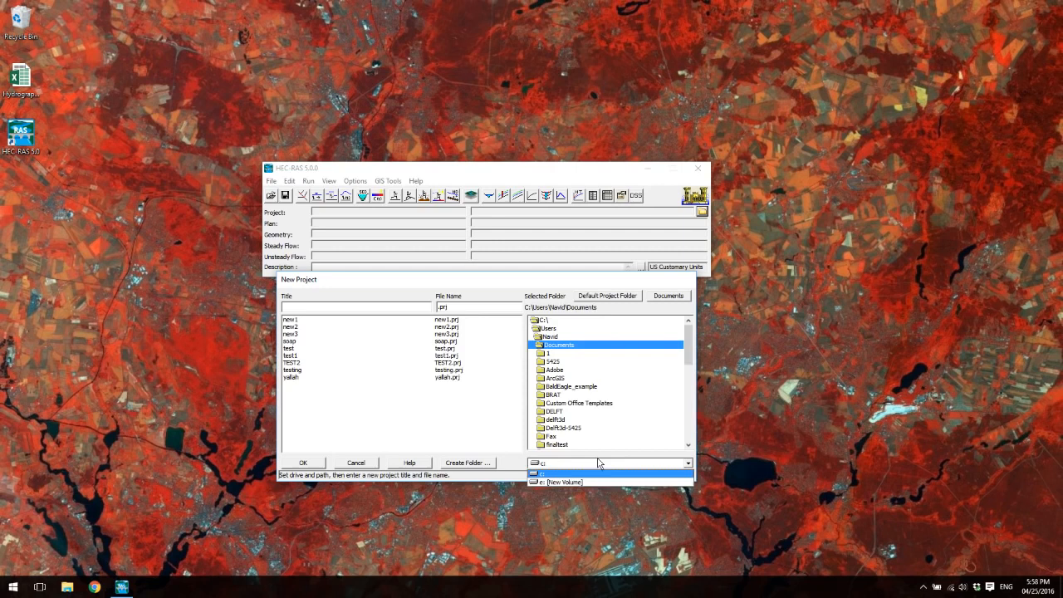
left_click(571, 483)
double_click(563, 376)
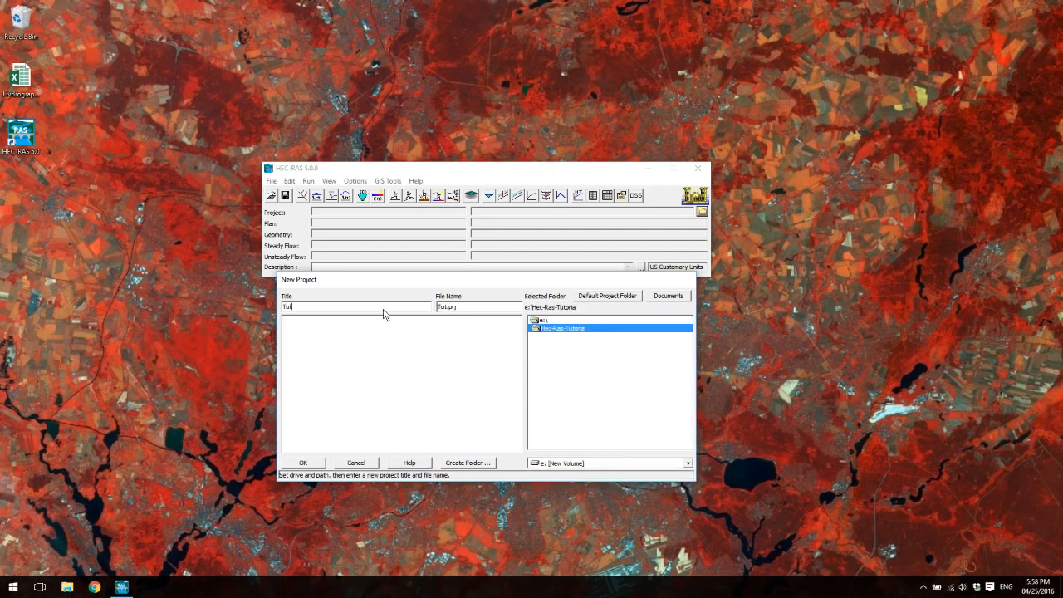
left_click(303, 462)
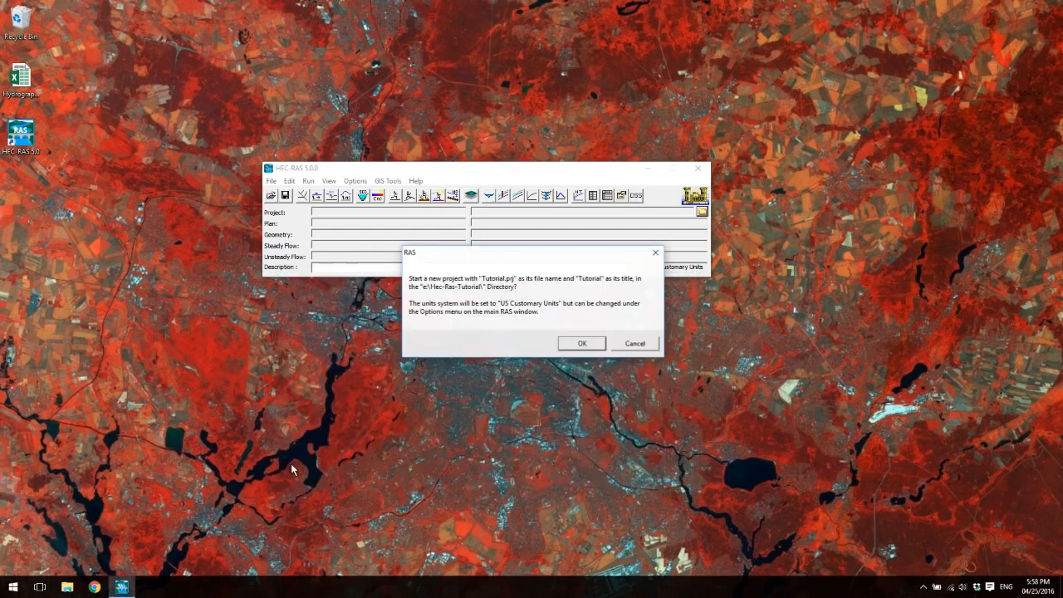
left_click(583, 343)
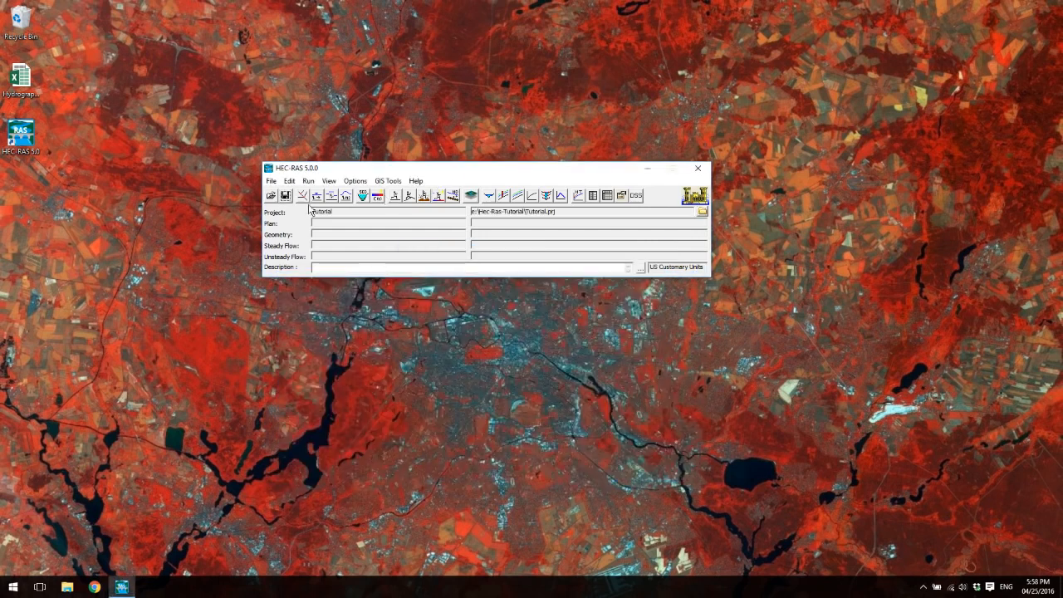
- Open RAS Mapper and begin a new terrain layer, declining to set the project's spatial reference system
left_click(472, 196)
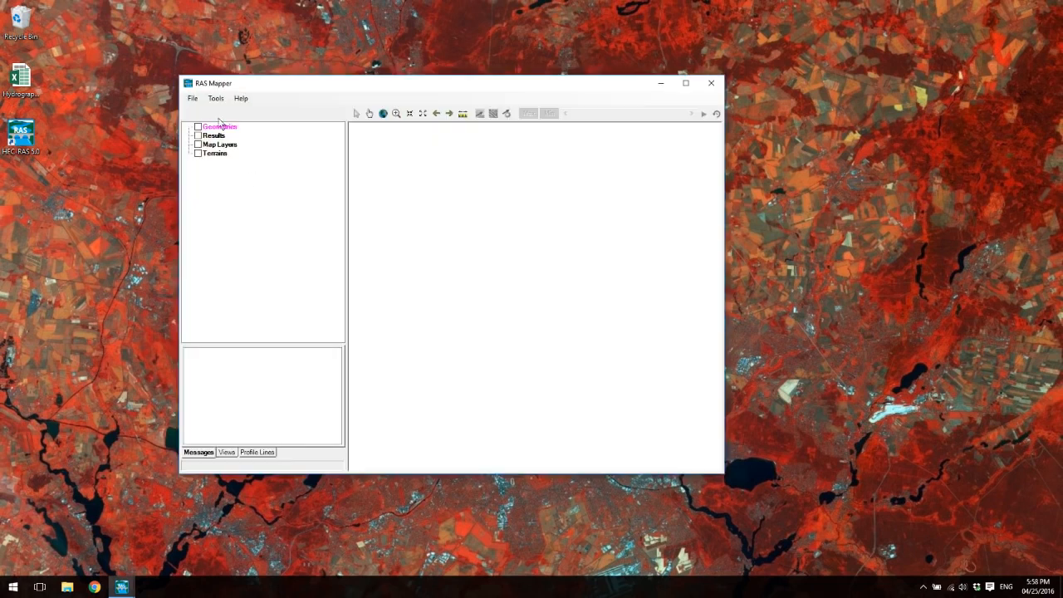
right_click(221, 153)
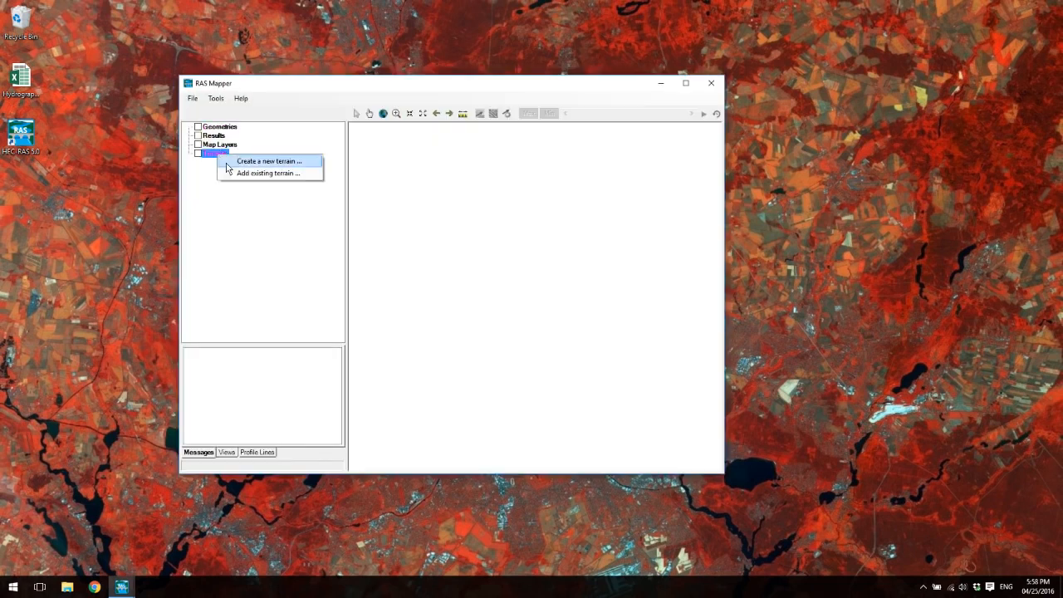
left_click(253, 158)
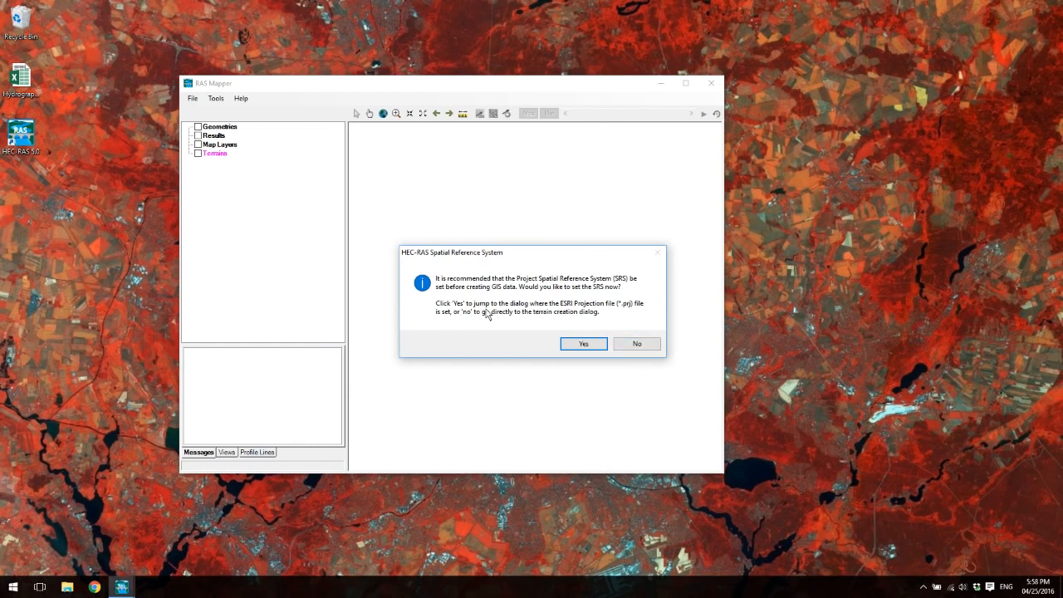
left_click(637, 344)
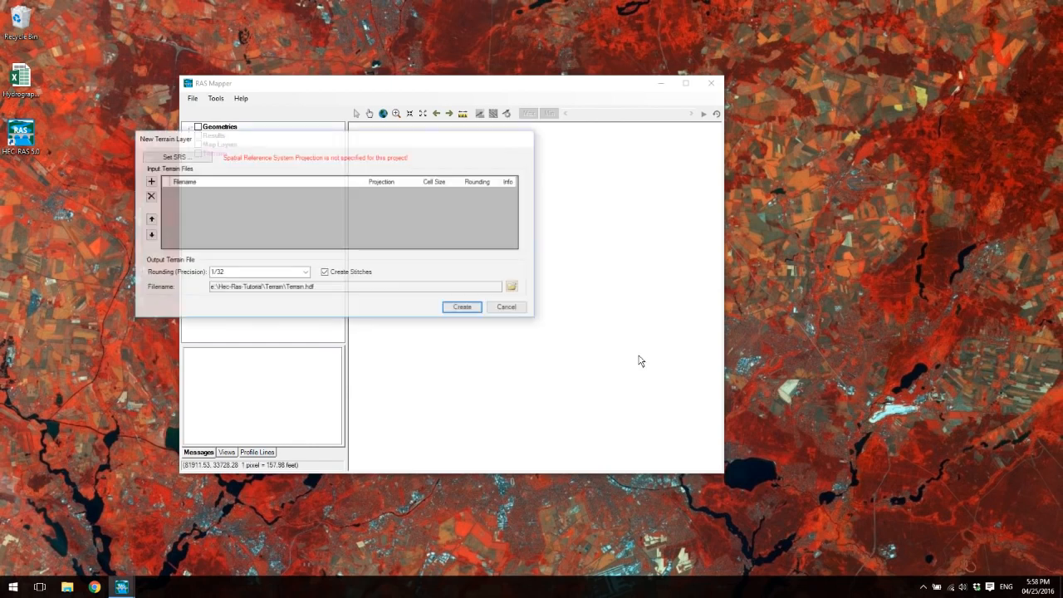
- Create the terrain from the raster file 123.img, using that file's spatial reference projection for the model
left_click(150, 181)
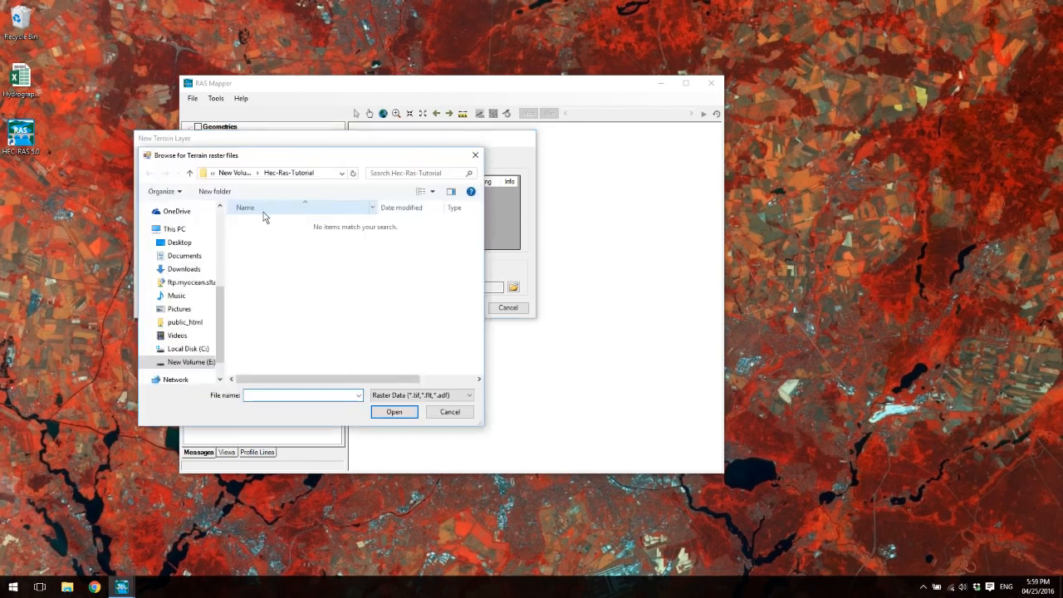
left_click(407, 395)
left_click(411, 410)
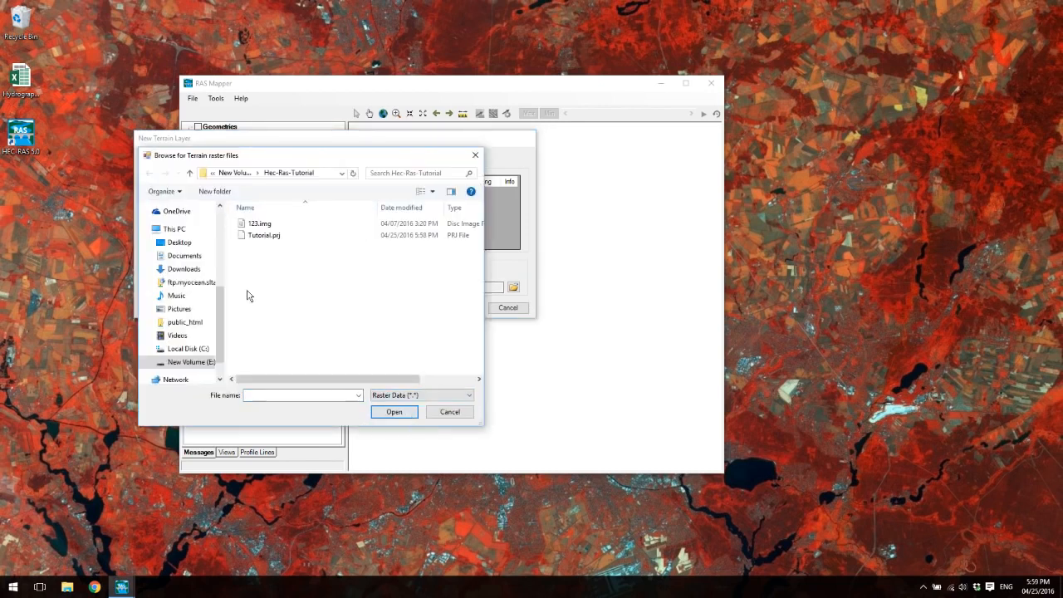
left_click(274, 226)
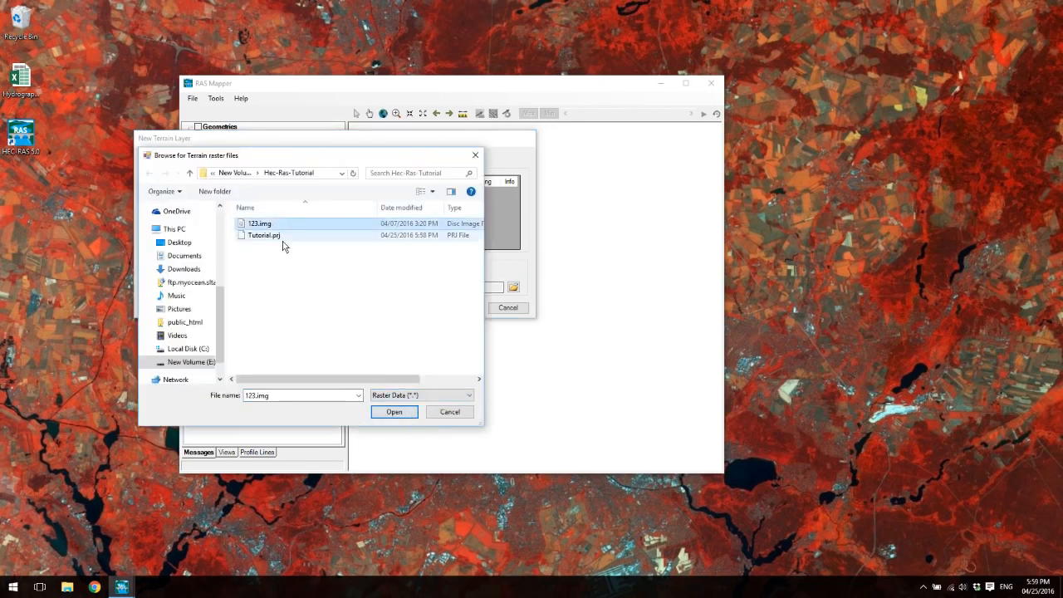
left_click(394, 412)
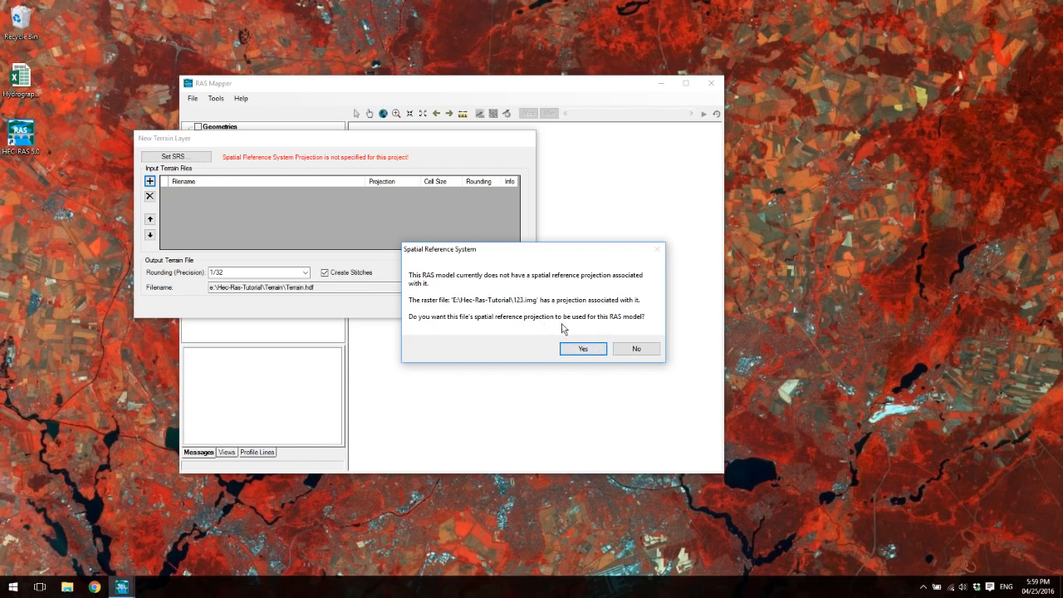
left_click(585, 349)
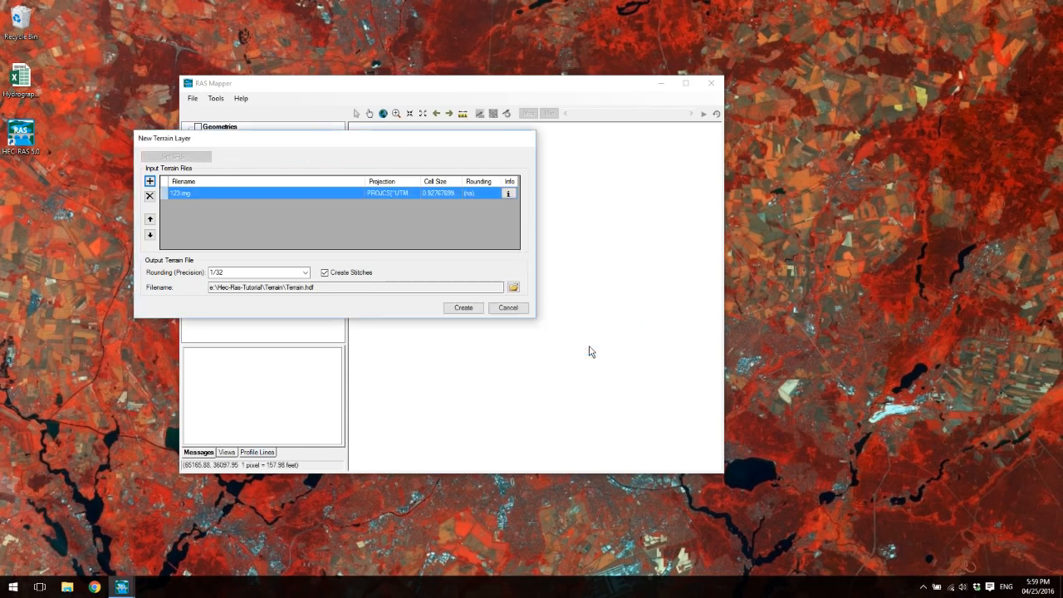
left_click(464, 312)
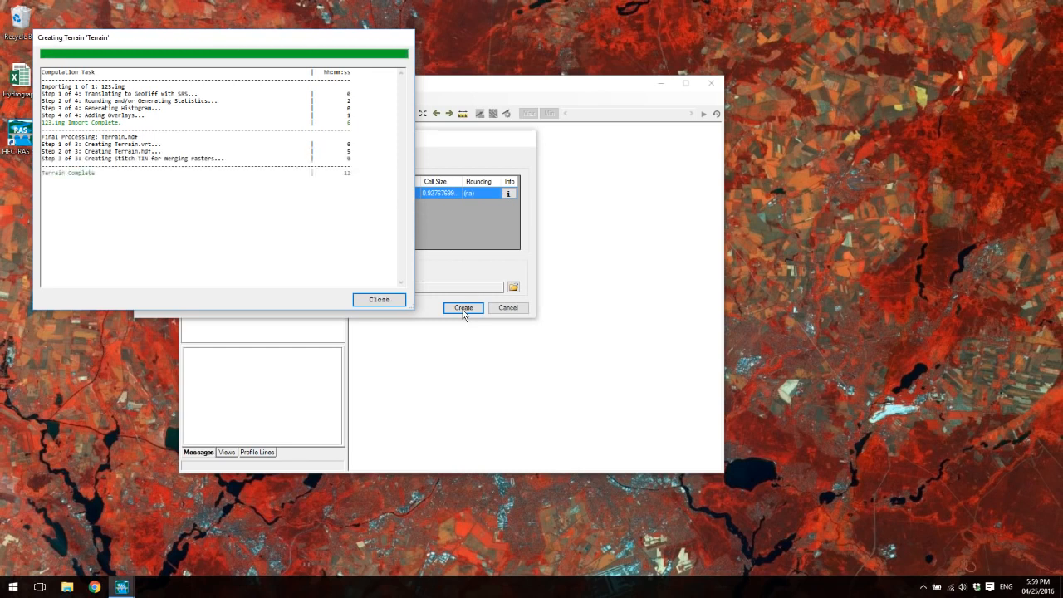
left_click(378, 300)
- Turn on the new Terrain layer under Terrains and fit the map view to its extent
left_click(199, 155)
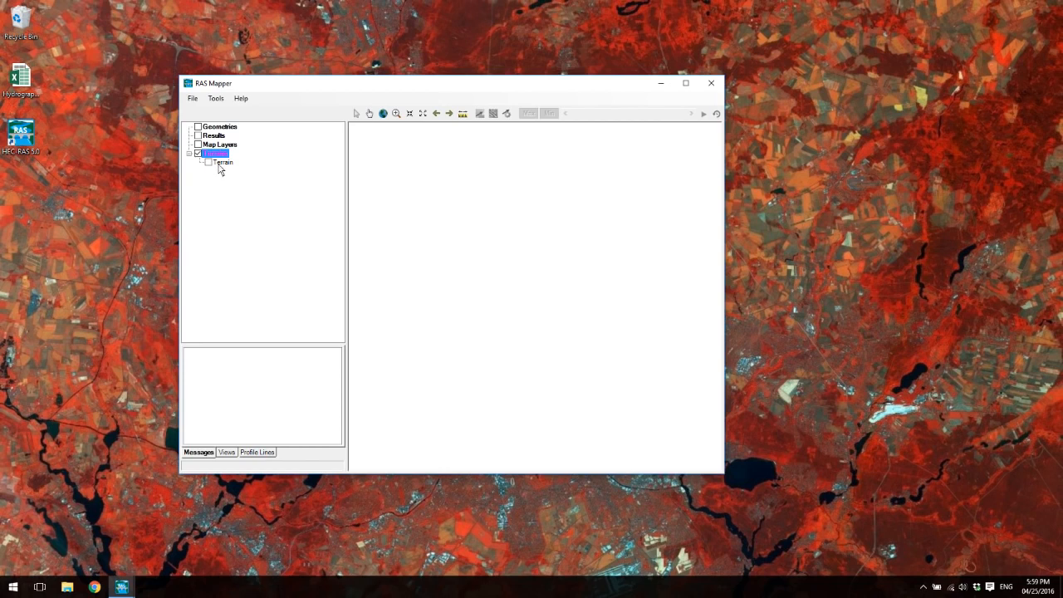
double_click(221, 164)
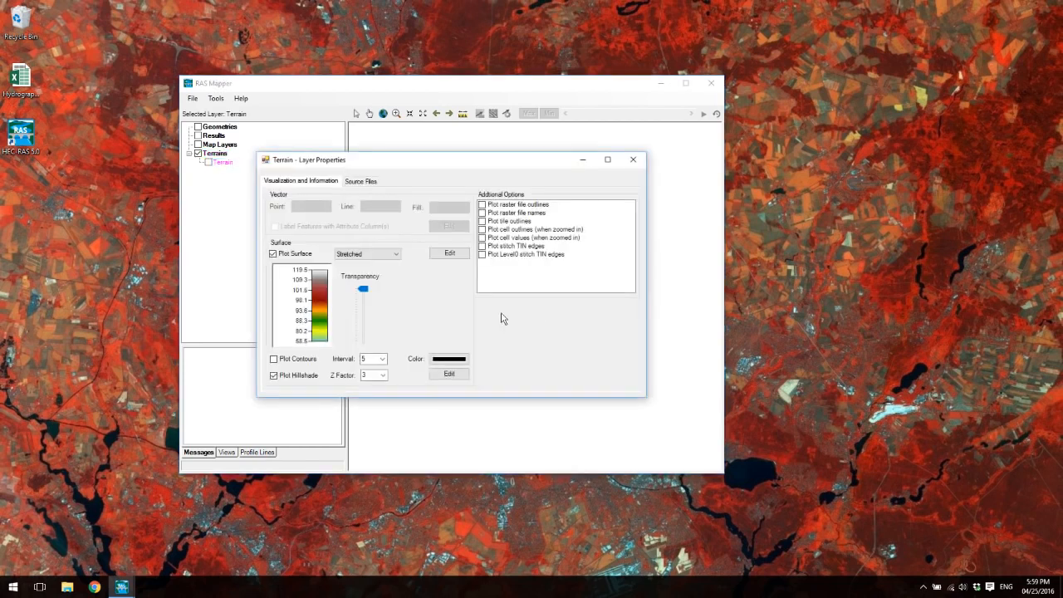
left_click(633, 159)
left_click(209, 163)
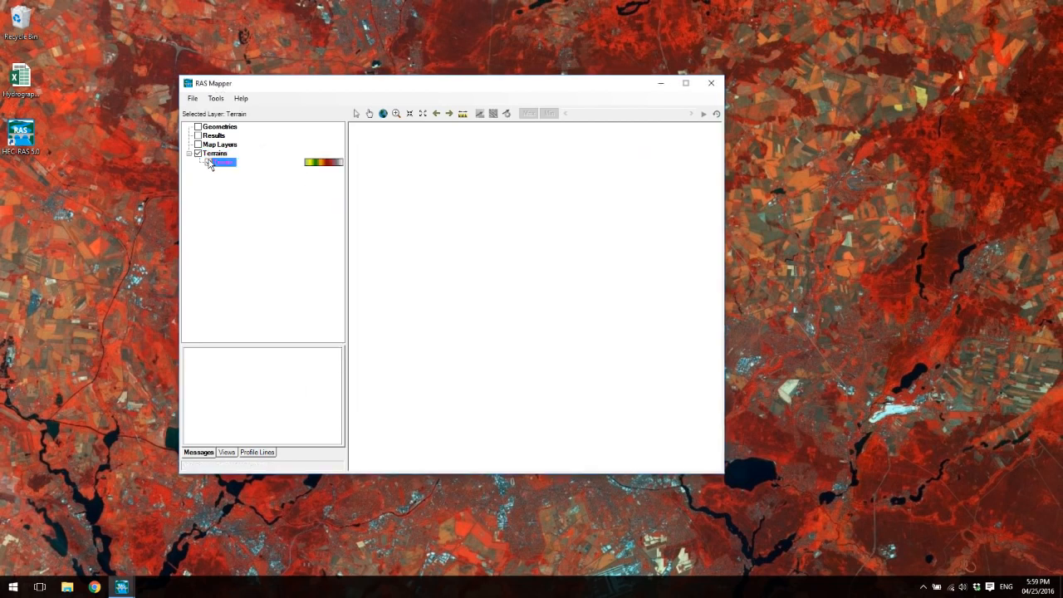
right_click(219, 165)
left_click(241, 185)
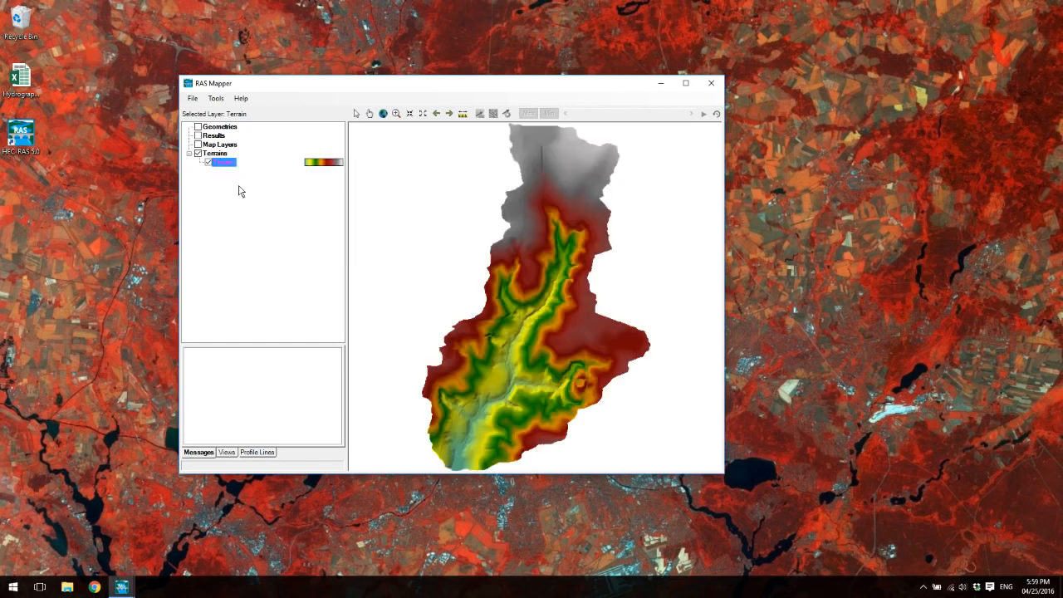
left_click(208, 163)
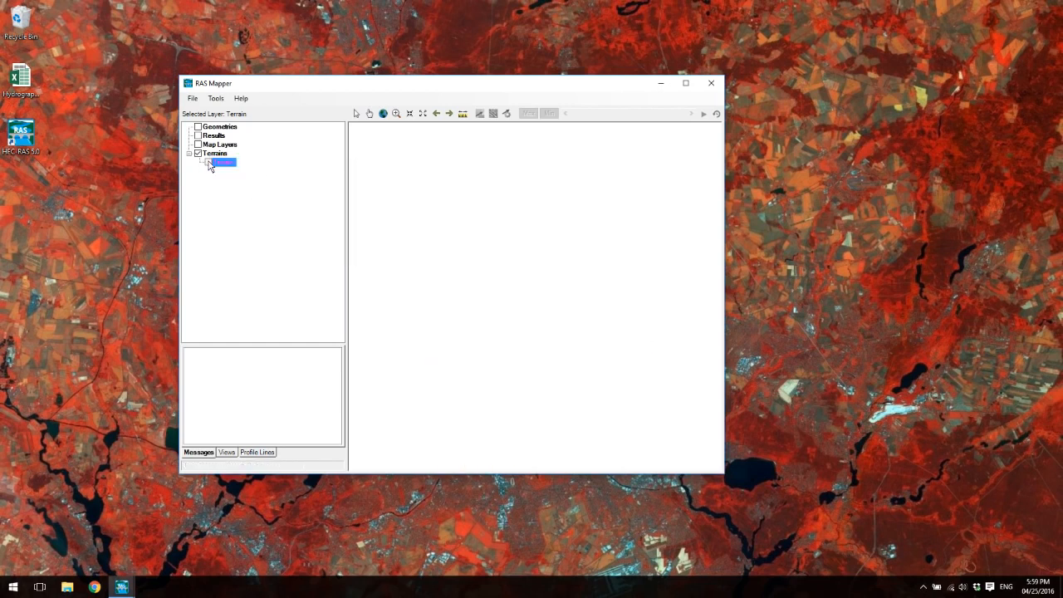
left_click(209, 164)
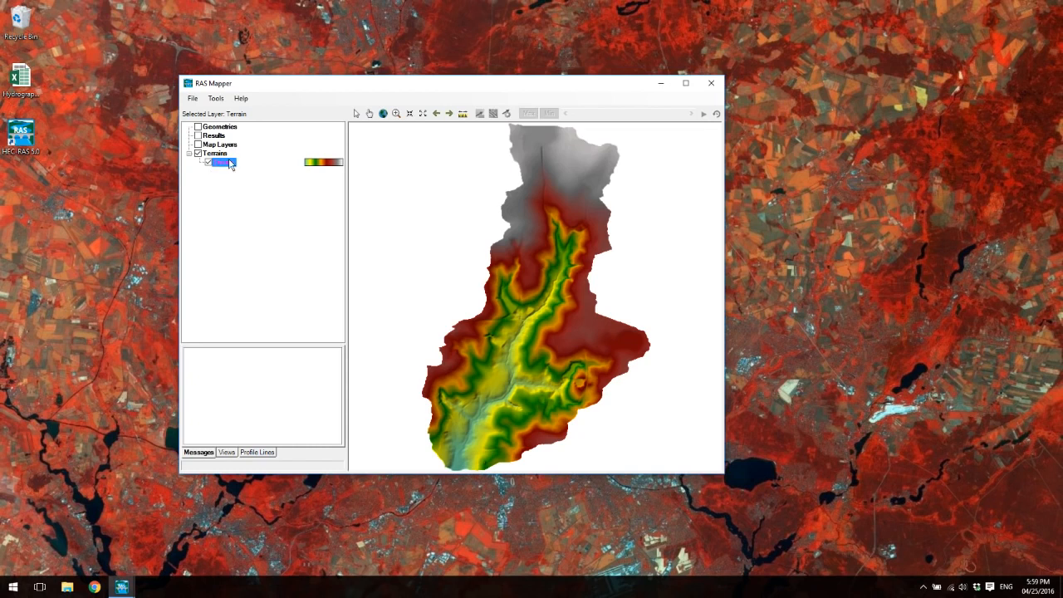
- Close RAS Mapper and open the geometric data editor in a maximized window
left_click(712, 83)
left_click(289, 181)
left_click(311, 194)
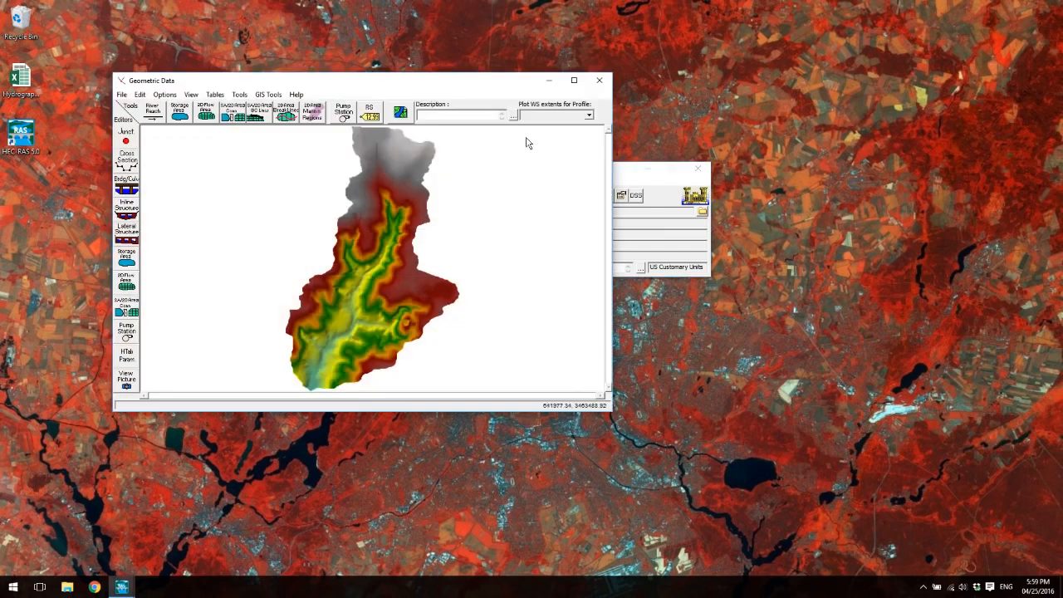
left_click(574, 80)
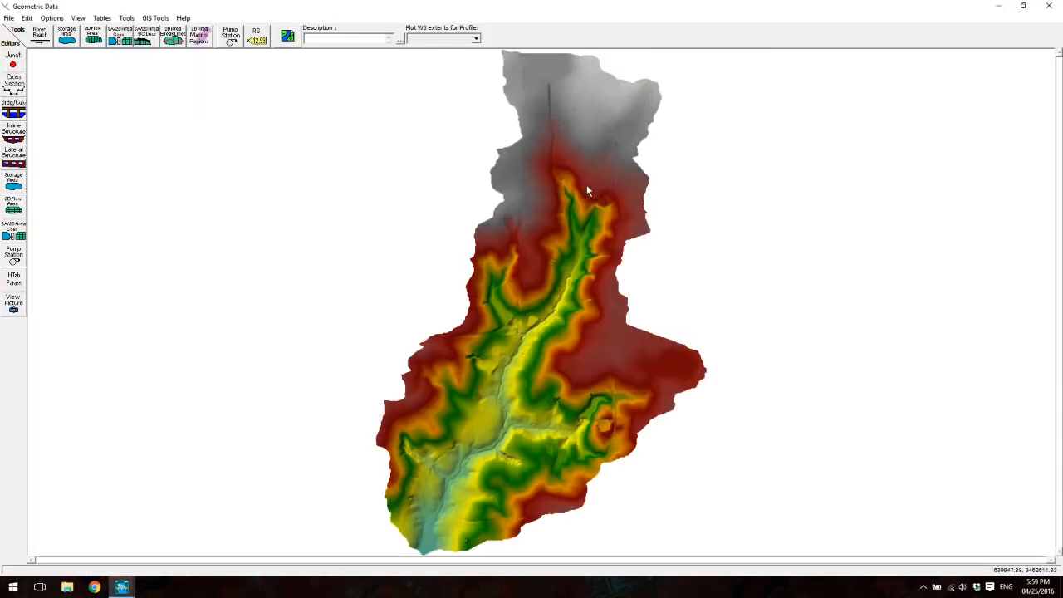
left_click(26, 17)
mouse_move(52, 19)
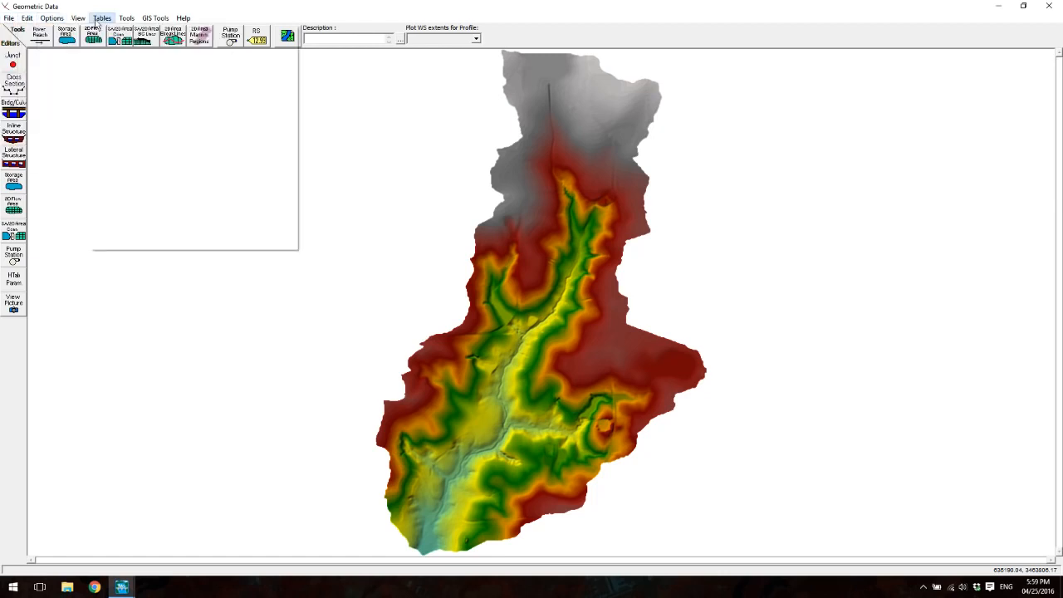
mouse_move(114, 23)
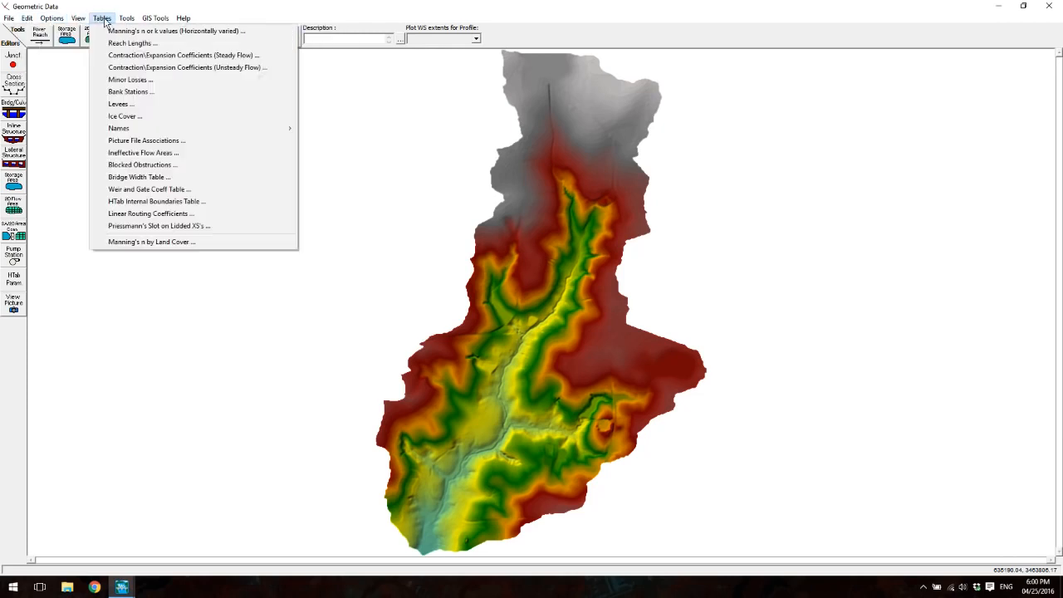
left_click(55, 226)
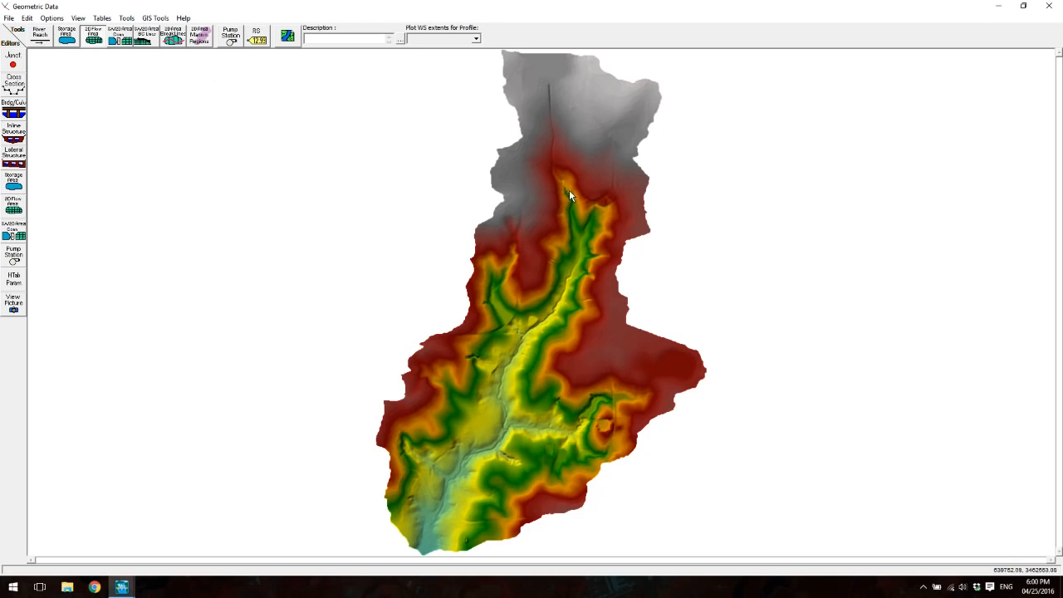
- Set the schematic plot extents to the computed data extents so the whole terrain is shown
scroll(568, 194, "up", 5)
scroll(465, 138, "down", 1)
scroll(338, 171, "down", 1)
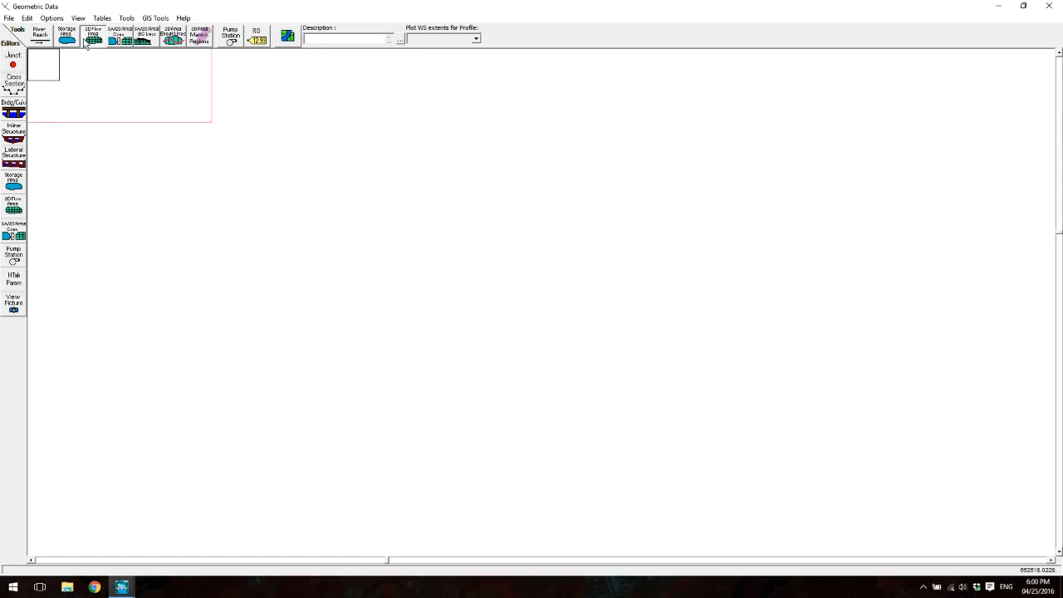
right_click(414, 244)
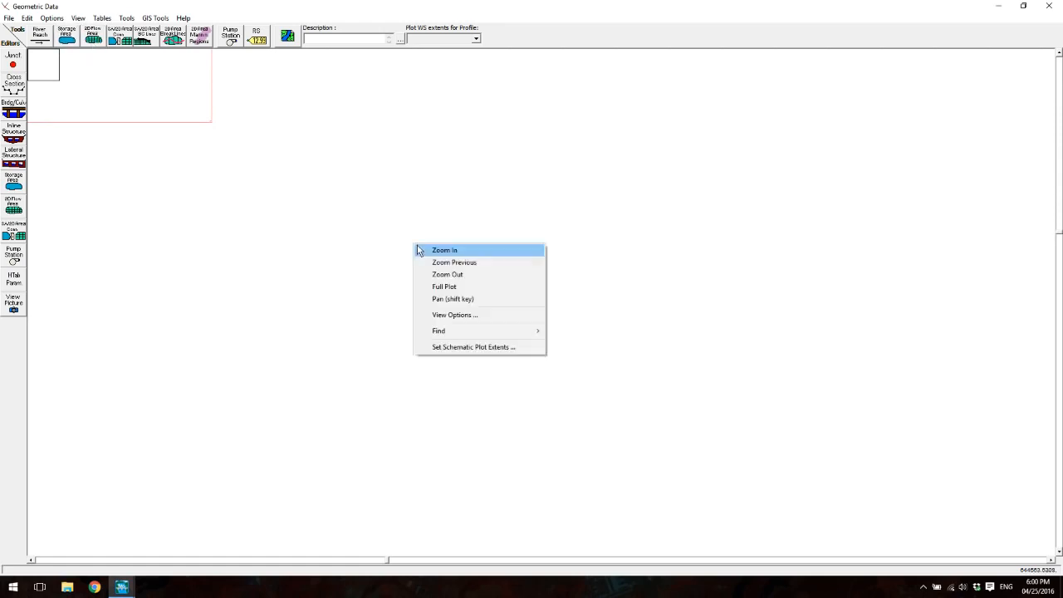
left_click(477, 347)
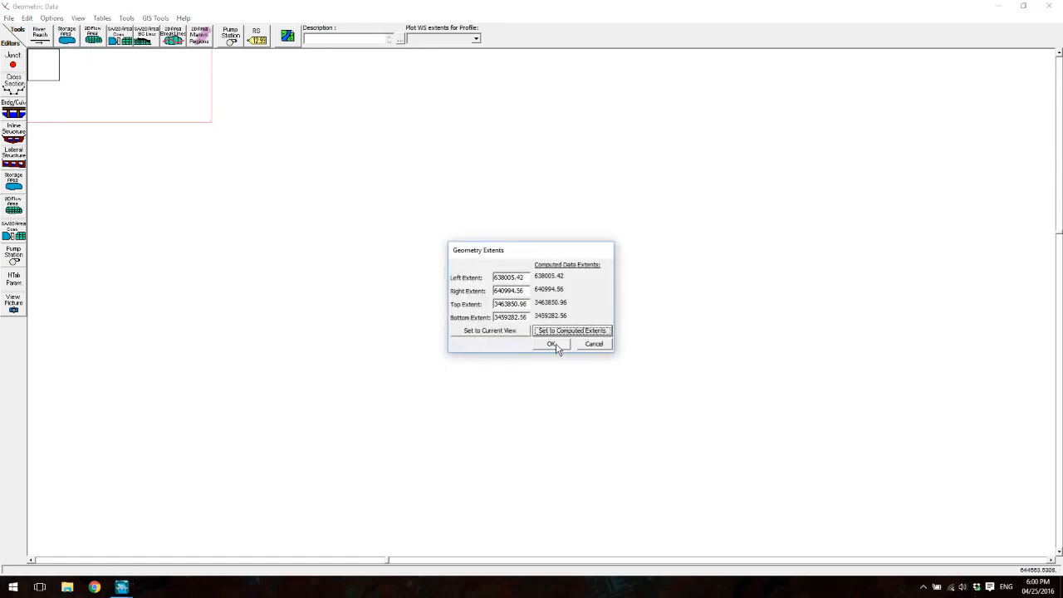
left_click(553, 345)
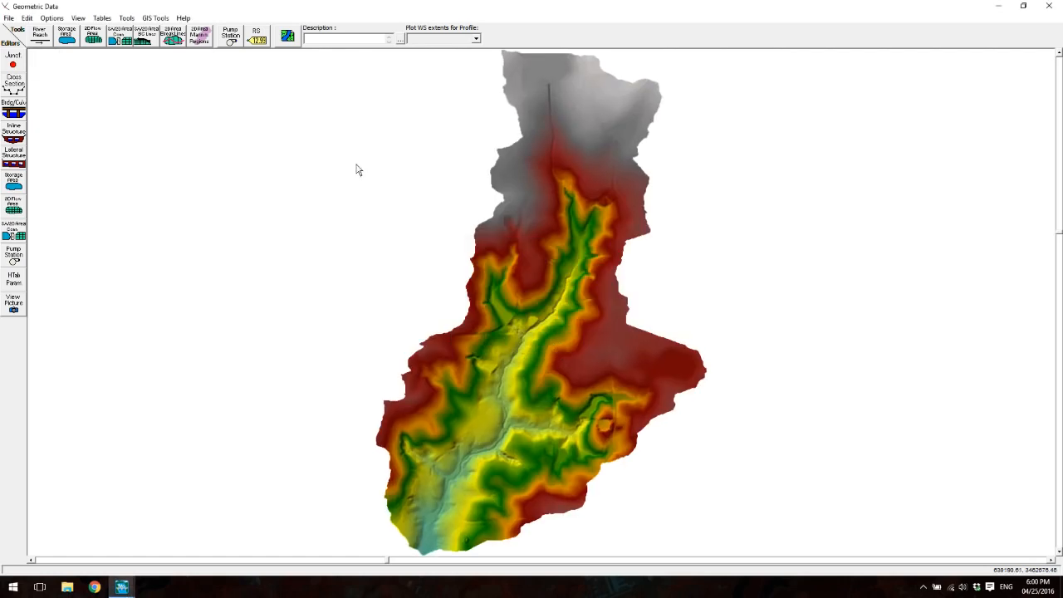
- Start drawing a 2D flow area perimeter with its first points across the channel at the northern, upstream end of the valley
left_click(93, 35)
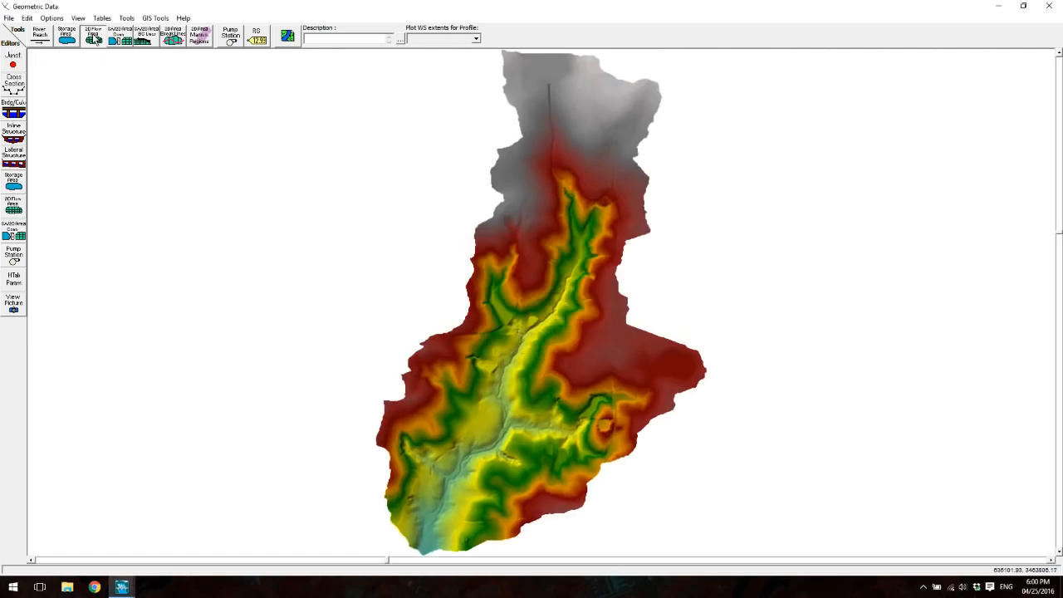
left_click(565, 189)
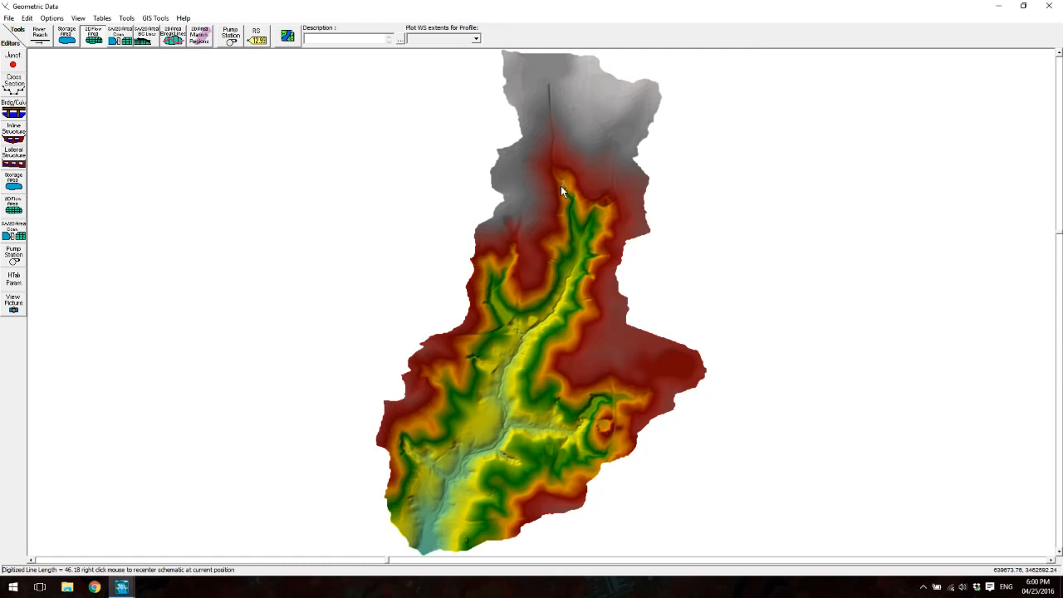
scroll(565, 187, "up", 3)
left_click_drag(546, 220, 229, 163)
left_click_drag(492, 236, 287, 170)
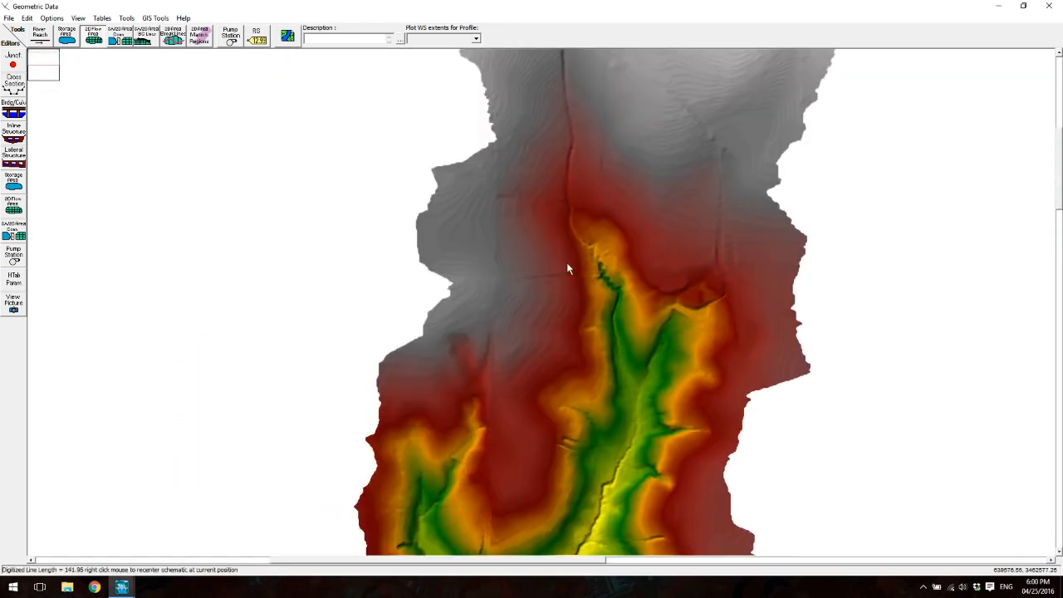
left_click_drag(596, 252, 417, 208)
left_click_drag(573, 225, 532, 209)
scroll(619, 207, "up", 2)
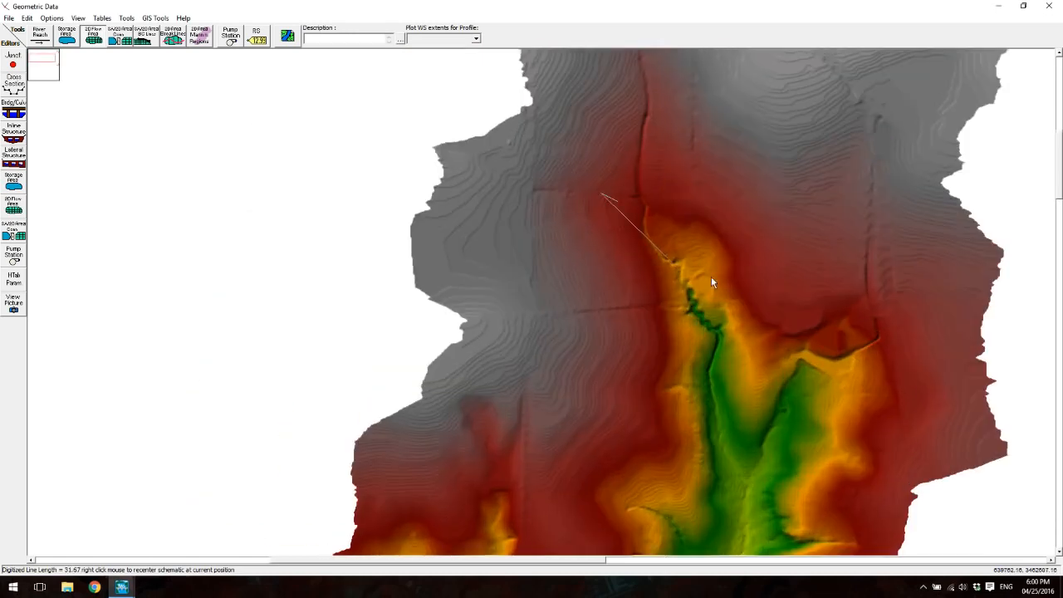
scroll(711, 277, "up", 1)
scroll(708, 272, "up", 1)
scroll(505, 289, "up", 1)
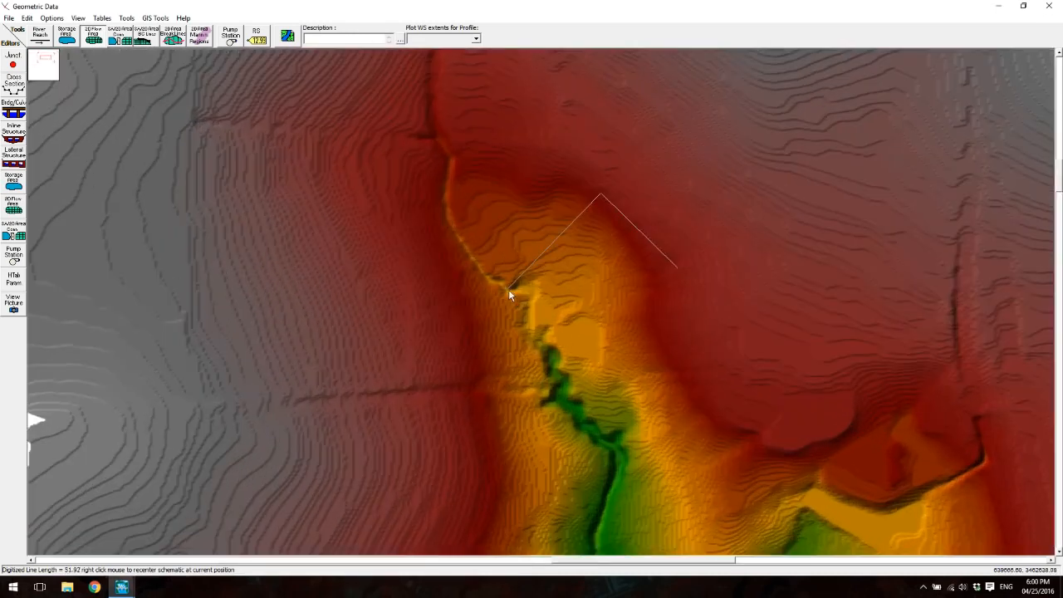
scroll(530, 289, "up", 1)
scroll(524, 281, "up", 1)
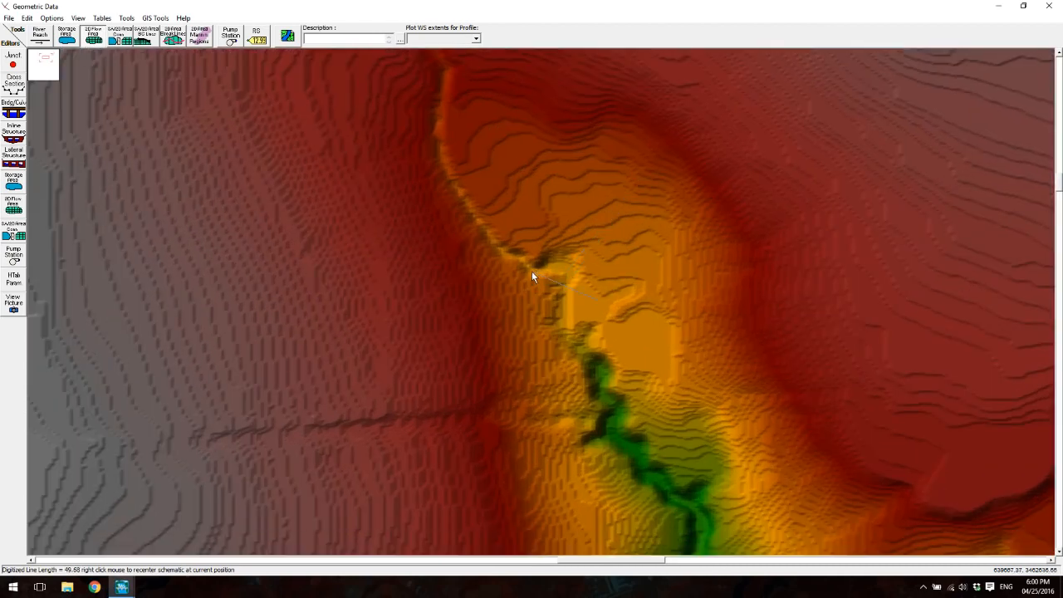
left_click_drag(562, 297, 585, 272)
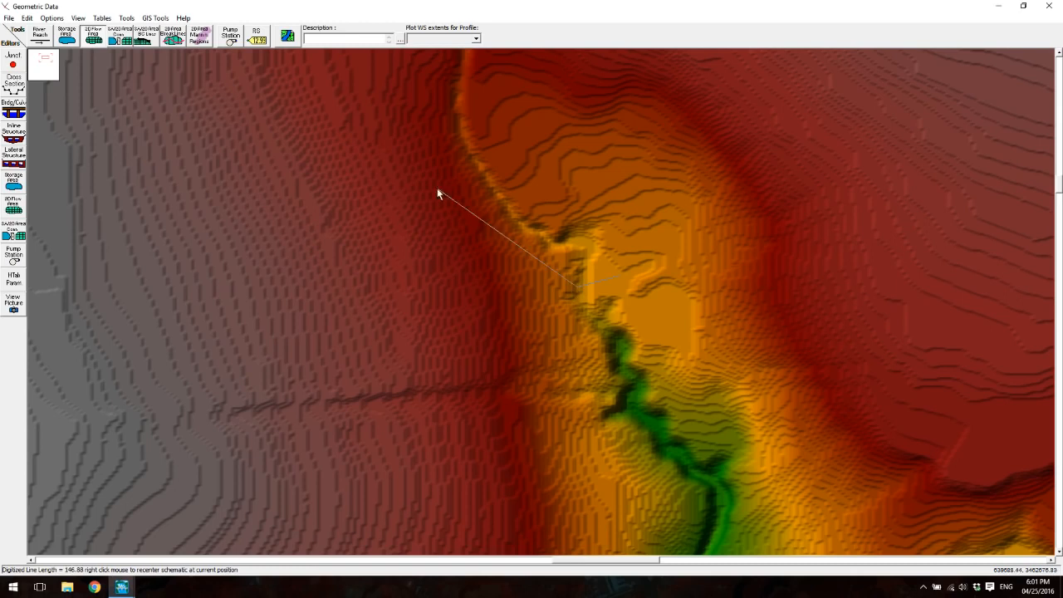
- Extend the 2D flow area perimeter over the northwestern ridge and down to the head of the western tributary valley
right_click(152, 294)
scroll(444, 171, "down", 3)
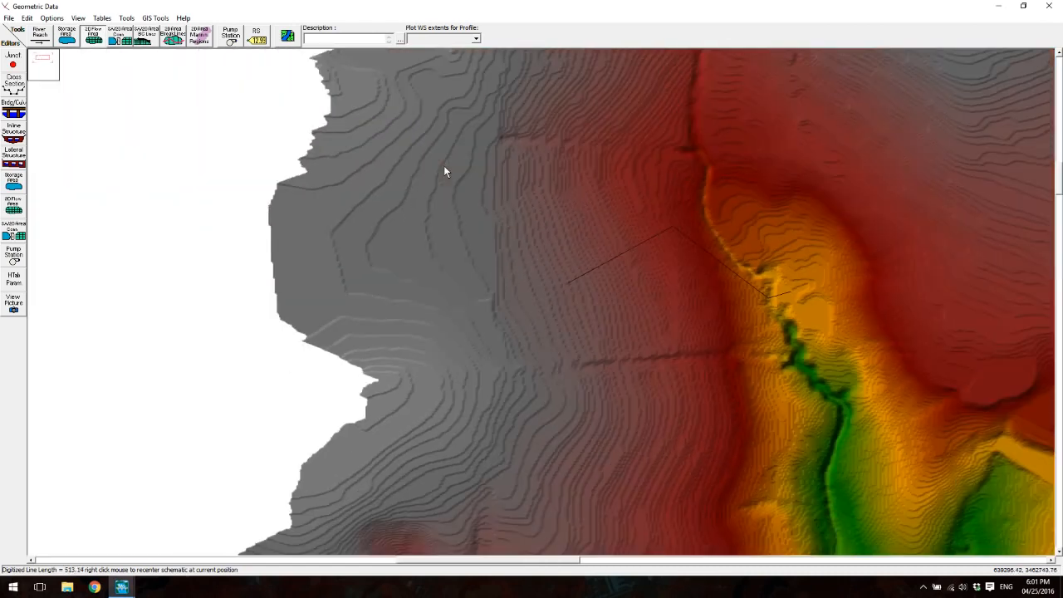
scroll(440, 220, "up", 2)
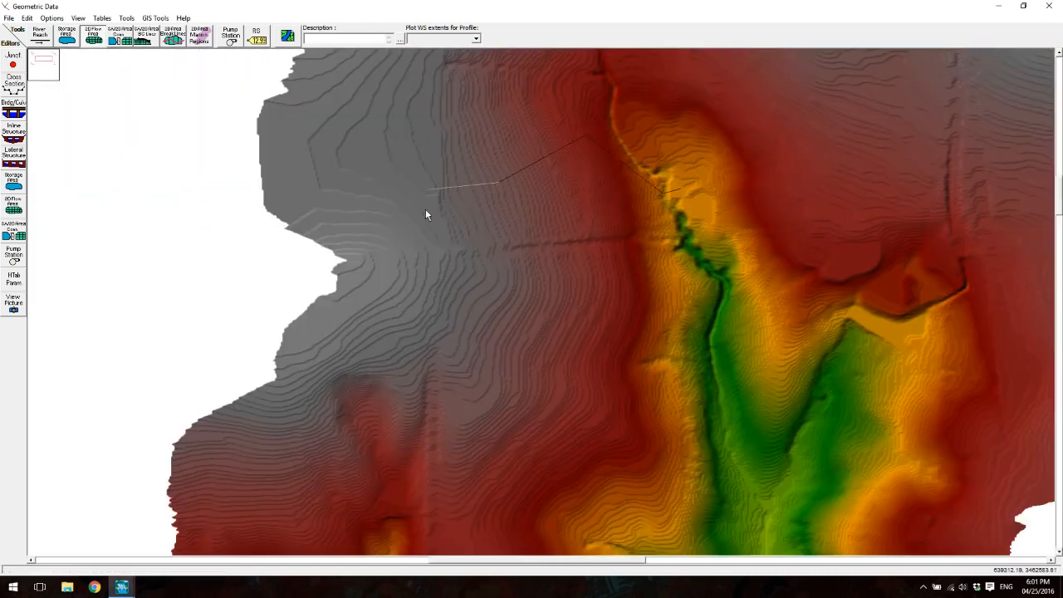
left_click(464, 310)
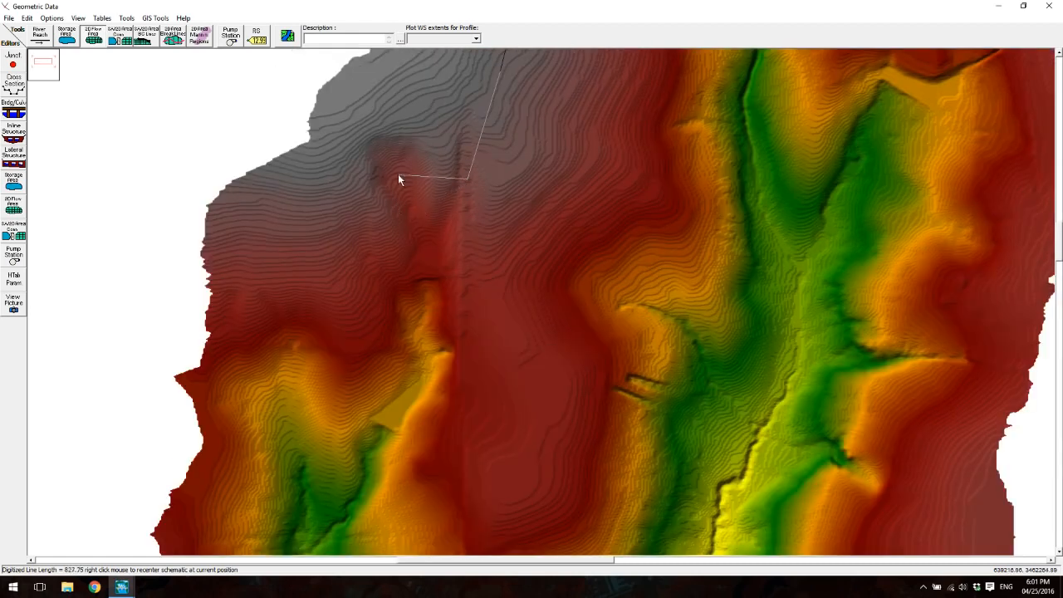
left_click(367, 200)
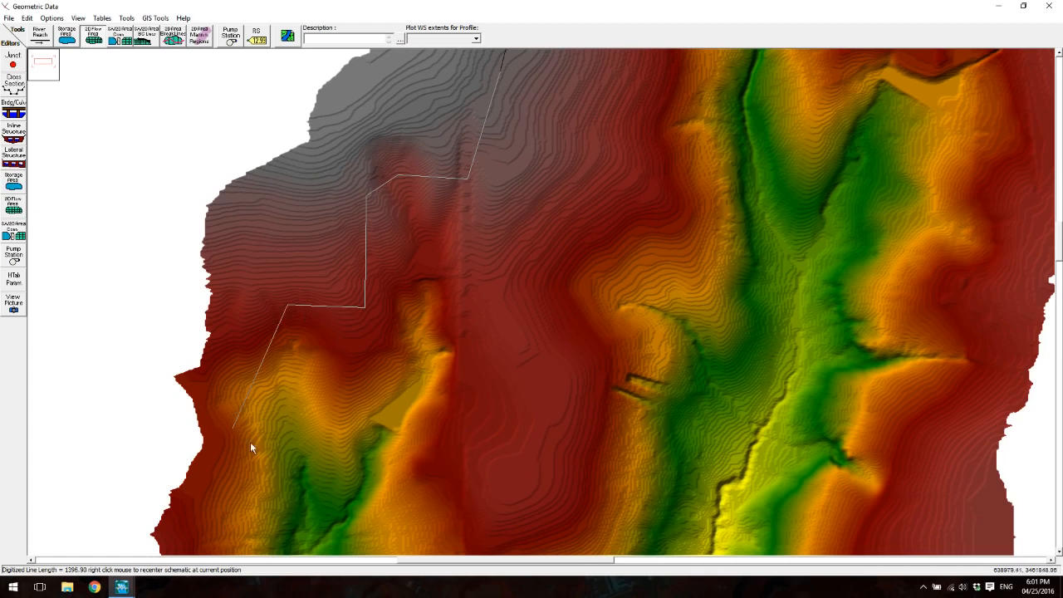
- Continue the perimeter southward along the high ground on the terrain's western side, keeping inside the terrain edge
right_click(250, 442)
left_click(399, 311)
left_click(363, 386)
left_click(245, 415)
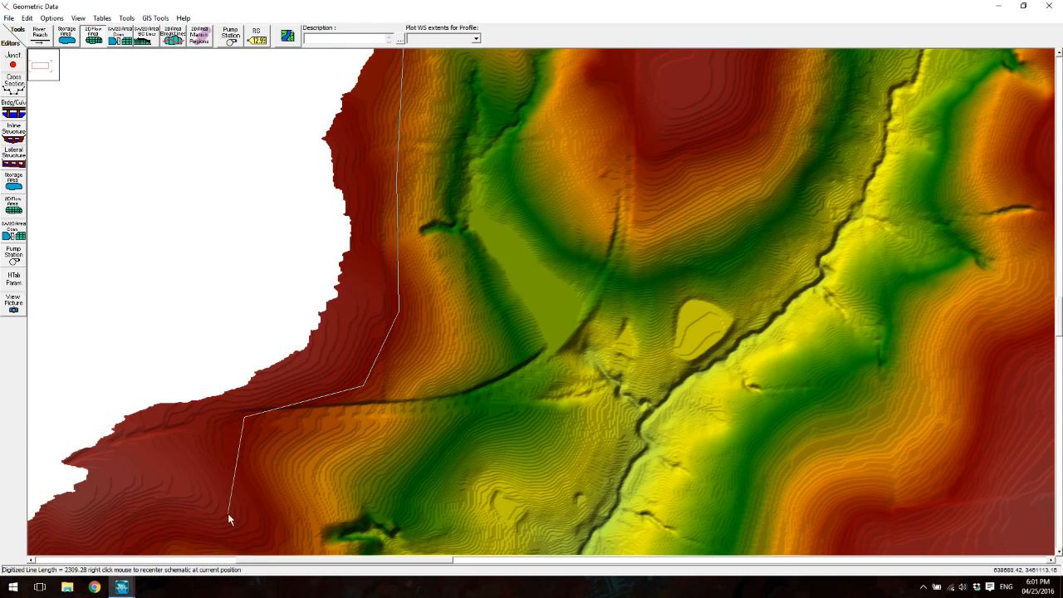
right_click(185, 527)
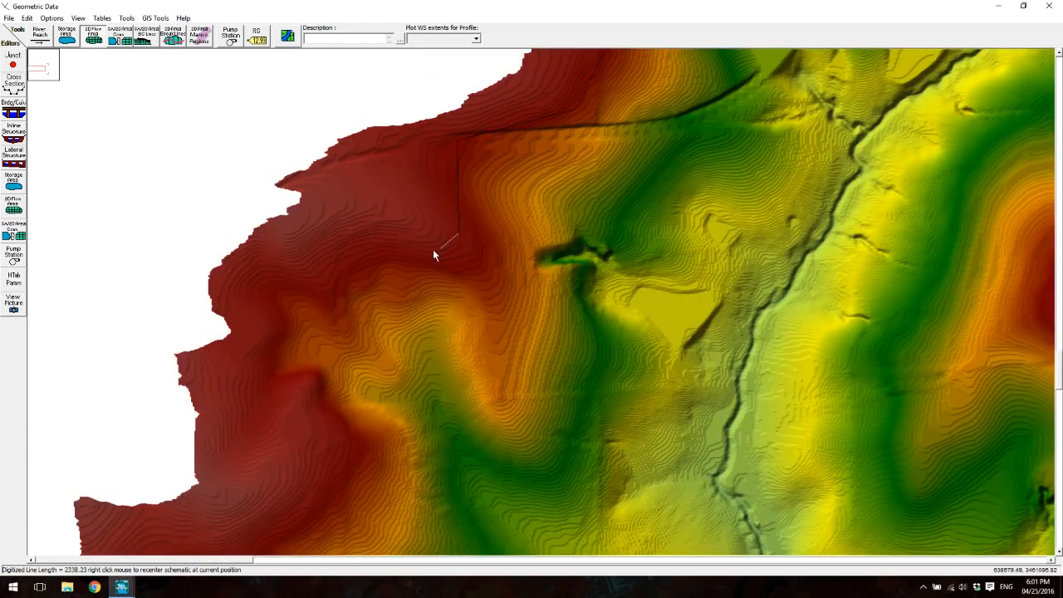
left_click(318, 243)
left_click(267, 334)
- Carry the perimeter down the southwestern terrain edge and across the river outlet at the southern end
right_click(329, 453)
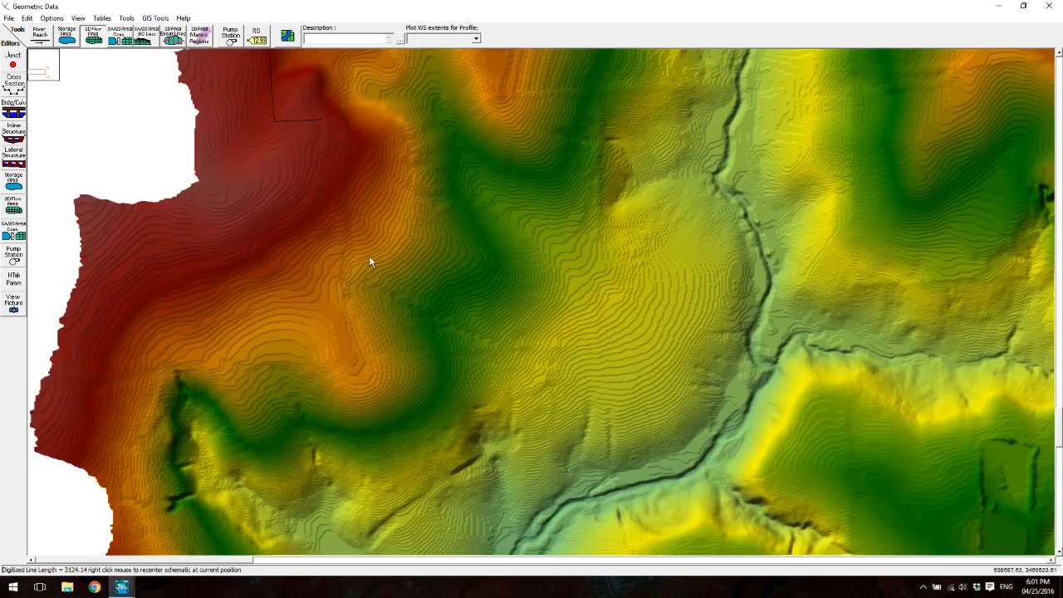
left_click(115, 386)
left_click_drag(166, 427, 503, 40)
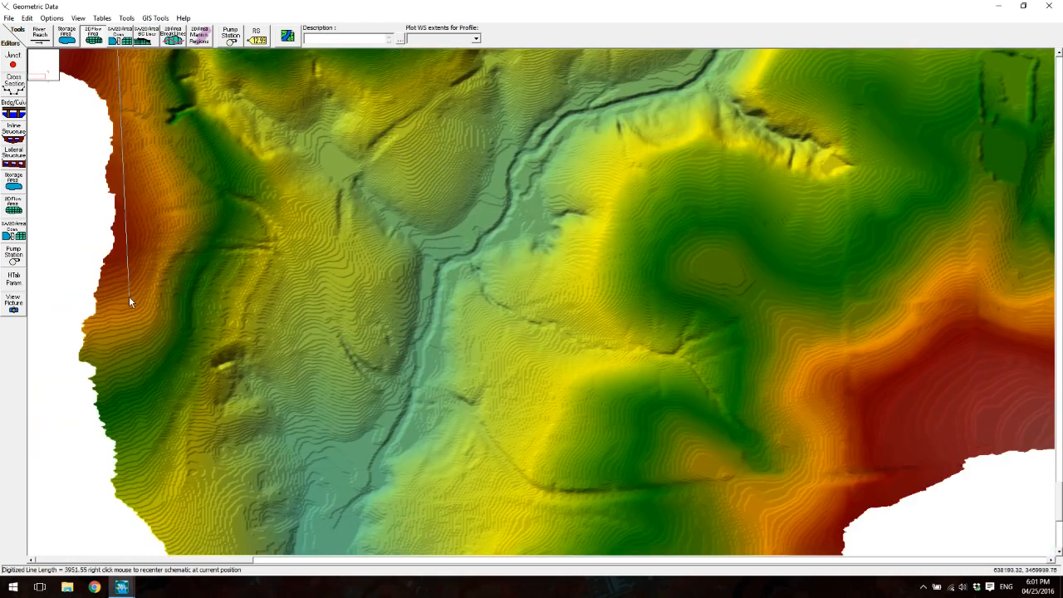
left_click_drag(230, 480, 344, 112)
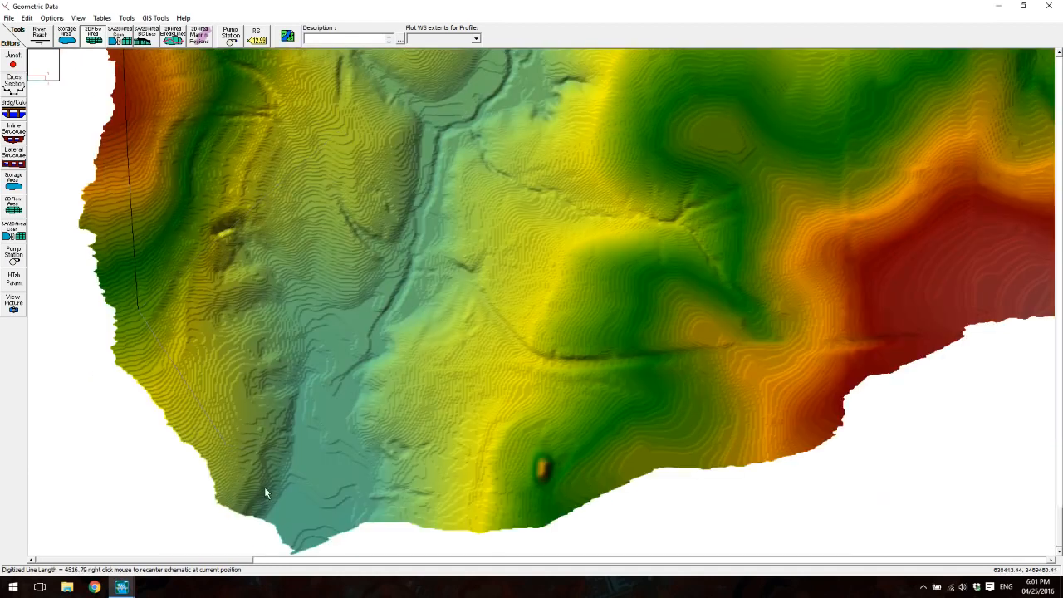
left_click(371, 511)
left_click(474, 504)
- Continue the perimeter northeast from the outlet along the southeastern ridge and around the eastern tributary's outer side
right_click(937, 228)
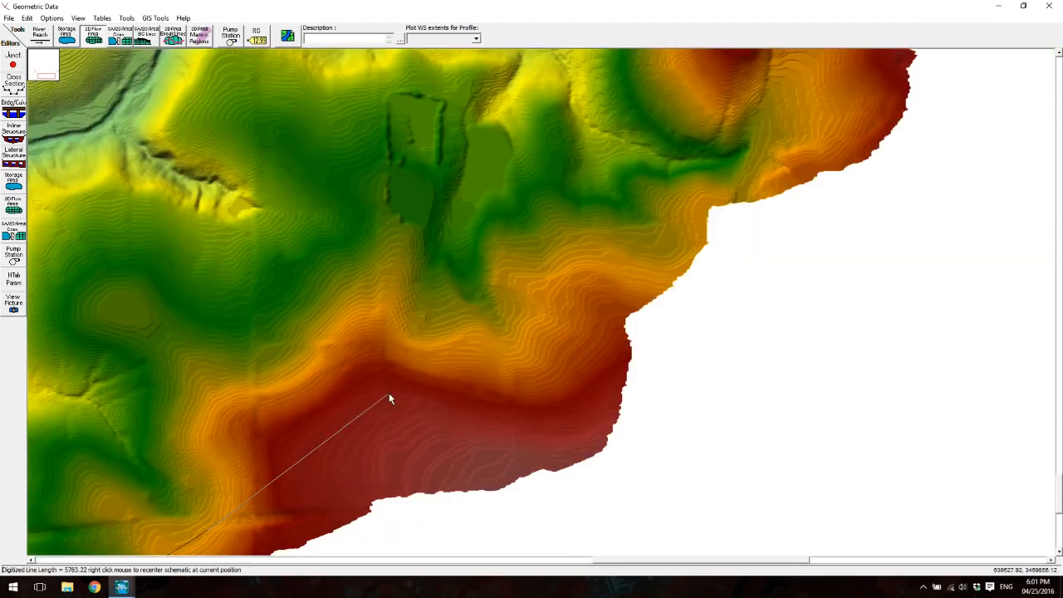
left_click(370, 379)
left_click(567, 424)
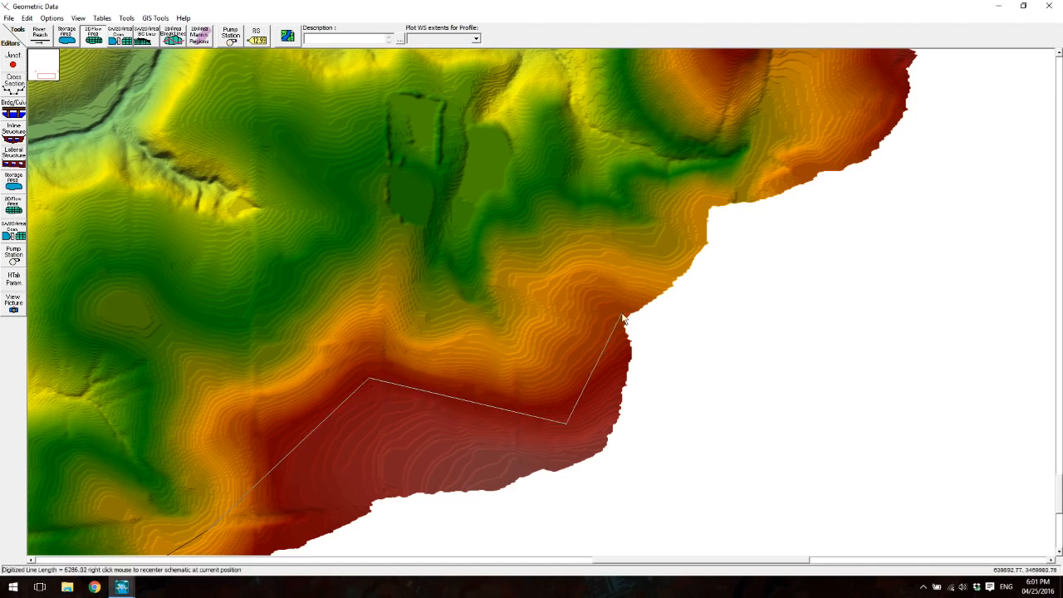
right_click(678, 191)
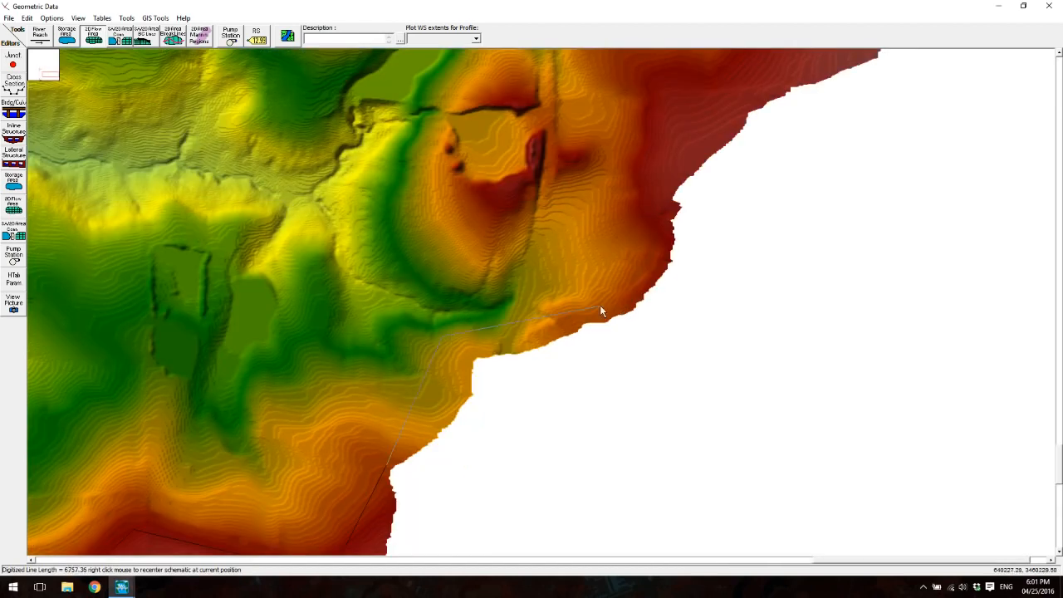
left_click(636, 164)
right_click(634, 166)
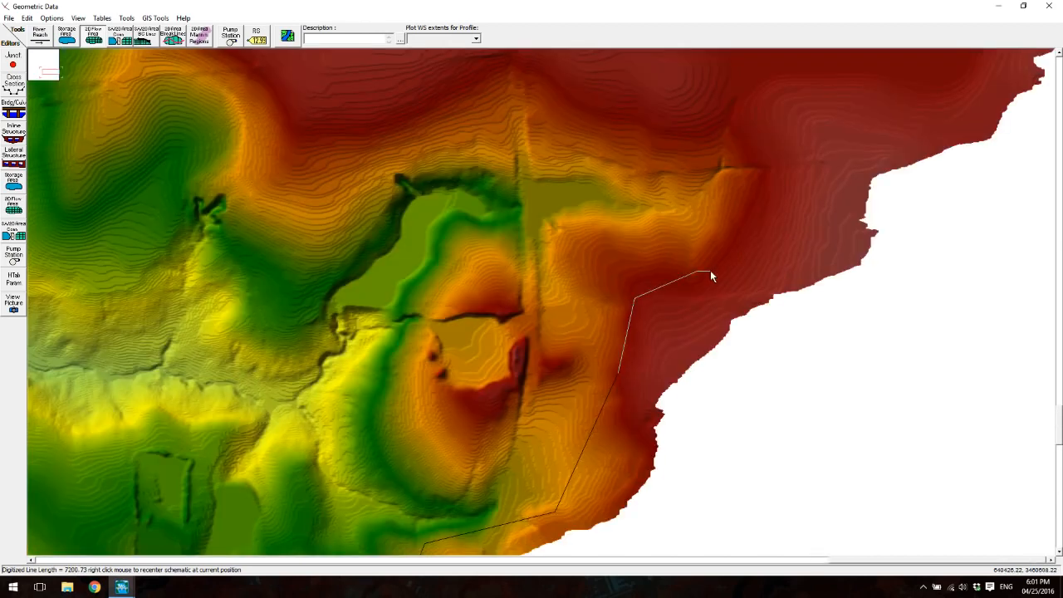
left_click(819, 163)
- Run the perimeter west above the eastern tributary valley, then north along the main valley's eastern ridge
right_click(512, 109)
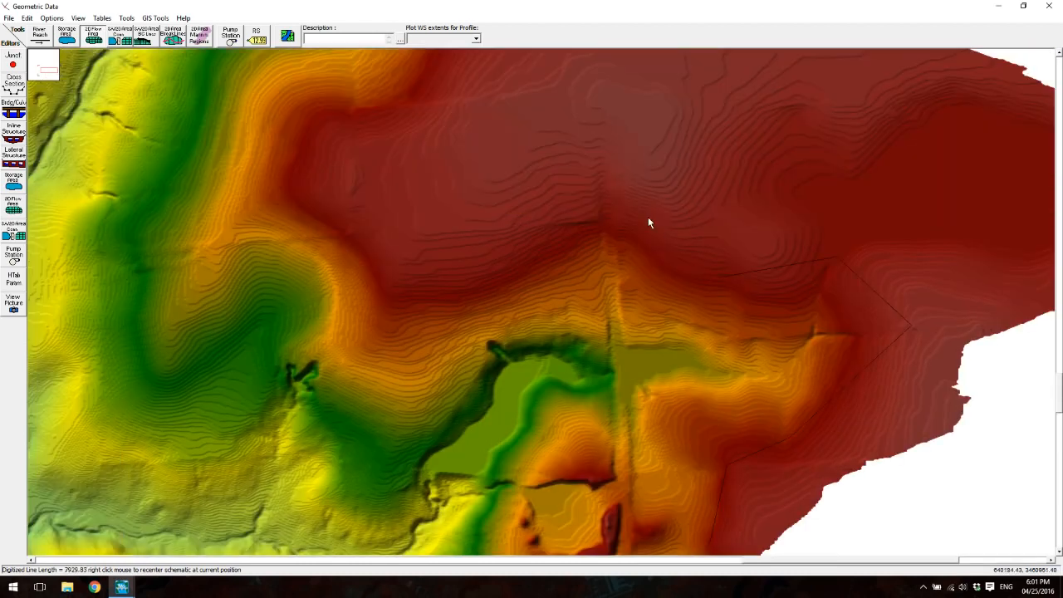
left_click(620, 219)
left_click(602, 95)
right_click(602, 94)
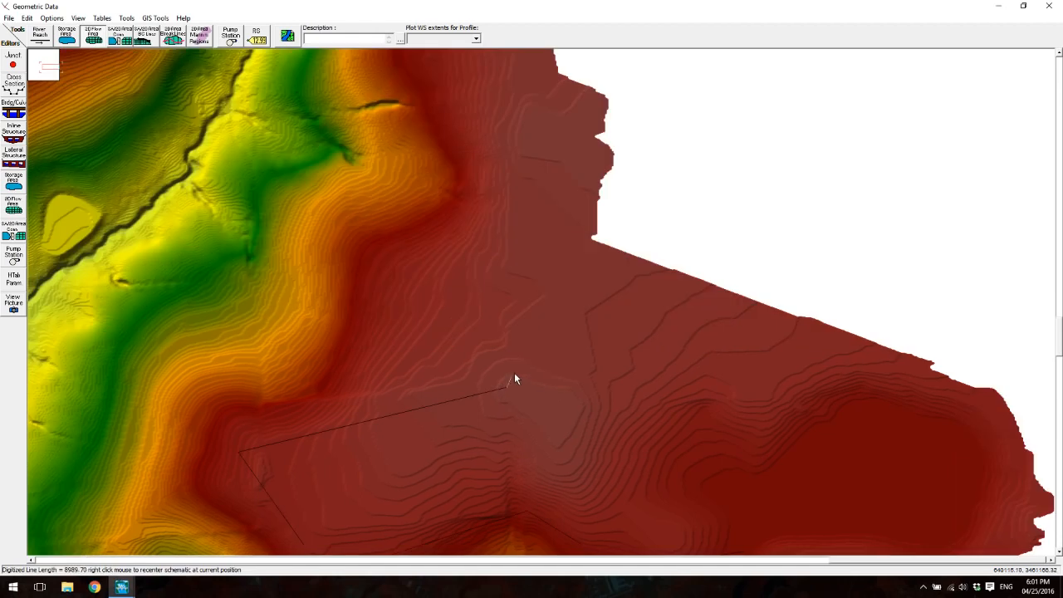
left_click(532, 273)
right_click(490, 141)
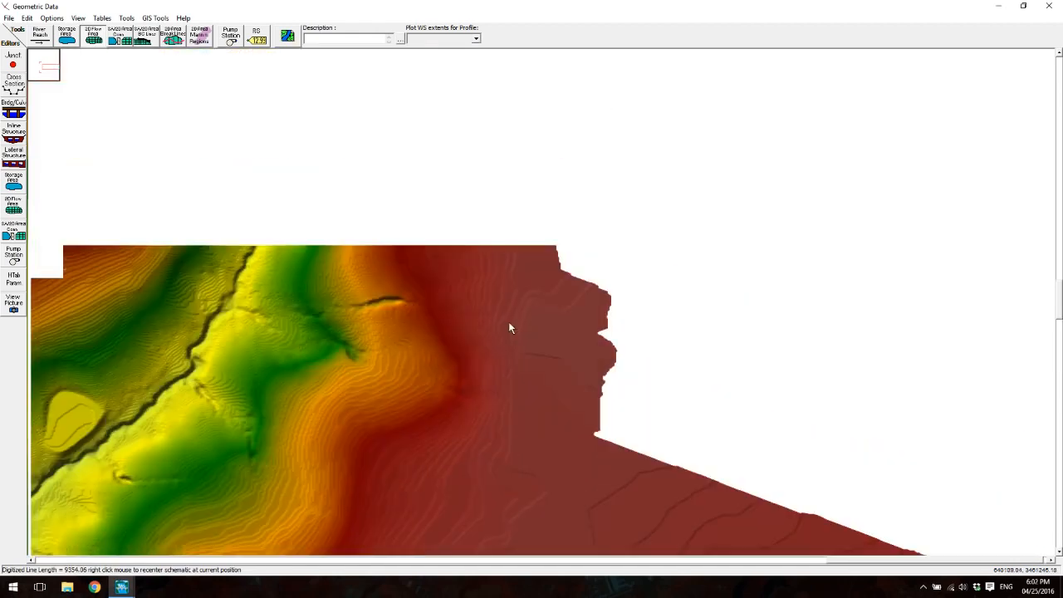
left_click(513, 235)
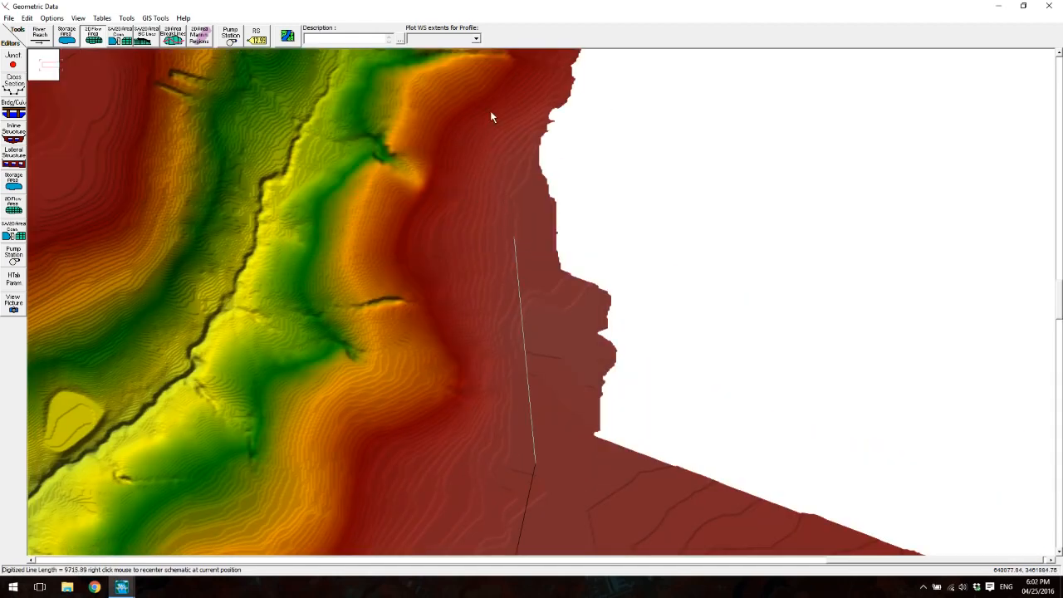
left_click_drag(518, 101, 406, 416)
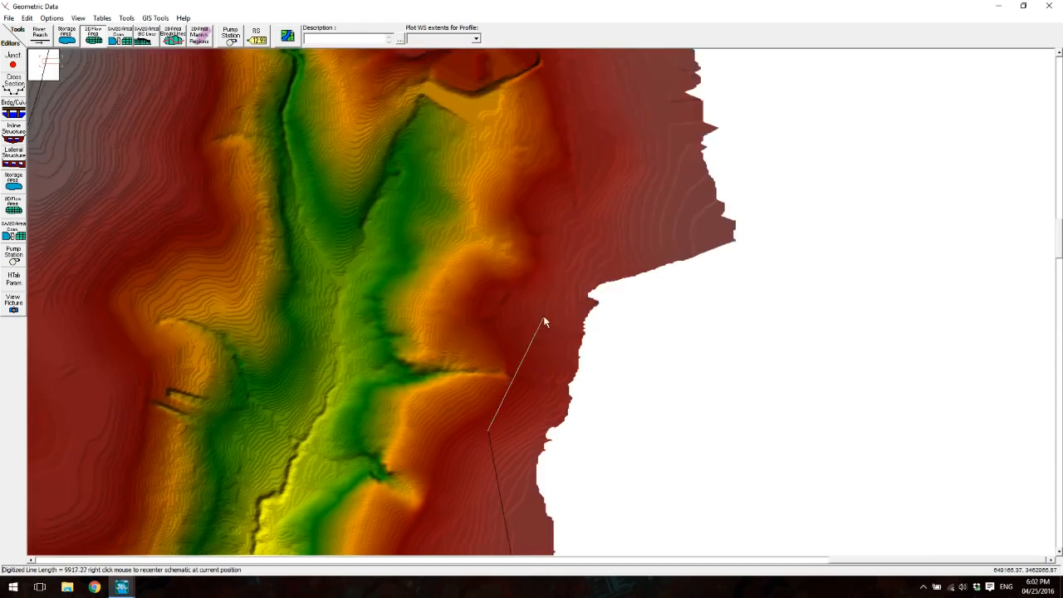
- Close the perimeter around the northeastern branch at the upstream channel, about 11,140 long in total, and name the area 2DFlowArea
left_click(619, 117)
right_click(501, 106)
left_click(610, 249)
left_click(378, 130)
right_click(418, 166)
left_click(451, 255)
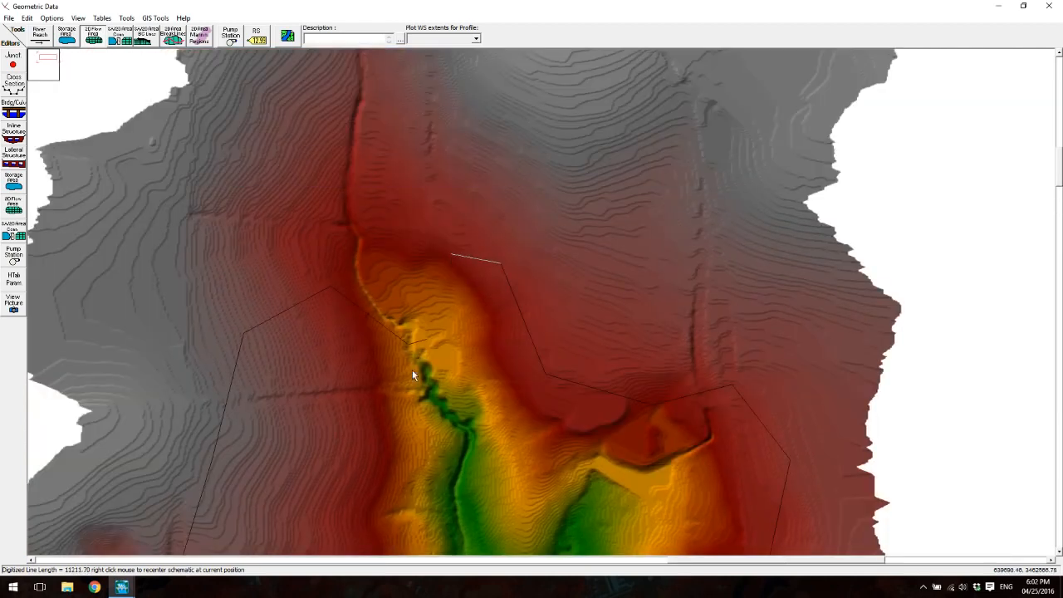
double_click(433, 322)
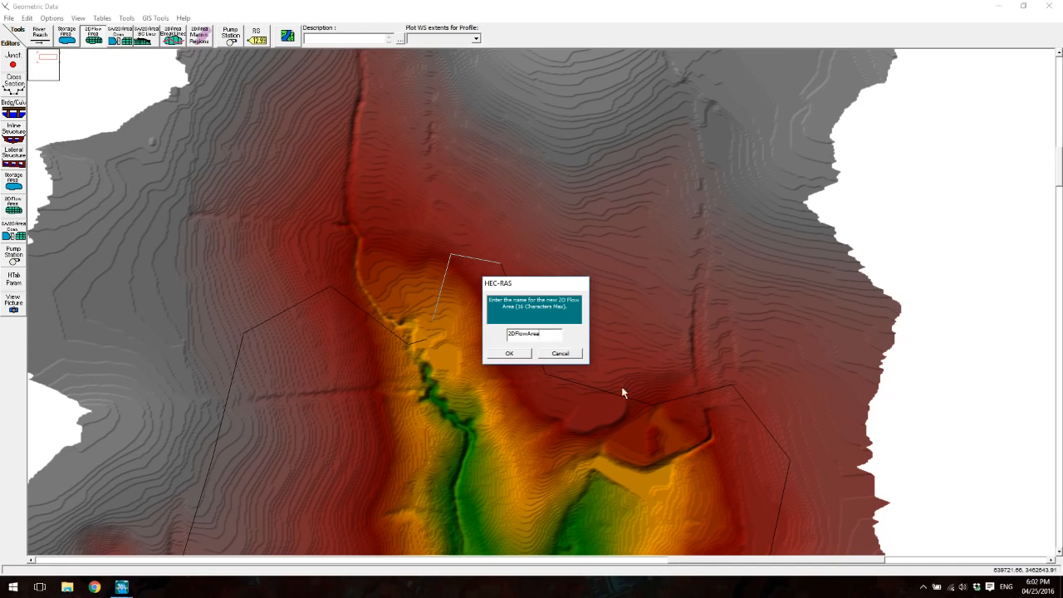
left_click(509, 354)
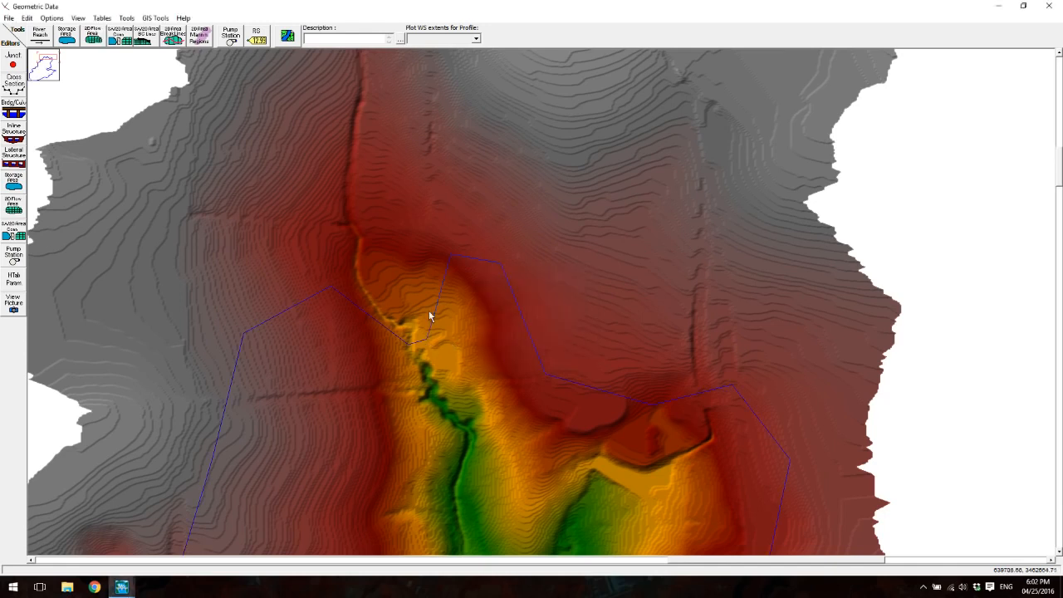
- Move the perimeter vertex at the upstream channel crossing slightly south into the channel, and end point moving
left_click(27, 17)
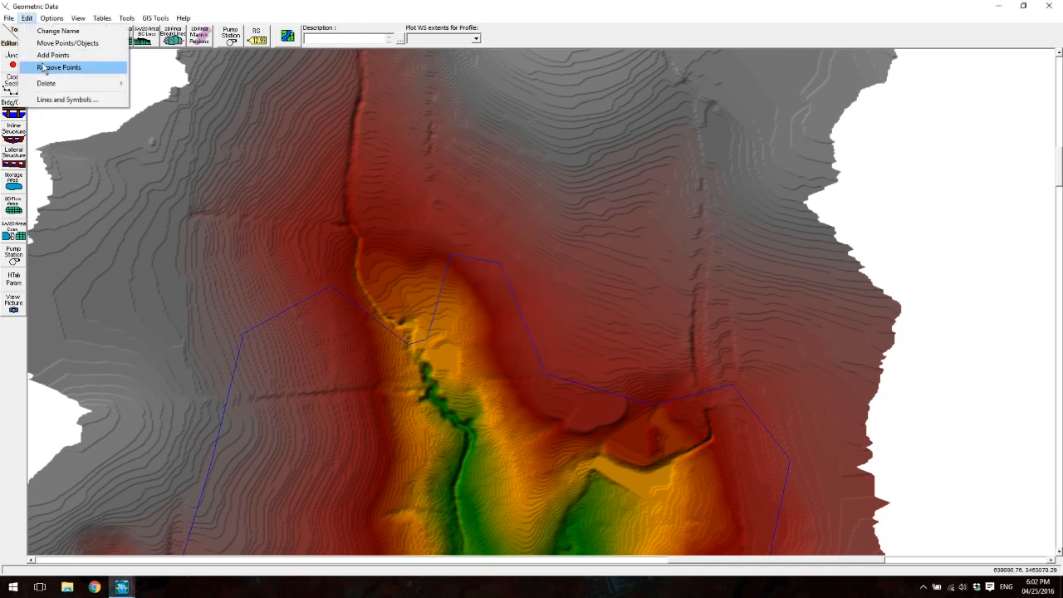
left_click(55, 67)
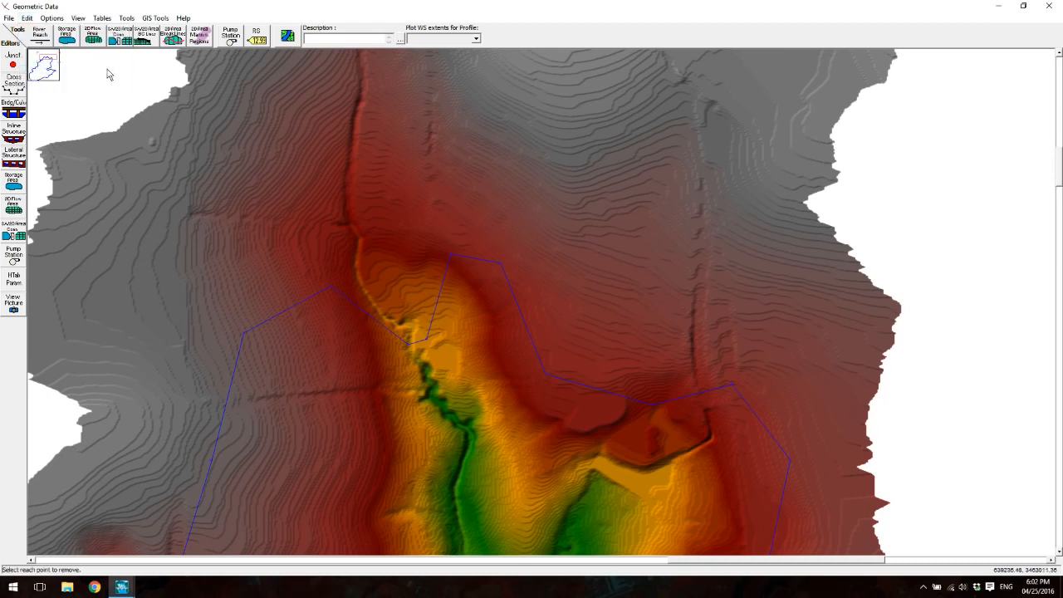
left_click(26, 18)
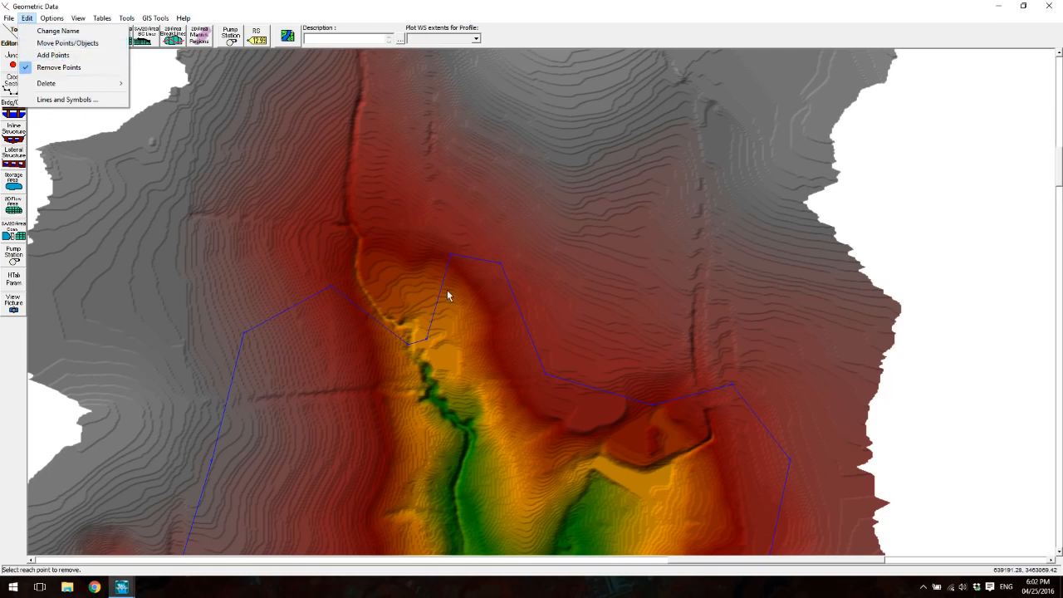
left_click(46, 46)
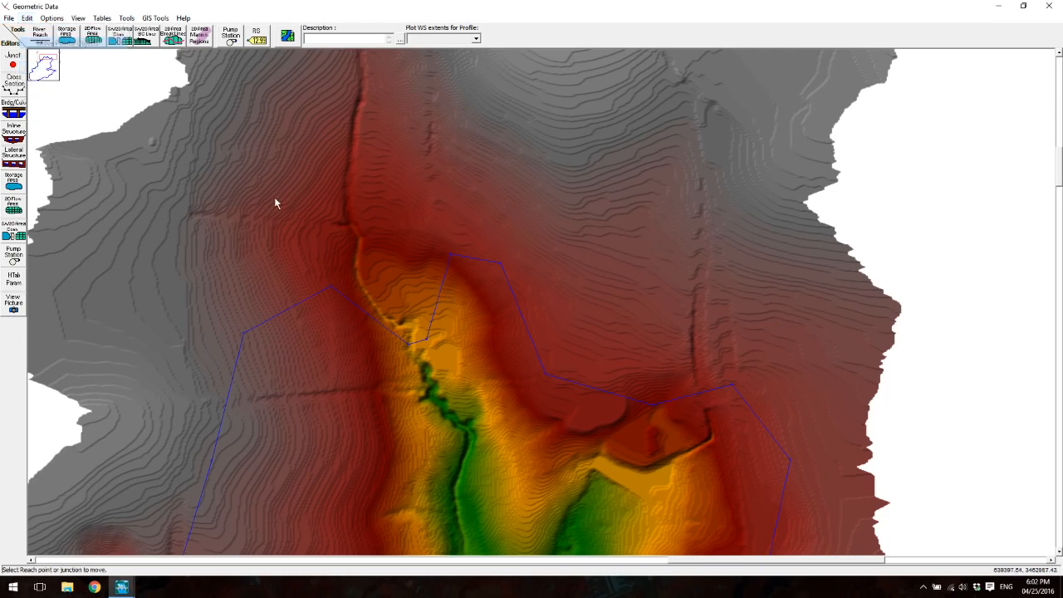
left_click_drag(426, 341, 424, 374)
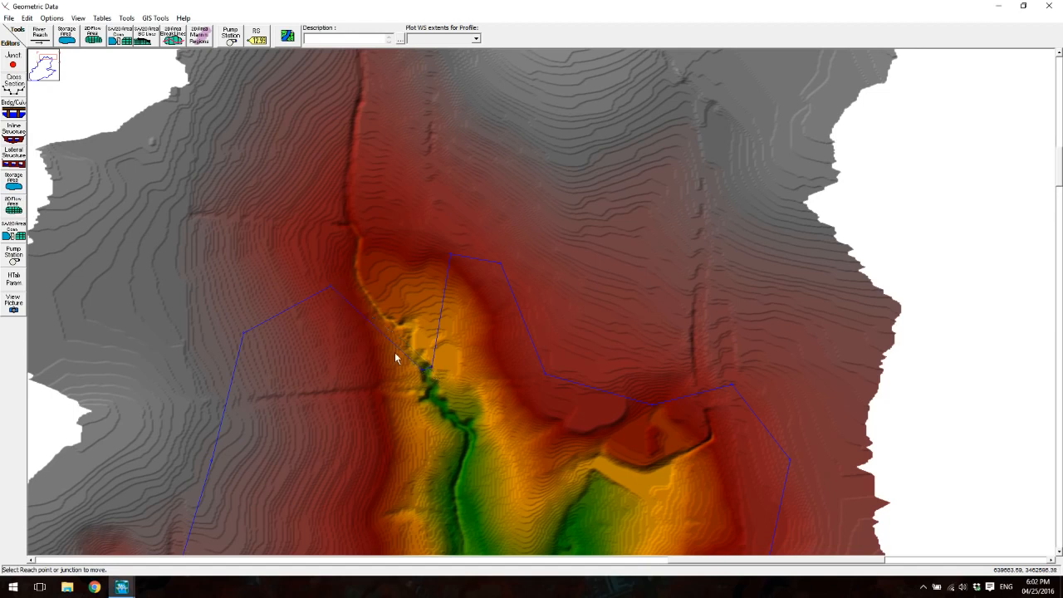
left_click(27, 17)
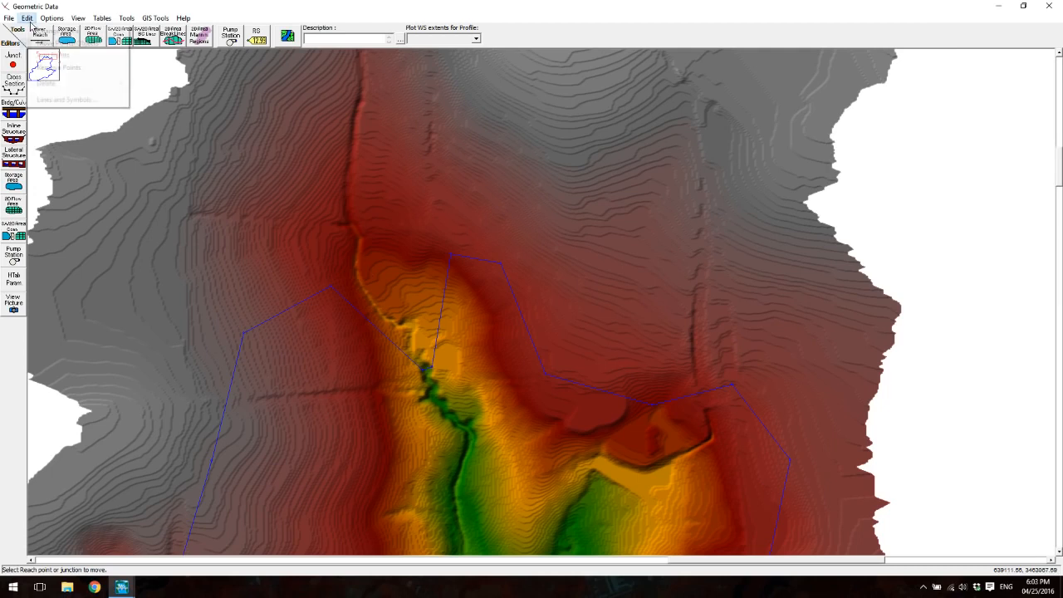
left_click(39, 45)
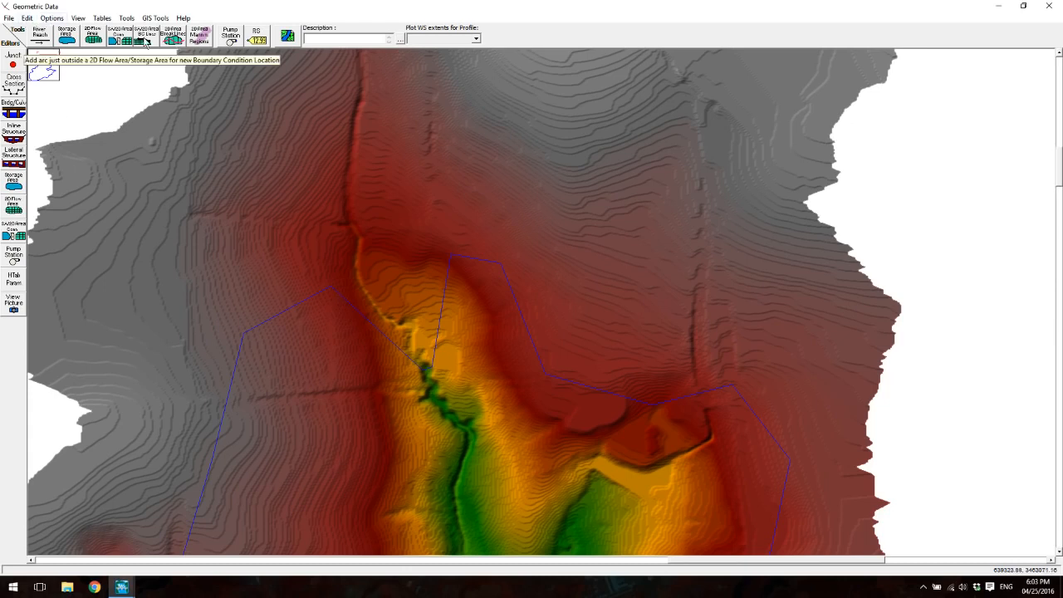
- Generate computation points in 2DFlowArea with a spacing of 20 in both DX and DY, and accept the mesh
right_click(328, 289)
left_click(363, 313)
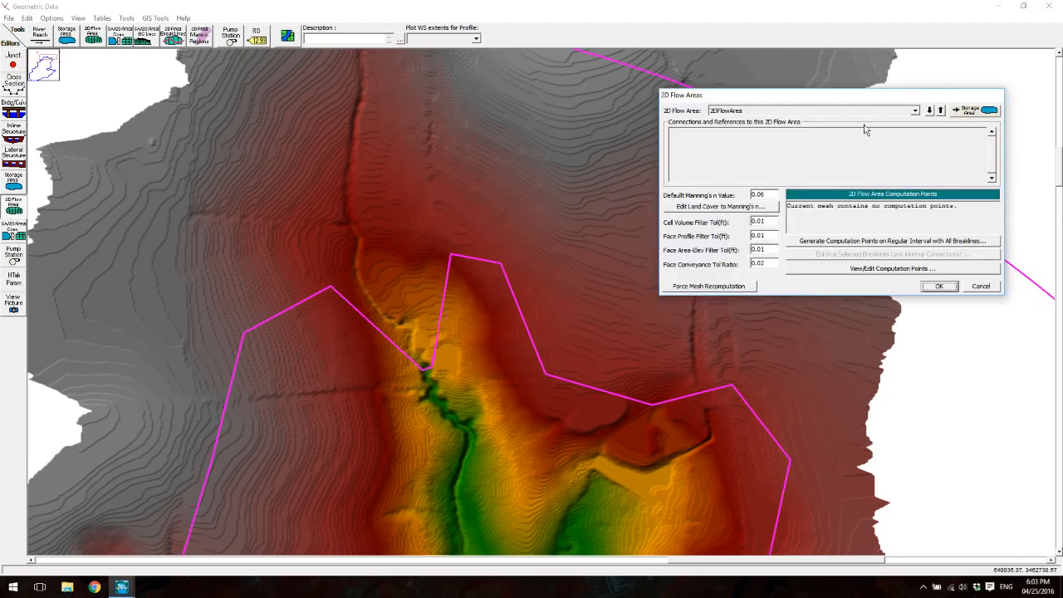
left_click_drag(825, 102, 467, 169)
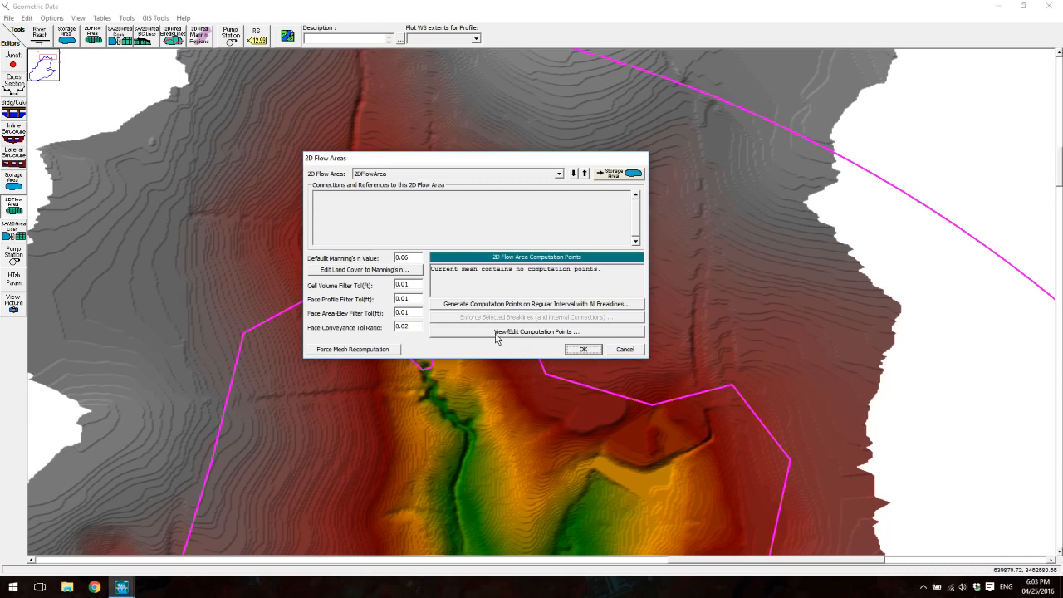
left_click(456, 313)
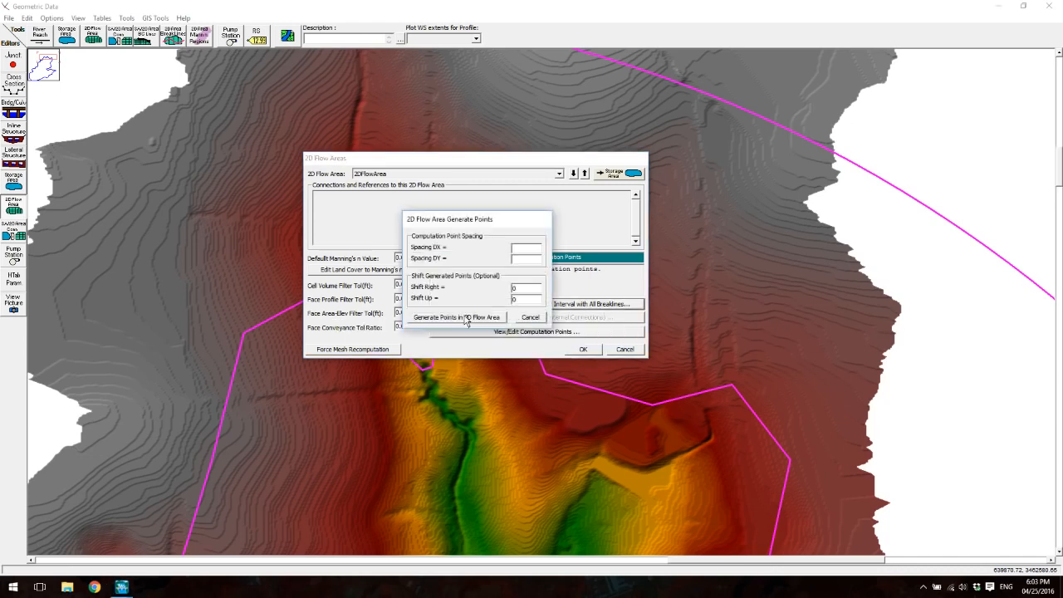
left_click_drag(492, 218, 397, 186)
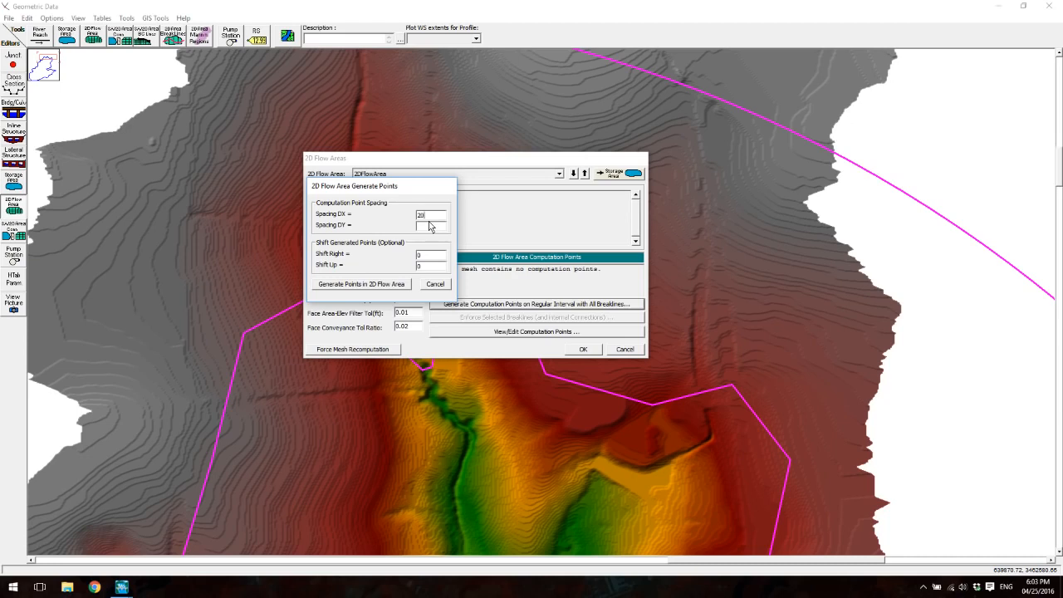
left_click(384, 285)
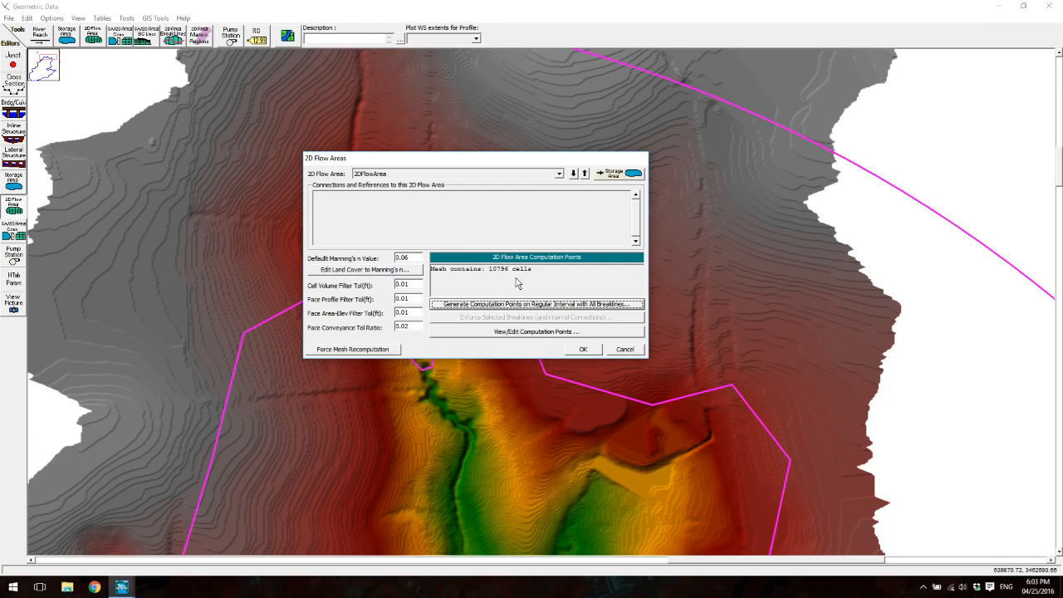
left_click(585, 349)
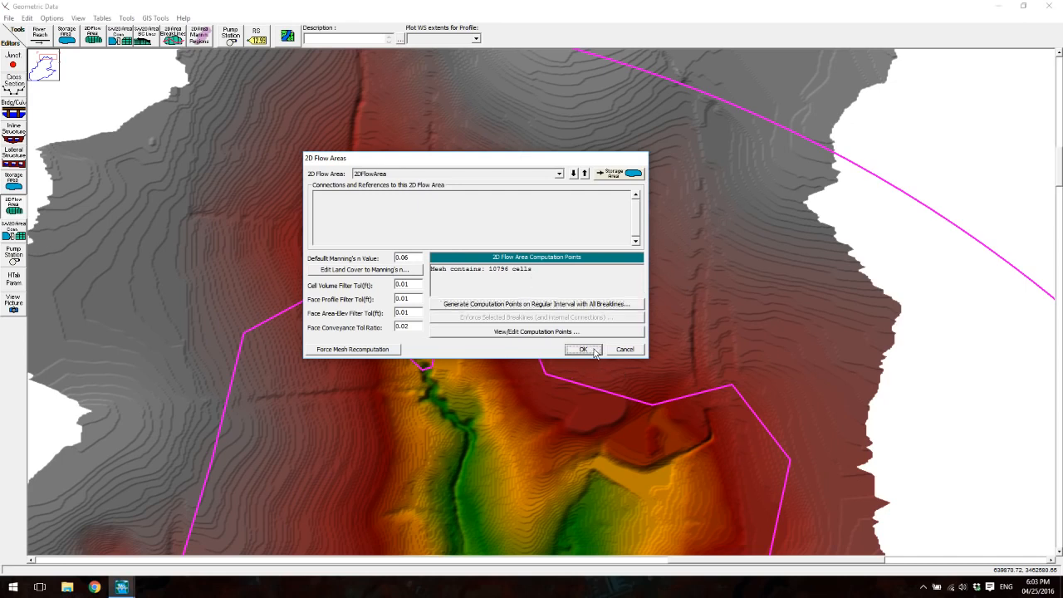
- Examine the generated mesh from the northern branches to the eastern notch, checking the perimeter for face errors
left_click_drag(555, 386, 476, 204)
scroll(469, 278, "down", 2)
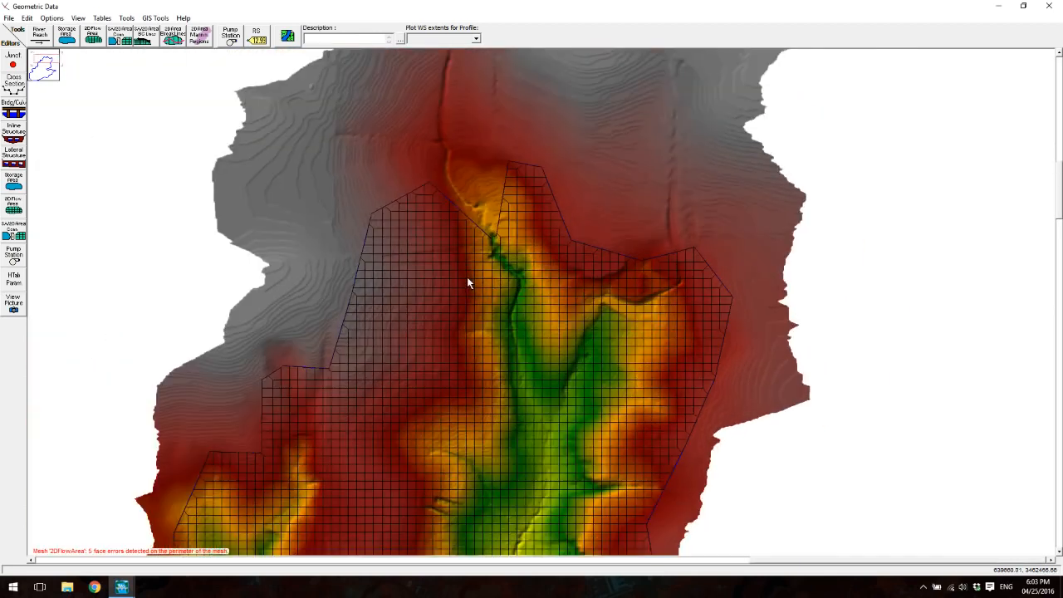
scroll(467, 278, "down", 2)
left_click_drag(485, 365, 480, 196)
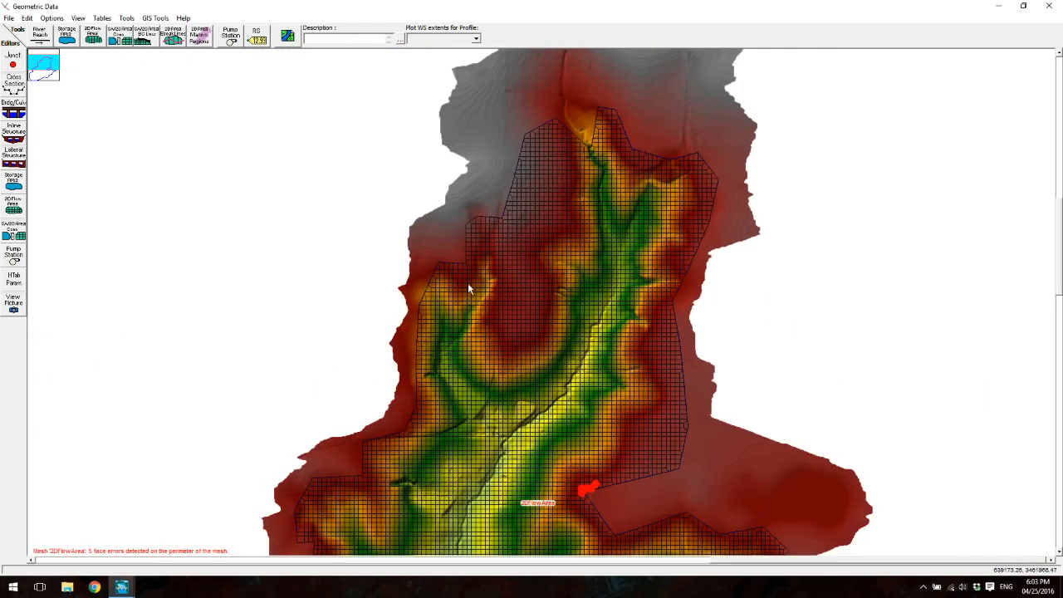
right_click(550, 330)
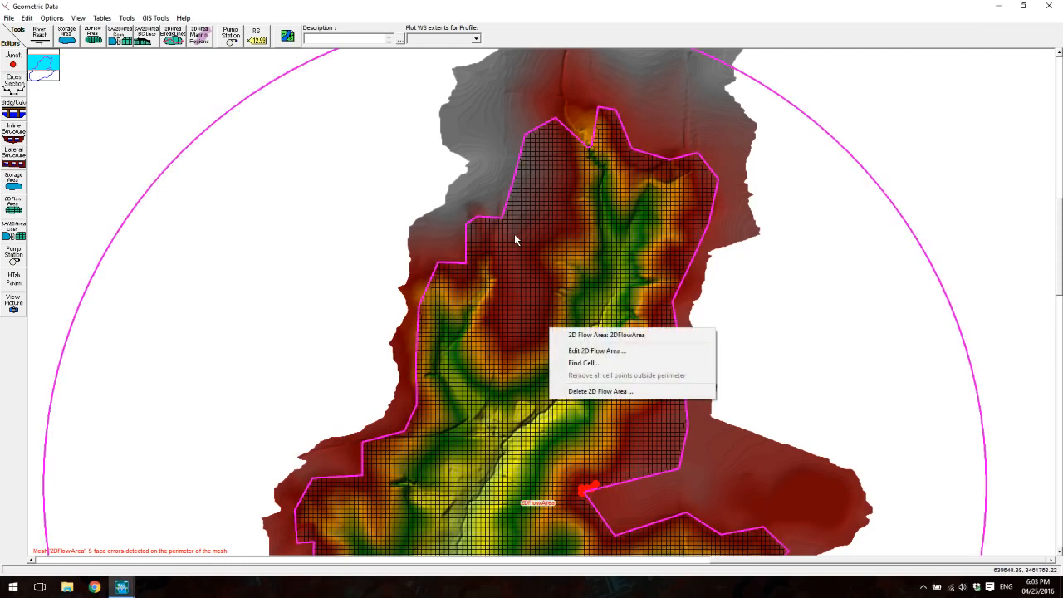
left_click(475, 357)
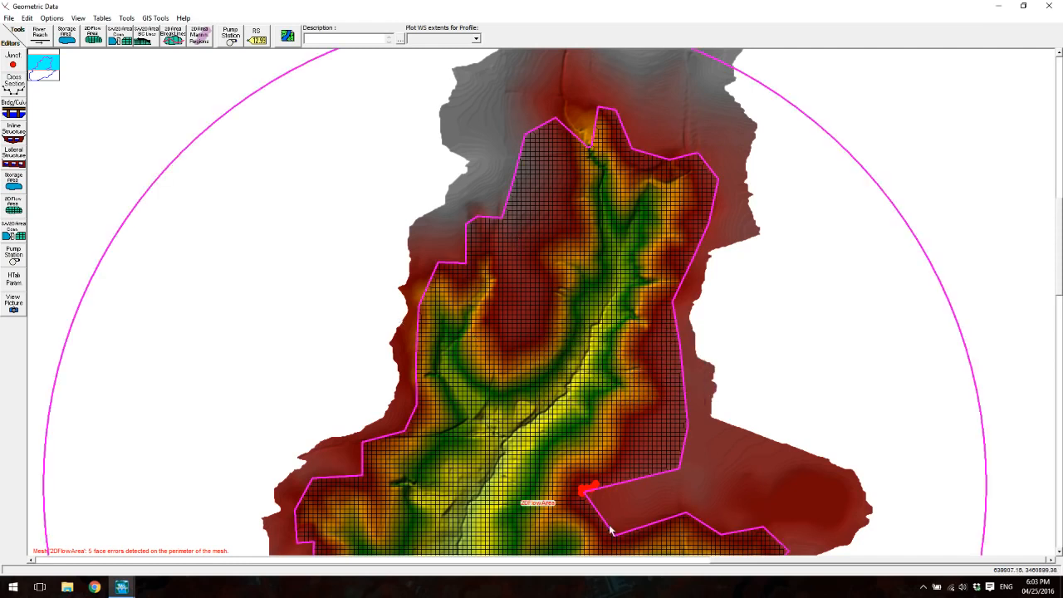
scroll(598, 513, "up", 2)
left_click_drag(601, 183, 538, 304)
- Save the geometry data under the title Geometry in the Hec-Ras-Tutorial folder
left_click(8, 18)
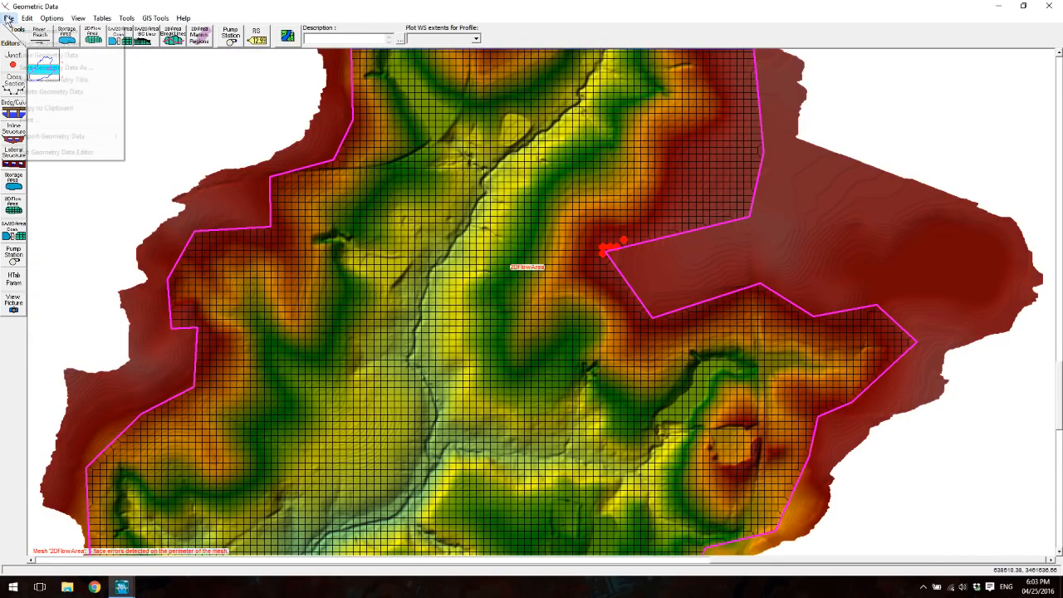
left_click(25, 55)
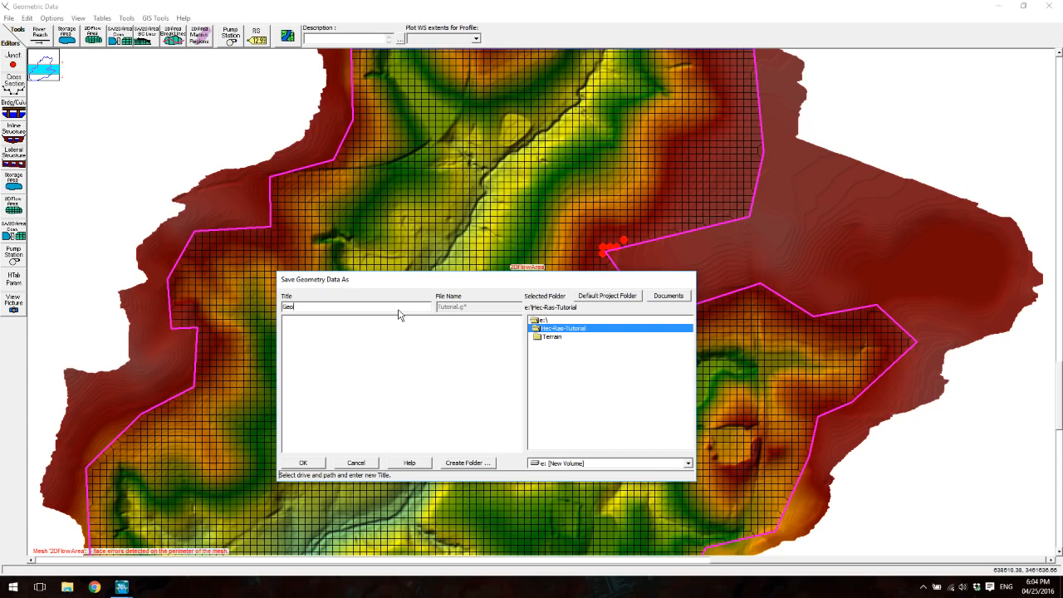
type("Geometry")
left_click(303, 463)
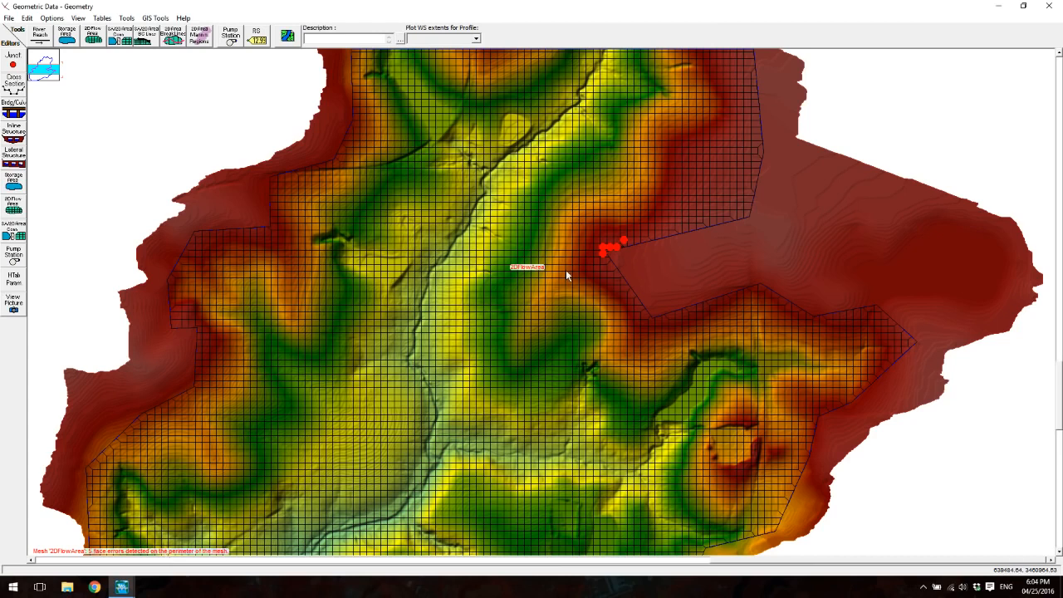
- Remove the red-flagged points at the tip of the perimeter's eastern notch
left_click(27, 18)
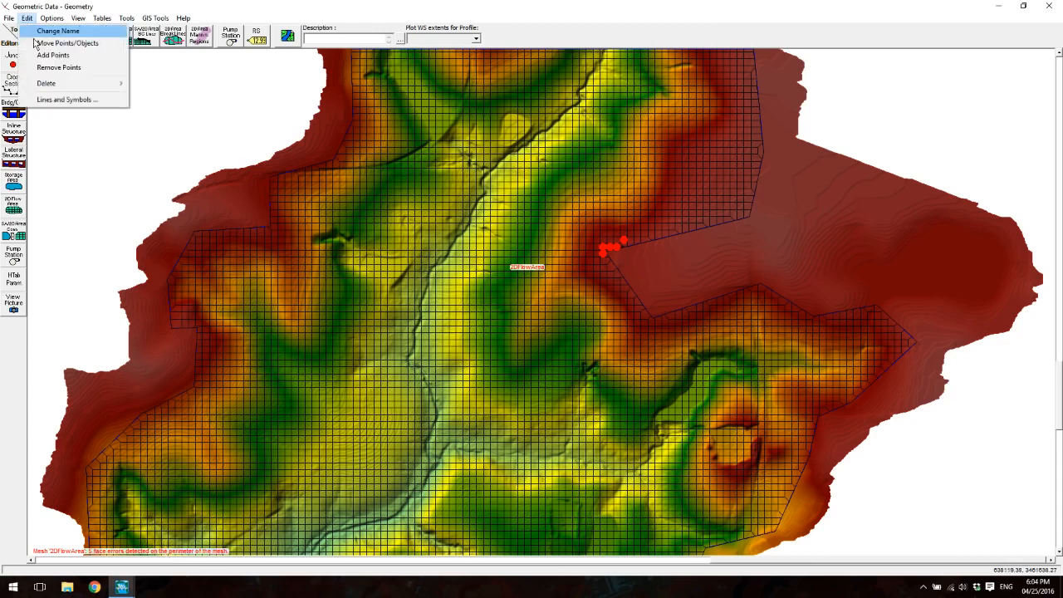
left_click(46, 68)
left_click(623, 240)
left_click(616, 247)
left_click(609, 246)
left_click(602, 246)
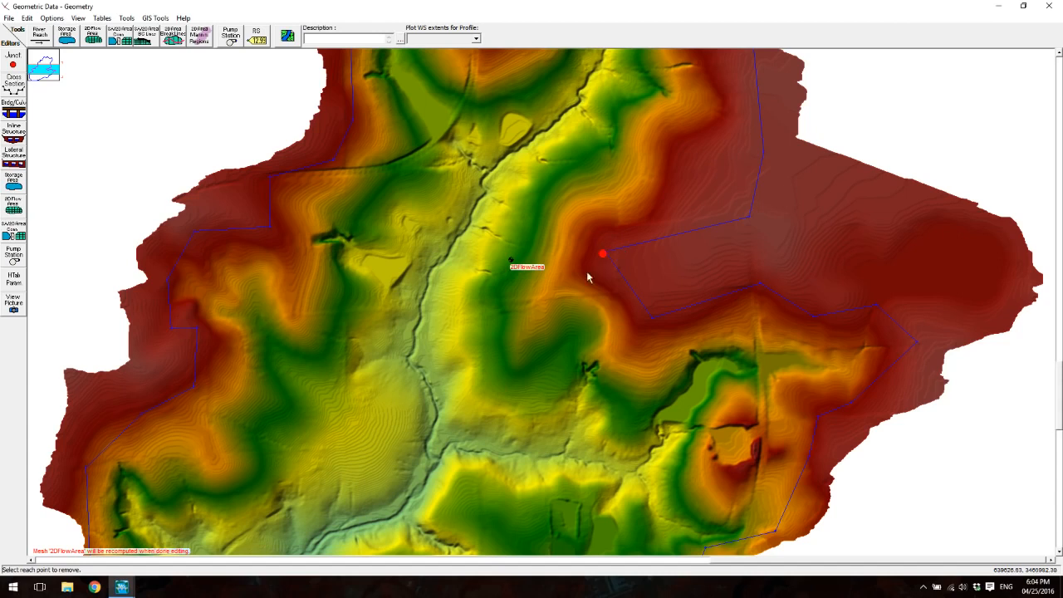
left_click(604, 259)
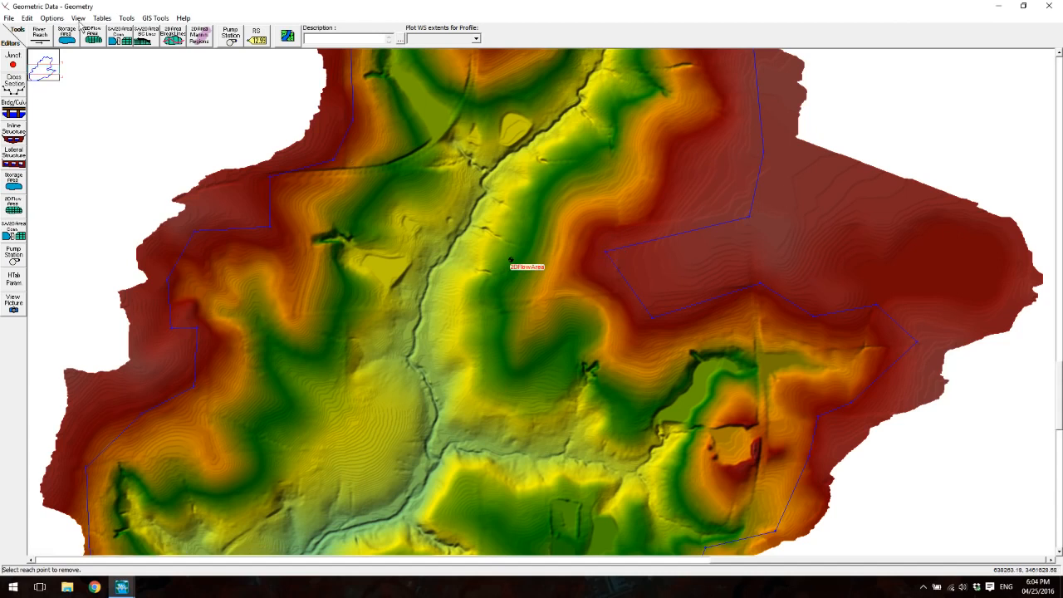
- Reshape the eastern notch's inner end by moving its tip vertex slightly north and the southern vertex west below it, and end point moving
left_click(51, 18)
mouse_move(35, 20)
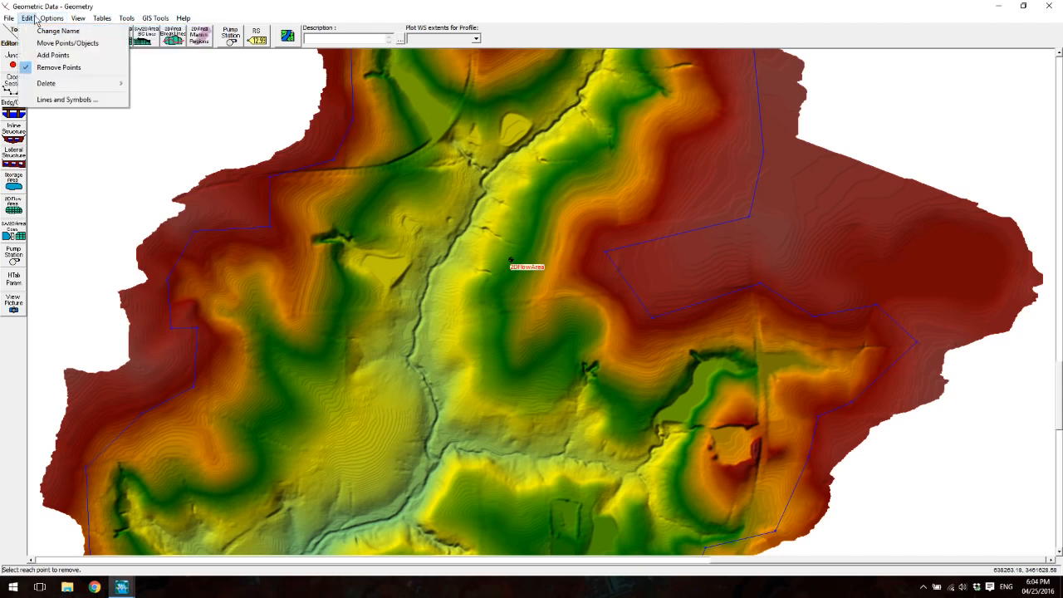
left_click(67, 43)
left_click_drag(607, 250, 658, 259)
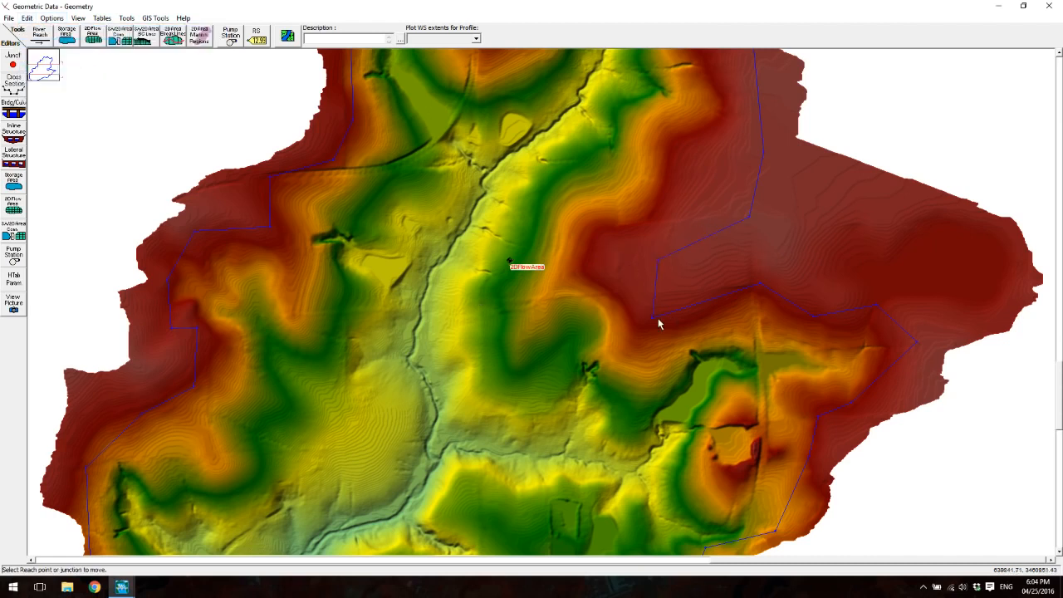
left_click_drag(660, 260, 603, 231)
left_click_drag(654, 317, 599, 277)
left_click(27, 18)
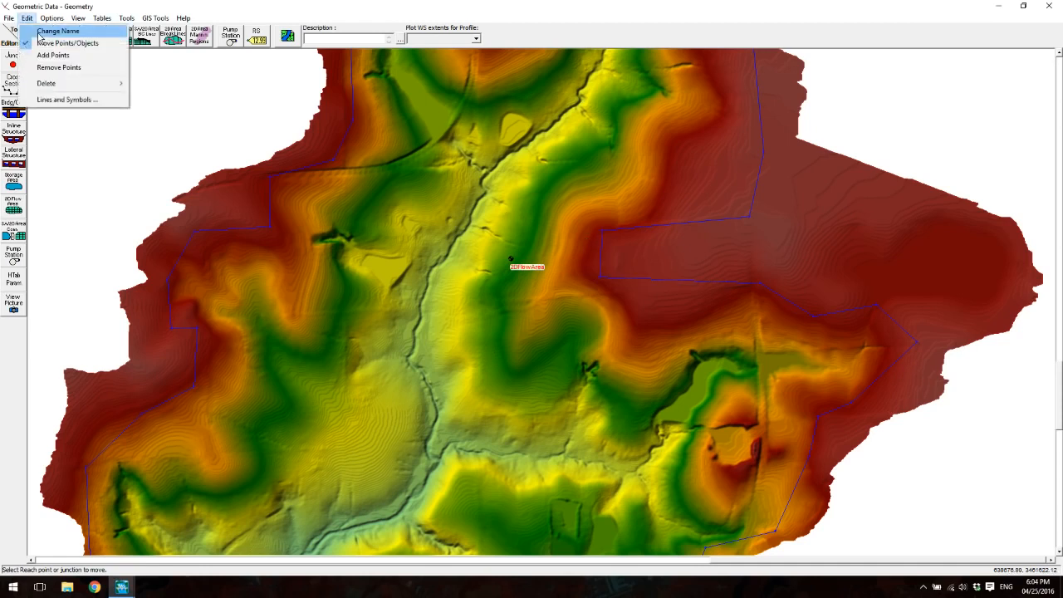
left_click(50, 43)
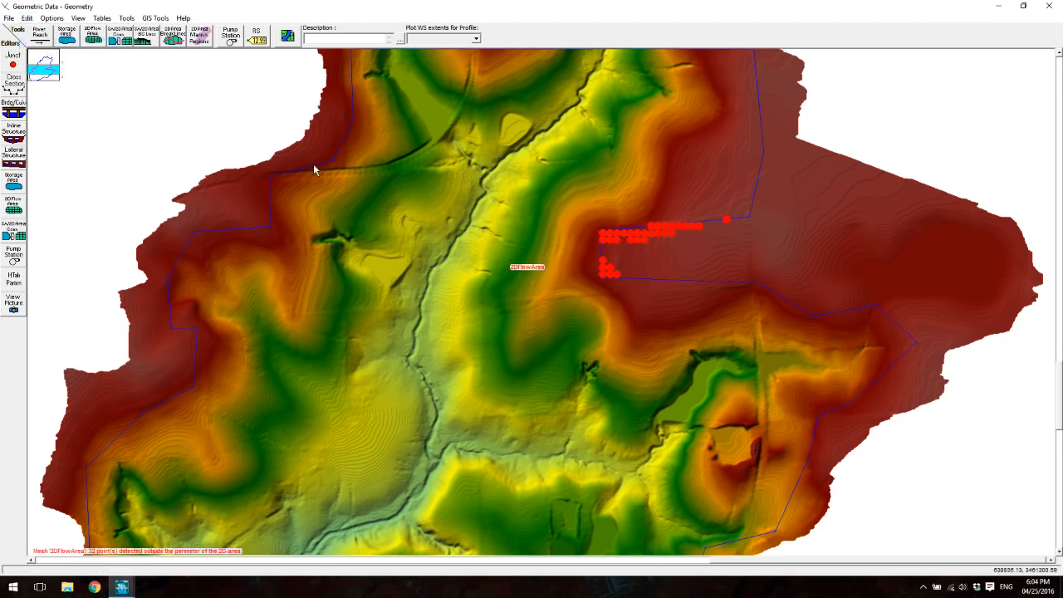
- Force a mesh recomputation of 2DFlowArea with the reshaped perimeter
right_click(345, 163)
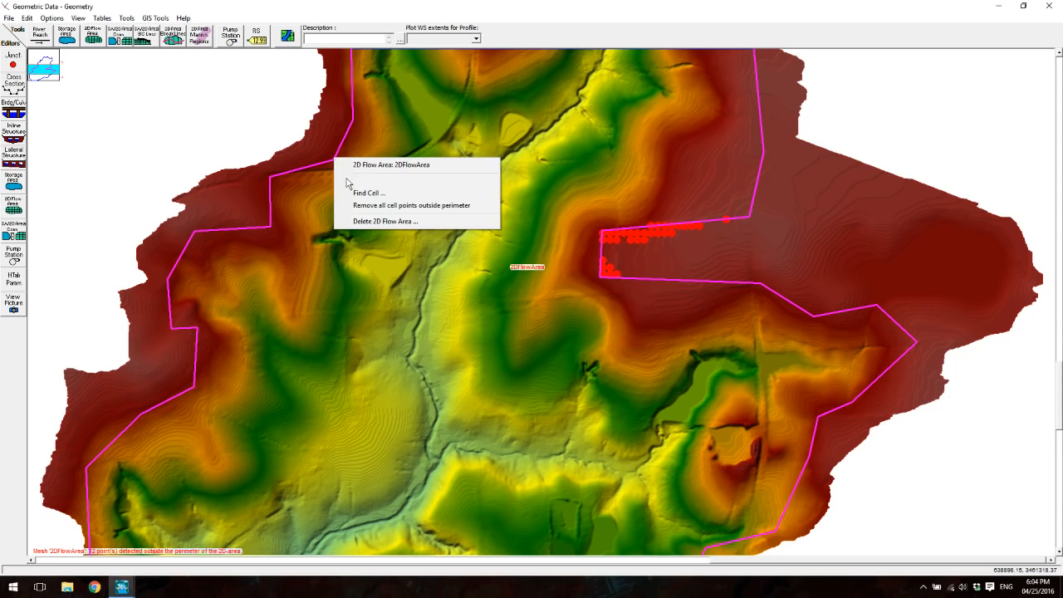
left_click(353, 182)
left_click(374, 353)
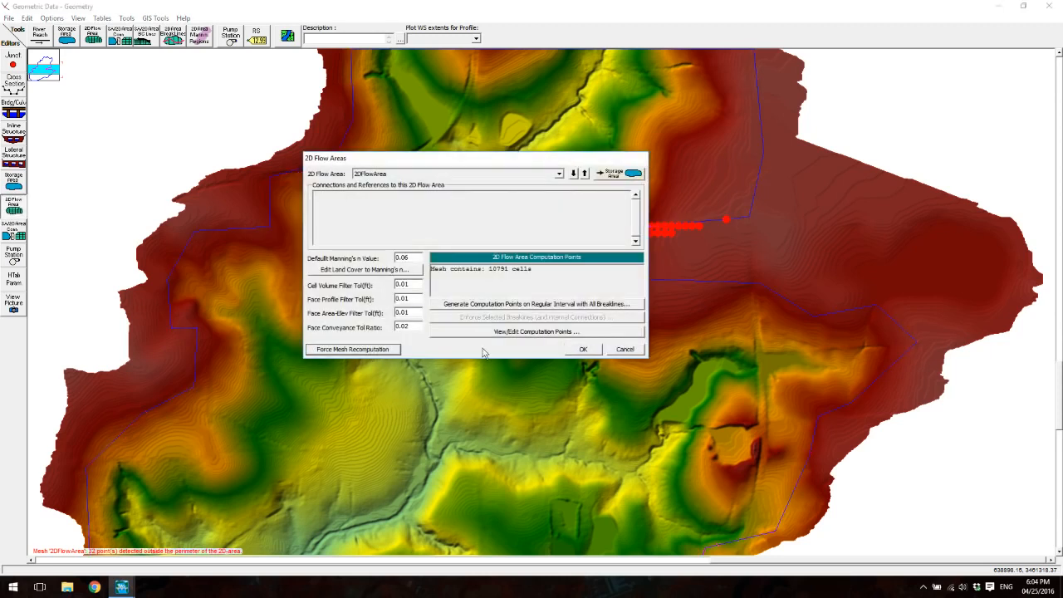
left_click(584, 349)
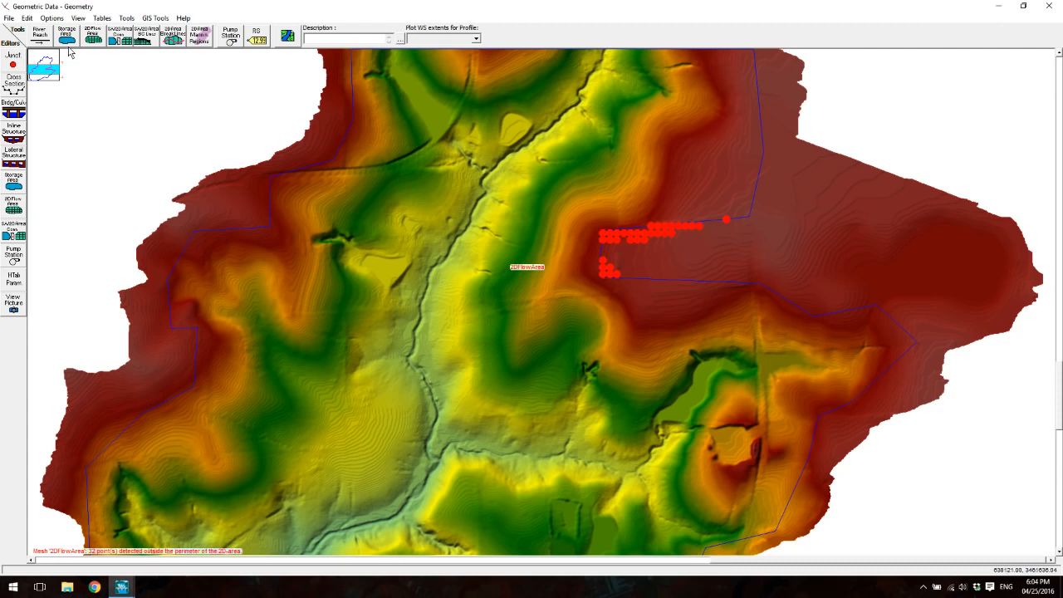
- Remove the flagged cell points outside the perimeter in the notch's southwestern corner
left_click(25, 17)
left_click(58, 67)
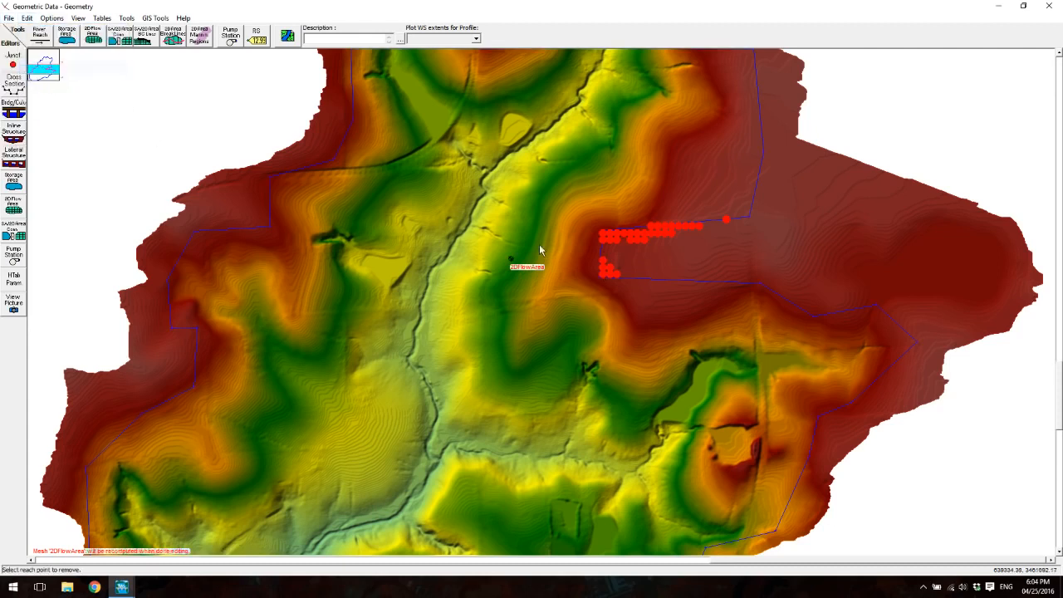
left_click(605, 262)
left_click(604, 267)
left_click(604, 273)
left_click(611, 274)
left_click(617, 274)
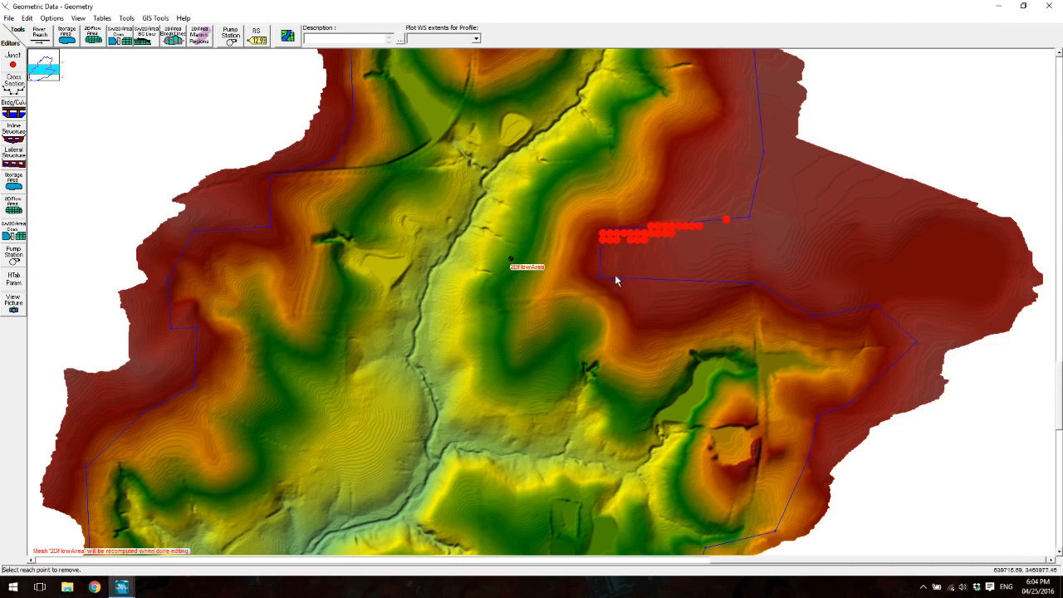
- Remove the flagged cell points outside the perimeter along the western part of the notch's northern edge
left_click(618, 233)
left_click(631, 235)
left_click(638, 240)
left_click(657, 227)
left_click(654, 227)
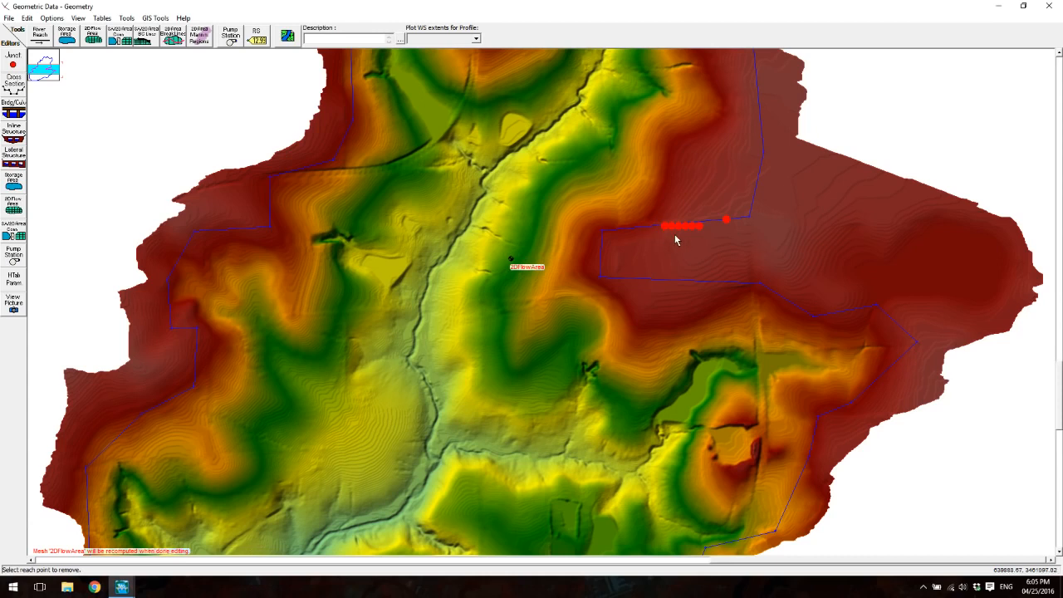
- Remove the remaining flagged cell points along the eastern part of the notch's northern edge, and end point removal
left_click(665, 228)
left_click(679, 226)
left_click(685, 226)
left_click(692, 226)
left_click(699, 226)
left_click(726, 221)
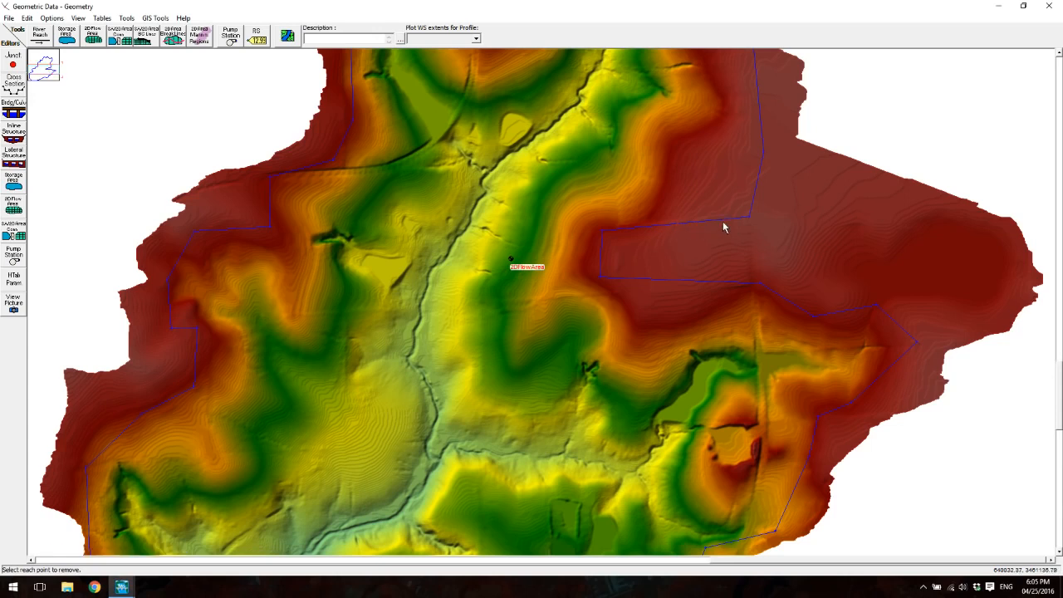
left_click(26, 17)
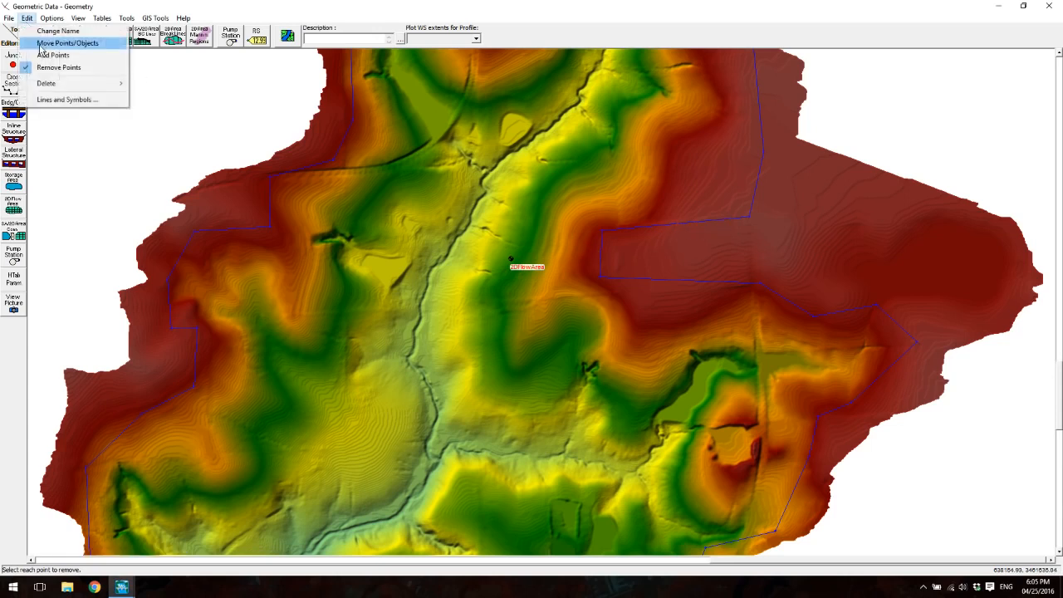
left_click(52, 67)
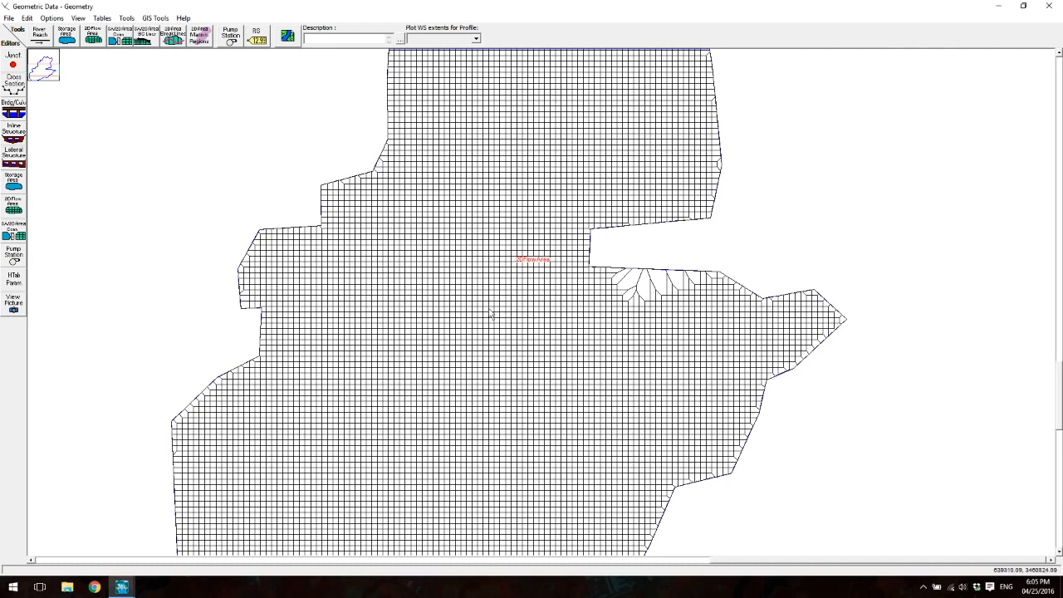
- Recompute the mesh of 2DFlowArea once more after the point cleanup and accept it
scroll(490, 314, "down", 1)
right_click(458, 274)
left_click(490, 275)
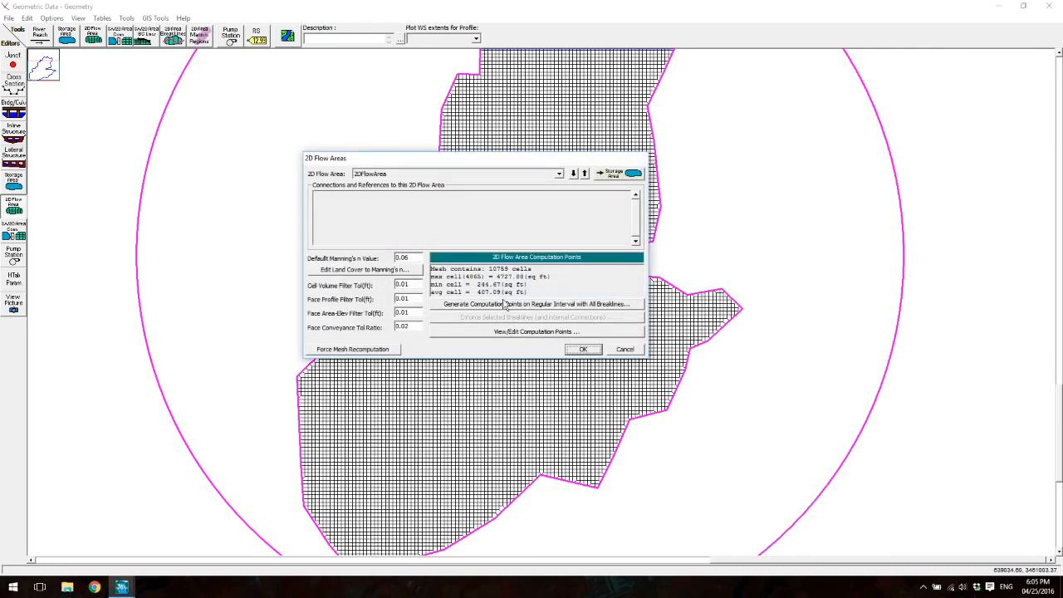
left_click(354, 349)
left_click(589, 353)
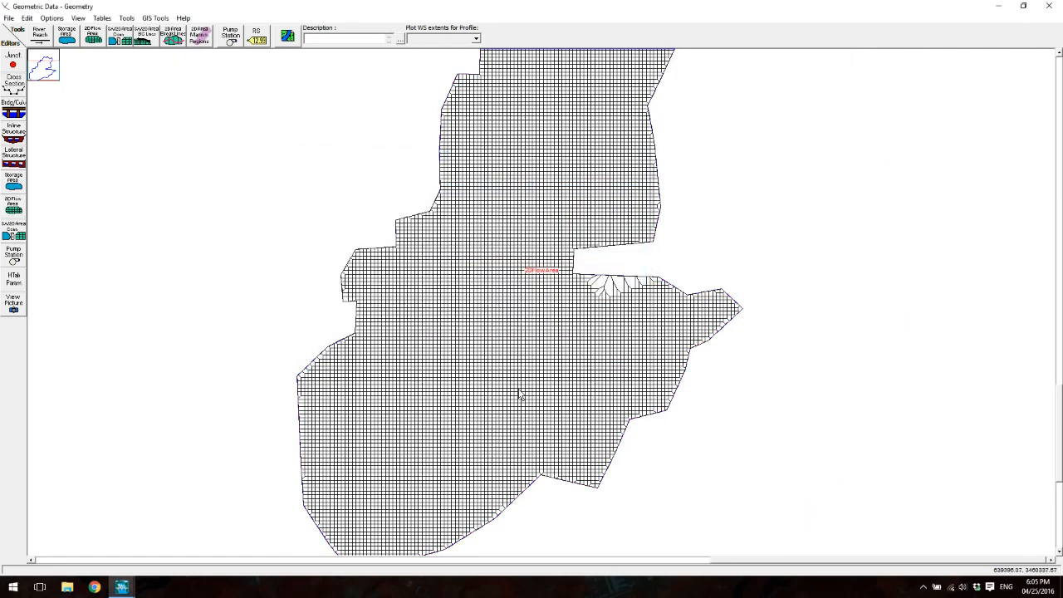
- Check the terrain plotting option in the schematic's background picture settings
scroll(466, 365, "up", 3)
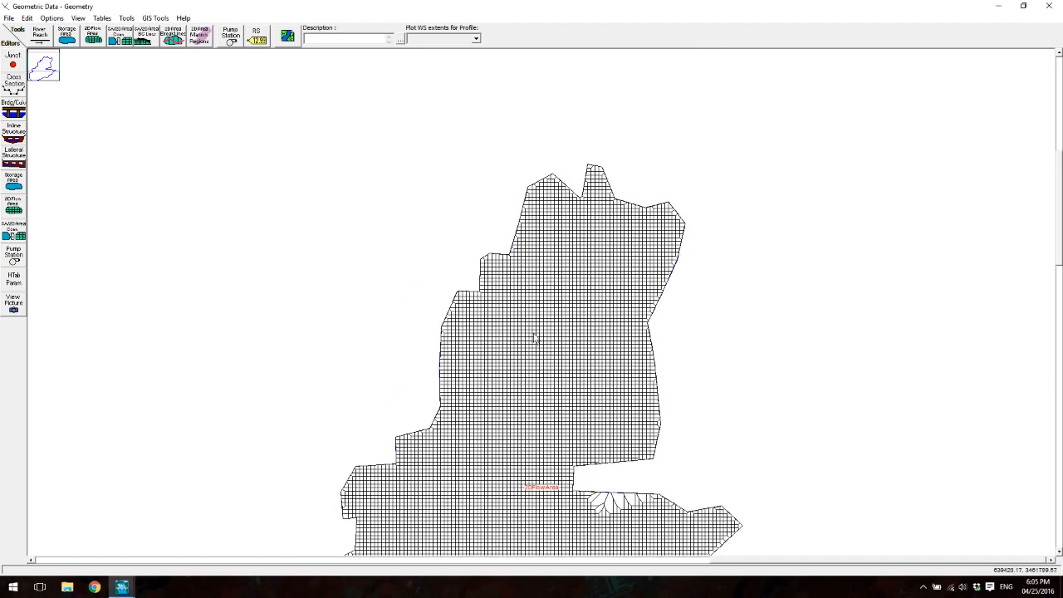
left_click(288, 36)
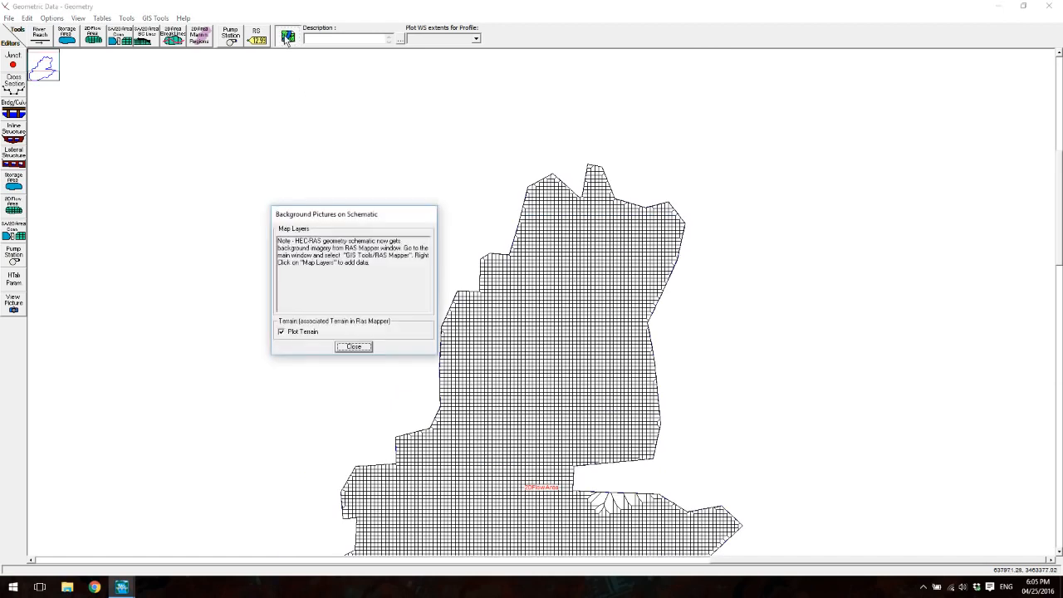
left_click(354, 347)
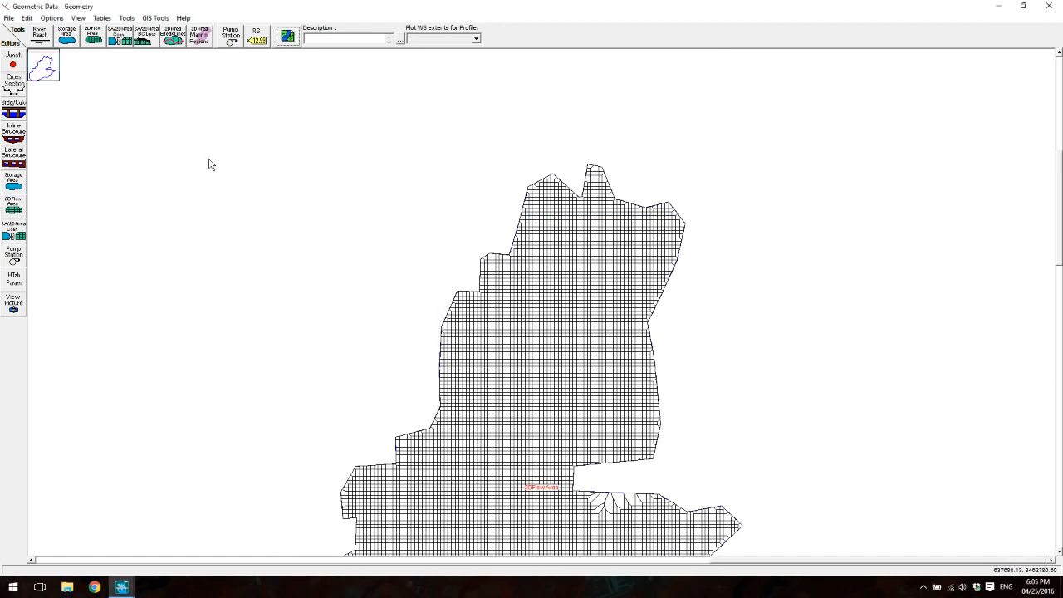
- Save the geometry data and switch from the geometry editor to RAS Mapper
left_click(9, 18)
left_click(25, 55)
left_click(1049, 6)
left_click(470, 203)
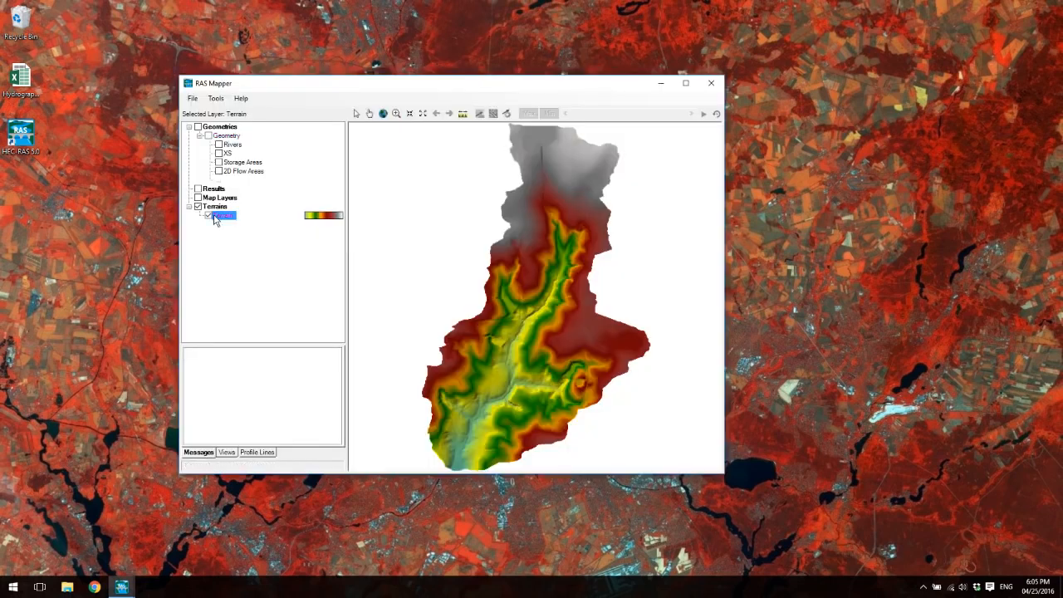
- Export the Terrain layer as a JPG image named map in the Hec-Ras-Tutorial folder
right_click(217, 216)
left_click(278, 292)
left_click(423, 332)
left_click(388, 320)
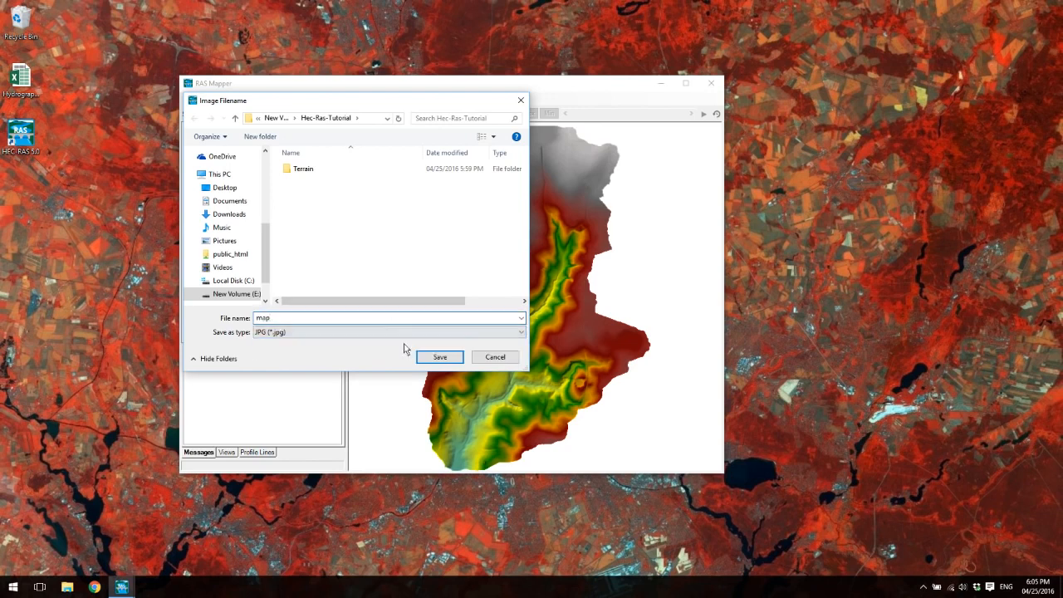
left_click(439, 357)
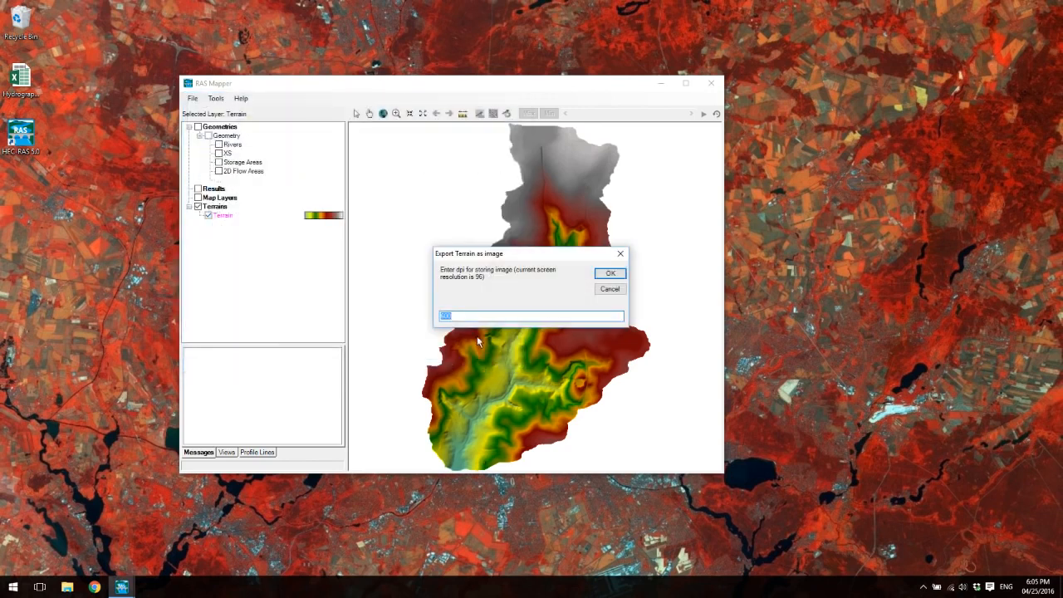
left_click(608, 275)
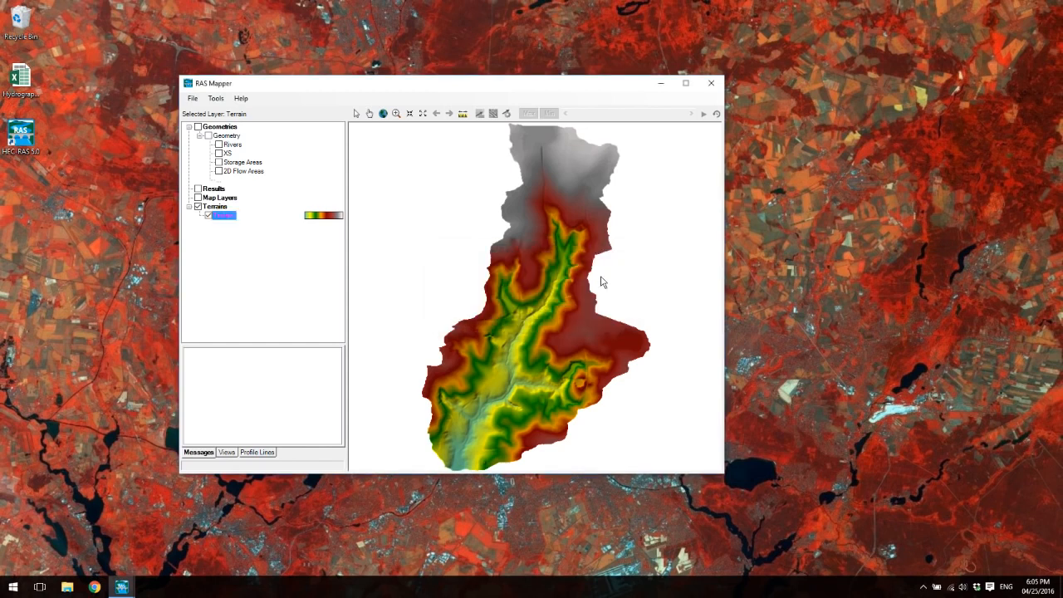
left_click(605, 323)
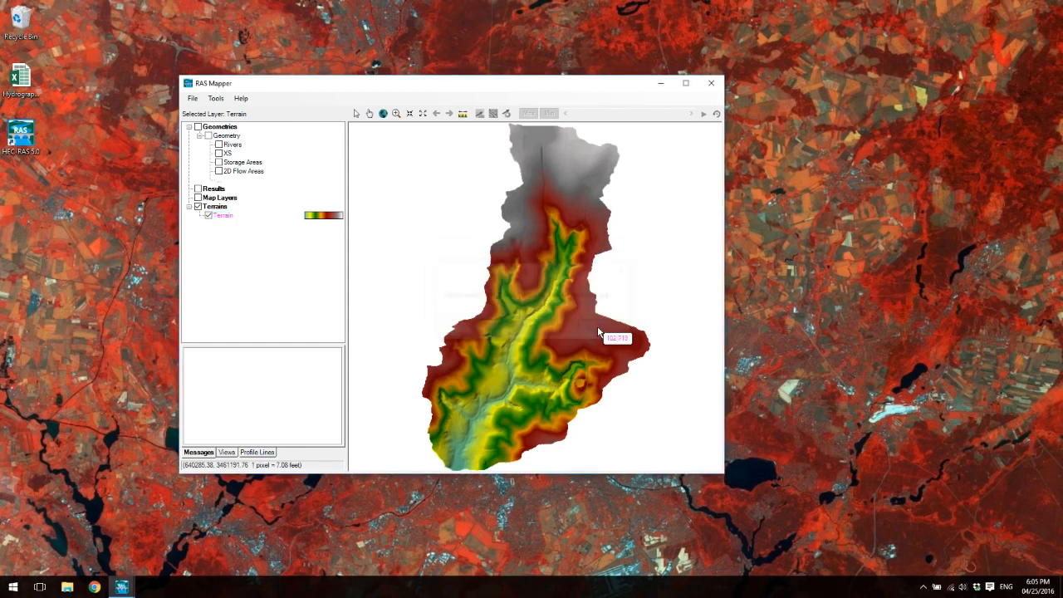
- Add the exported image map.jpg to the project as a map layer
right_click(215, 198)
left_click(236, 205)
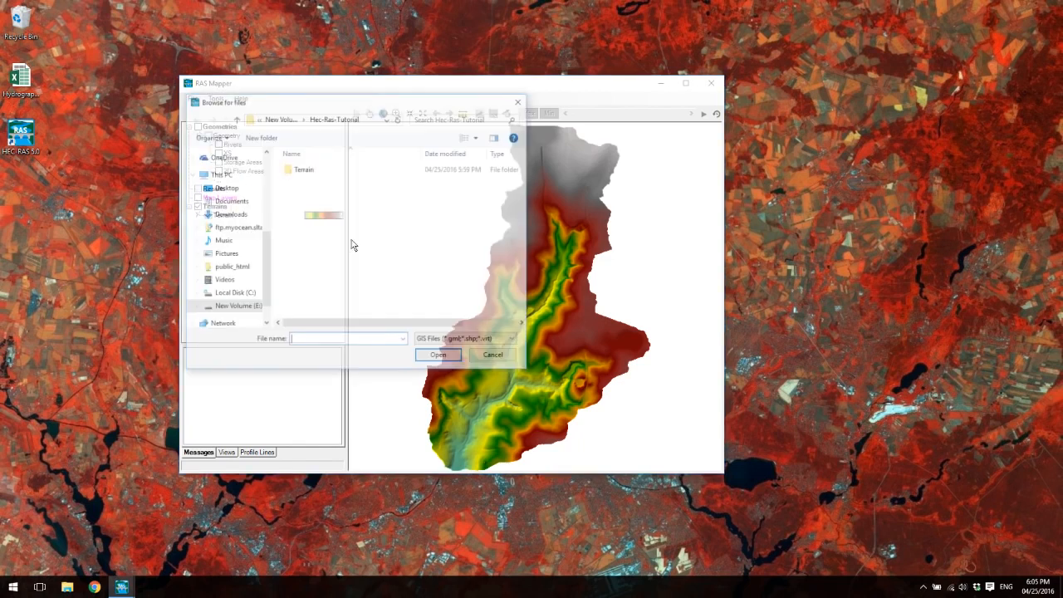
left_click(479, 341)
left_click(447, 360)
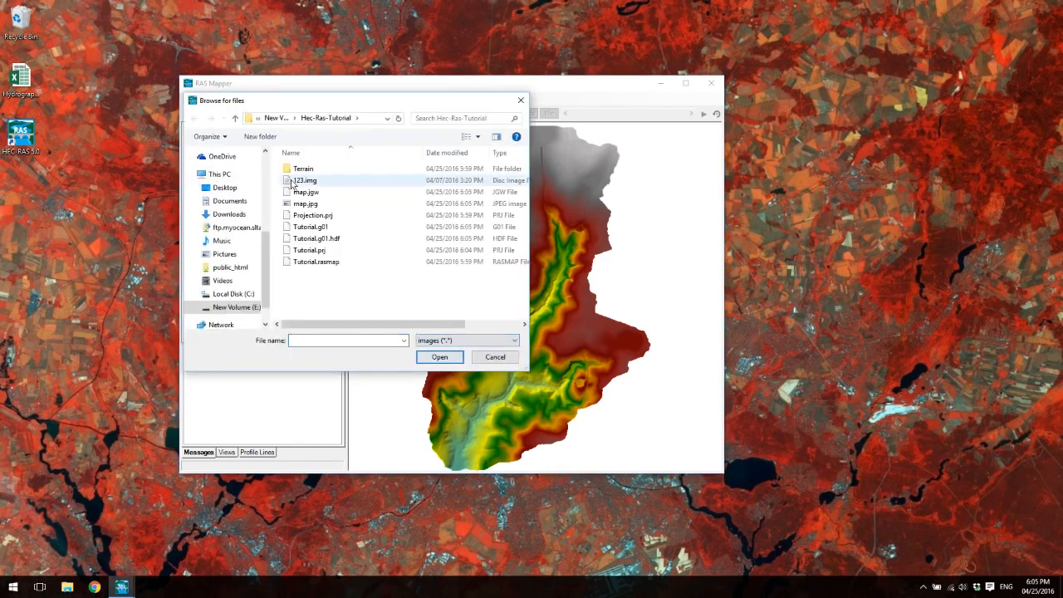
double_click(306, 204)
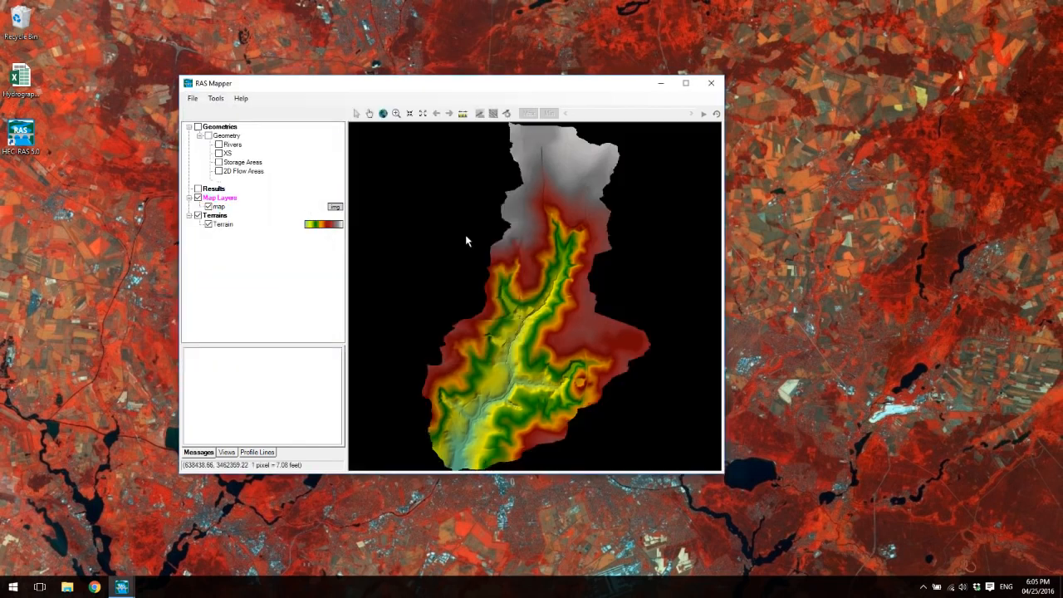
- Close RAS Mapper, reopen the geometric data editor, and show the map layer as the schematic's background picture
left_click(711, 83)
left_click(289, 181)
left_click(297, 195)
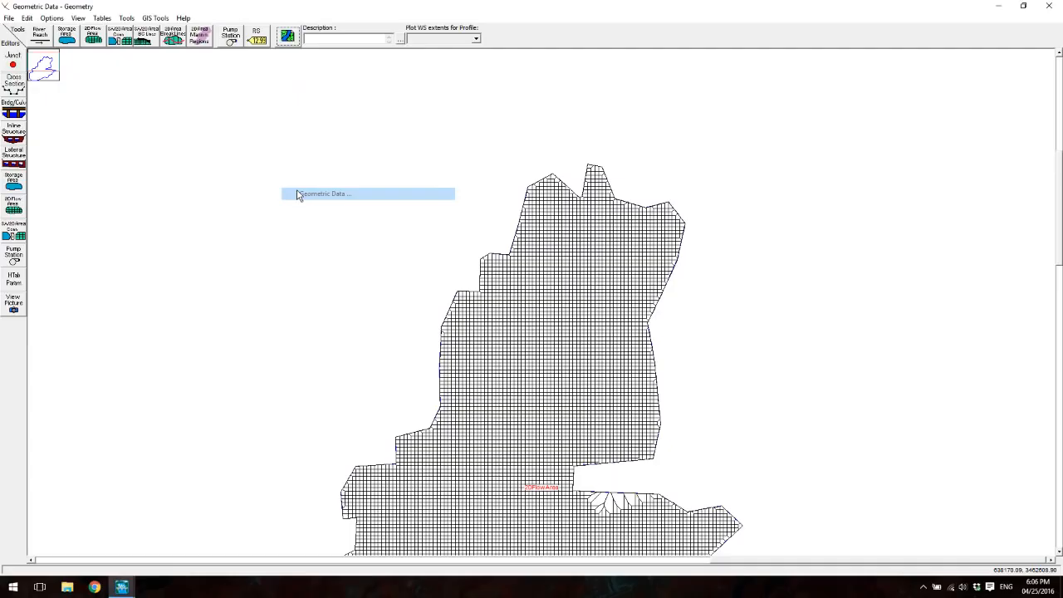
left_click(289, 38)
left_click(283, 251)
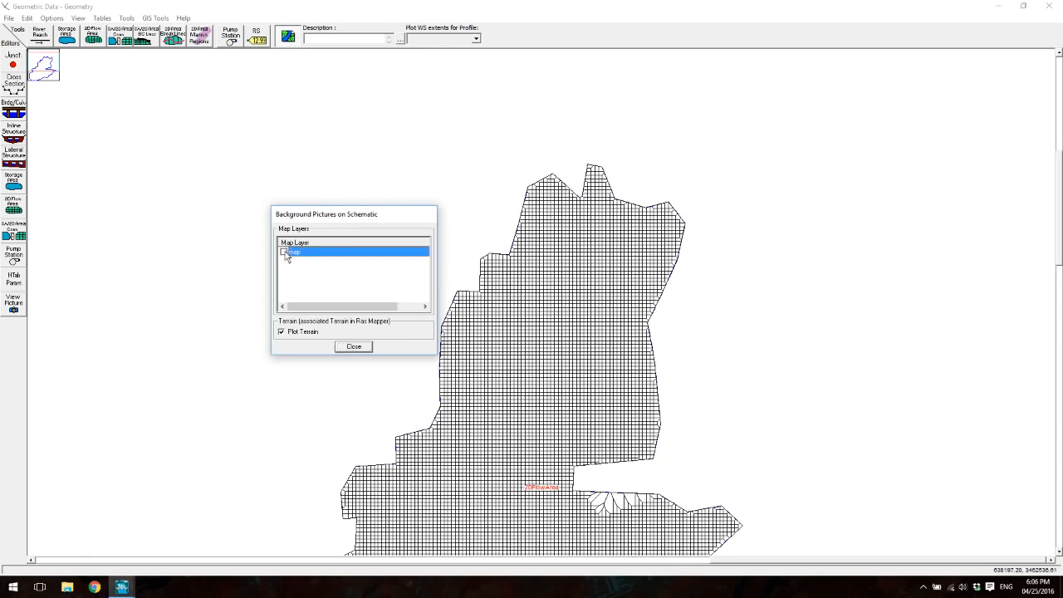
left_click(354, 346)
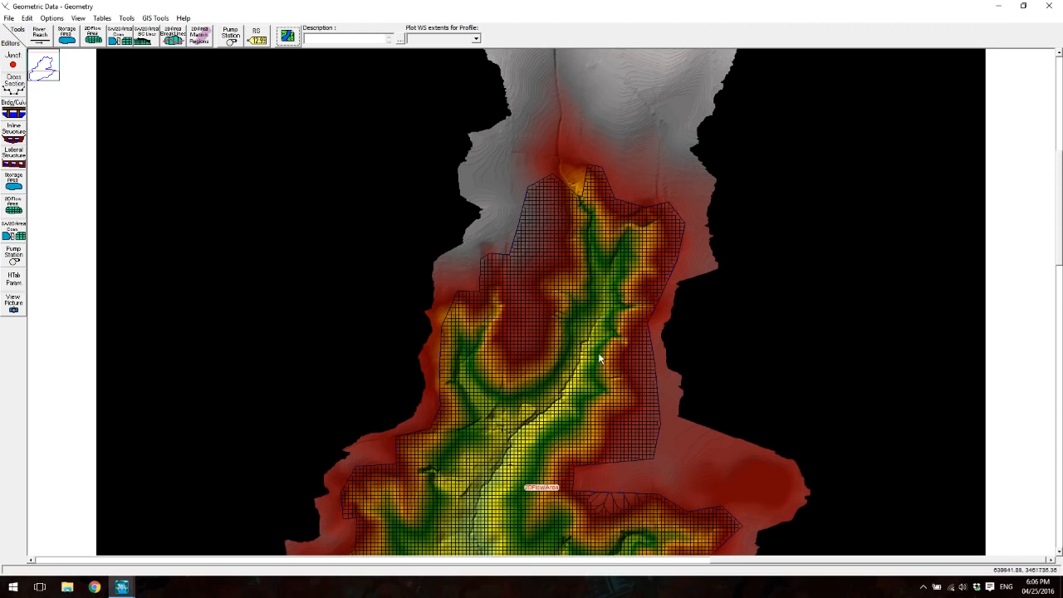
- Examine how the mesh fits the terrain background, especially around the channel notch at the northern end
left_click_drag(520, 360, 552, 148)
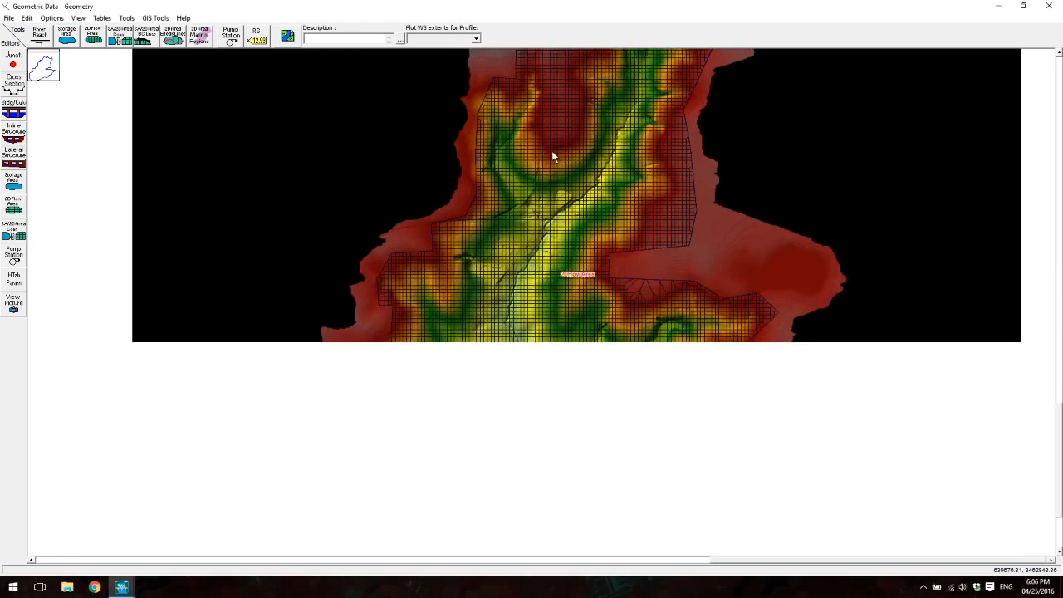
left_click_drag(534, 232, 538, 472)
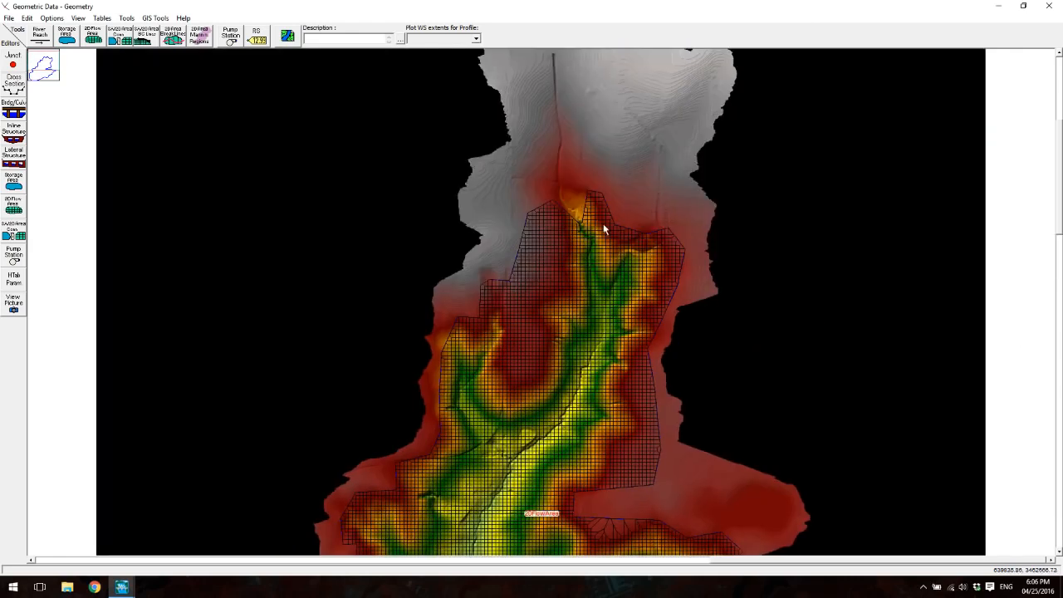
scroll(599, 233, "up", 2)
scroll(619, 291, "up", 2)
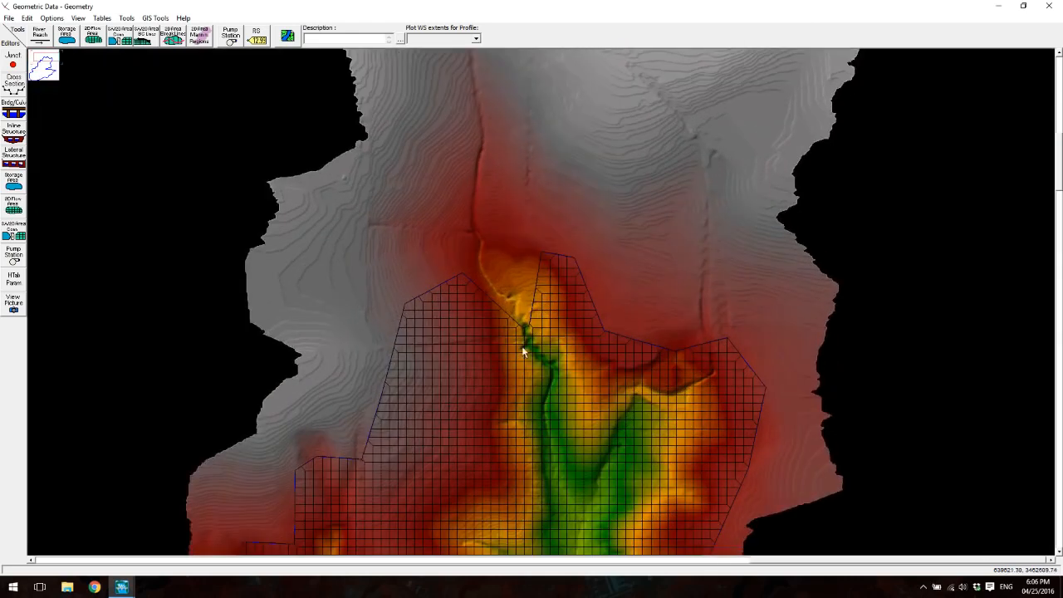
scroll(524, 347, "up", 2)
scroll(627, 278, "up", 2)
scroll(557, 281, "up", 2)
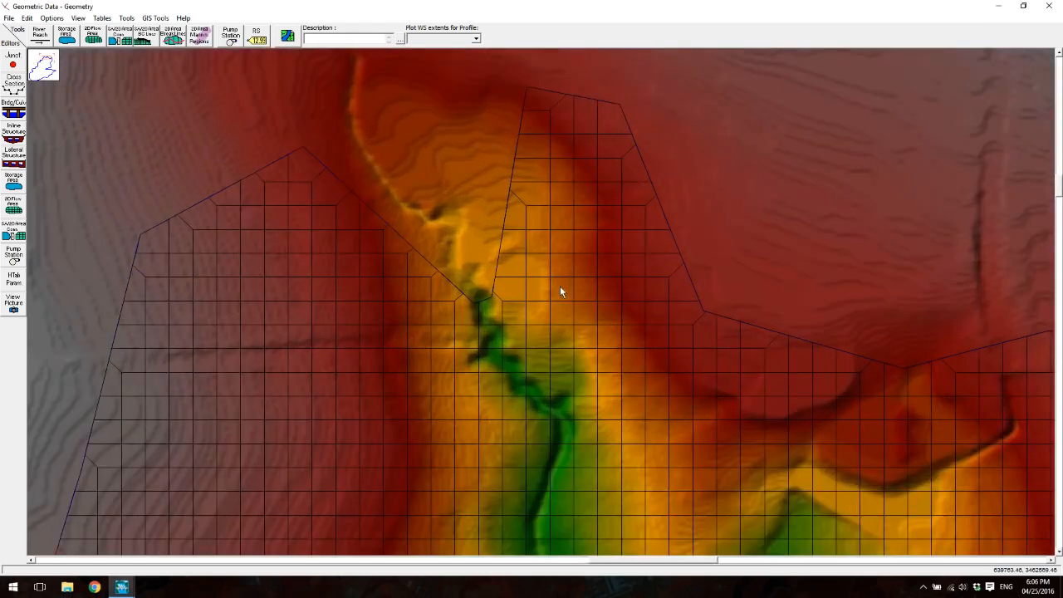
scroll(560, 285, "up", 2)
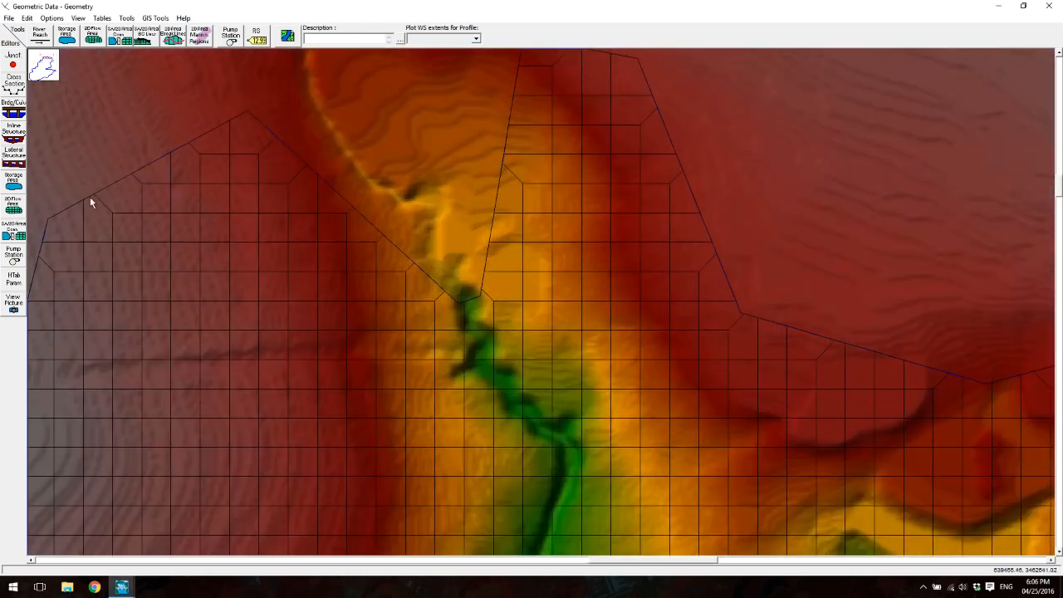
left_click(58, 23)
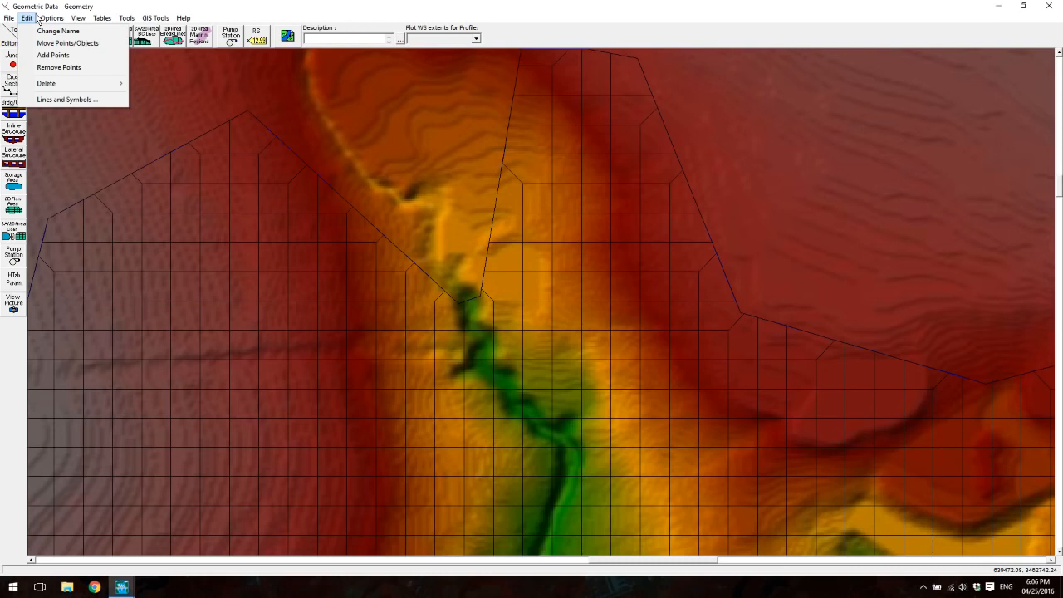
left_click(37, 17)
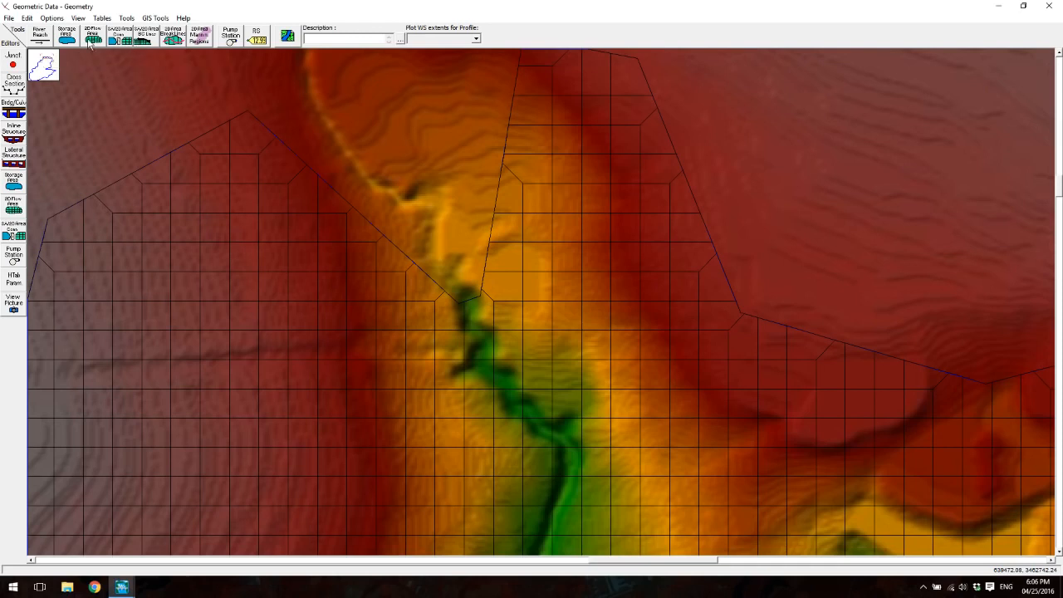
- Draw a 2D flow area boundary condition line across the channel at the northern notch, and name it UpstreamBC
left_click(10, 20)
left_click(30, 57)
left_click(142, 44)
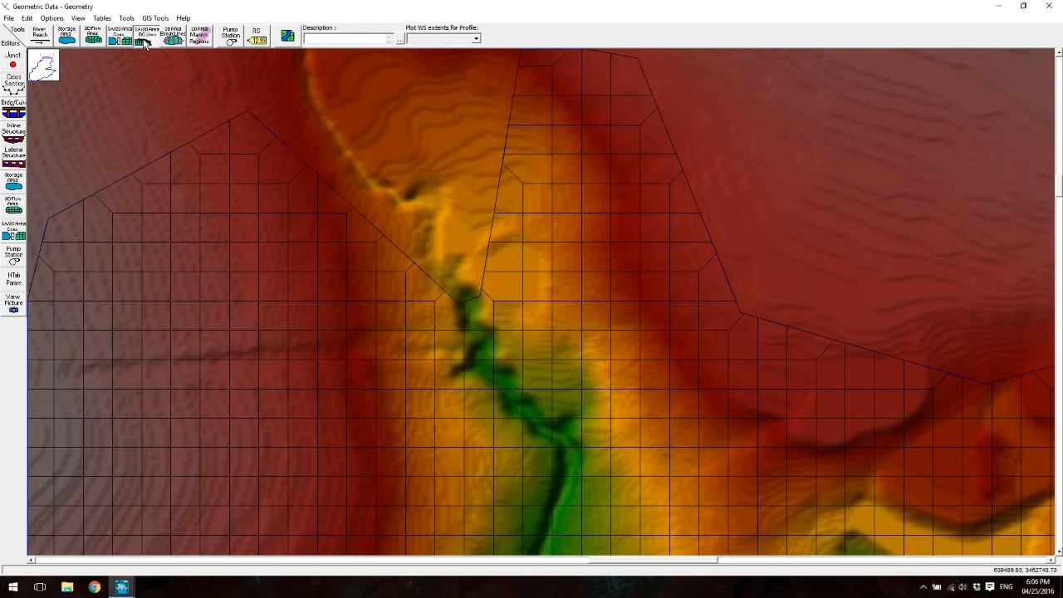
left_click(480, 298)
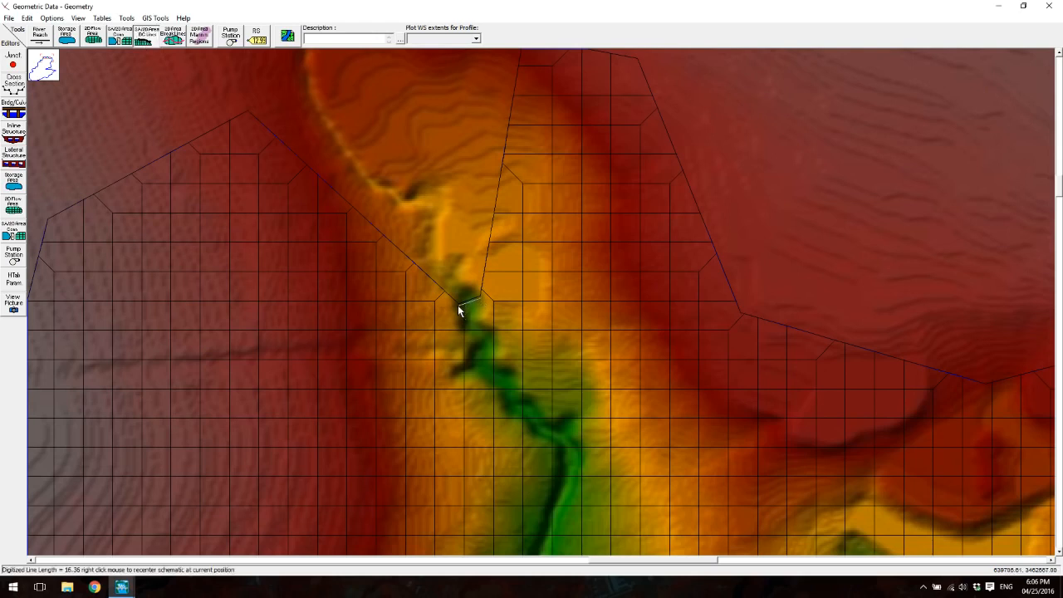
double_click(458, 305)
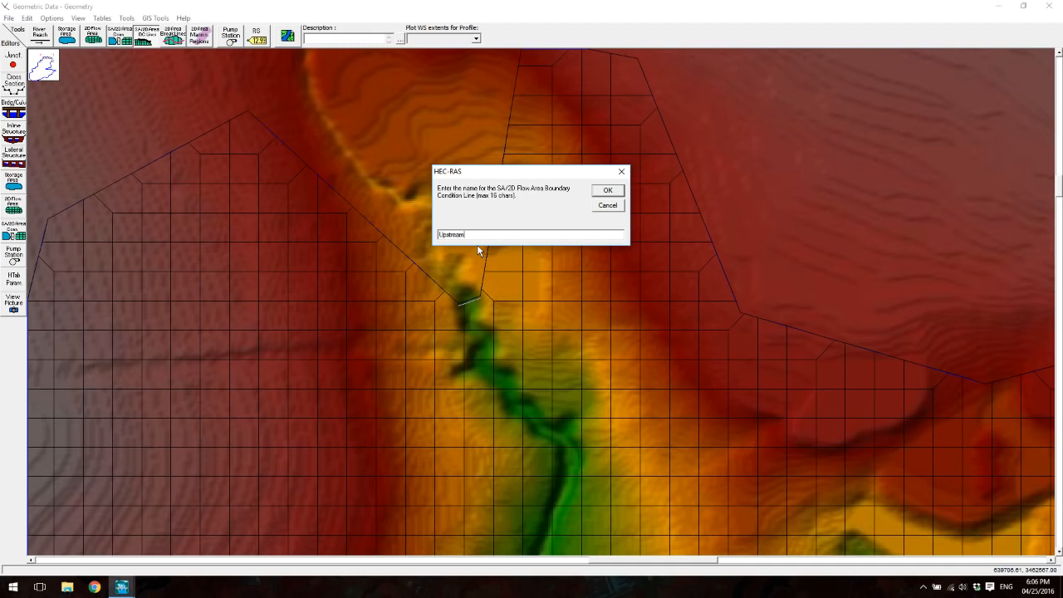
left_click(607, 191)
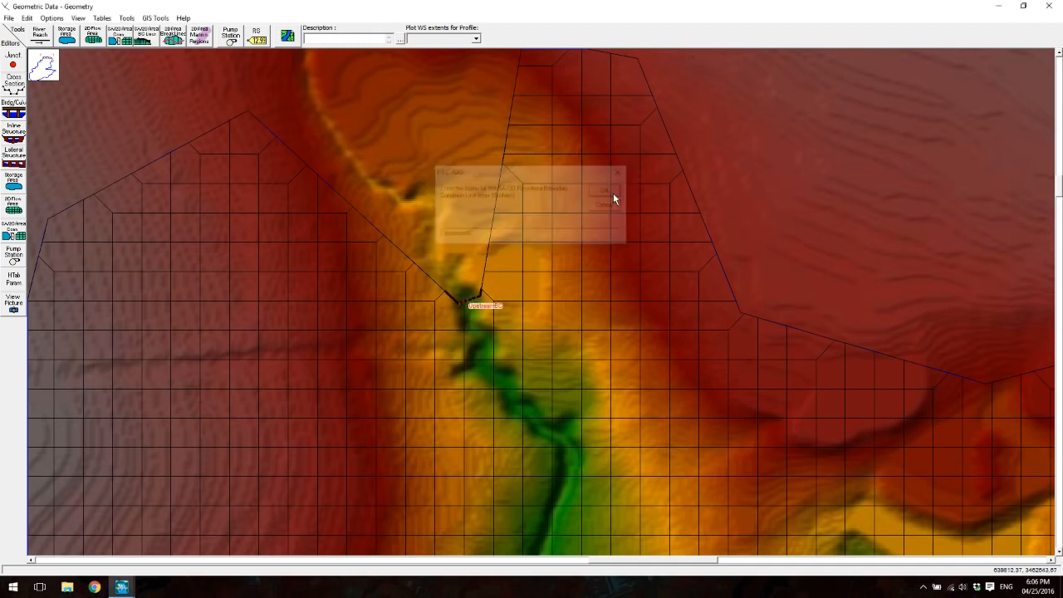
- Inspect the mesh perimeter where the valley drains out at the southern end
scroll(414, 319, "down", 5)
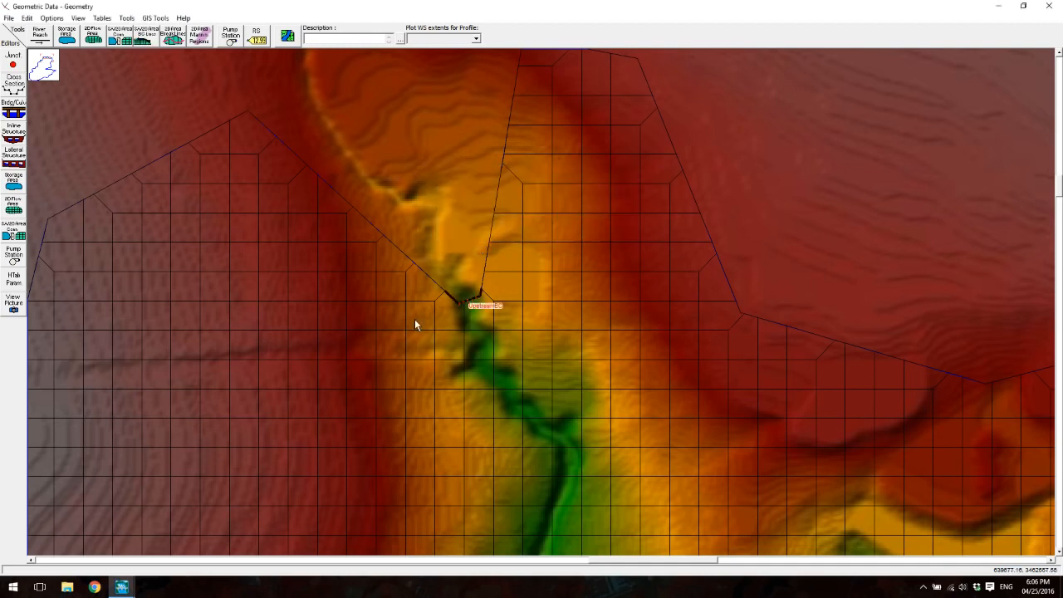
scroll(489, 345, "up", 5)
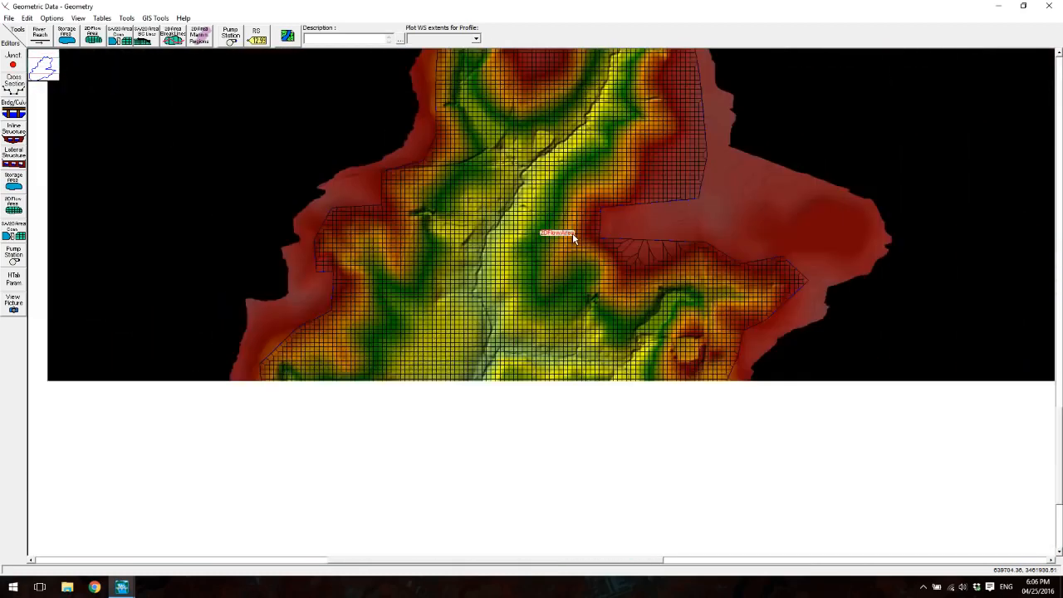
left_click_drag(574, 238, 574, 233)
left_click_drag(493, 411, 623, 179)
left_click_drag(505, 447, 591, 332)
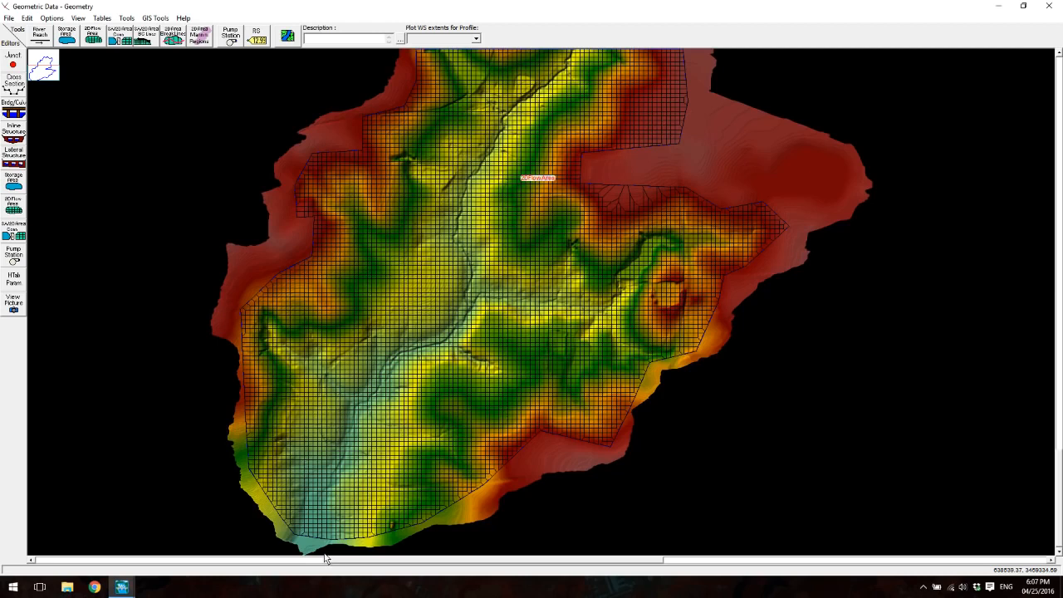
scroll(280, 501, "up", 2)
scroll(238, 487, "up", 2)
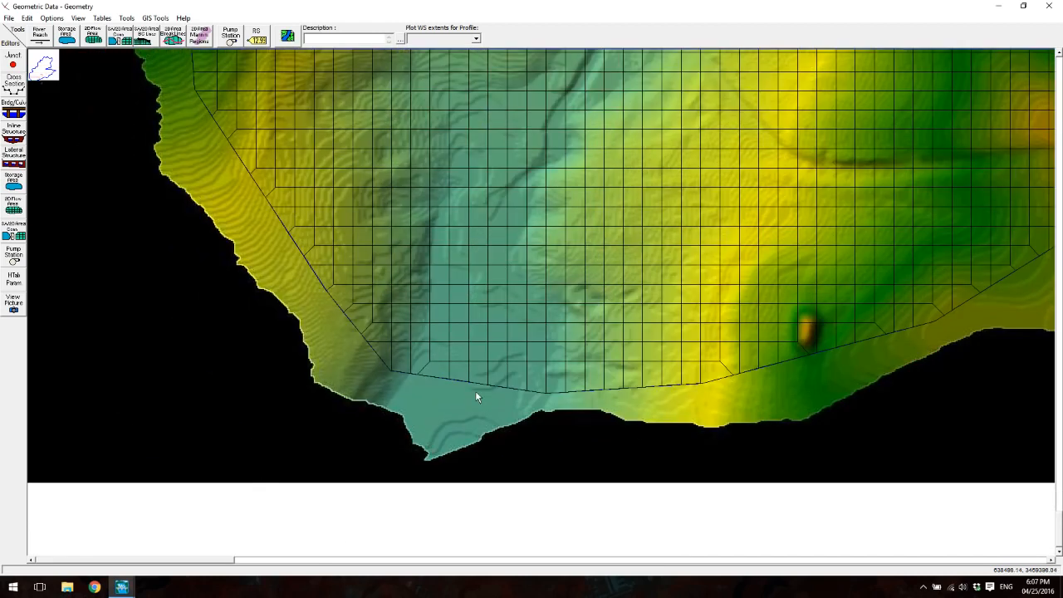
left_click(147, 36)
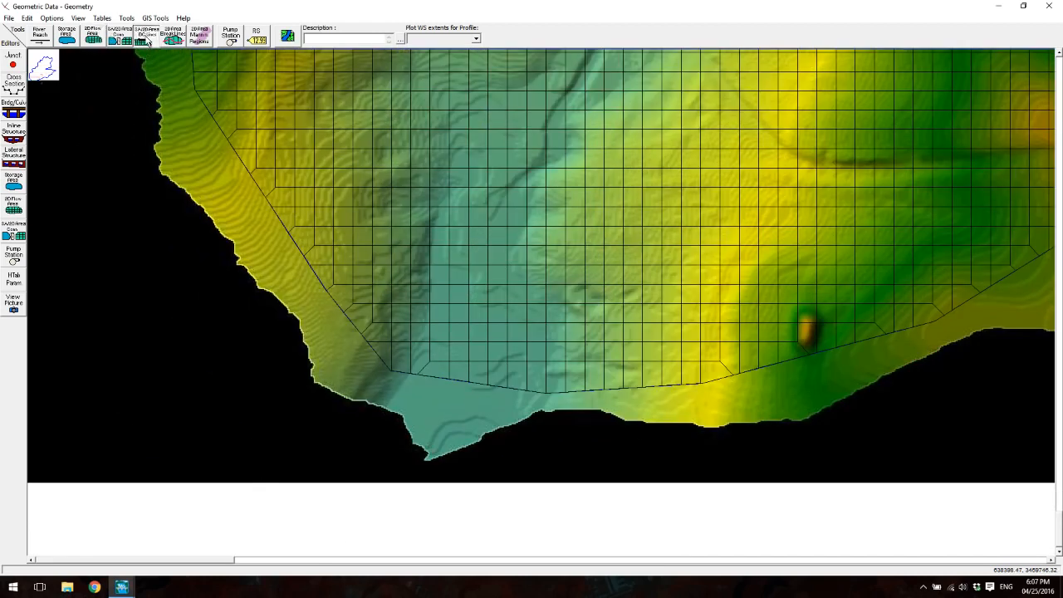
left_click(396, 370)
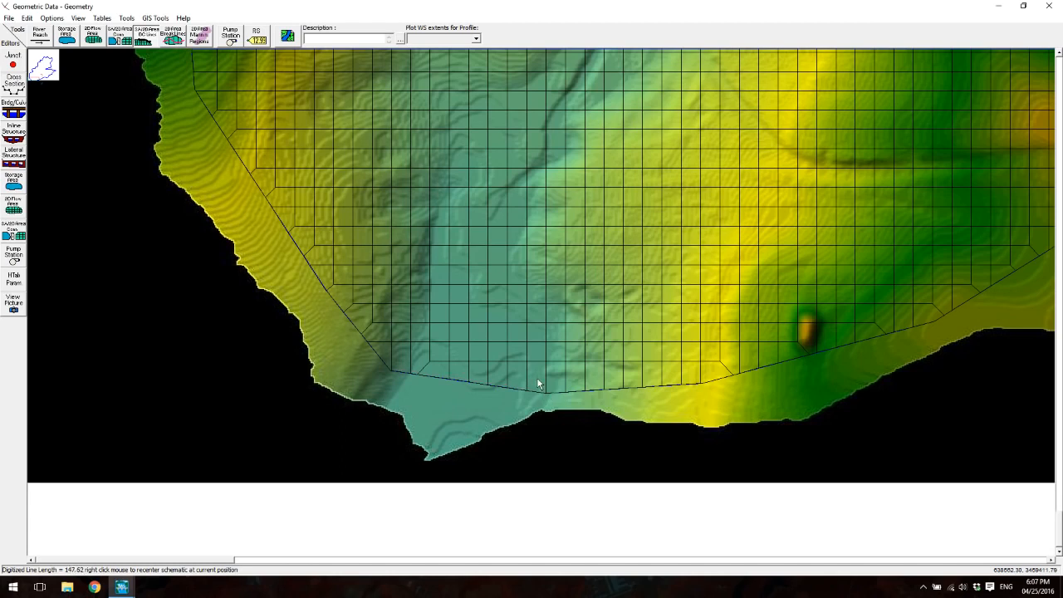
double_click(545, 382)
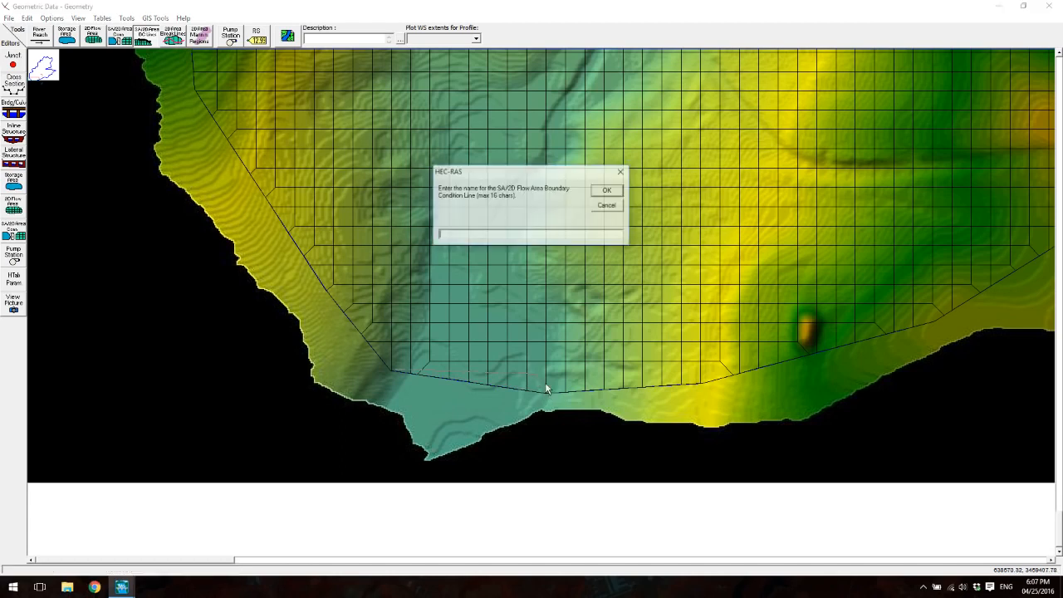
left_click(613, 208)
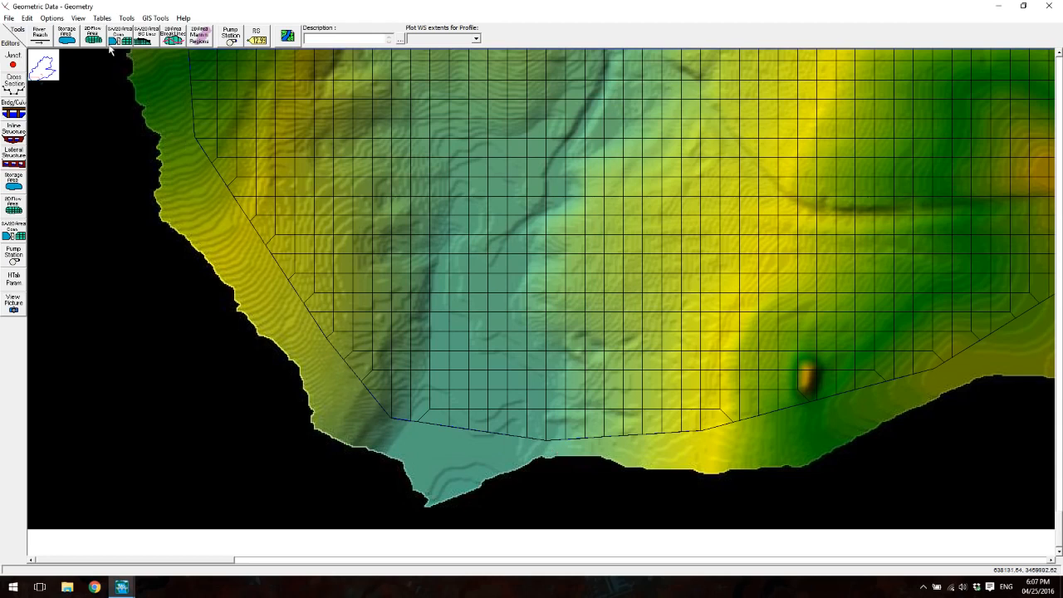
- Move the two perimeter points at the southern outlet, shifting the western one northeast and the eastern one slightly outward
left_click(52, 17)
mouse_move(28, 17)
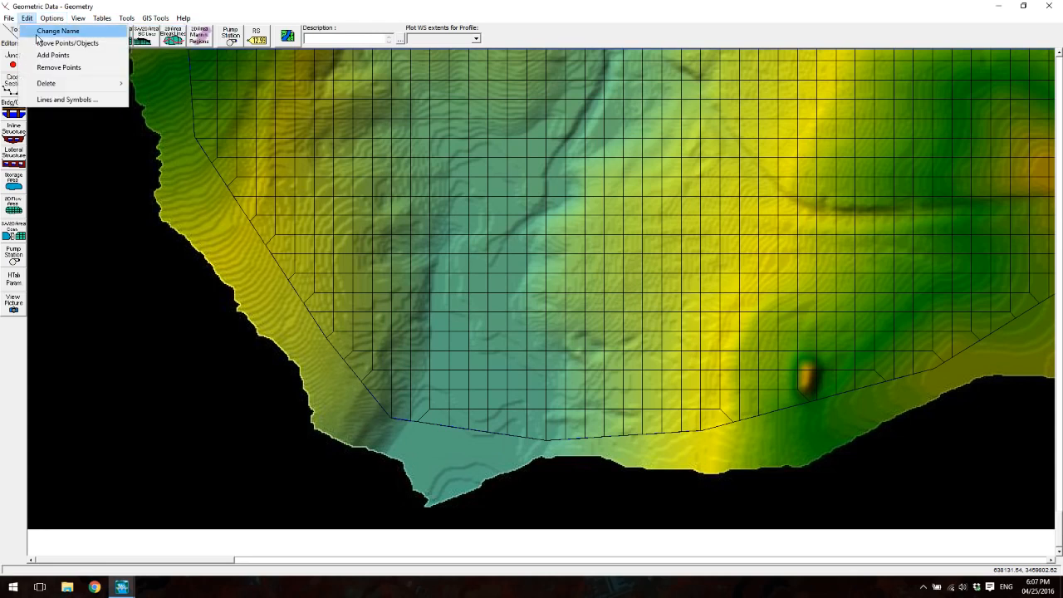
left_click(68, 41)
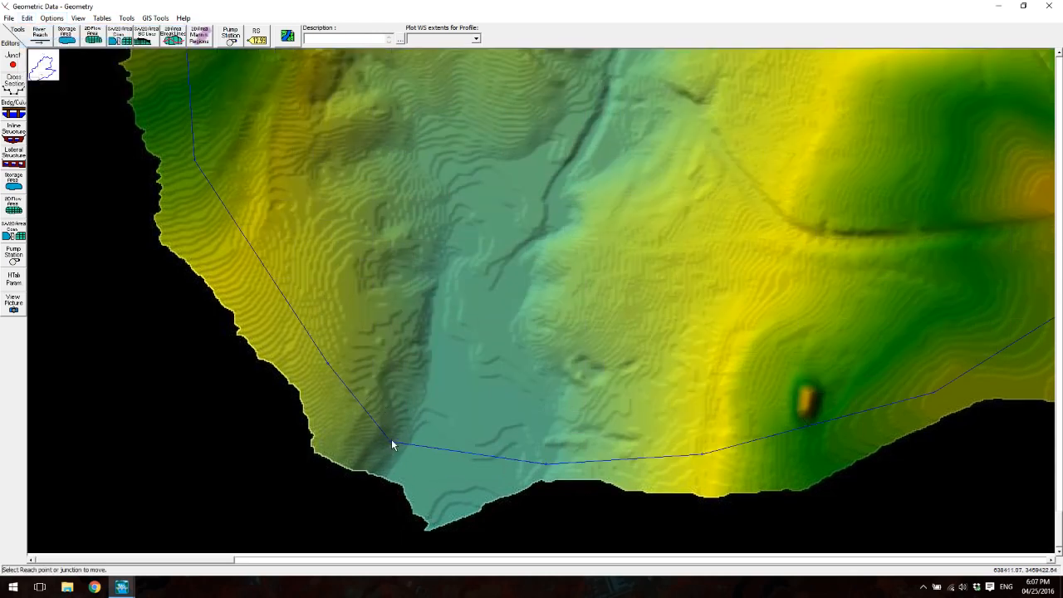
left_click_drag(393, 439, 403, 416)
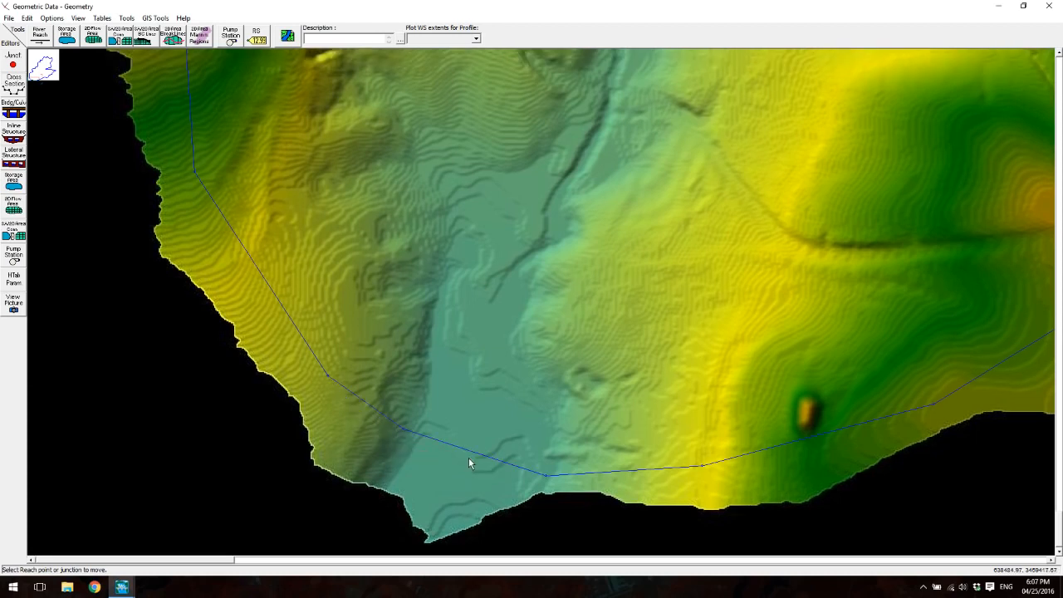
left_click_drag(548, 475, 553, 480)
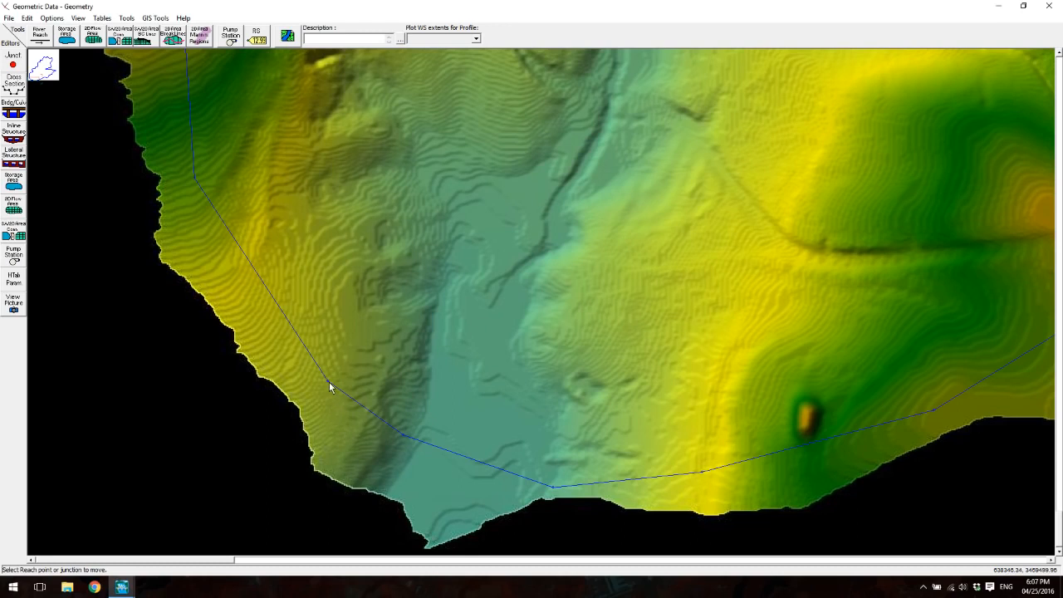
left_click_drag(403, 435, 409, 436)
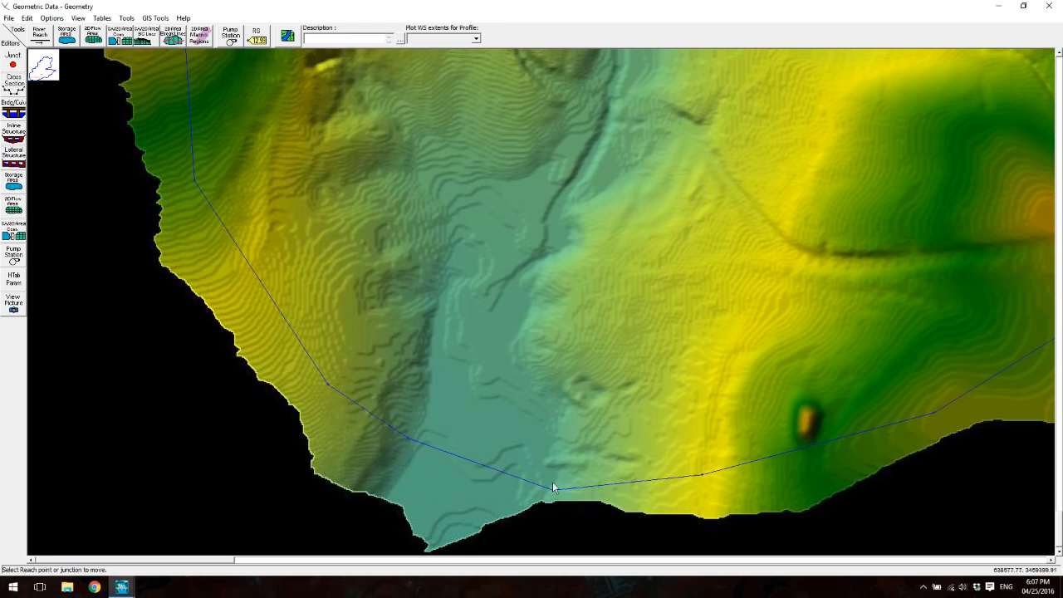
left_click_drag(554, 492, 553, 496)
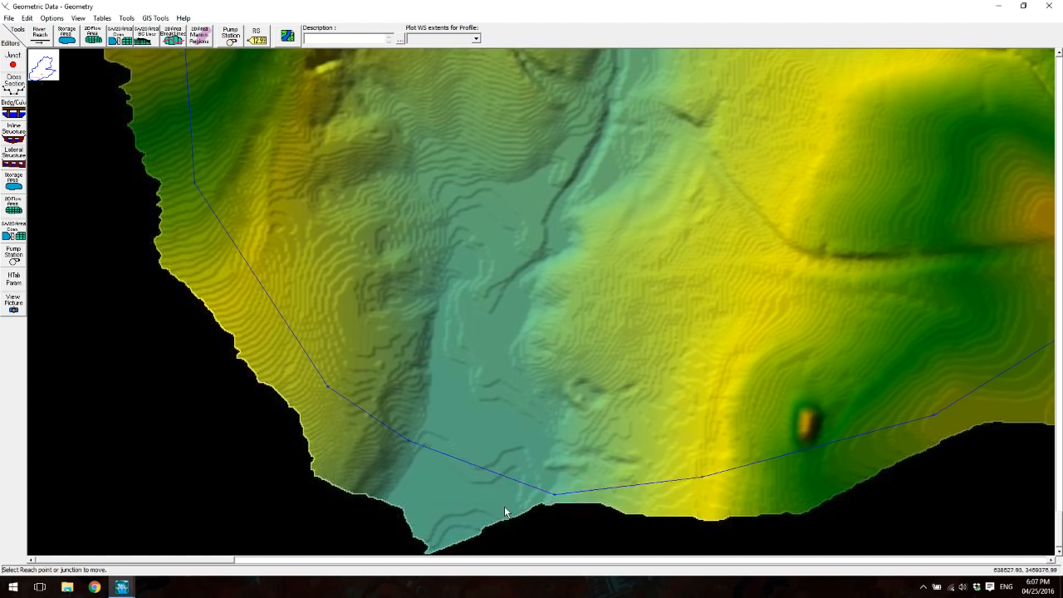
- Nudge the western outlet perimeter point slightly northeast, move the neighbouring point farther northwest along the edge, and finish moving points
left_click(406, 439)
left_click_drag(328, 385, 295, 323)
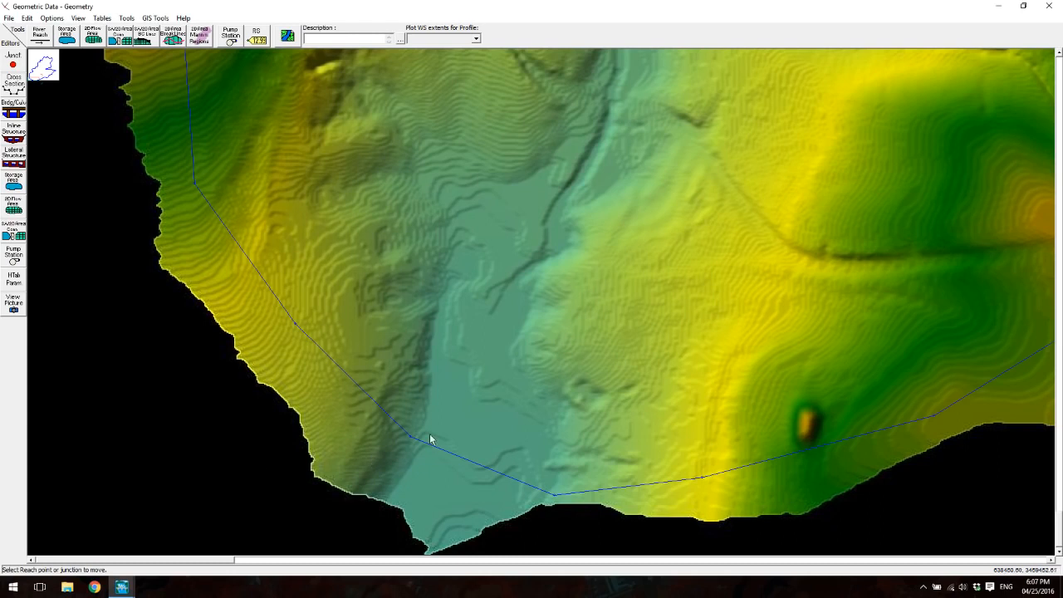
left_click(27, 18)
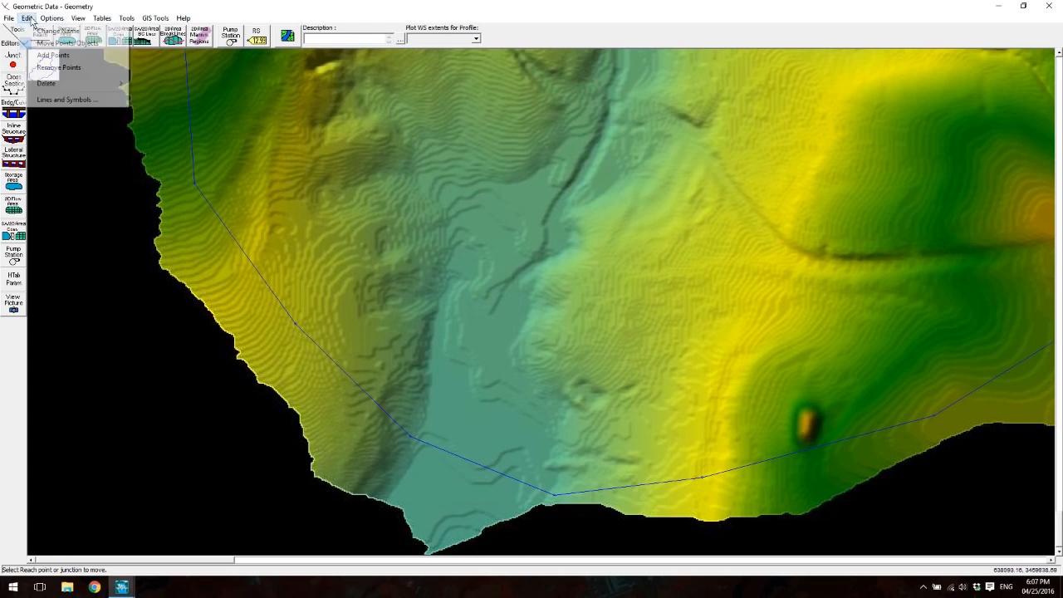
left_click(50, 46)
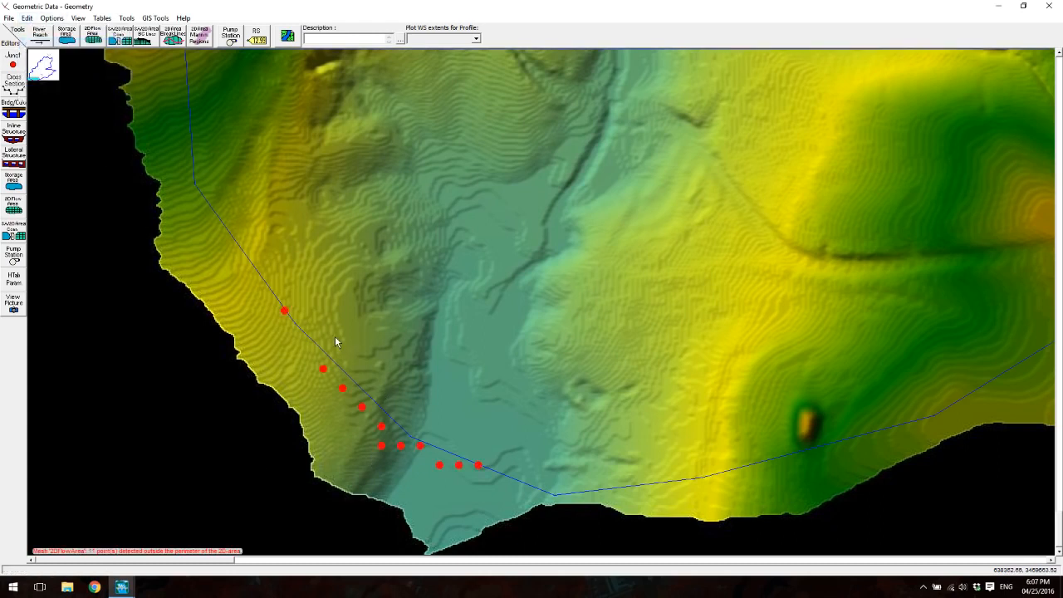
- Remove all mesh cell points lying outside the southwestern perimeter, and finish point removal to recompute the 2DFlowArea mesh
left_click(26, 18)
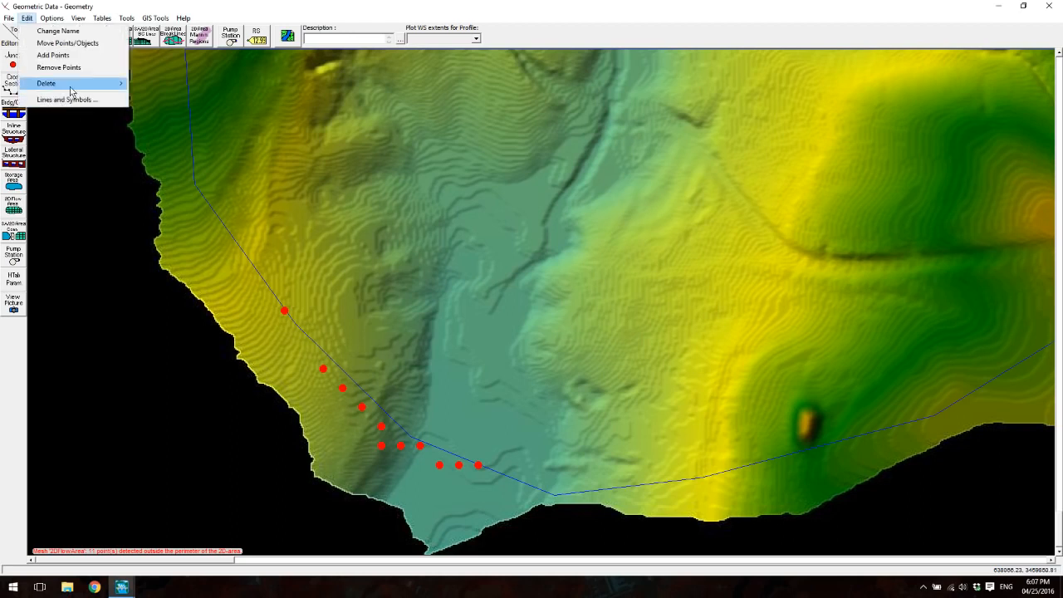
left_click(67, 70)
left_click(284, 311)
left_click(324, 369)
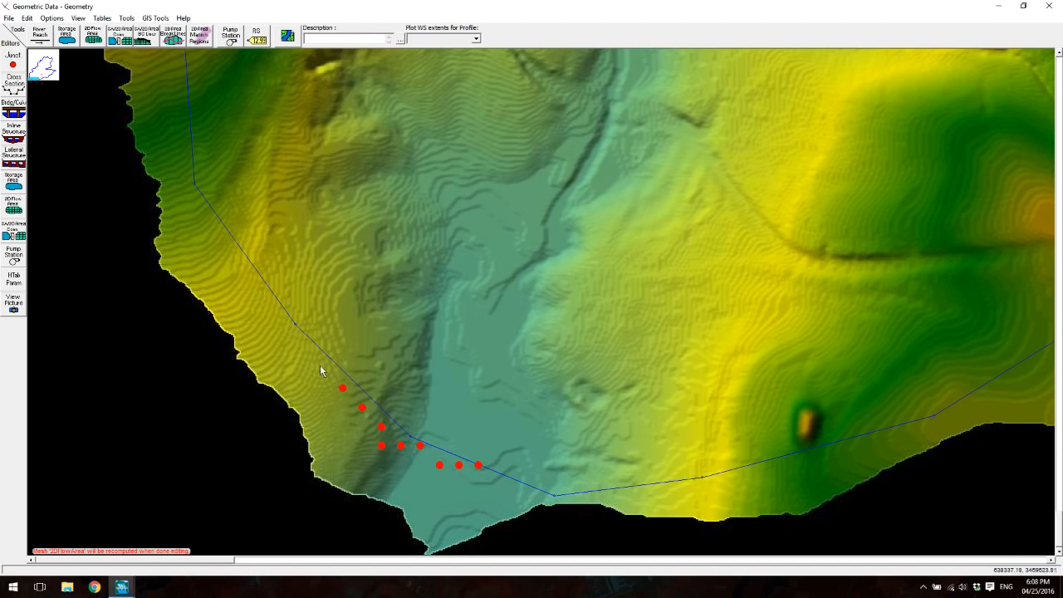
left_click(342, 388)
left_click(362, 408)
left_click(380, 427)
left_click(380, 447)
left_click(403, 446)
left_click(420, 447)
left_click(441, 466)
left_click(460, 466)
left_click(479, 465)
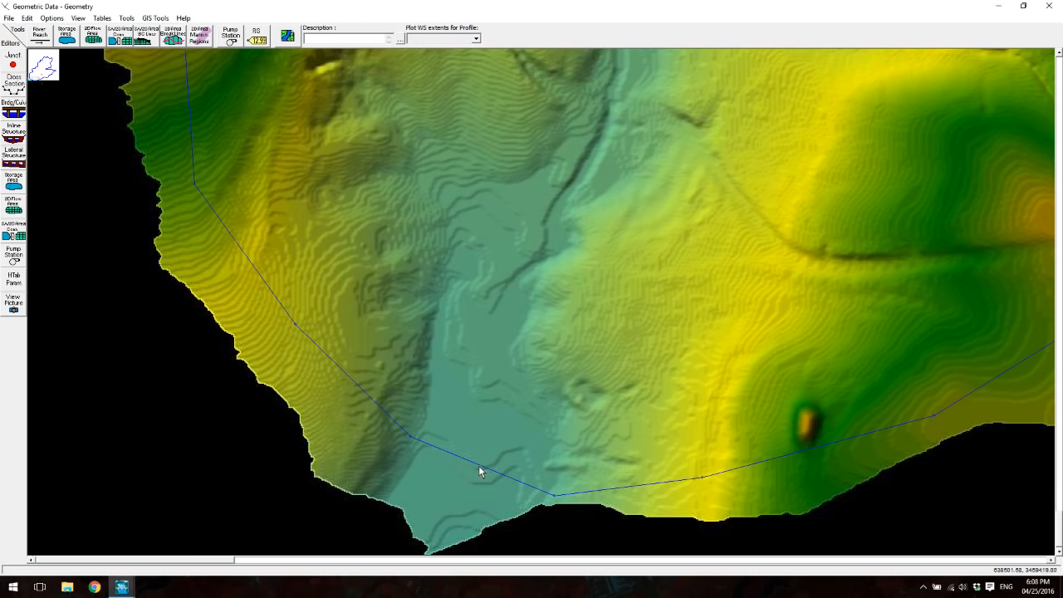
left_click(27, 18)
left_click(76, 85)
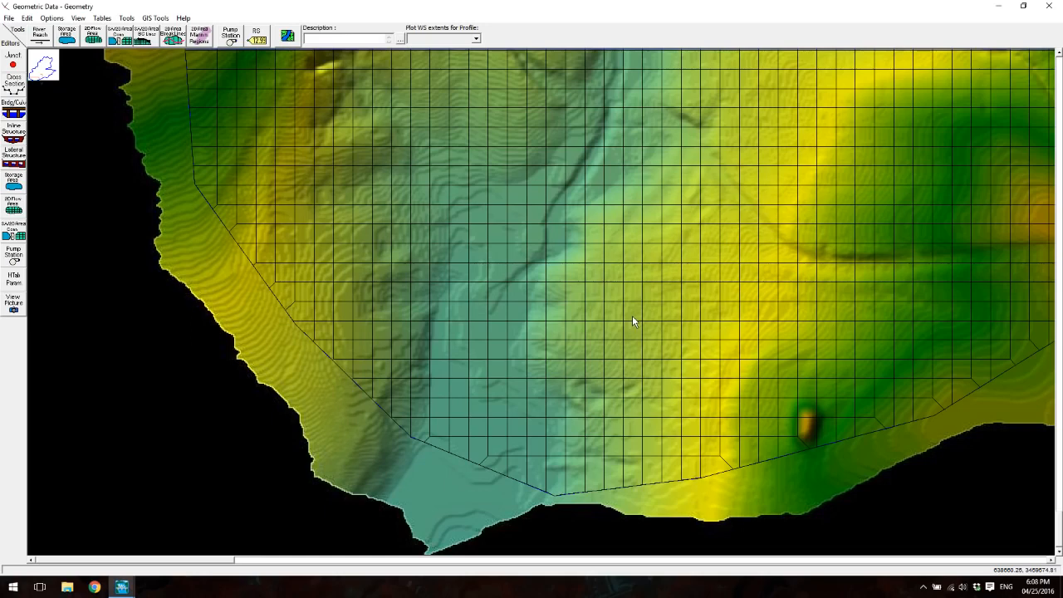
- Draw a 2D flow area boundary condition line along the southern outlet perimeter, name it DownstreamBC, and save the geometry data
scroll(620, 315, "down", 2)
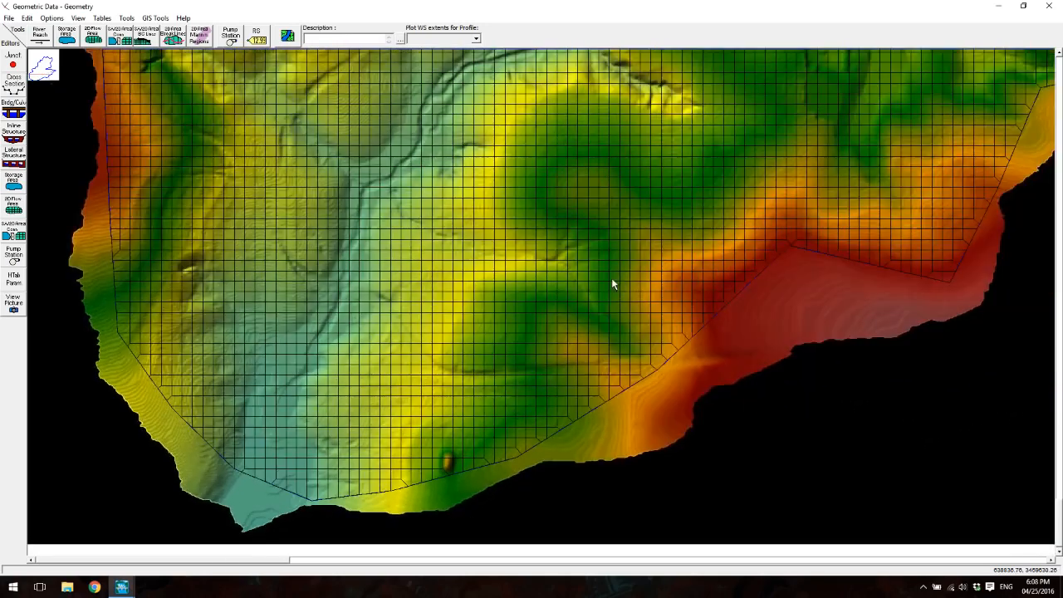
scroll(524, 252, "down", 5)
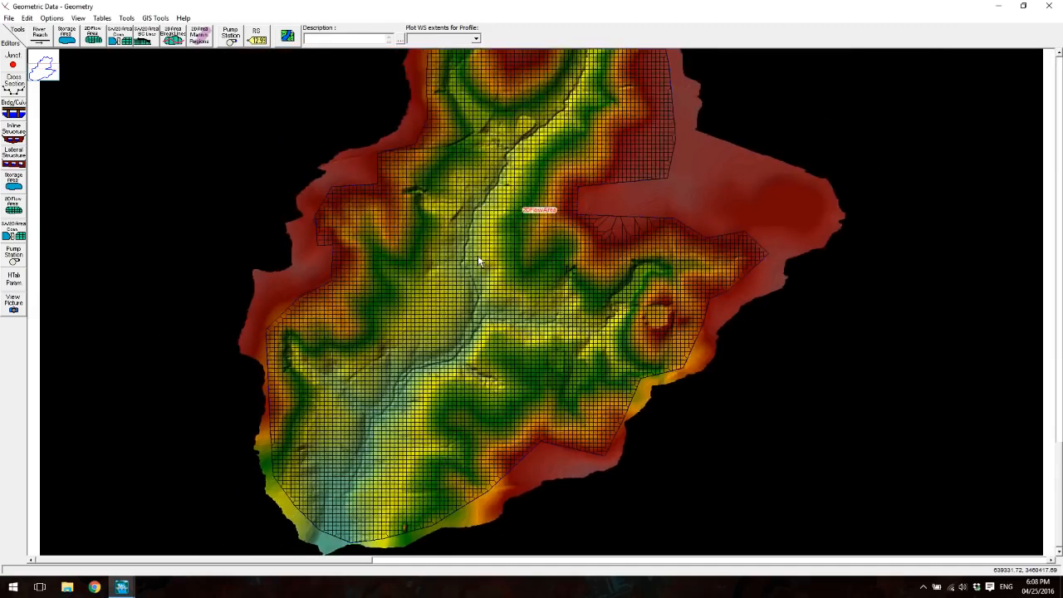
scroll(478, 255, "down", 2)
scroll(393, 514, "up", 3)
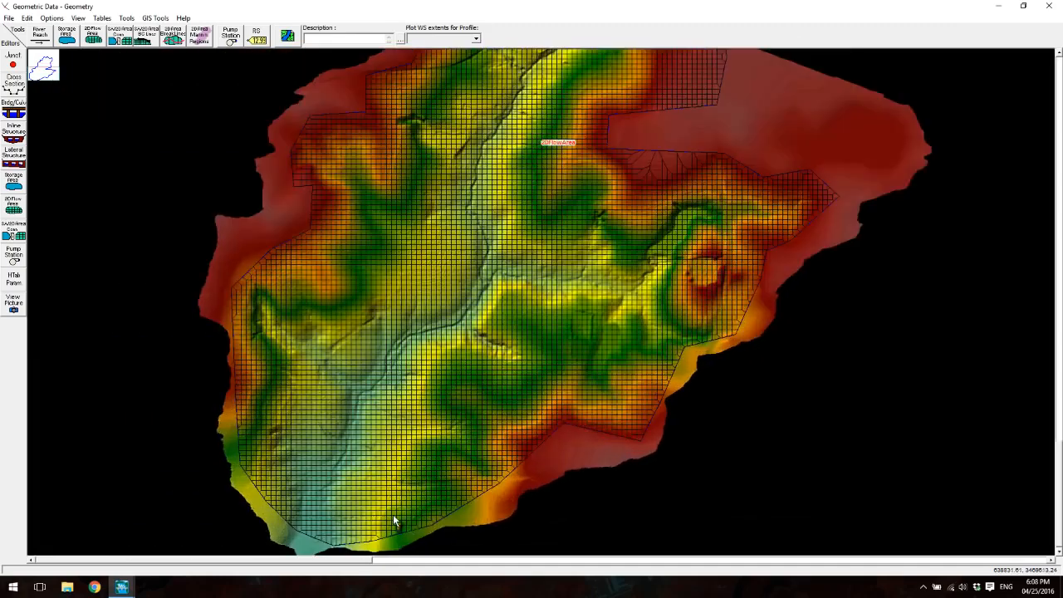
scroll(273, 526, "up", 3)
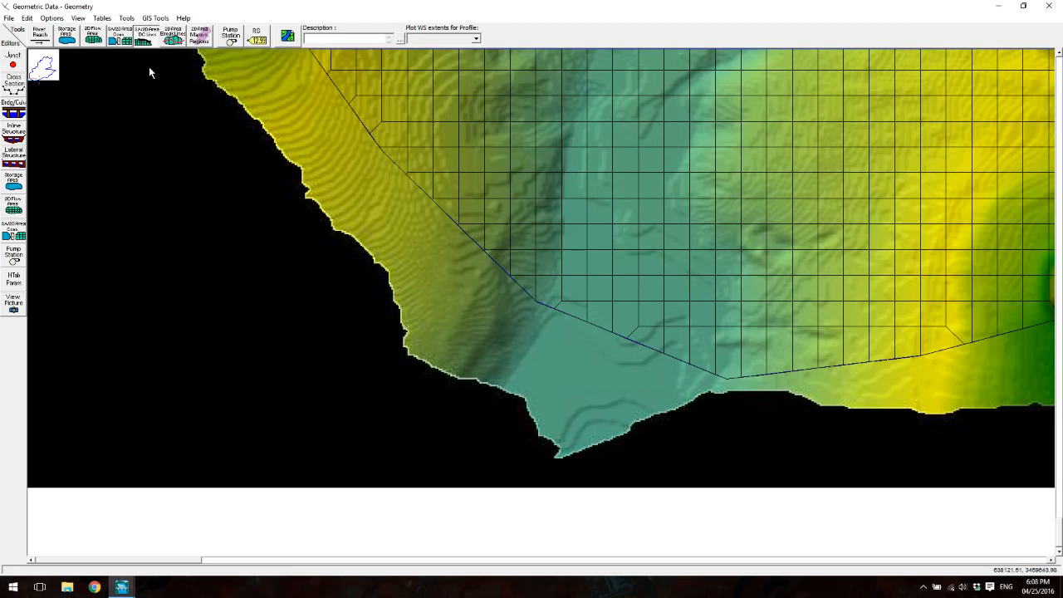
left_click(538, 304)
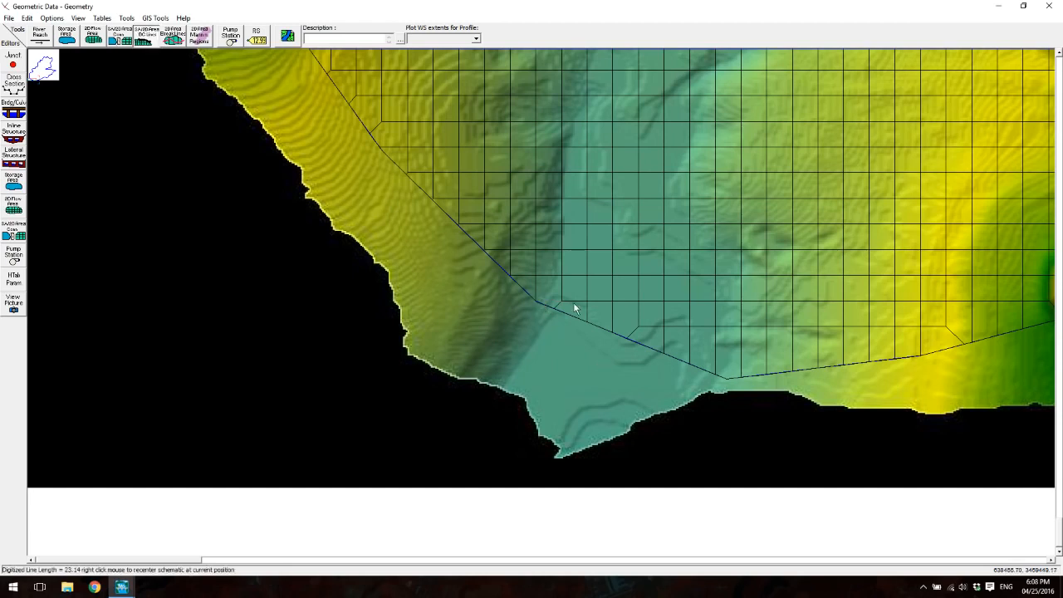
double_click(729, 375)
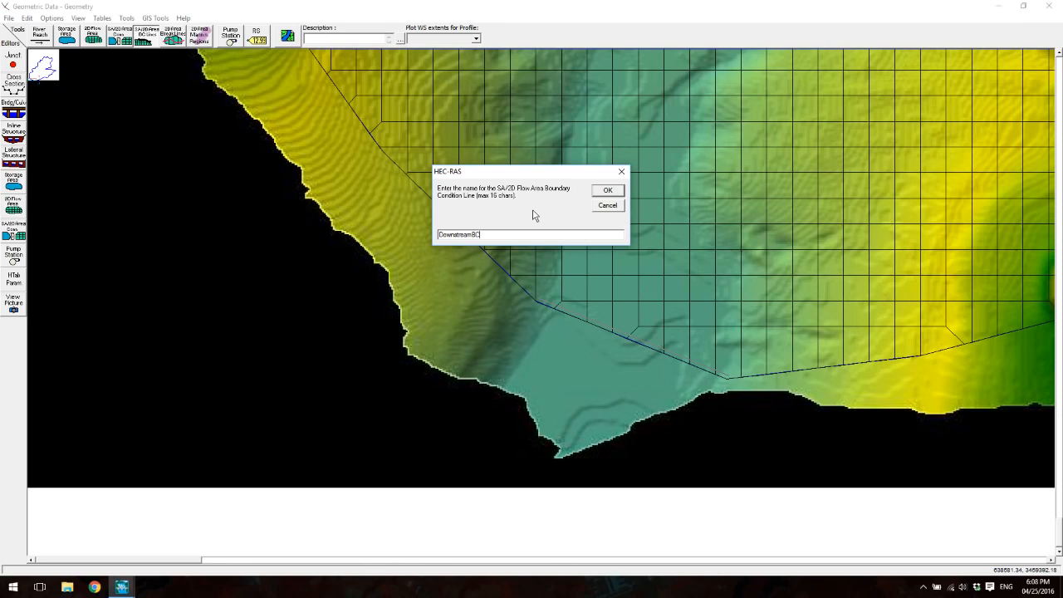
key("Return")
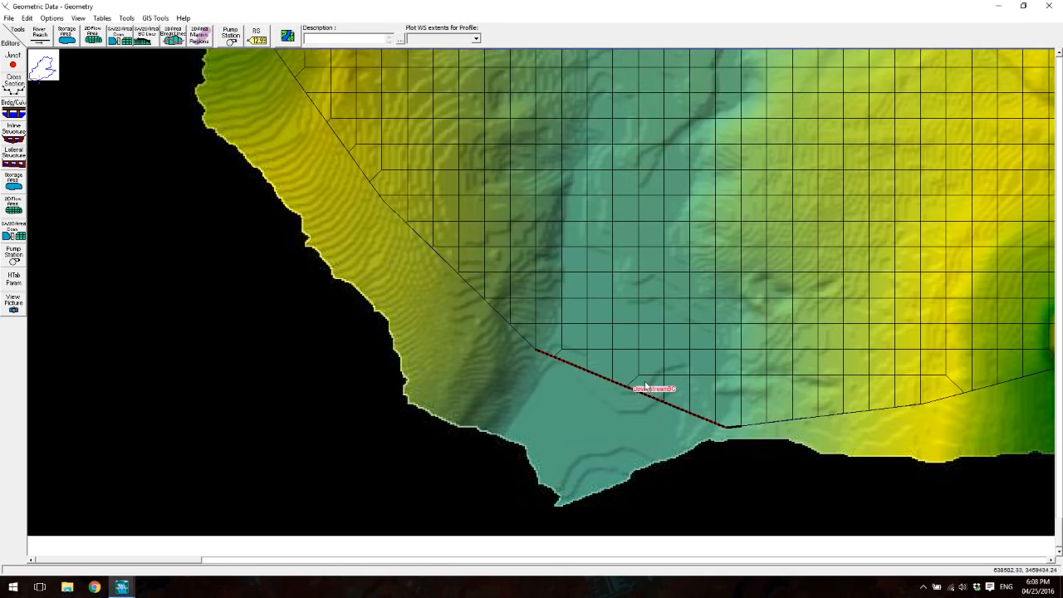
left_click(8, 17)
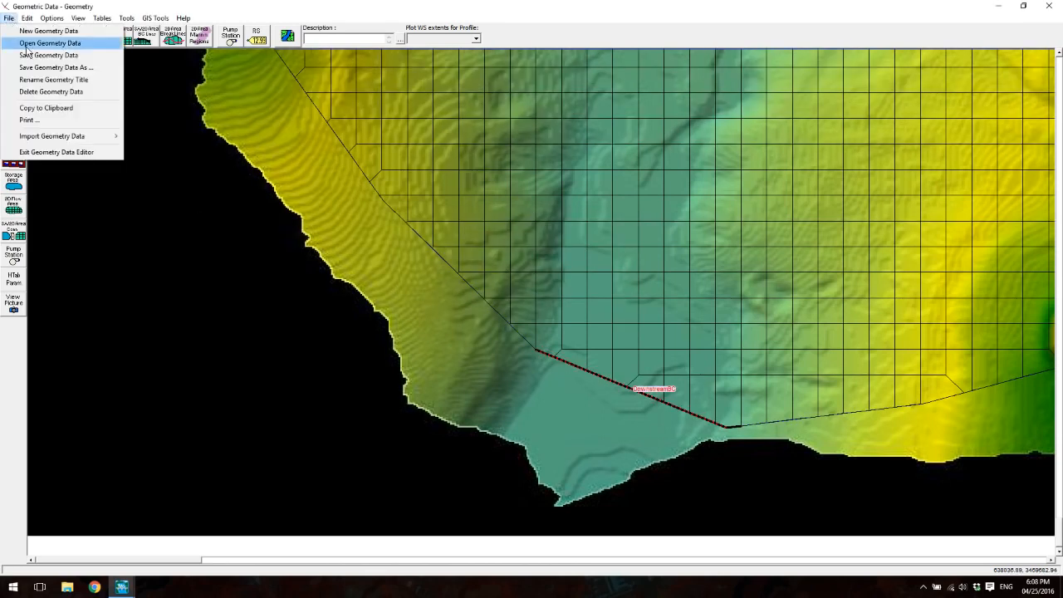
left_click(38, 52)
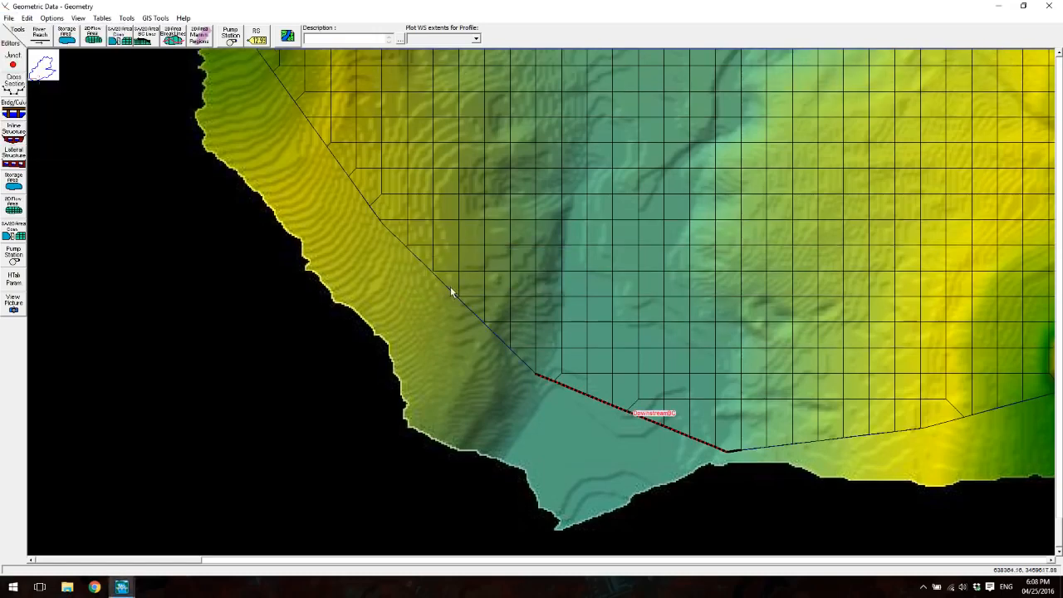
- Hide the map background layer to view the whole mesh with both boundary condition lines
scroll(448, 218, "down", 5)
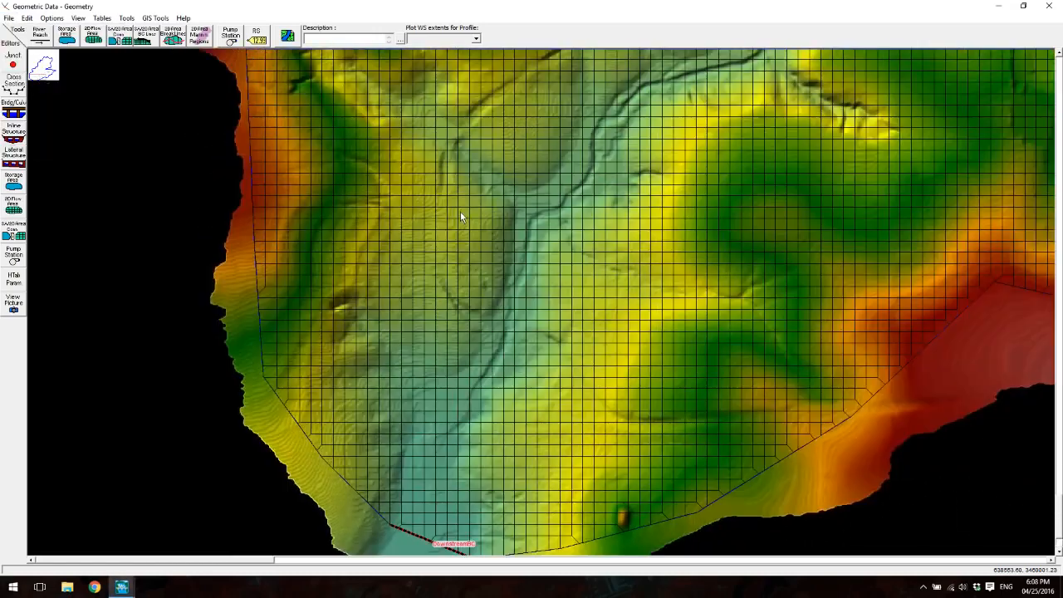
scroll(461, 216, "down", 6)
scroll(591, 299, "down", 4)
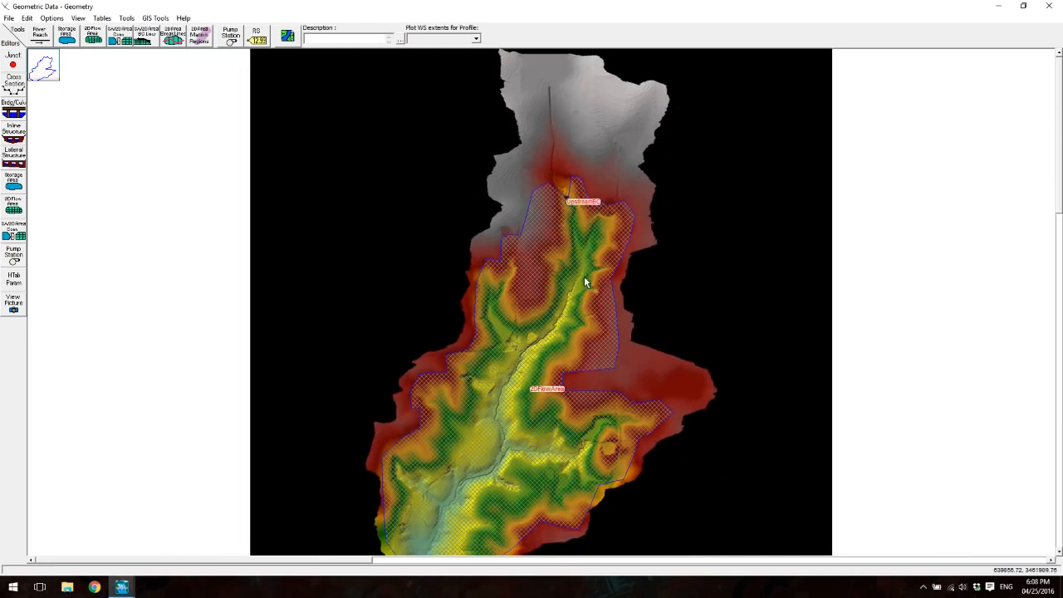
scroll(584, 283, "down", 1)
left_click(287, 36)
left_click(283, 252)
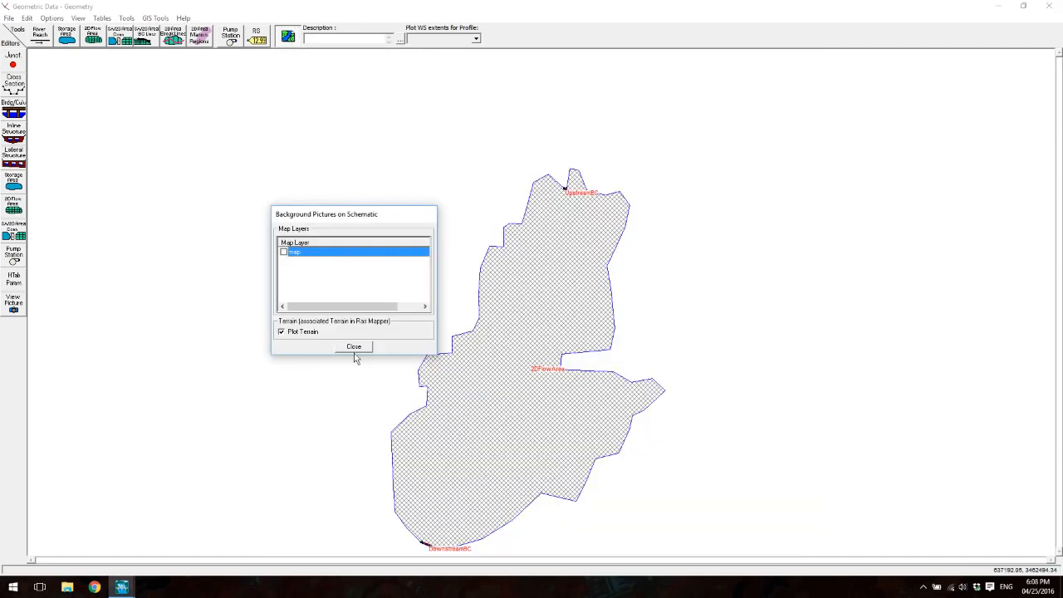
left_click(352, 349)
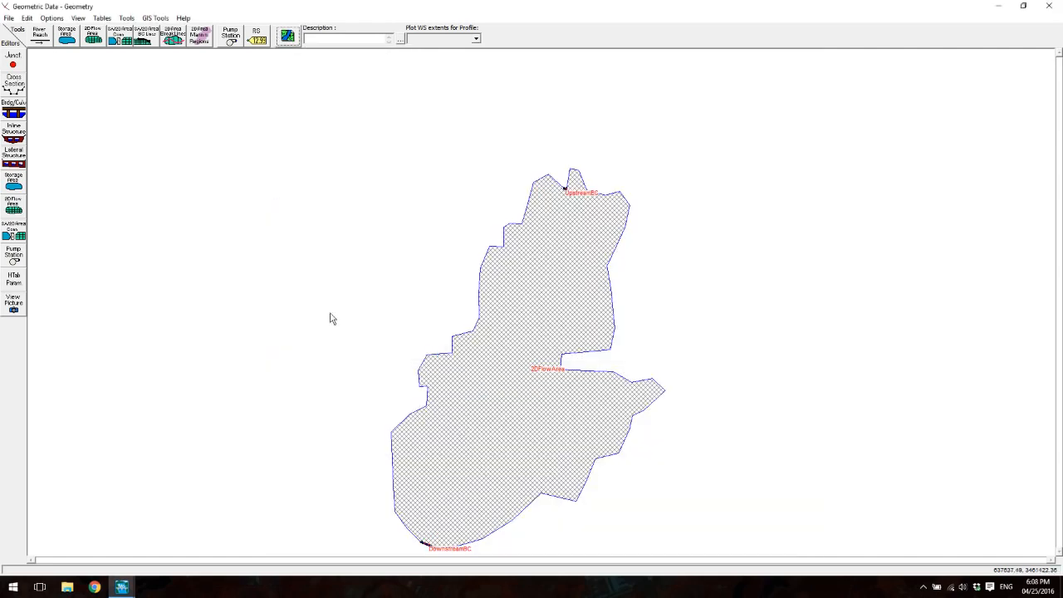
- Show the map background layer behind the mesh again
left_click(287, 35)
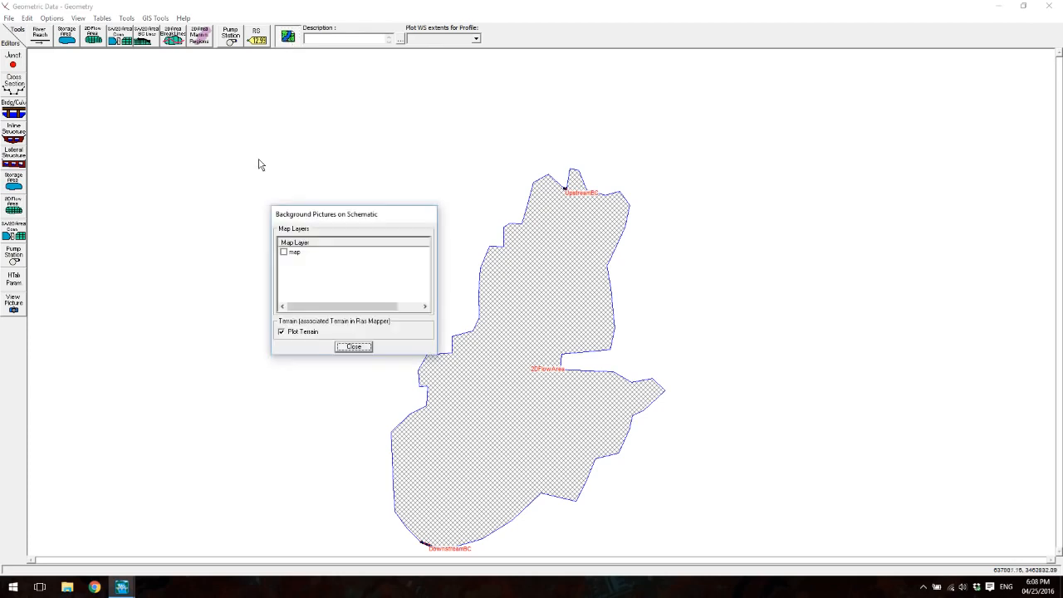
left_click(284, 252)
left_click(353, 347)
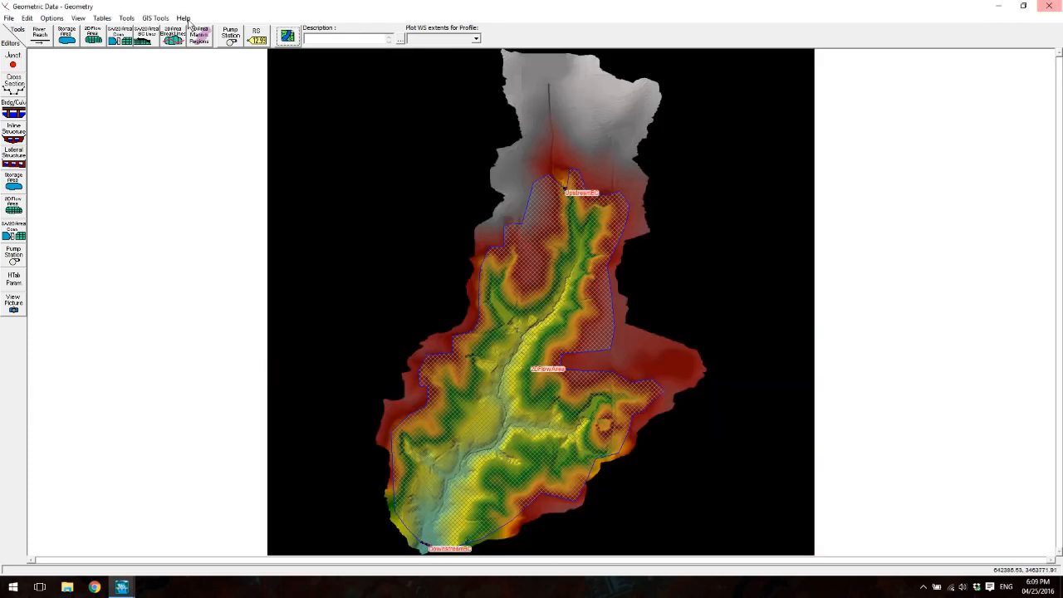
- Save the geometry data and close the geometric data editor
left_click(9, 17)
left_click(83, 68)
left_click(1049, 6)
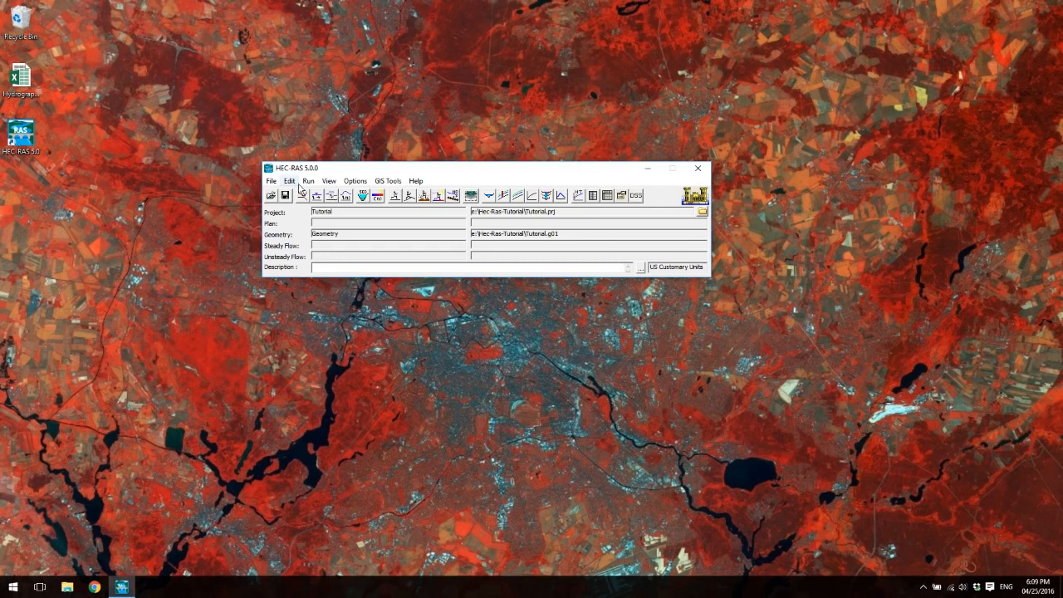
- Open the unsteady flow data and assign a Flow Hydrograph boundary condition to the UpstreamBC line of 2DFlowArea
left_click(296, 183)
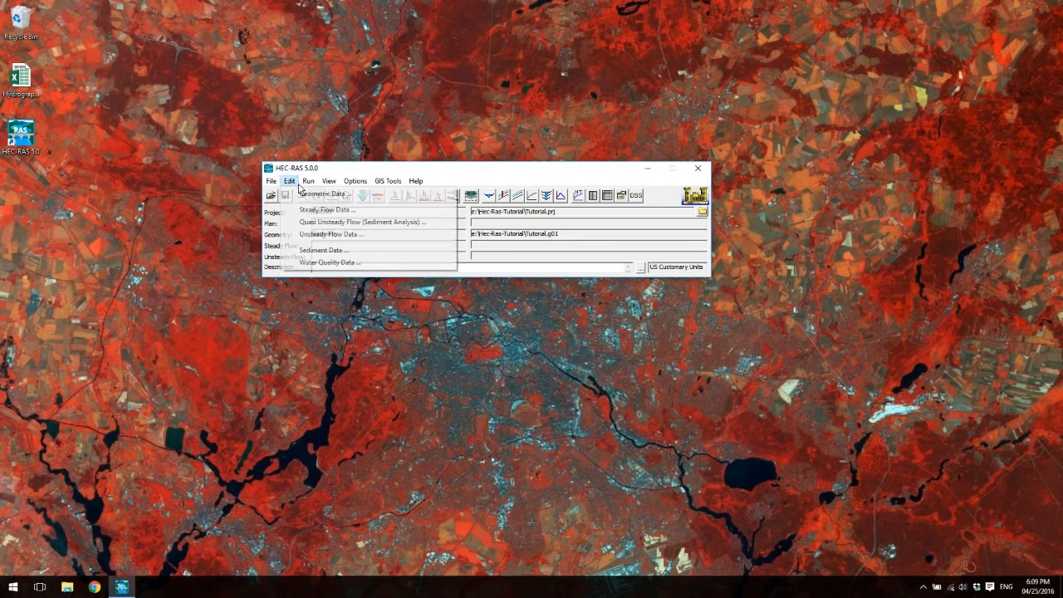
left_click(307, 236)
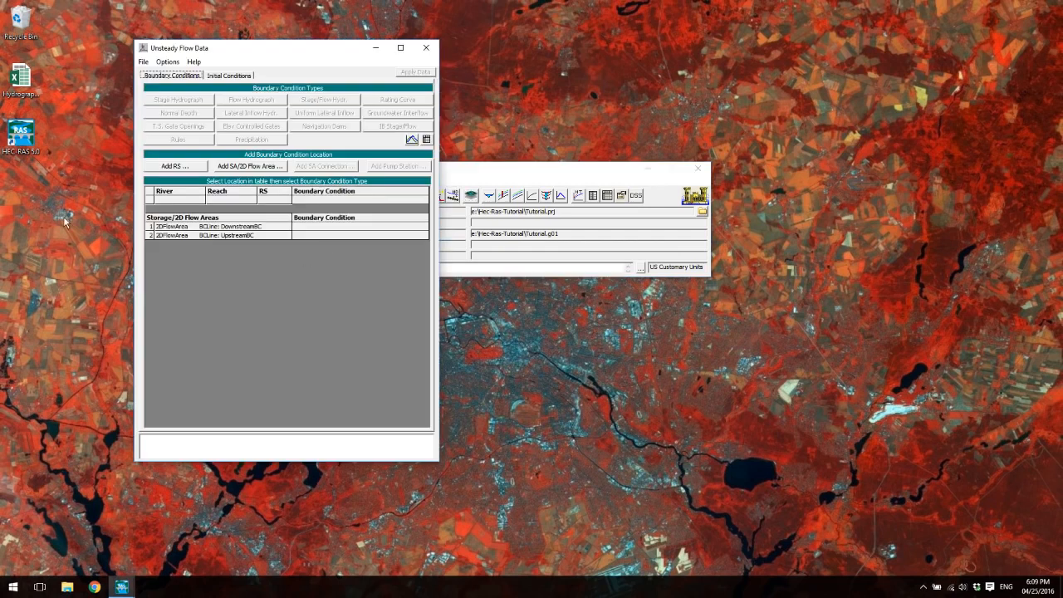
left_click(315, 235)
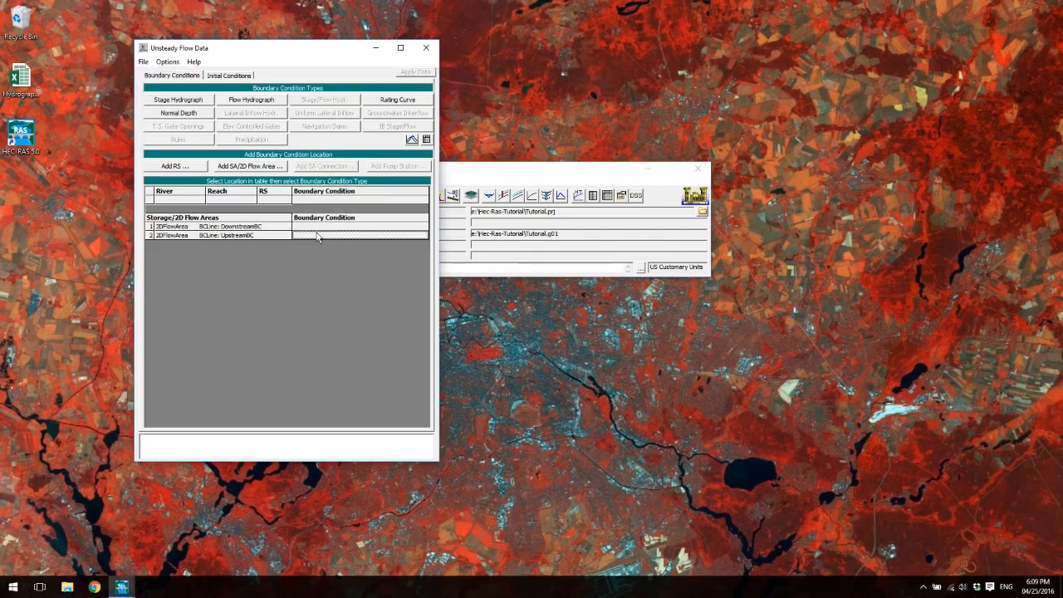
left_click(315, 229)
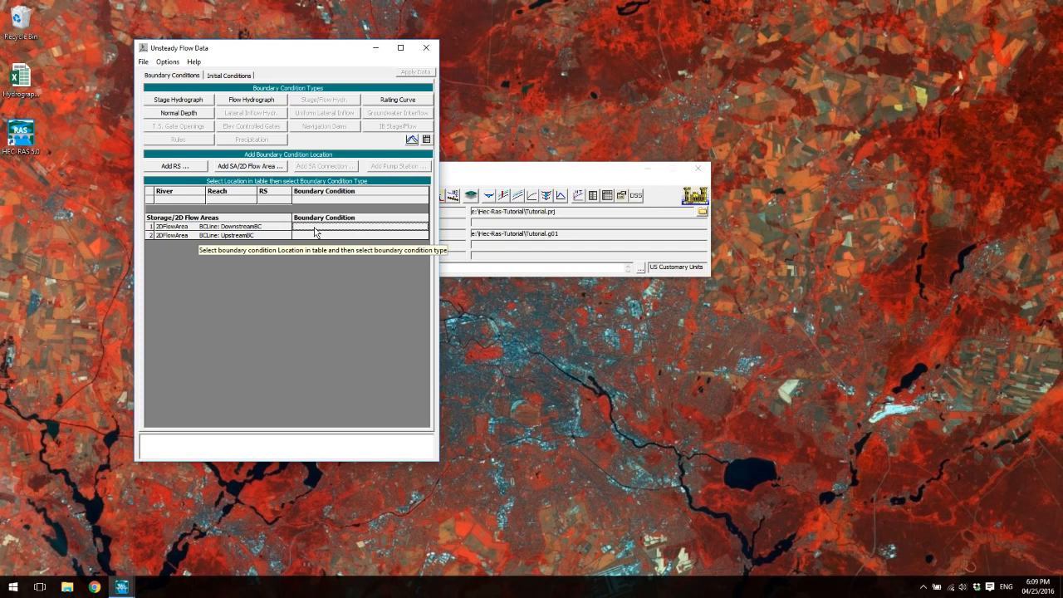
left_click(317, 235)
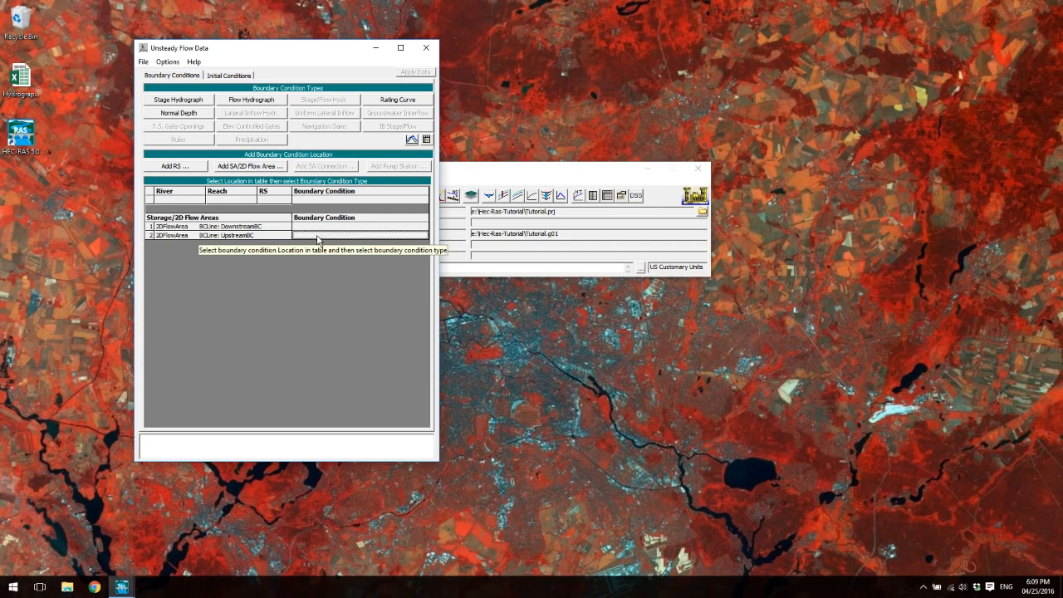
left_click(250, 103)
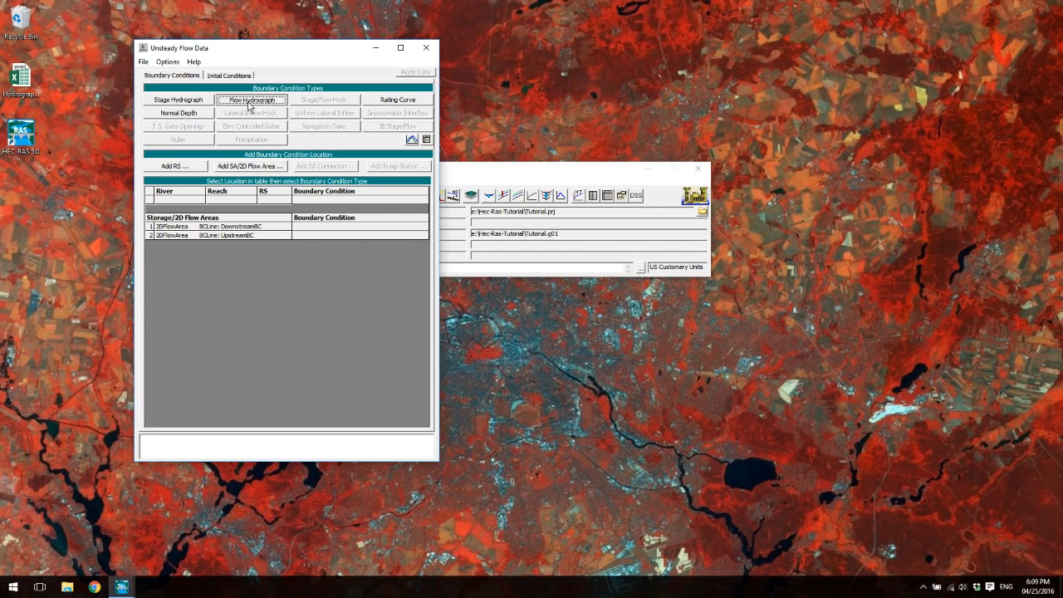
left_click_drag(667, 146, 600, 80)
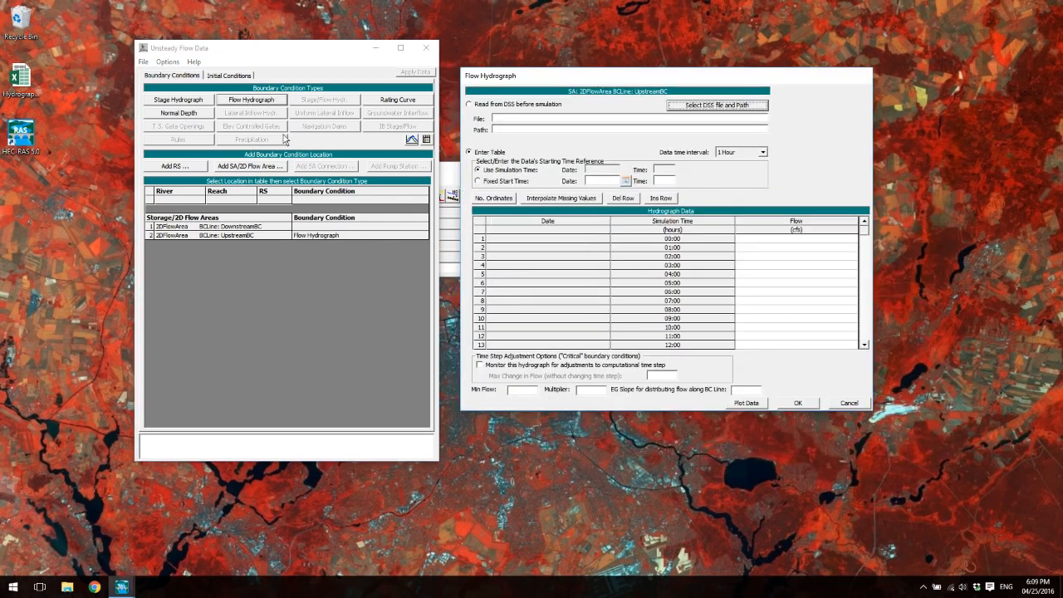
- Open the Hydrograph workbook in Excel, copy the flow values in F1:F366, and return to the HEC-RAS flow hydrograph
double_click(21, 79)
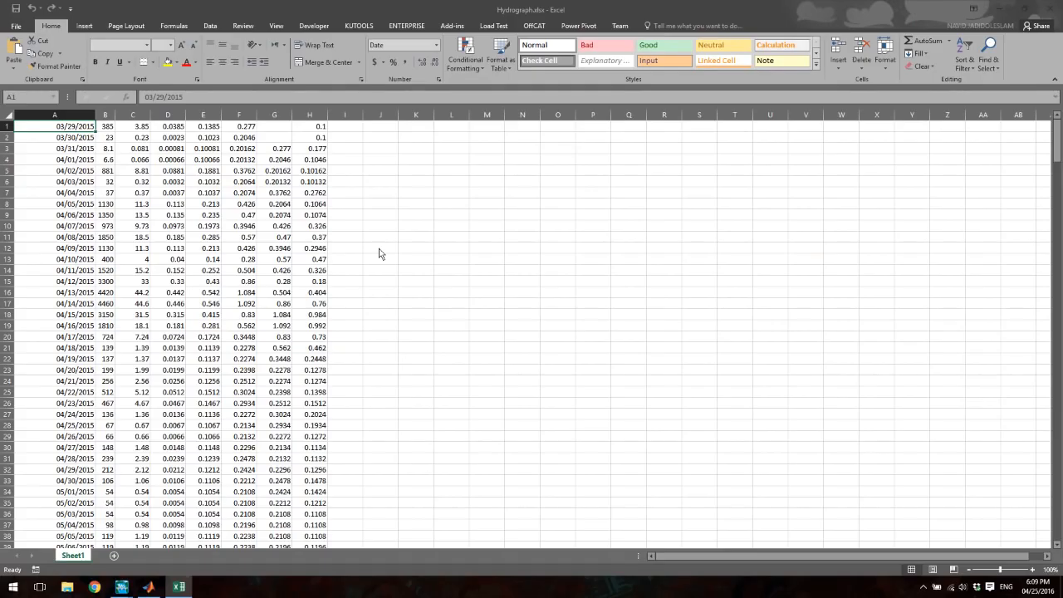
left_click(233, 128)
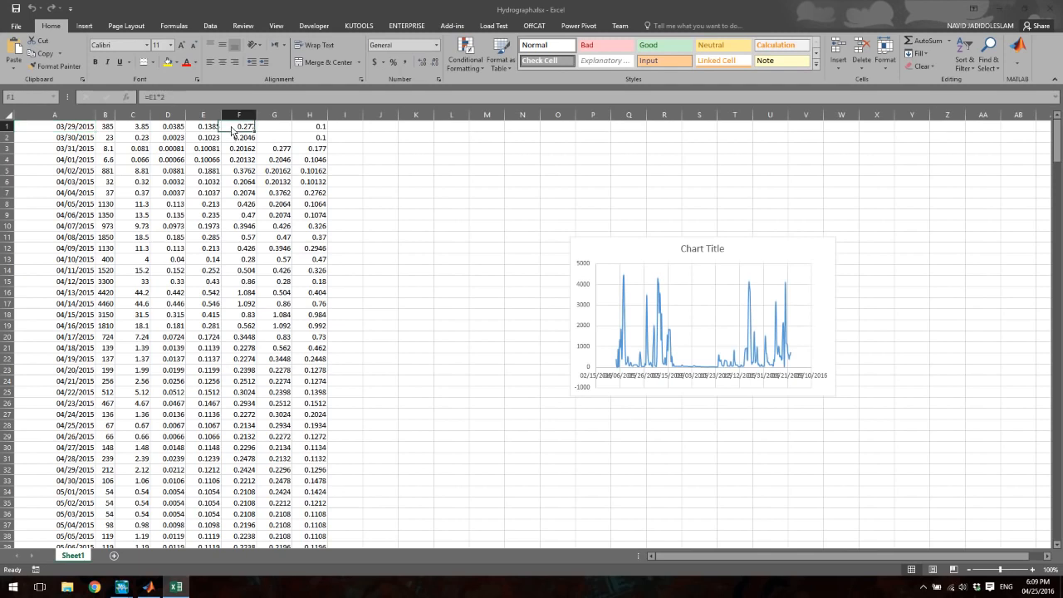
key("End")
key("shift+Down")
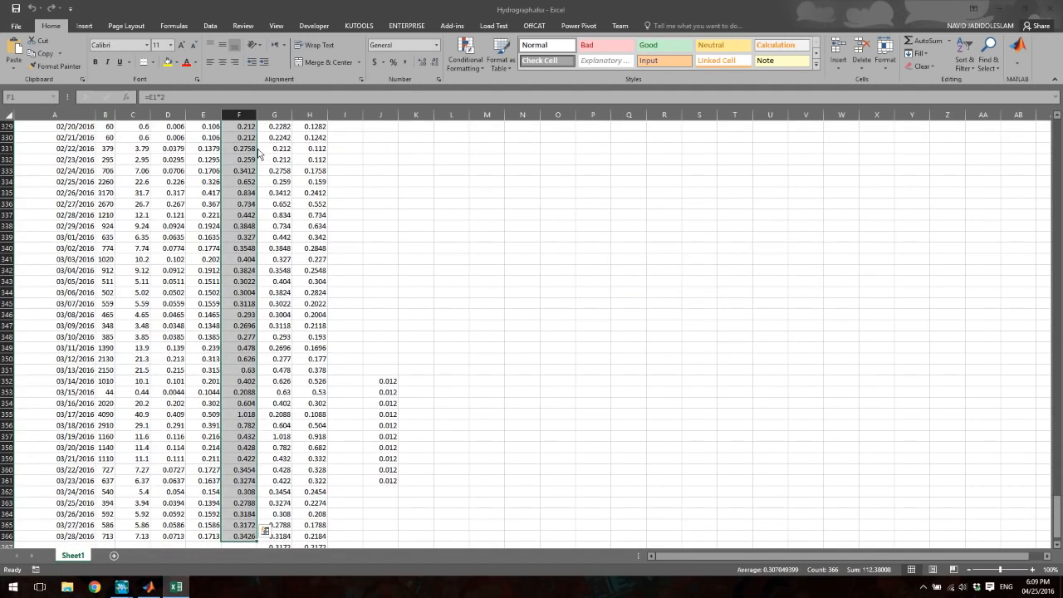
key("ctrl+c")
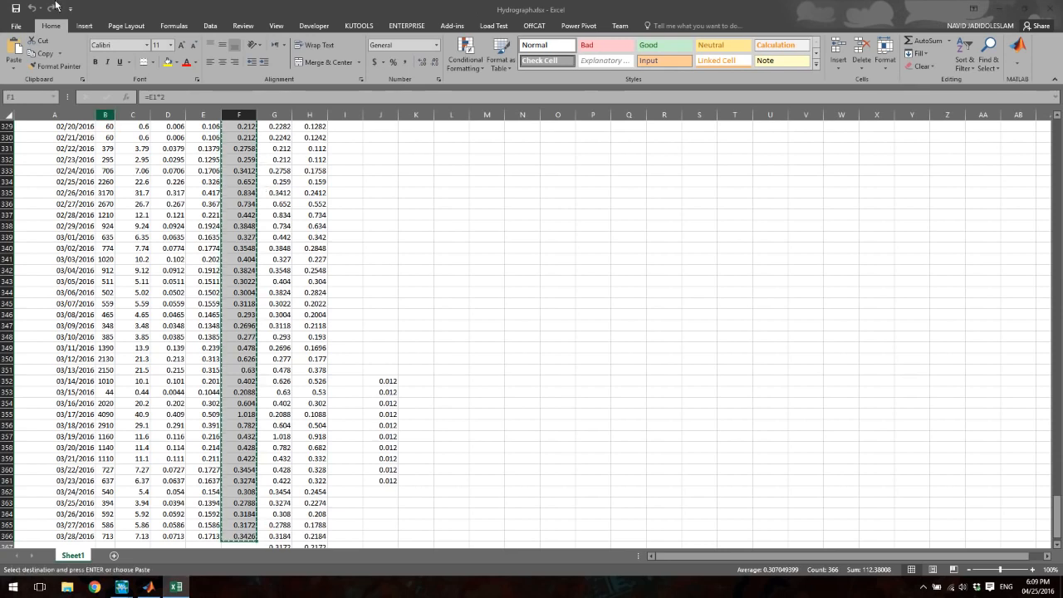
left_click(1003, 12)
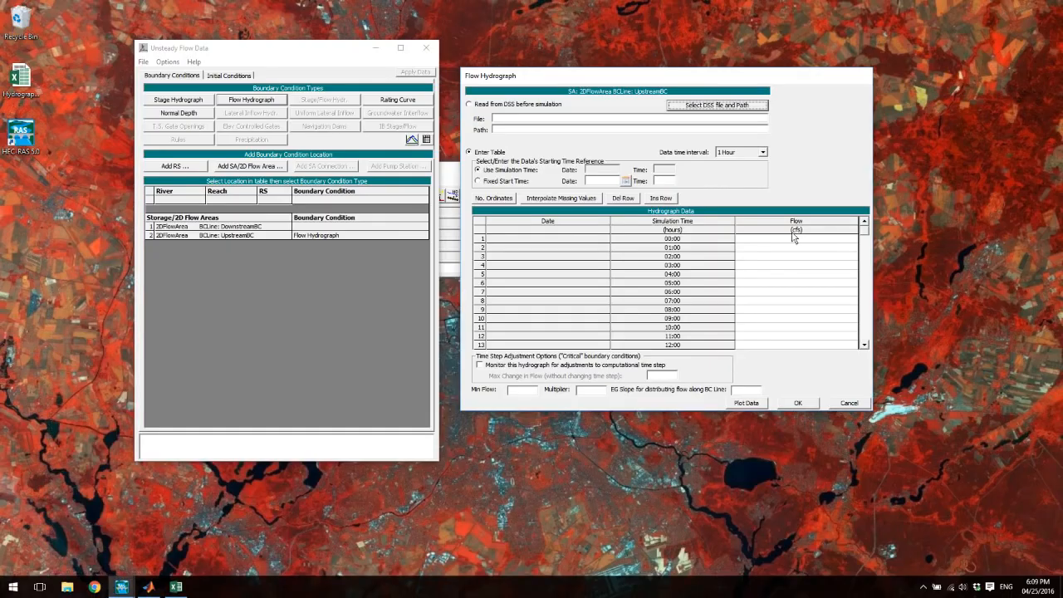
- Paste the copied flow values into the Flow column of the UpstreamBC hydrograph, accept them, and reopen it to check through the last row
left_click(797, 229)
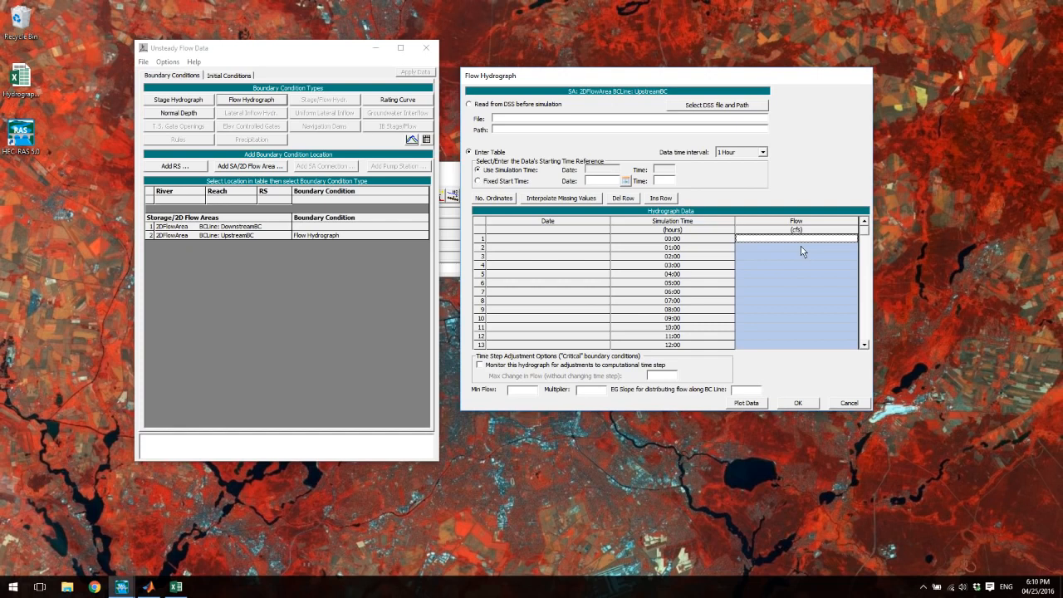
key("ctrl+v")
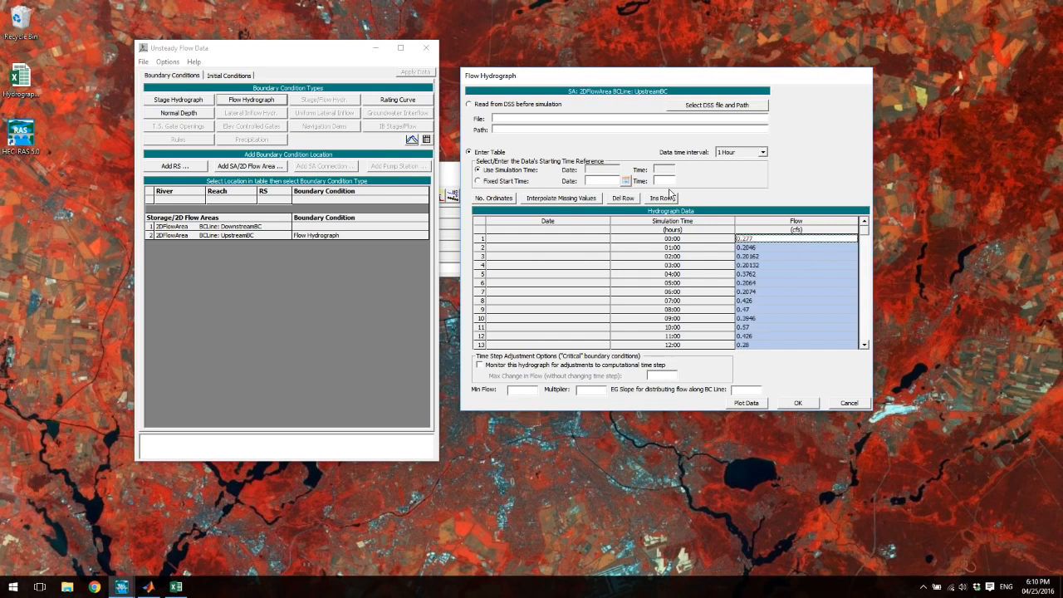
left_click(793, 403)
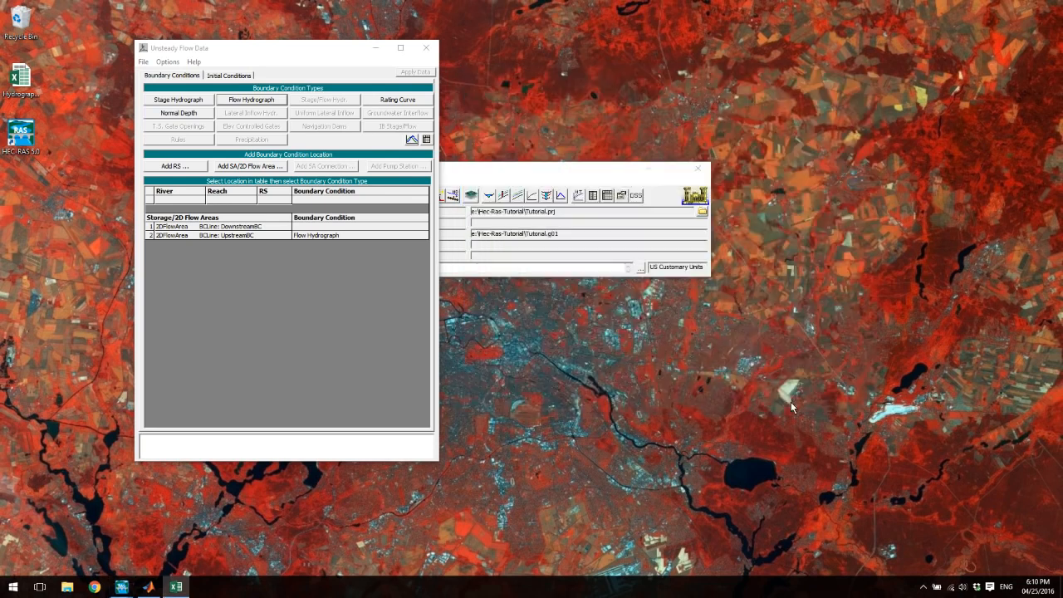
left_click(346, 236)
left_click(252, 103)
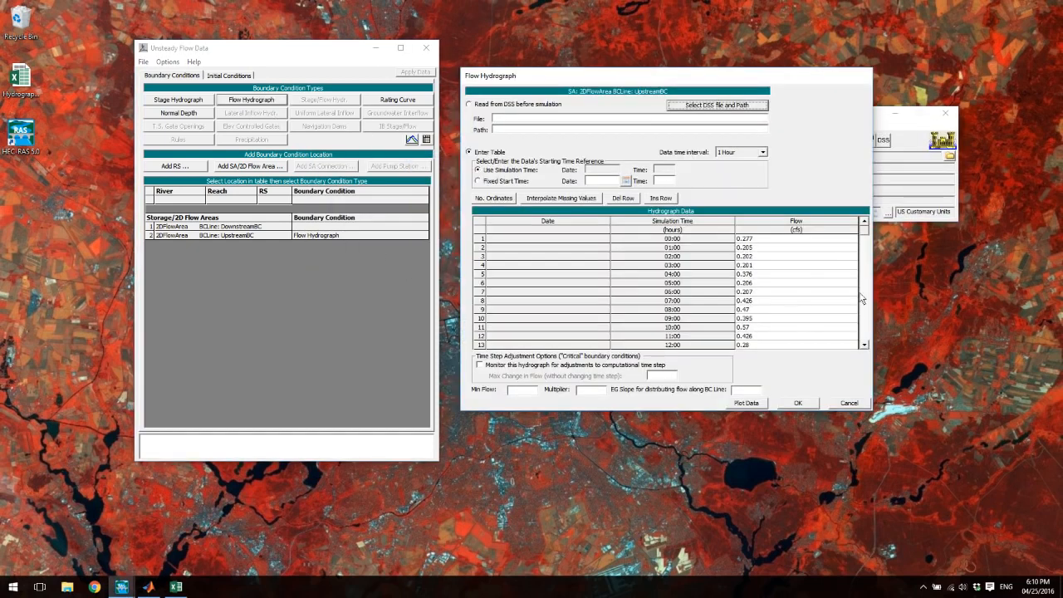
left_click_drag(870, 242, 868, 349)
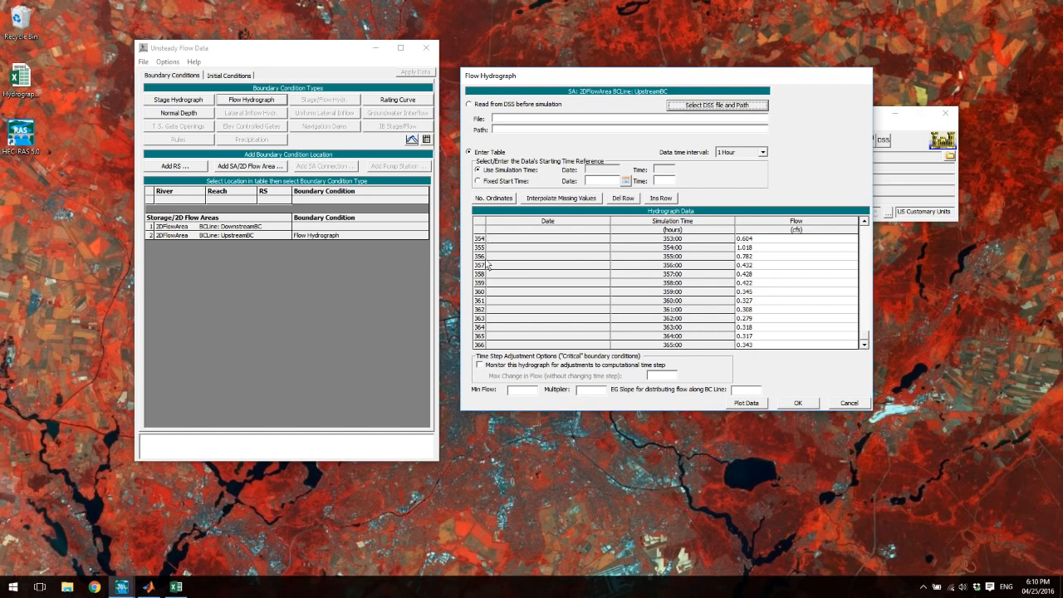
left_click_drag(865, 343, 867, 231)
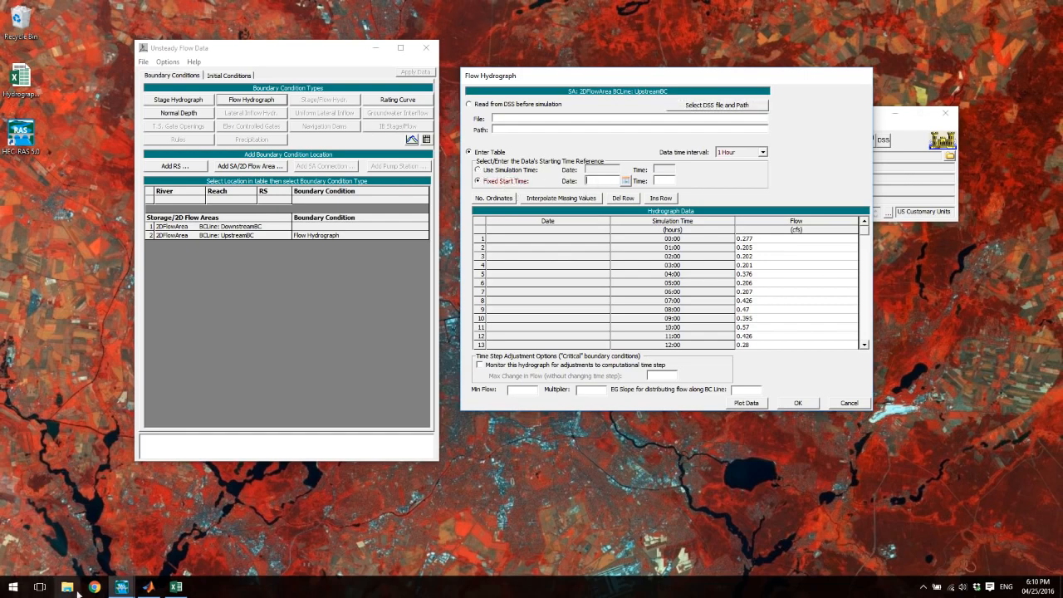
- Look up the first date in the Hydrograph workbook in Excel and set the HEC-RAS hydrograph's fixed start time to 29MAR2015 at 00:00
left_click(174, 589)
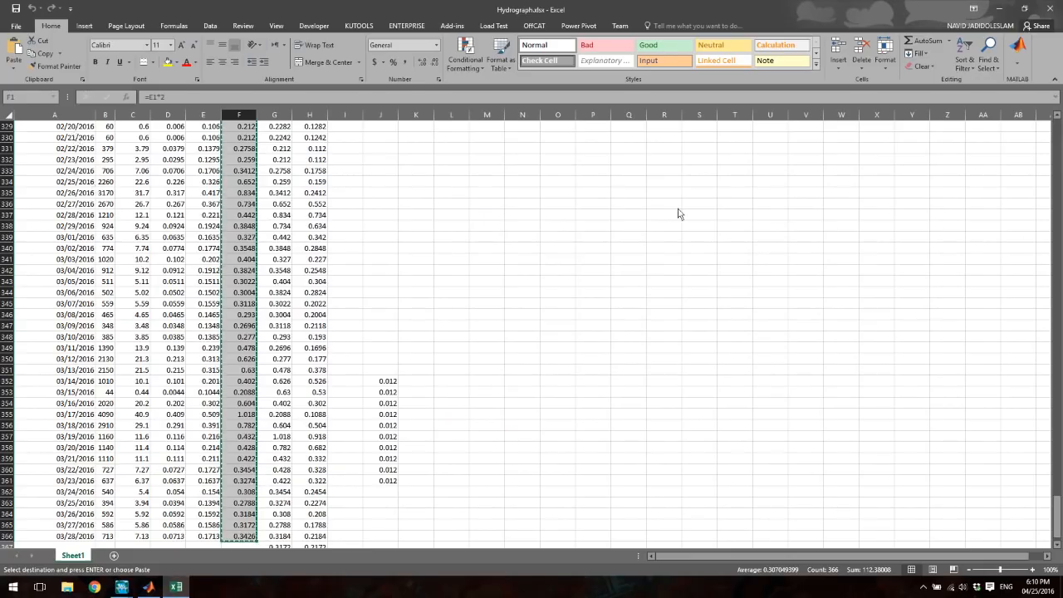
left_click(486, 285)
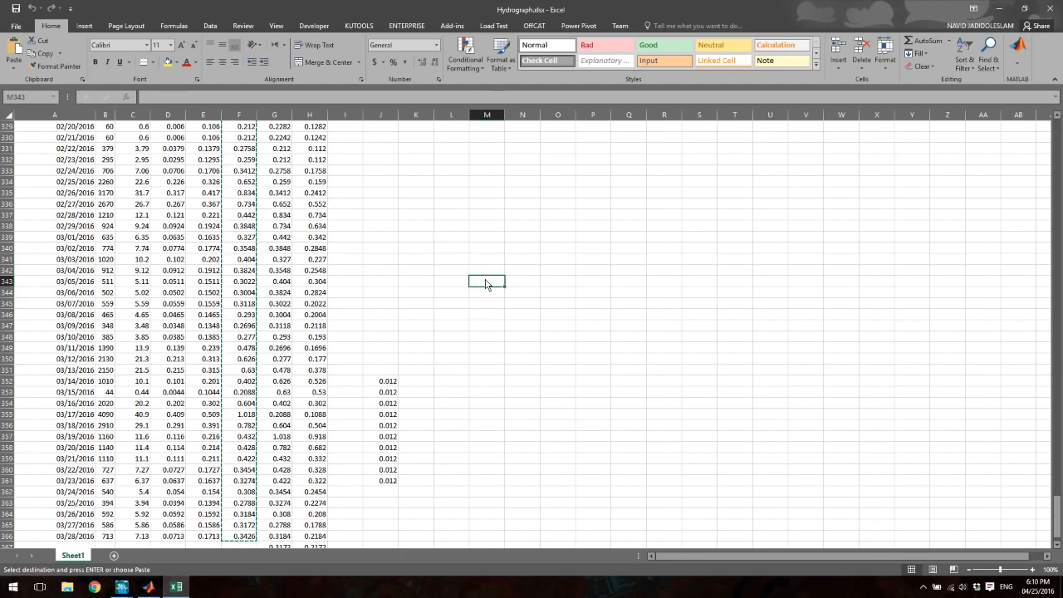
key("ctrl+shift+Up")
key("ctrl+Home")
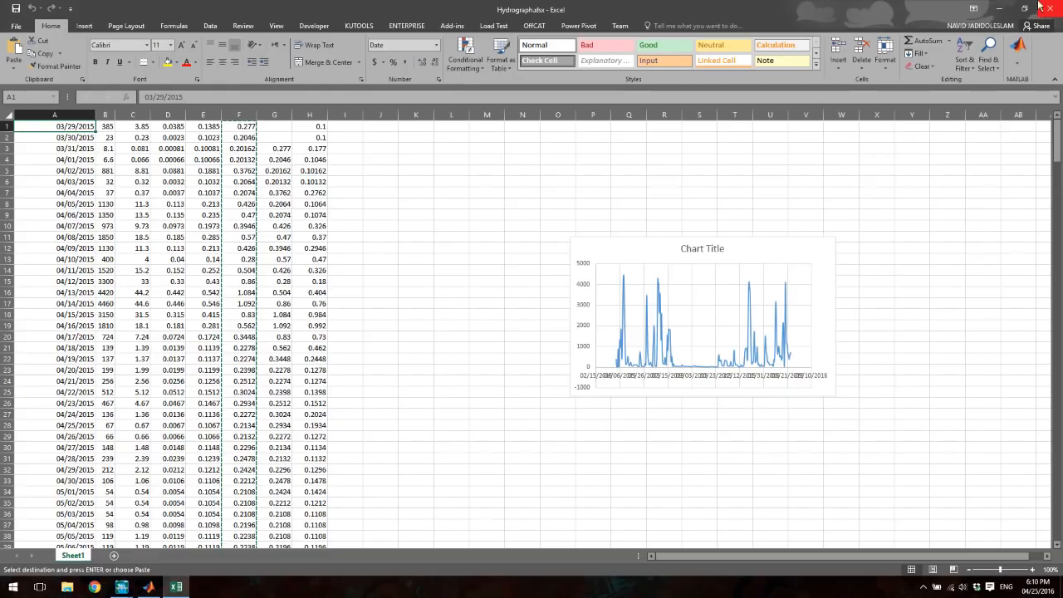
left_click(995, 9)
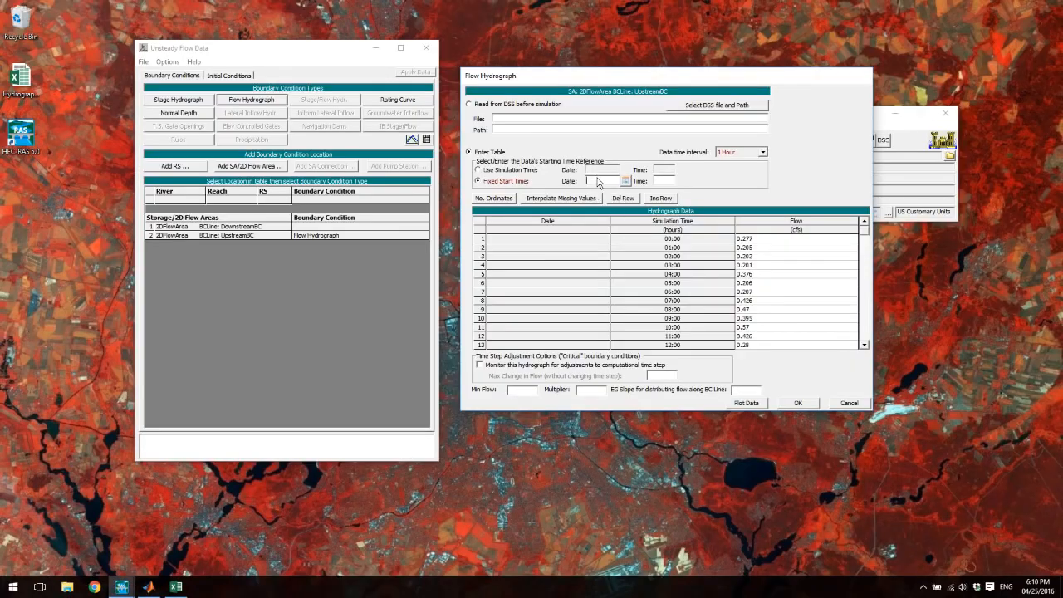
type("29MAR2015")
left_click(667, 185)
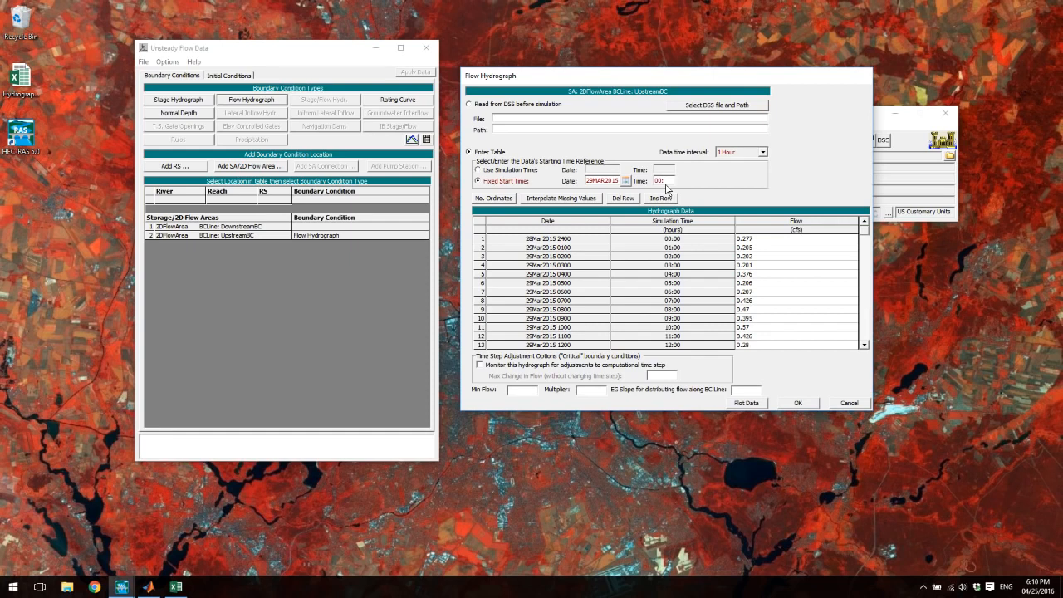
- Set the hydrograph's data time interval to 1 Day and its EG slope to 0.05, and accept the flow hydrograph
left_click(758, 152)
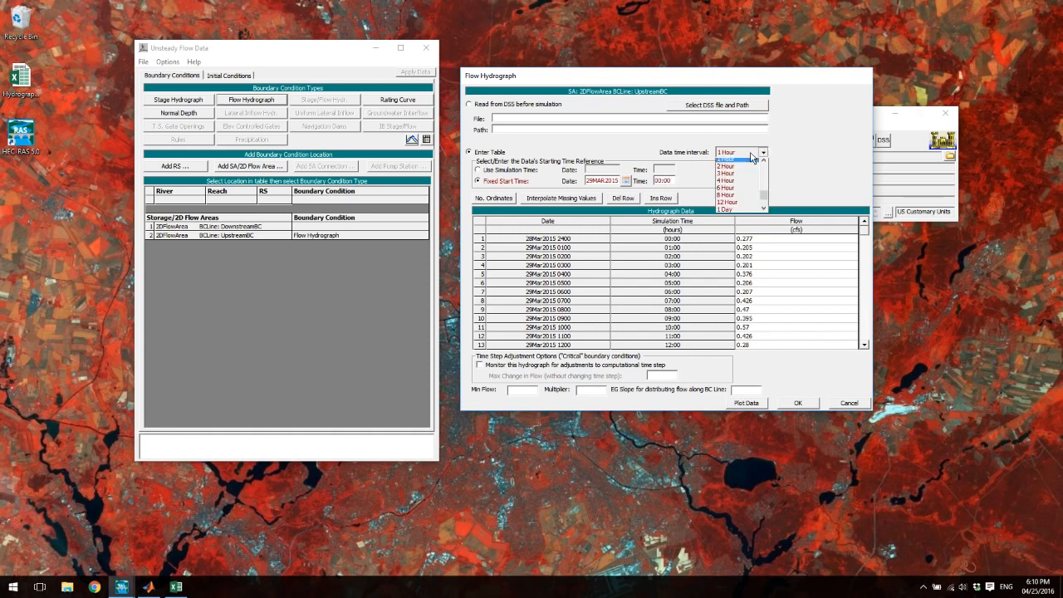
left_click(738, 213)
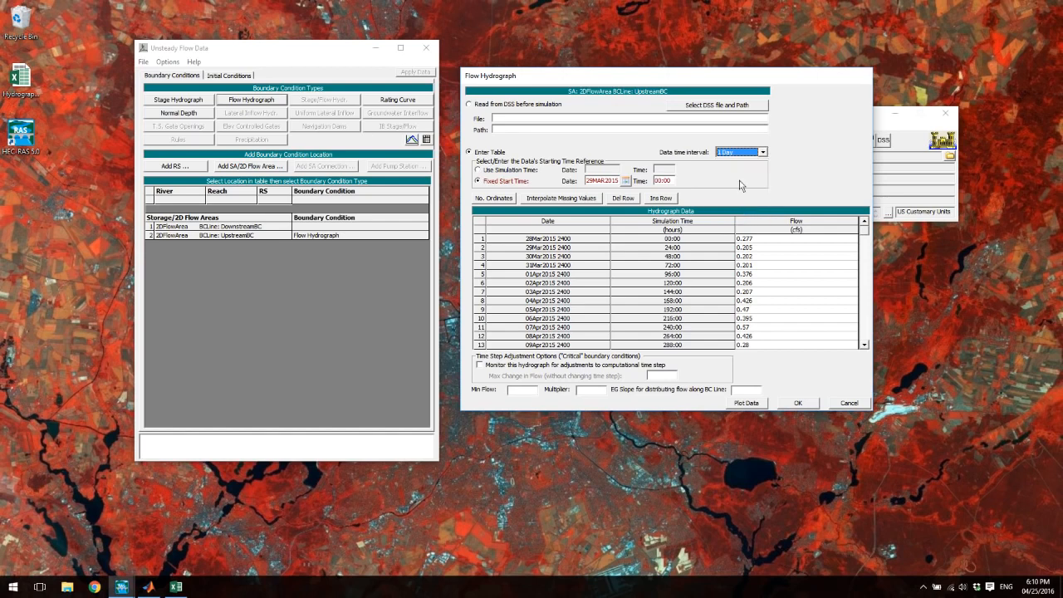
left_click(524, 393)
mouse_move(867, 232)
left_mouse_down()
mouse_move(869, 276)
mouse_move(868, 230)
left_mouse_up()
left_click(797, 403)
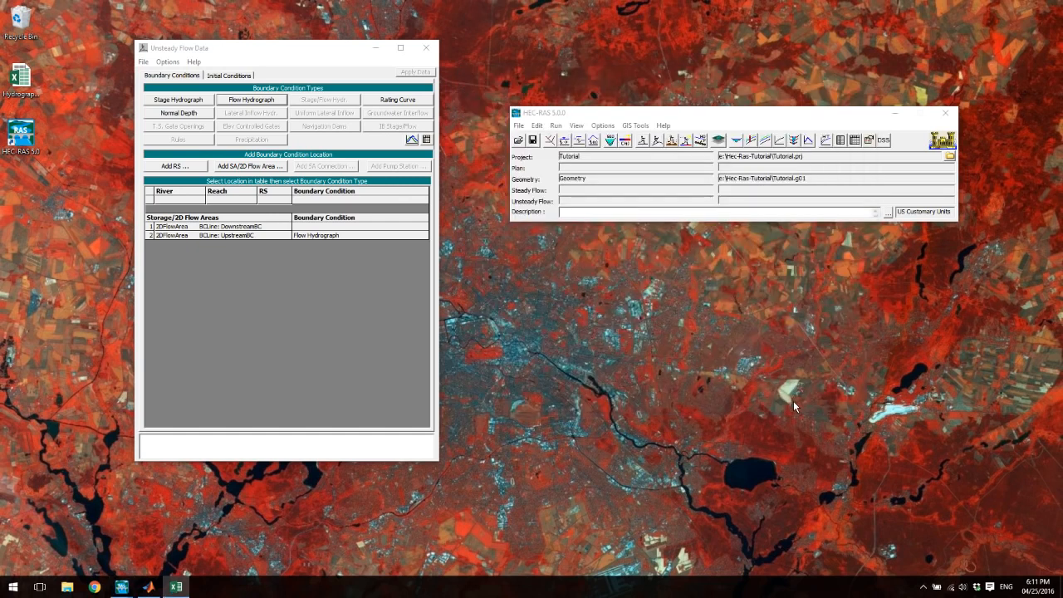
- Assign a Normal Depth boundary condition with a friction slope of 0.01 to the DownstreamBC line
left_click(313, 229)
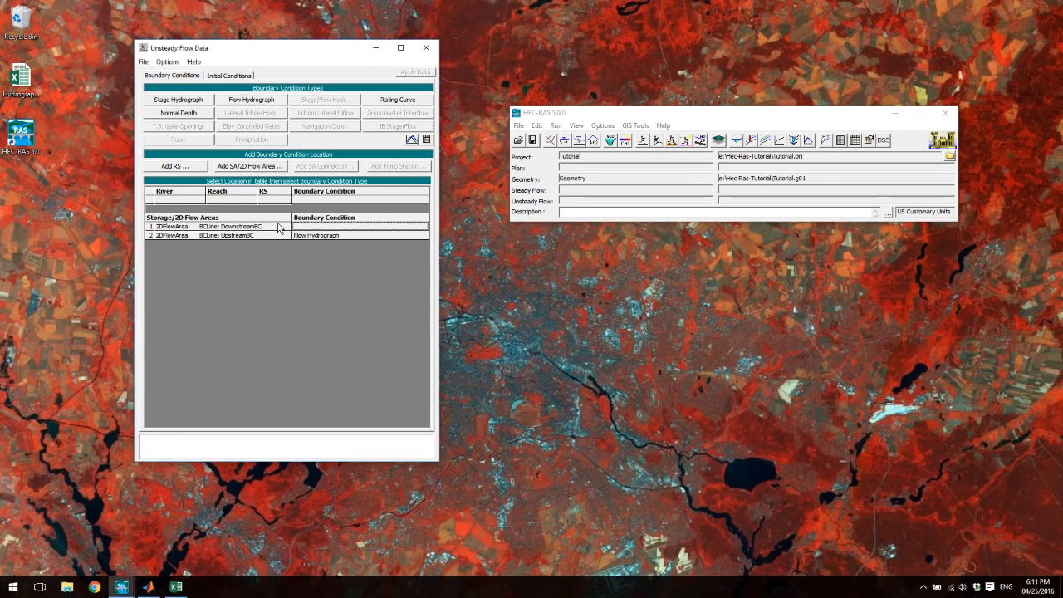
left_click(192, 114)
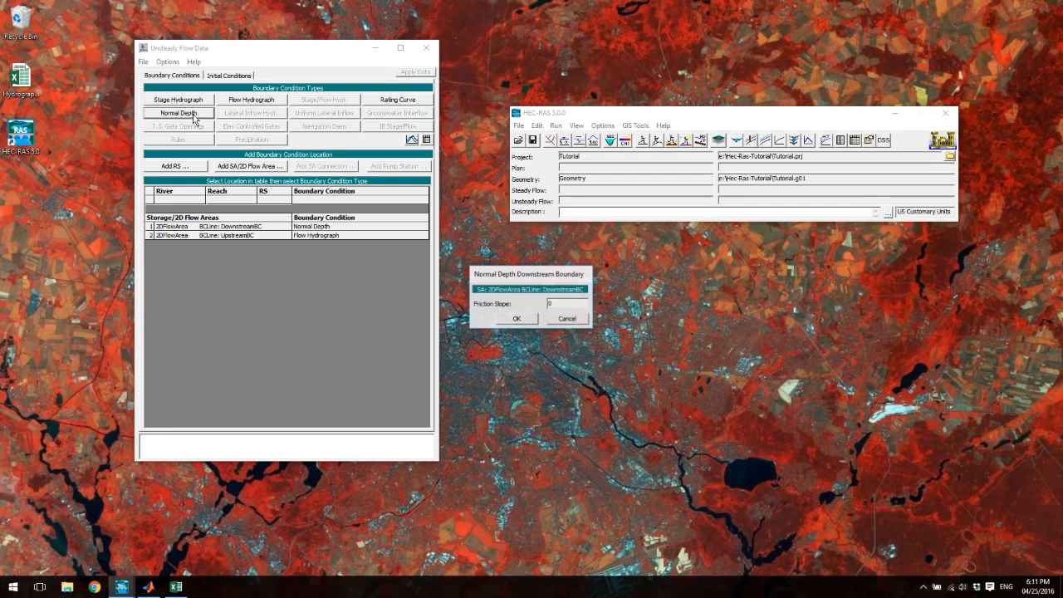
left_click_drag(513, 284, 532, 263)
left_click(583, 288)
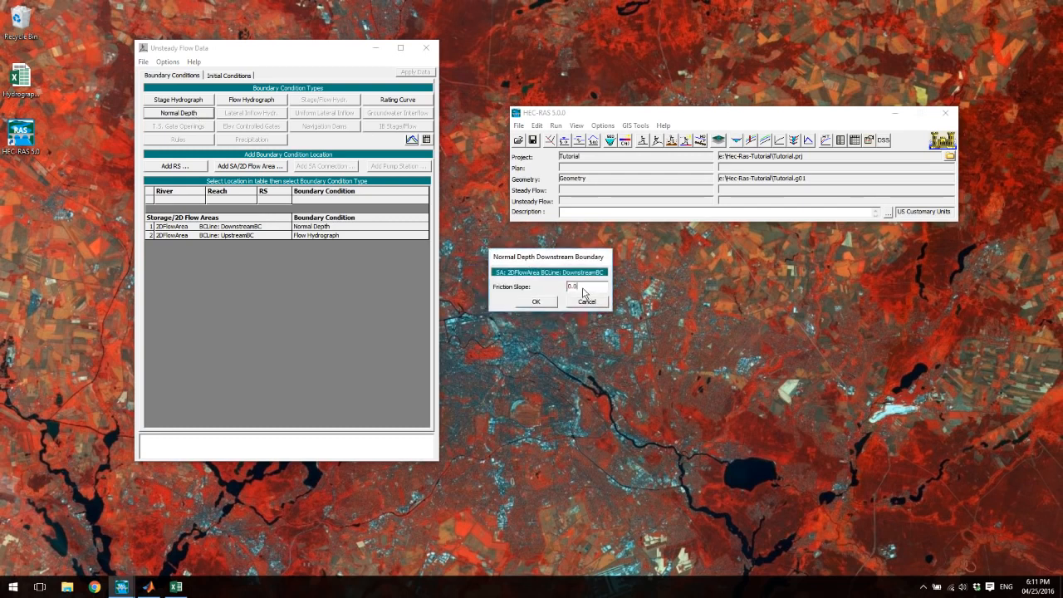
left_click(534, 302)
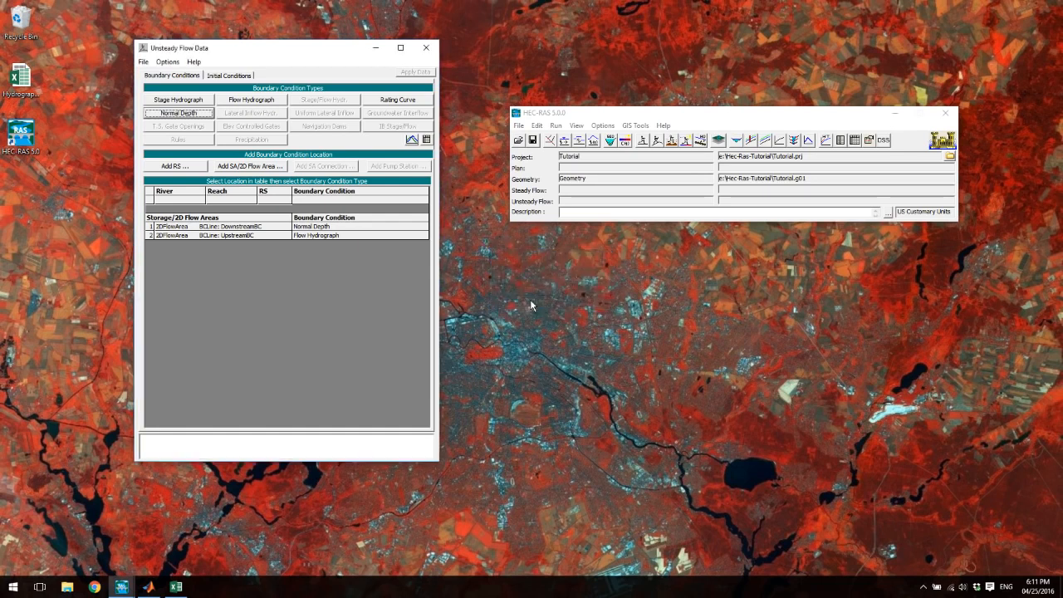
- Save the unsteady flow data under the title UnsteadyFlowData in the Hec-Ras-Tutorial folder
left_click(143, 62)
left_click(158, 89)
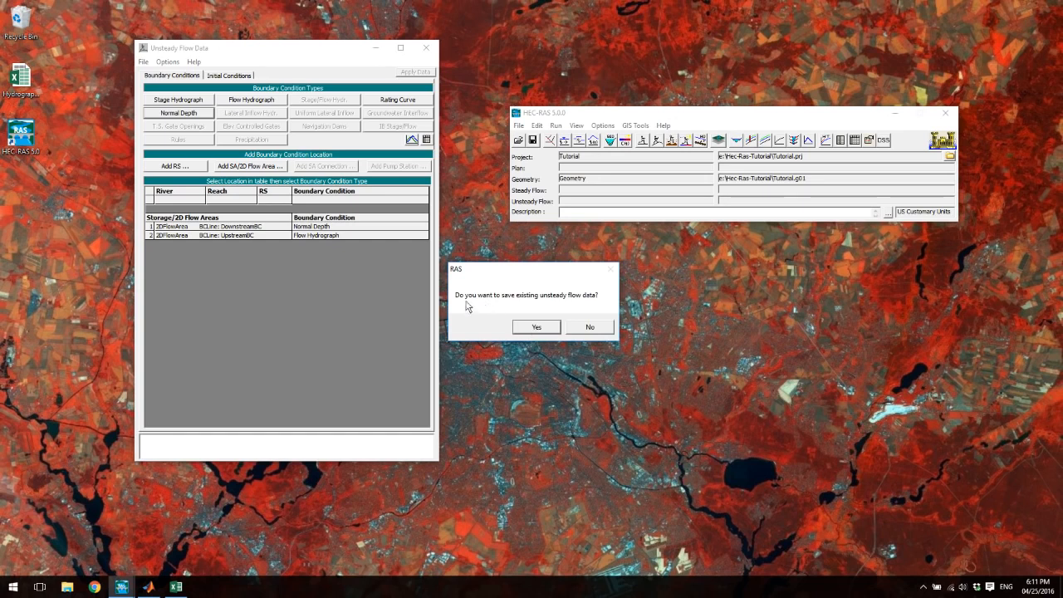
left_click(537, 328)
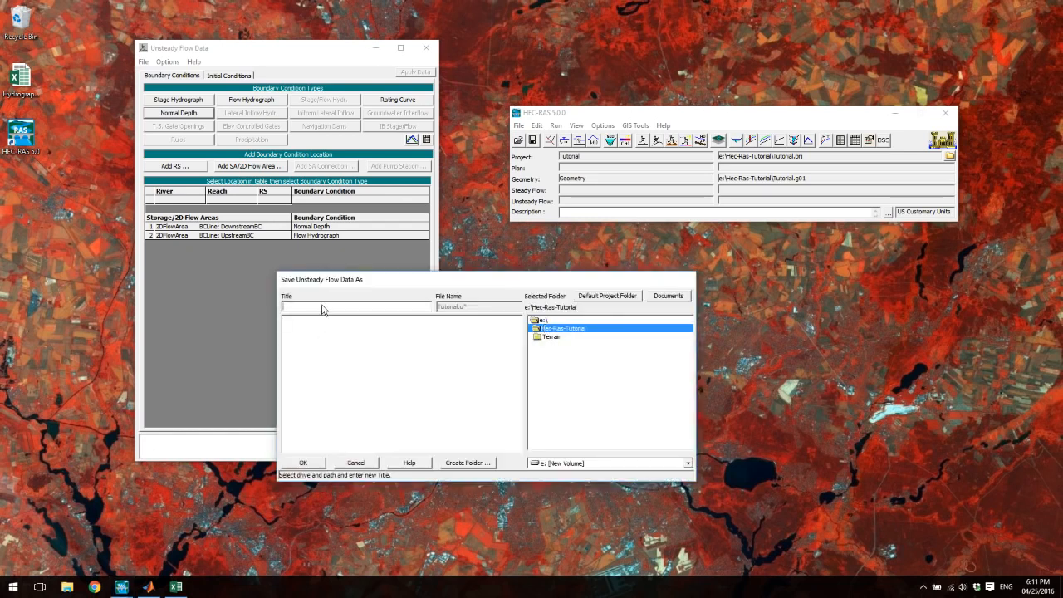
type("Unstre")
left_click(306, 465)
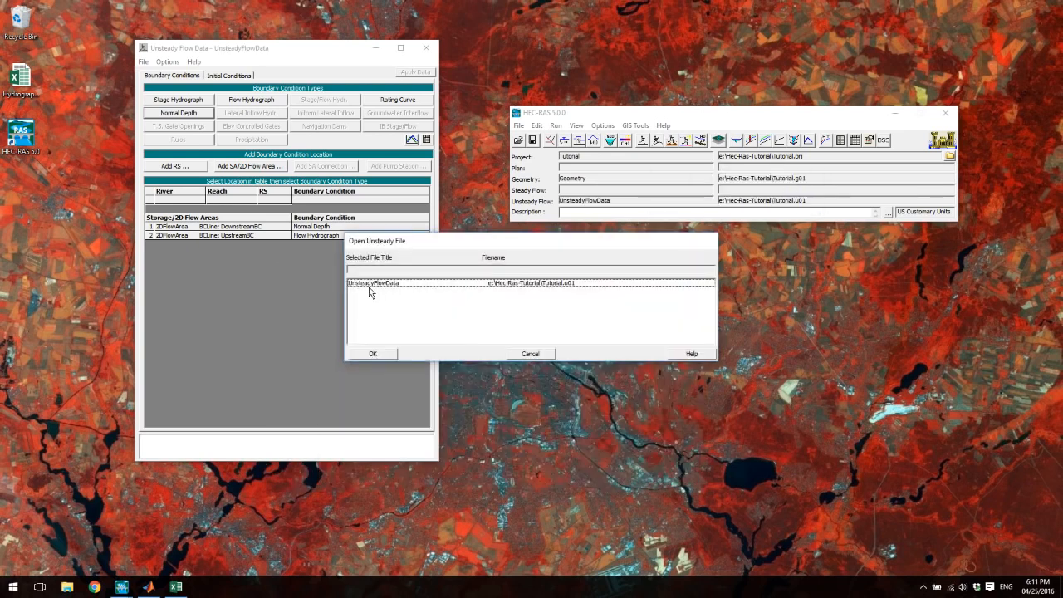
left_click(390, 356)
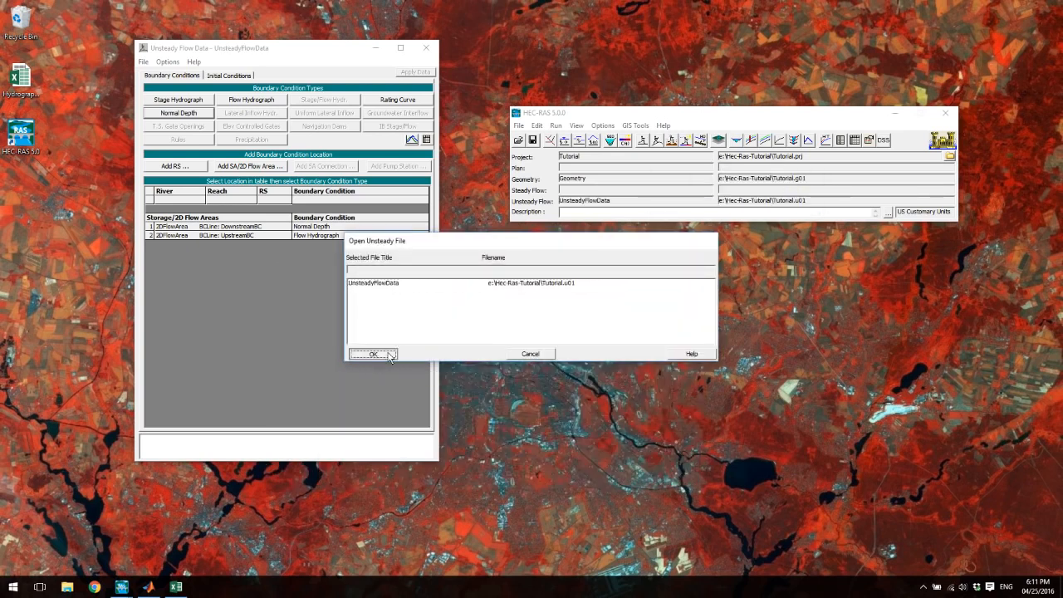
left_click(143, 62)
left_click(158, 99)
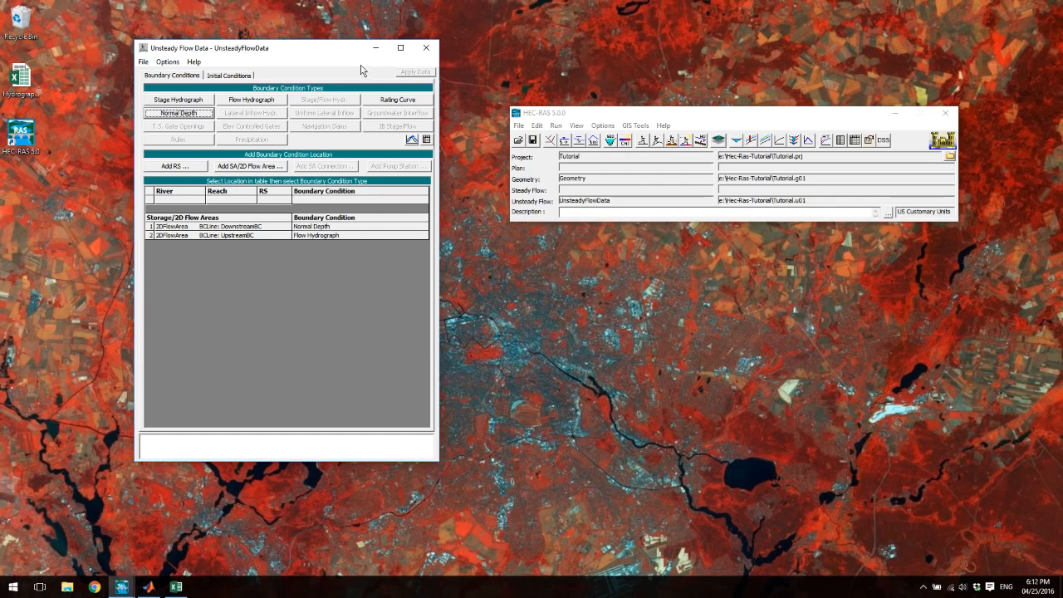
- Review the optional initial conditions of the unsteady flow data and the DownstreamBC boundary condition settings
left_click(247, 75)
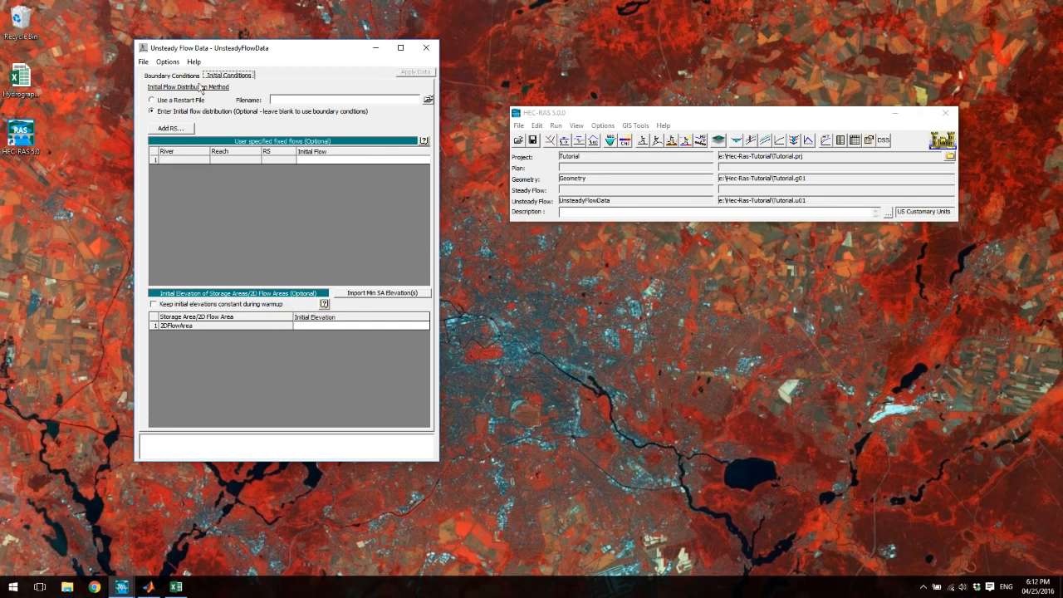
left_click(171, 75)
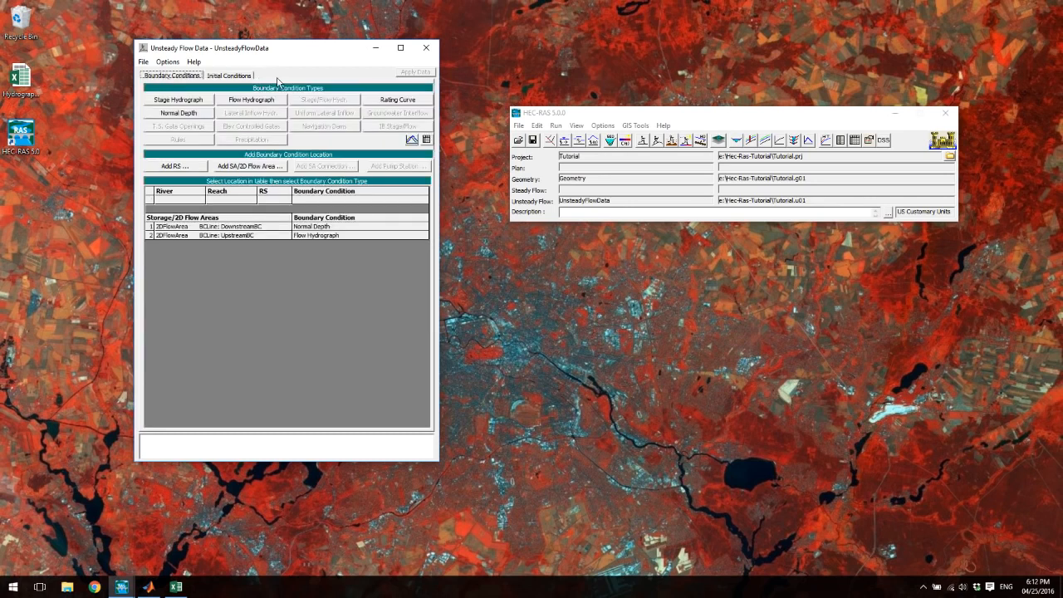
left_click(318, 227)
left_click(413, 140)
left_click(573, 327)
double_click(300, 226)
left_click(520, 319)
- Plot the UpstreamBC flow hydrograph to inspect its curve, and close the plot and the unsteady flow data
double_click(318, 235)
left_click(735, 403)
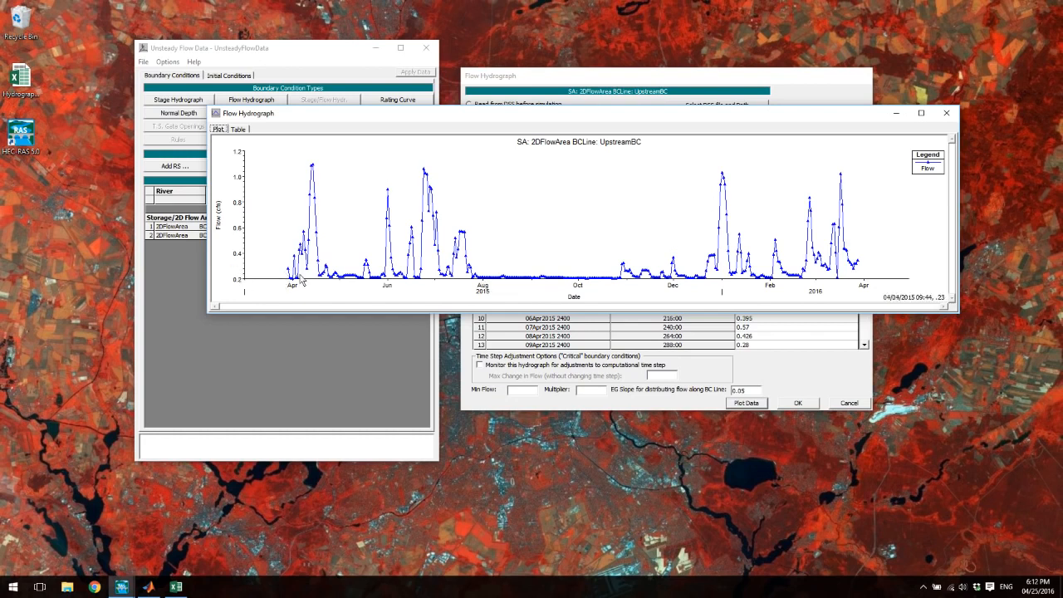
left_click(947, 114)
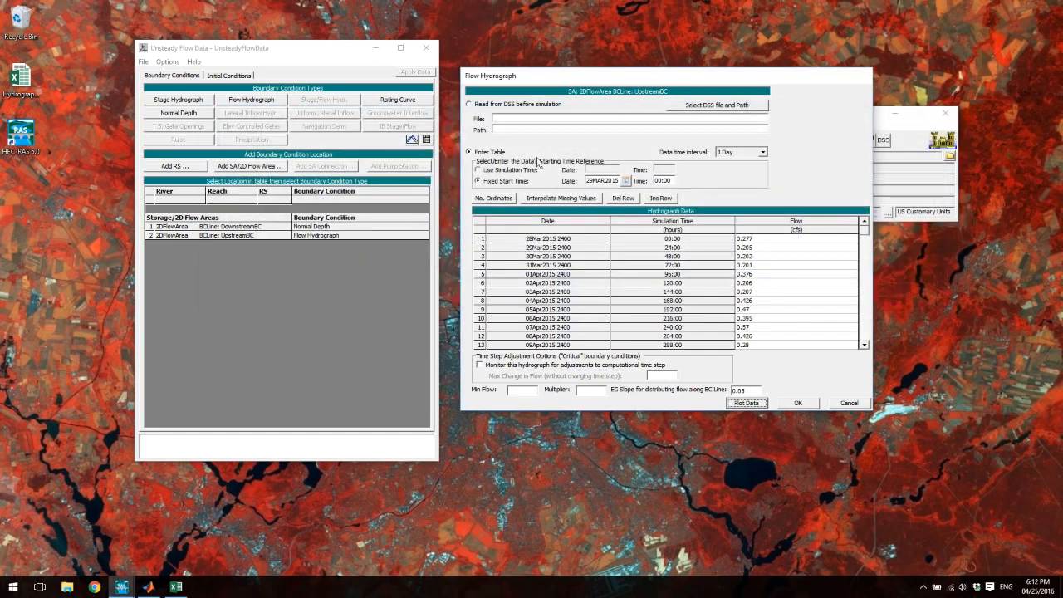
left_click(427, 49)
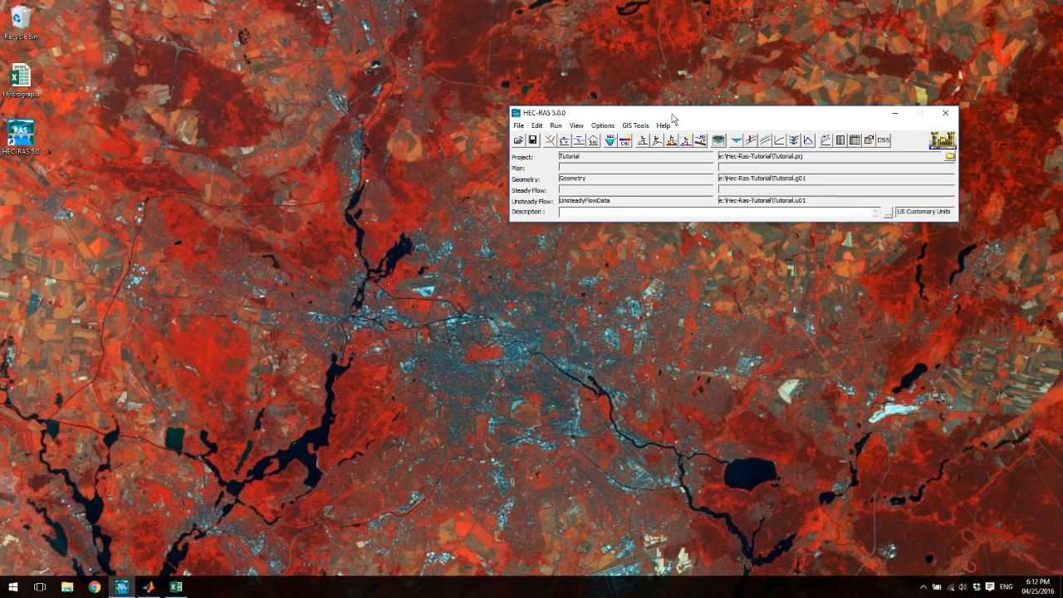
- Open the Unsteady Flow Analysis setup for the project and arrange its window beside the main one
left_click_drag(673, 115, 470, 116)
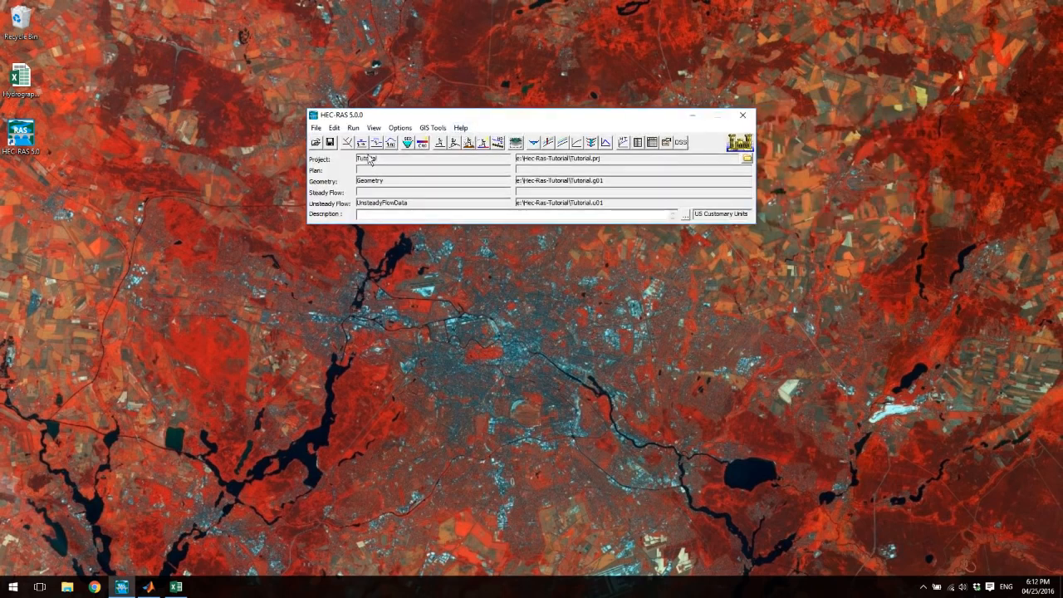
left_click_drag(404, 121, 327, 156)
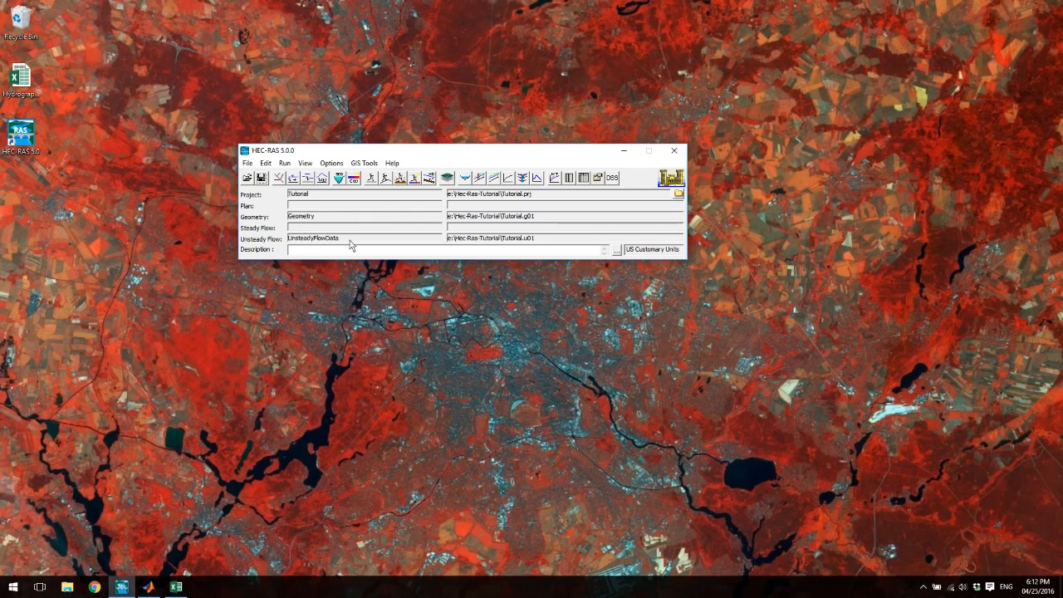
left_click(284, 163)
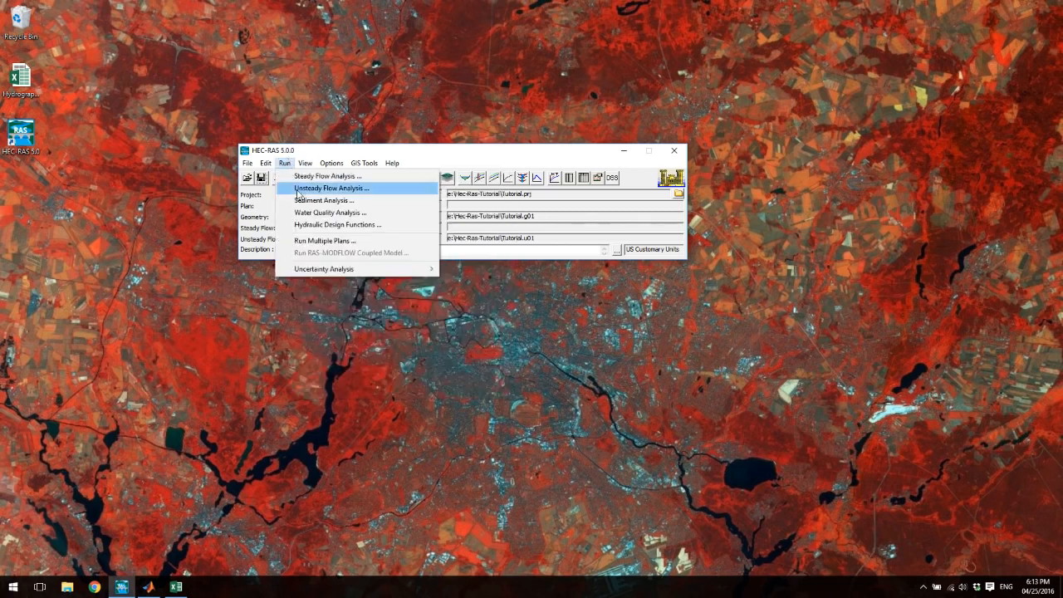
left_click(298, 191)
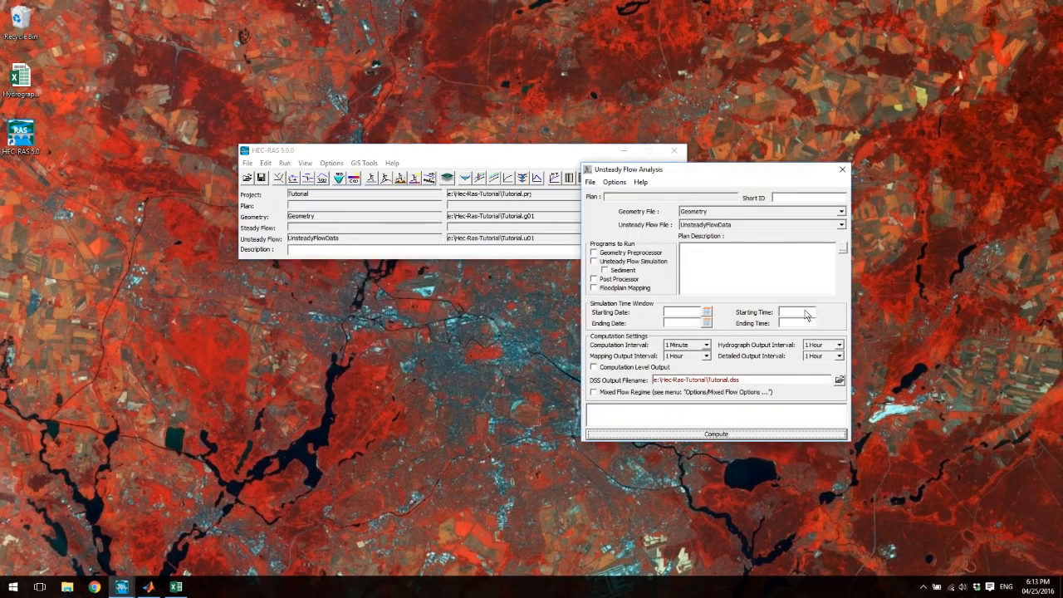
left_click_drag(621, 172, 521, 179)
- Save the unsteady flow plan under the title PlanA with the short identifier 1
left_click(490, 189)
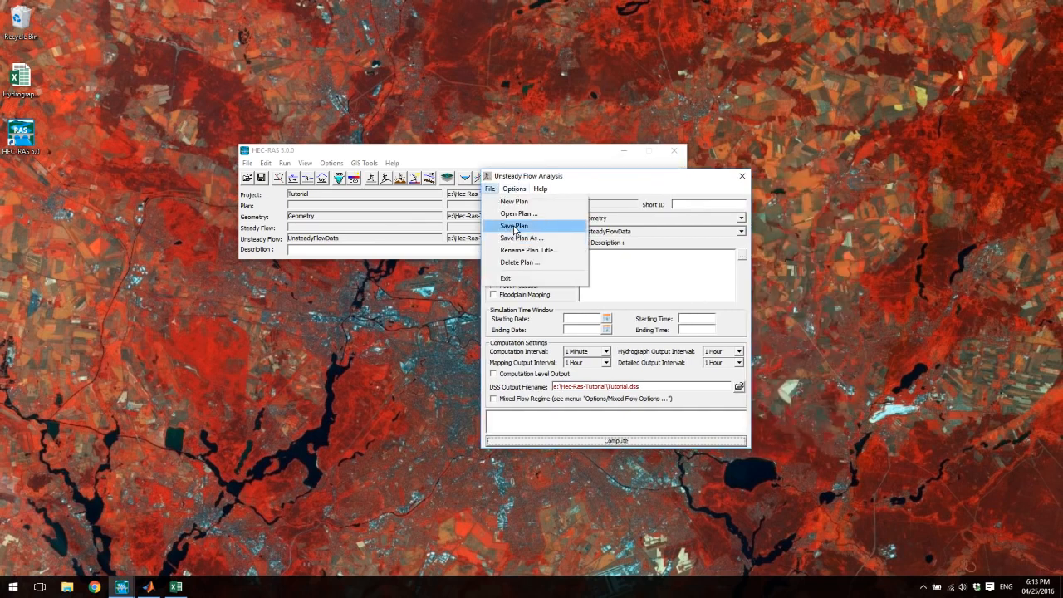
left_click(515, 227)
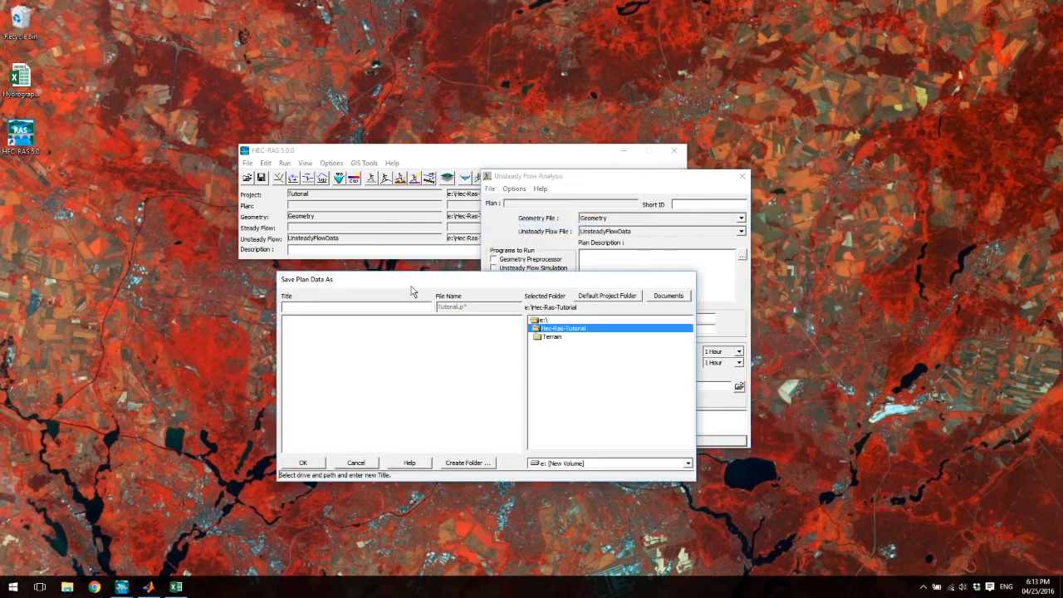
type("plan")
left_click(322, 463)
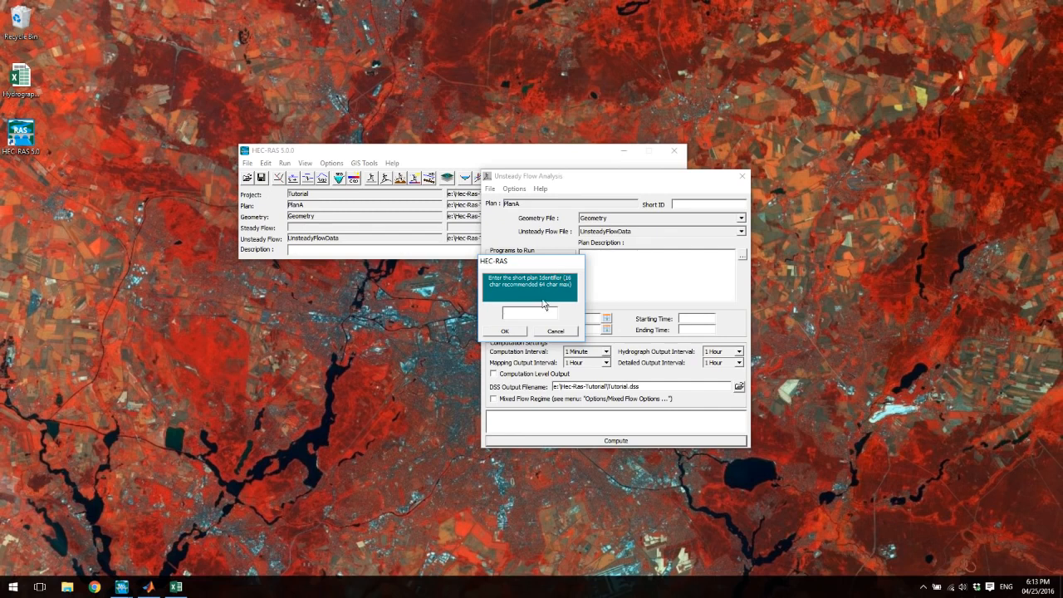
left_click_drag(522, 265, 591, 285)
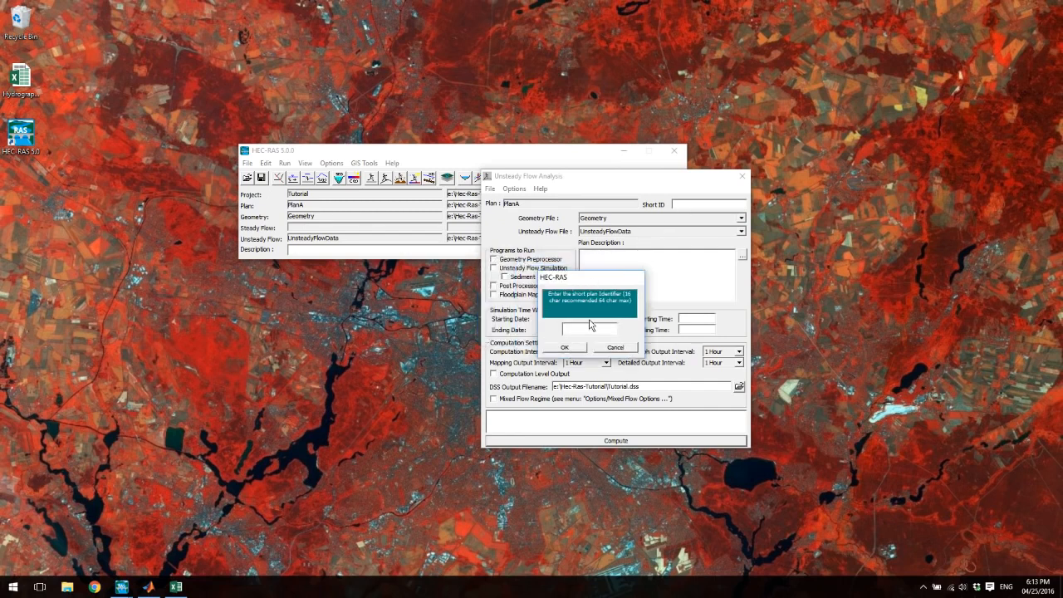
left_click(591, 325)
type("i")
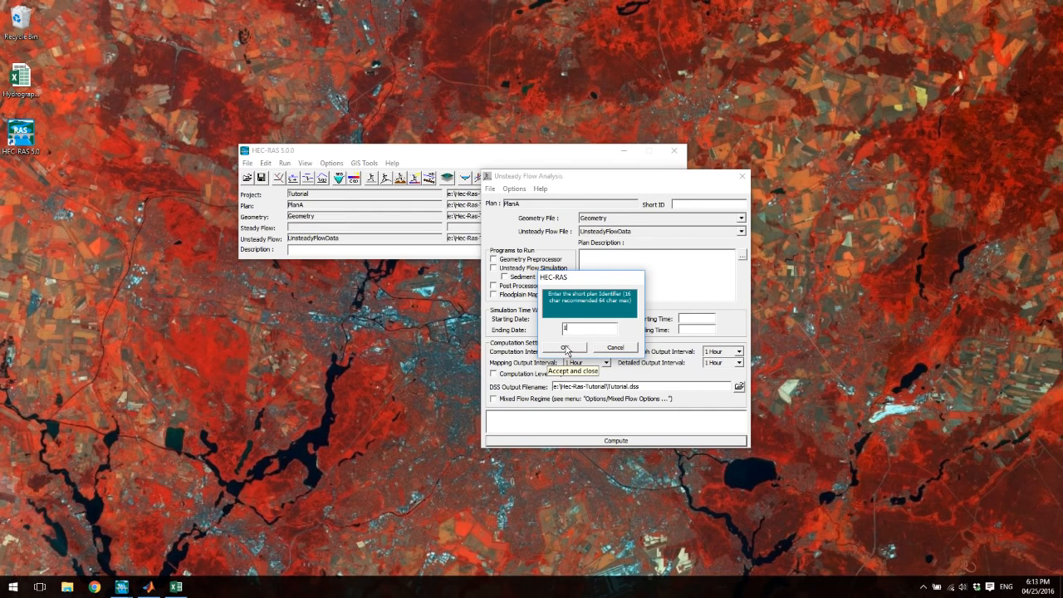
left_click(566, 348)
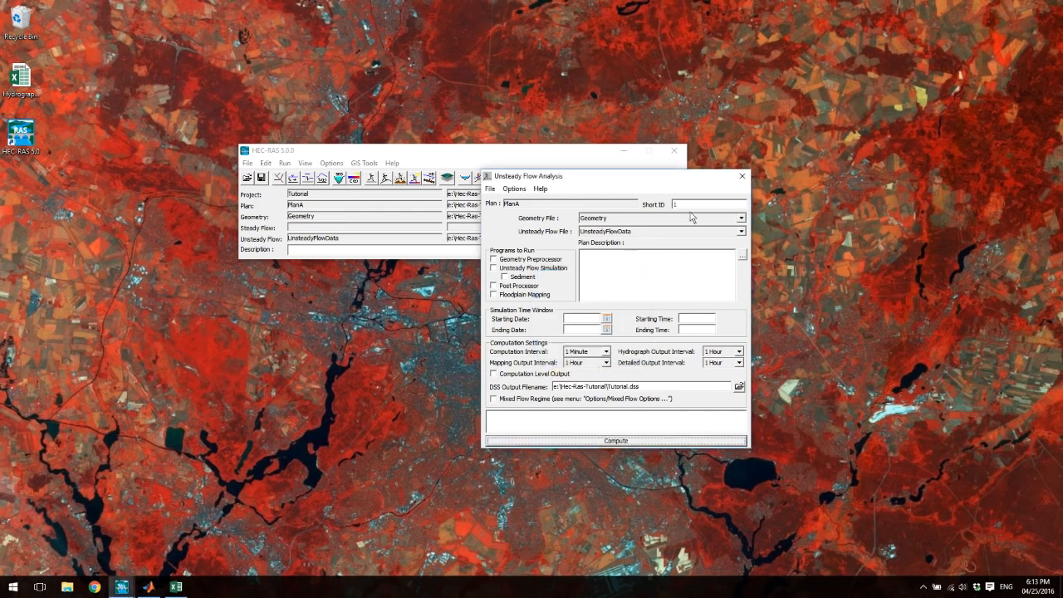
- Enable the Geometry Preprocessor, Unsteady Flow Simulation, Post Processor and Floodplain Mapping programs for the plan, leaving Sediment off
left_click(493, 259)
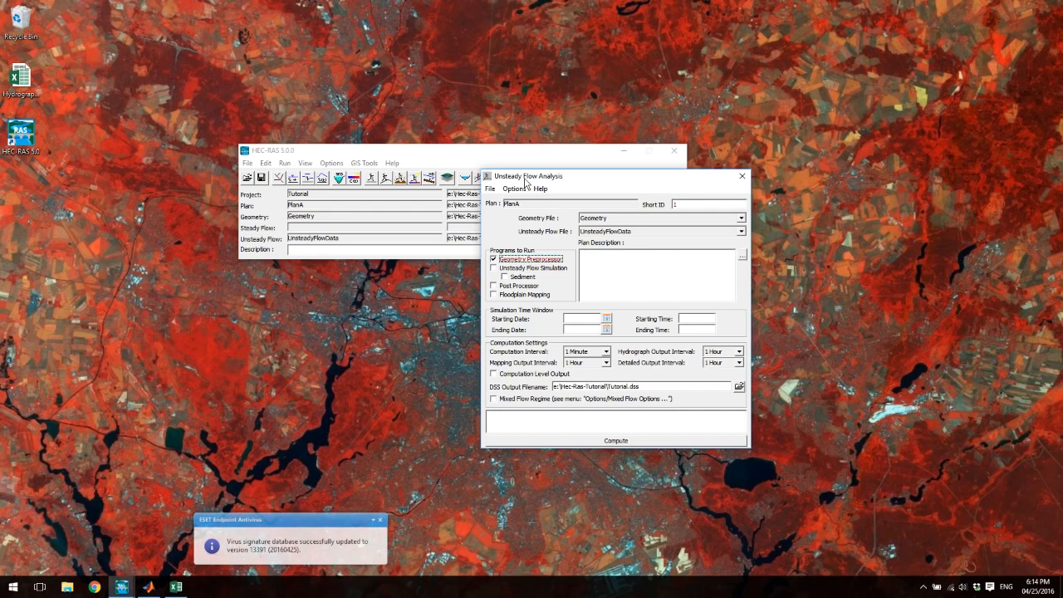
left_click(496, 268)
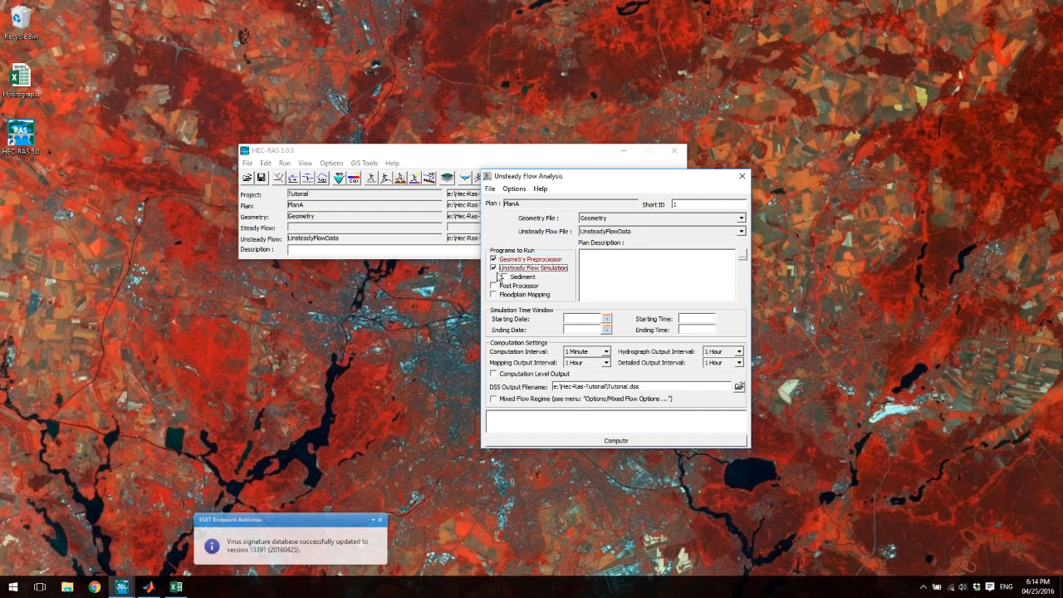
left_click(494, 286)
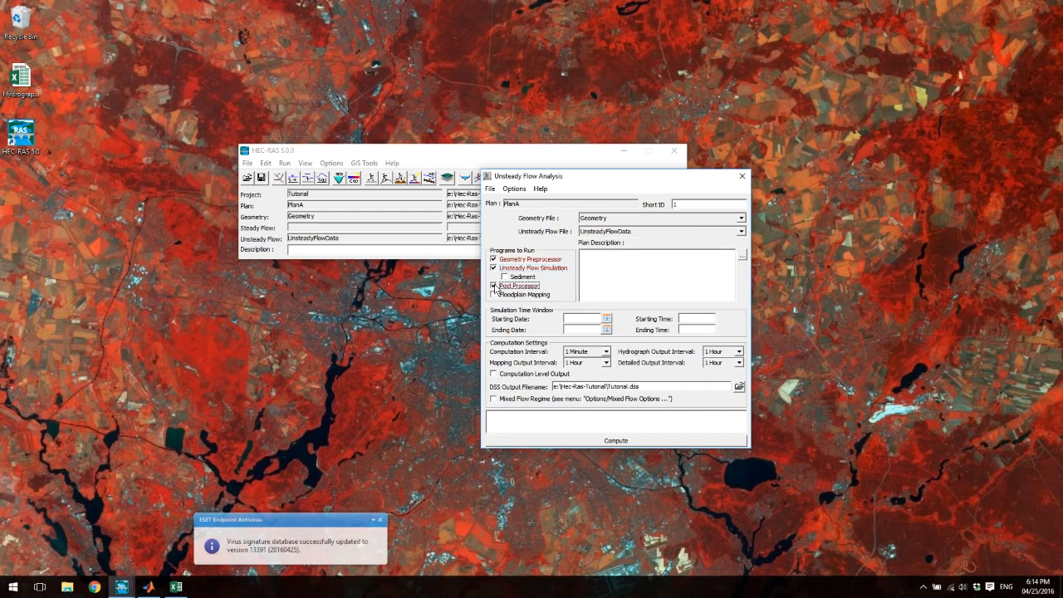
left_click(495, 295)
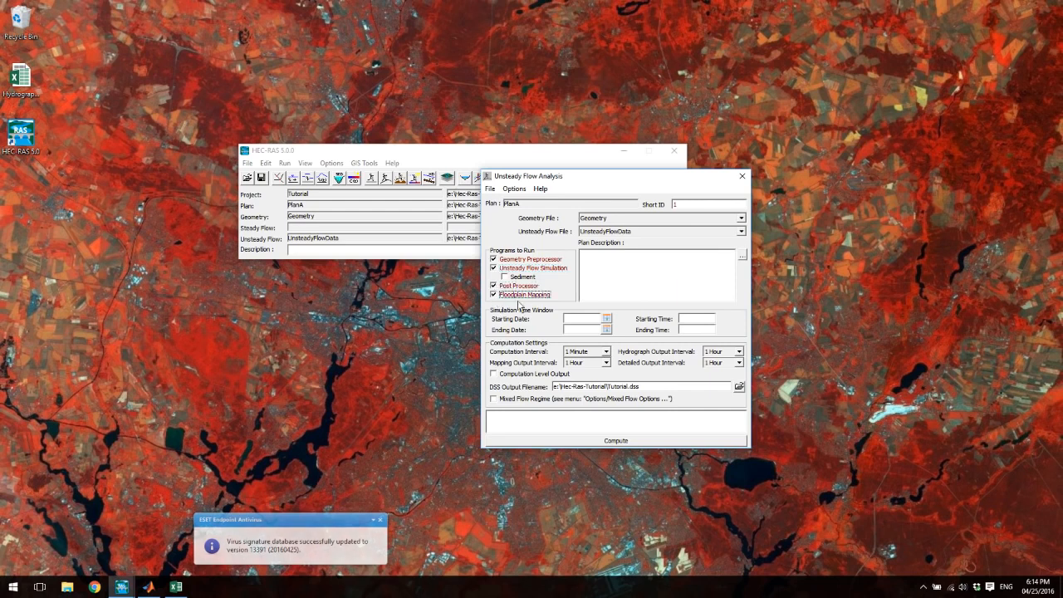
- Set the simulation's starting date to 29MAR2008 and its starting time to 00:00
left_click(584, 322)
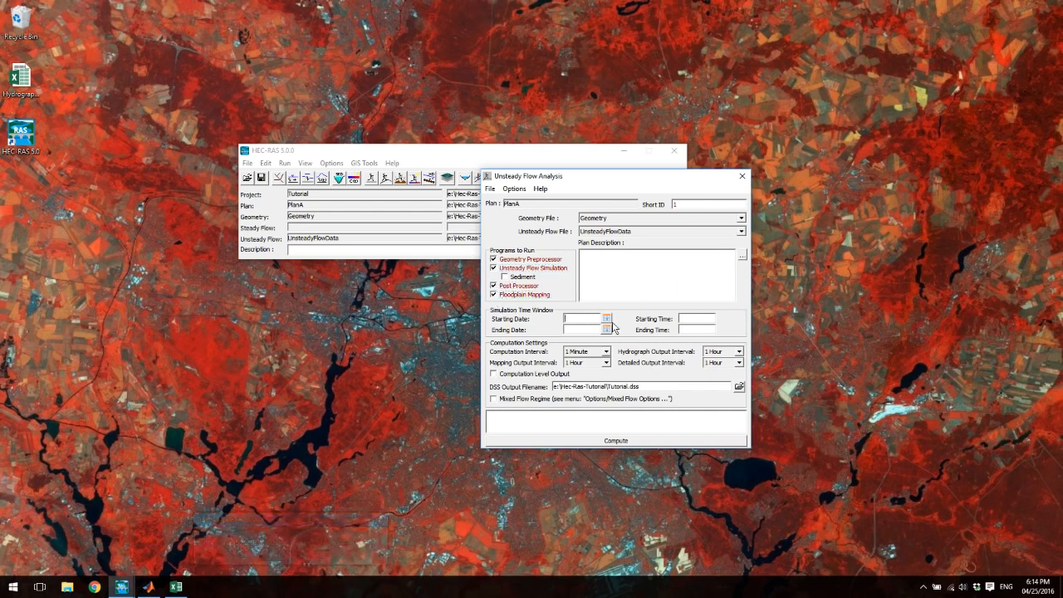
left_click(607, 320)
left_click(651, 368)
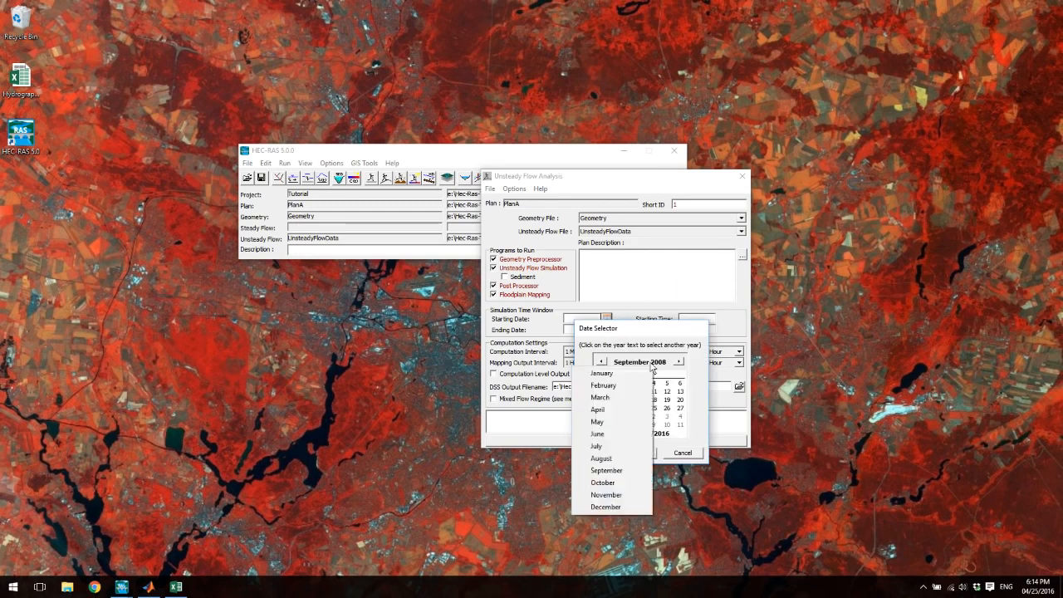
left_click(640, 398)
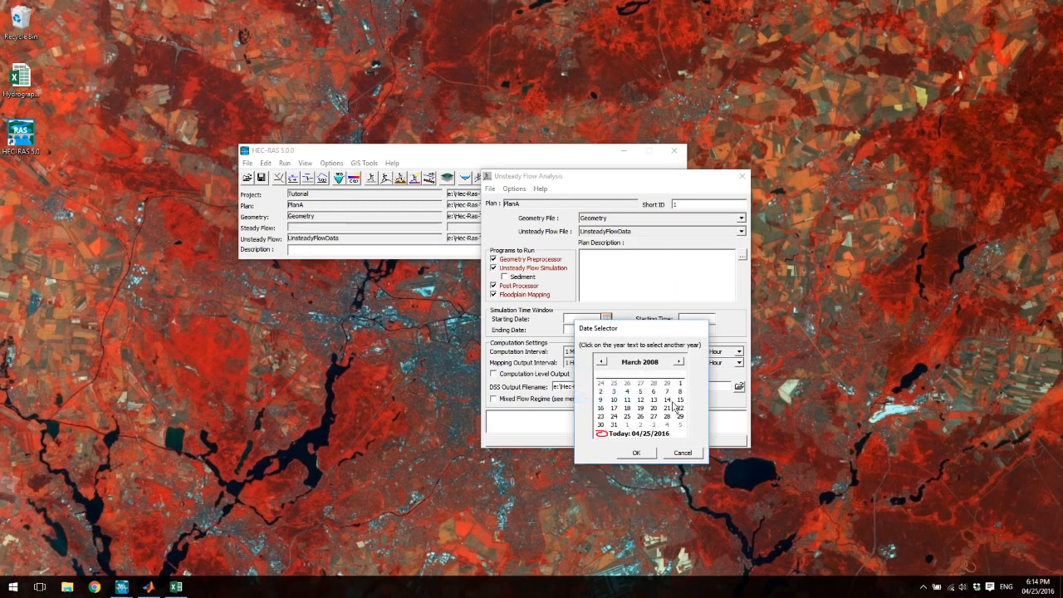
left_click(643, 455)
left_click(696, 322)
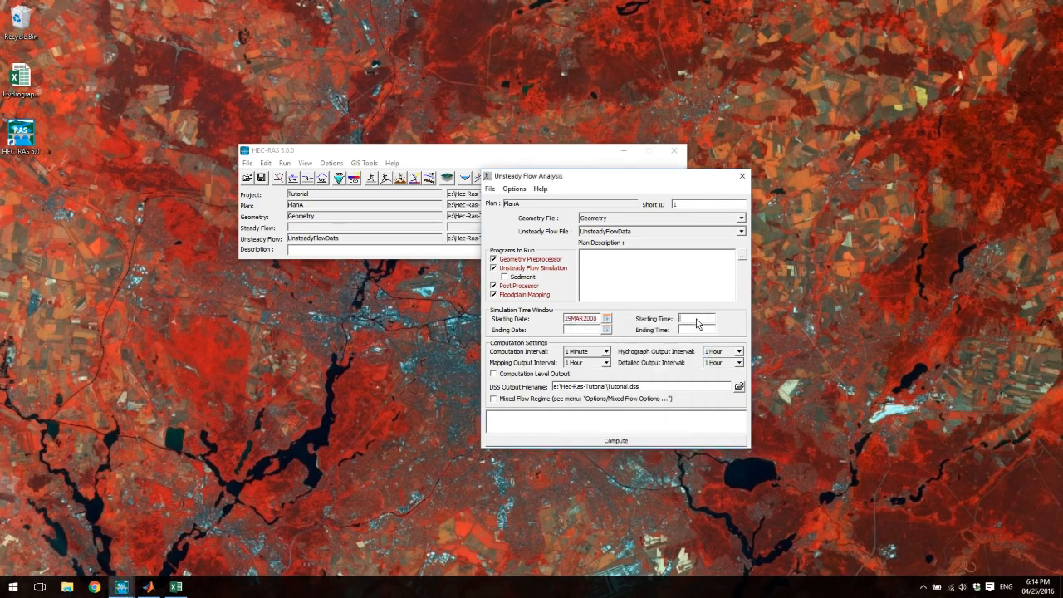
type("00:00")
- Set the simulation's ending date to 28MAR2009 and its ending time to 00:00, reusing the starting date's text
left_click_drag(599, 322, 552, 321)
key("ctrl+c")
left_click(585, 331)
key("ctrl+v")
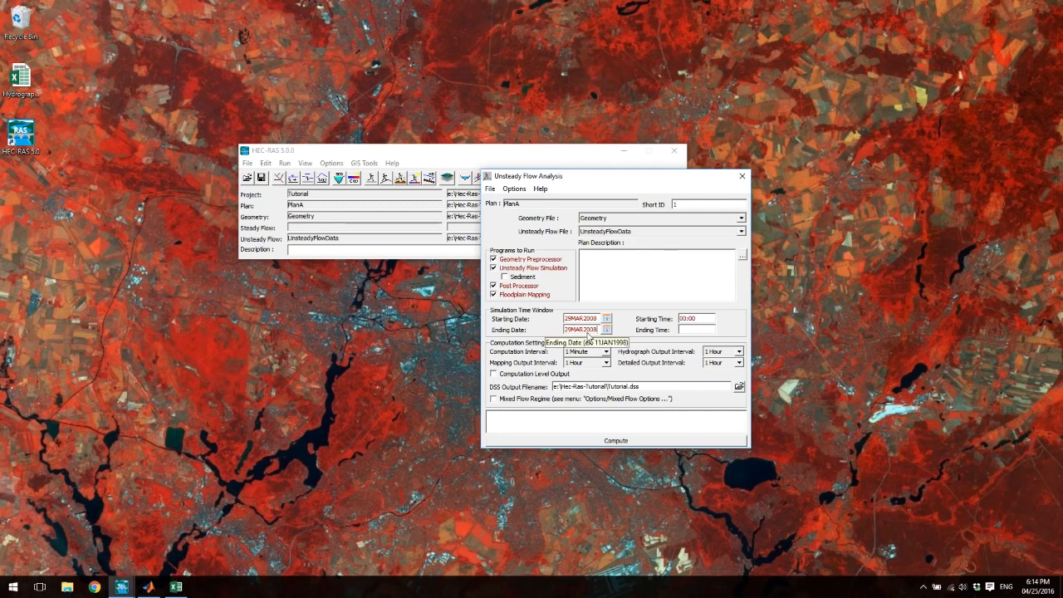
left_click_drag(599, 331, 592, 336)
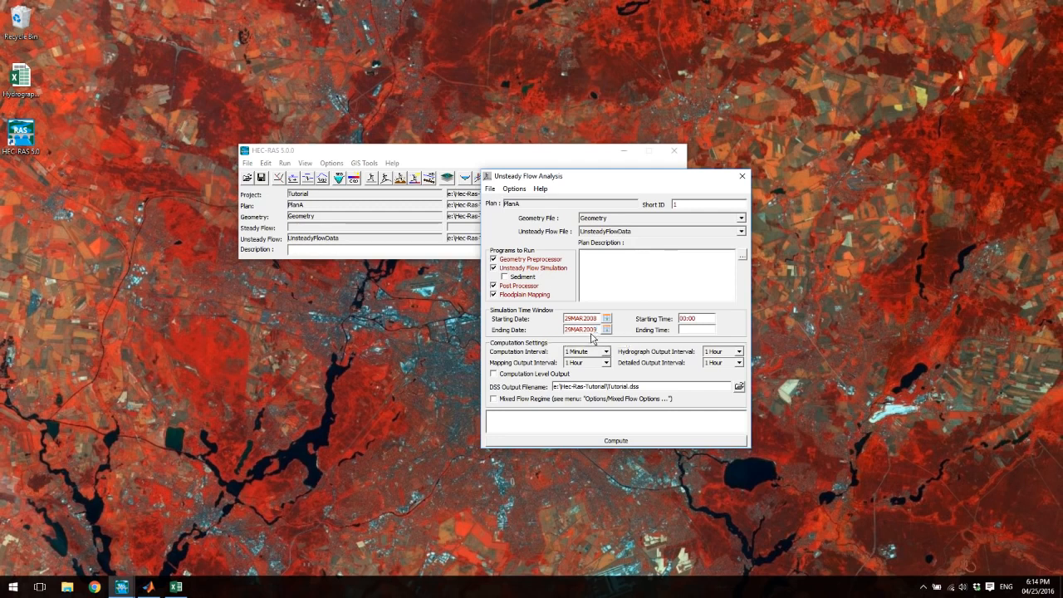
left_click(571, 332)
key("BackSpace")
- Set the computation, mapping output, hydrograph output and detailed output intervals to 6 Hour each
left_click(607, 351)
left_click_drag(607, 391, 607, 400)
left_click(588, 412)
left_click(607, 363)
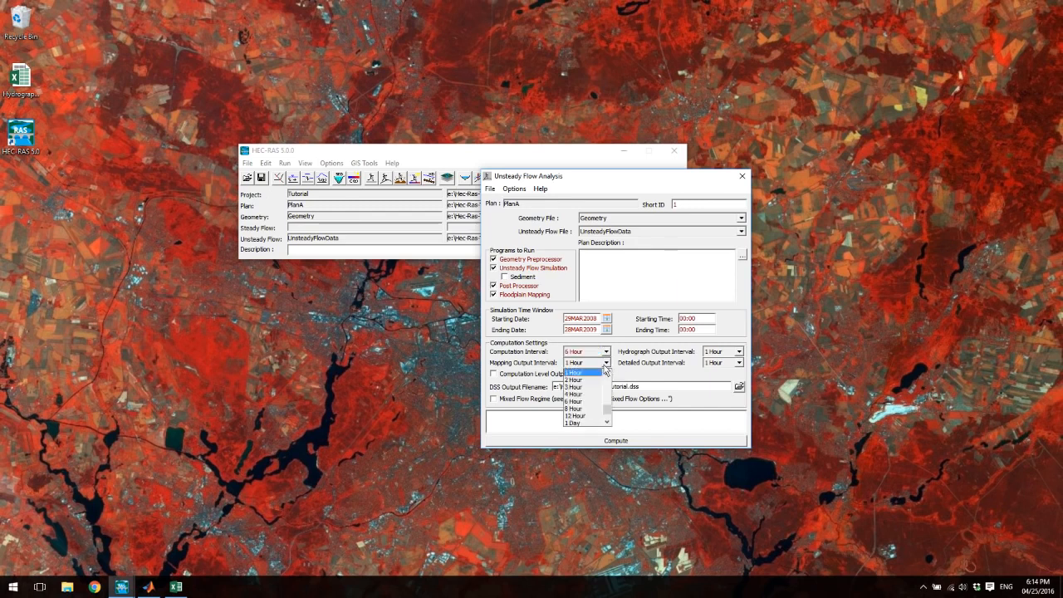
left_click(575, 402)
left_click(739, 352)
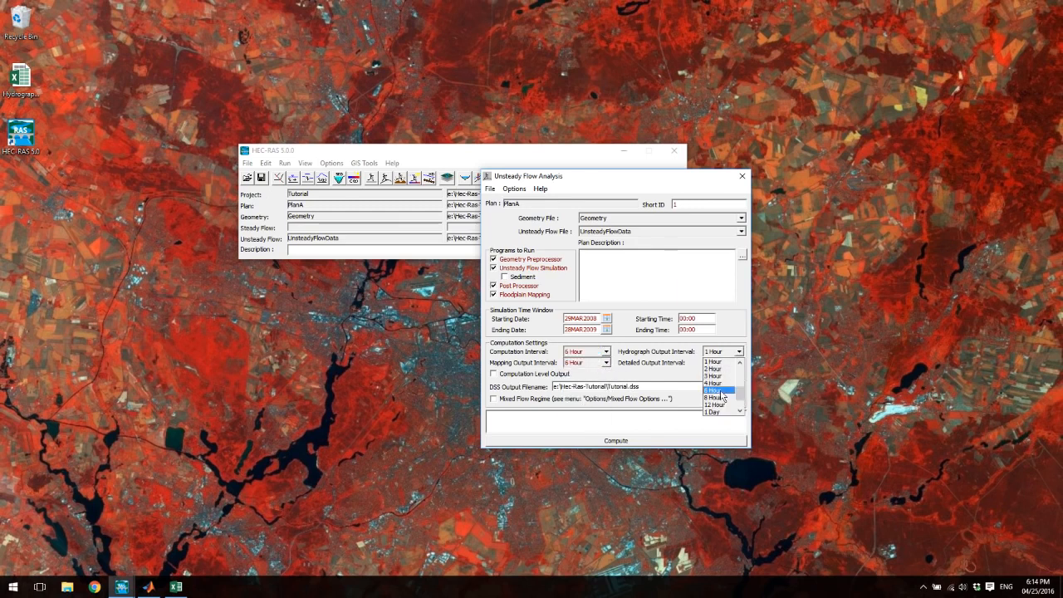
left_click(719, 393)
left_click(738, 364)
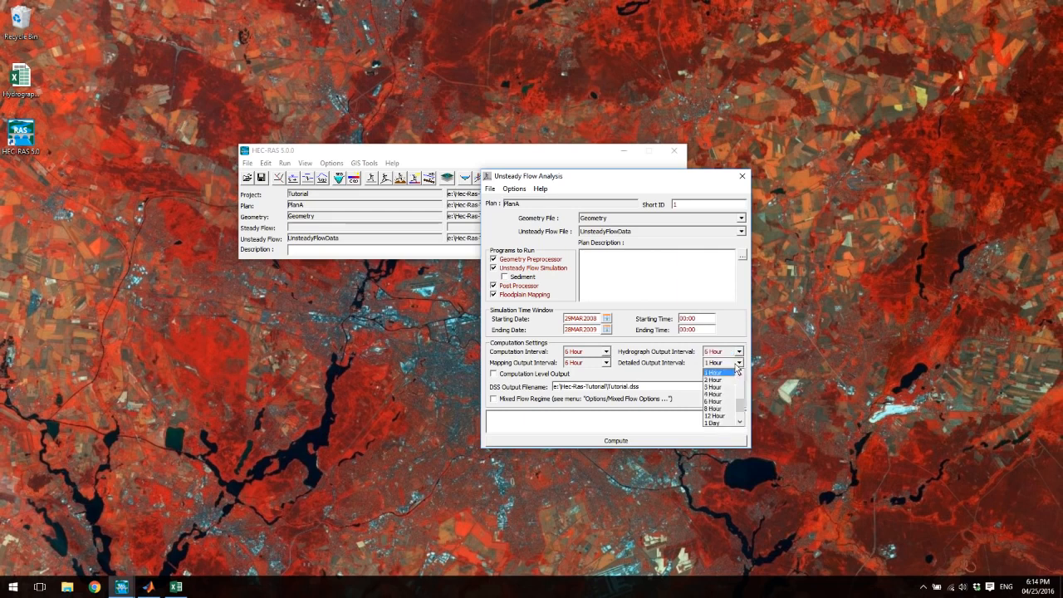
left_click(720, 403)
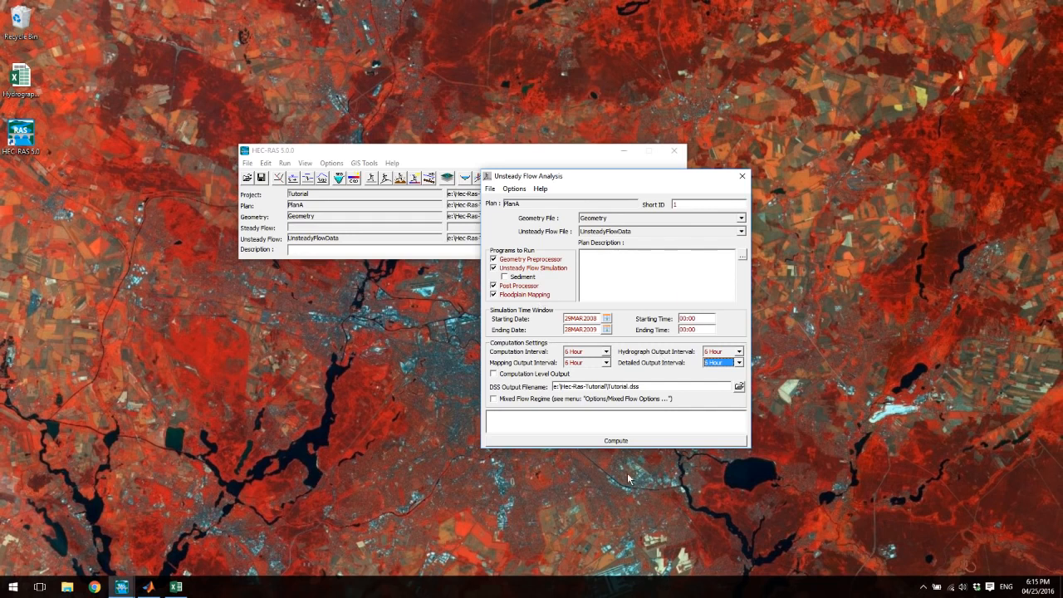
- Save the changes to PlanA and close the Unsteady Flow Analysis setup
left_click(490, 189)
left_click(517, 227)
left_click(744, 177)
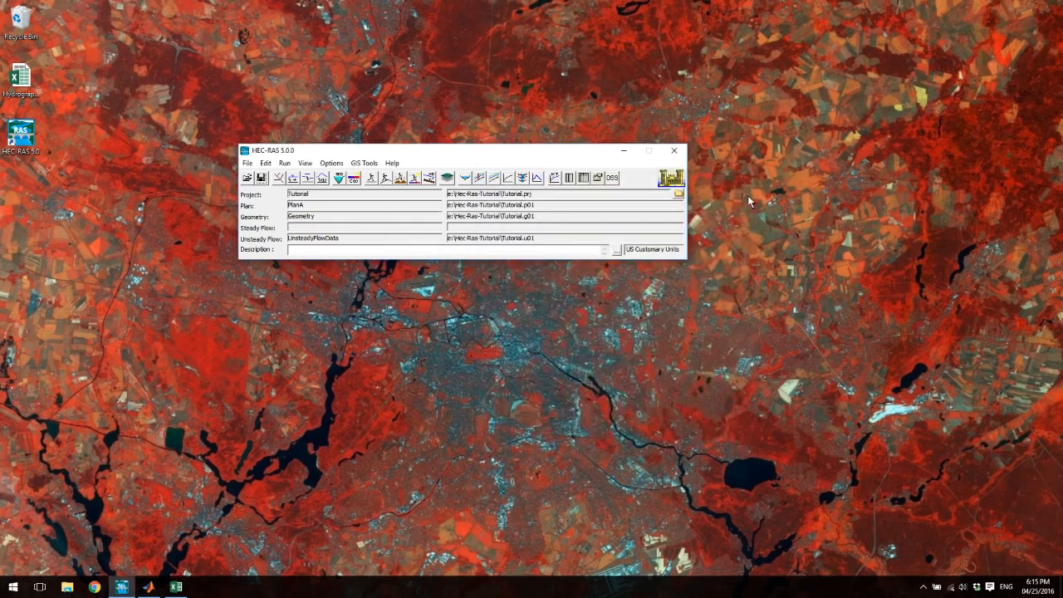
- In RAS Mapper, display the geometry's 2D Flow Areas layer, compute its hydraulic tables, and close the mapper
left_click(447, 178)
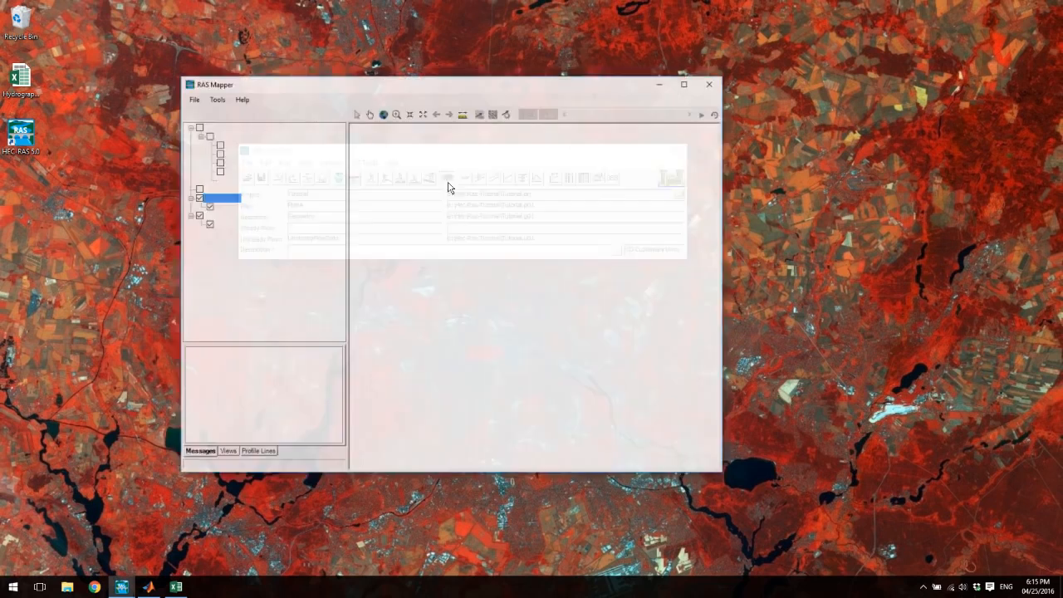
left_click(218, 171)
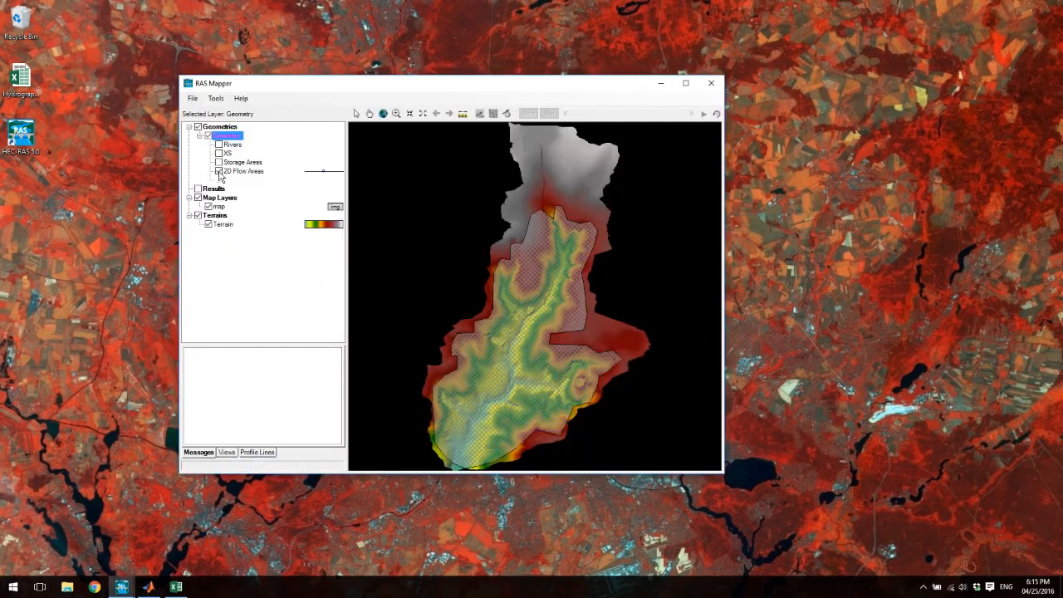
left_click(237, 172)
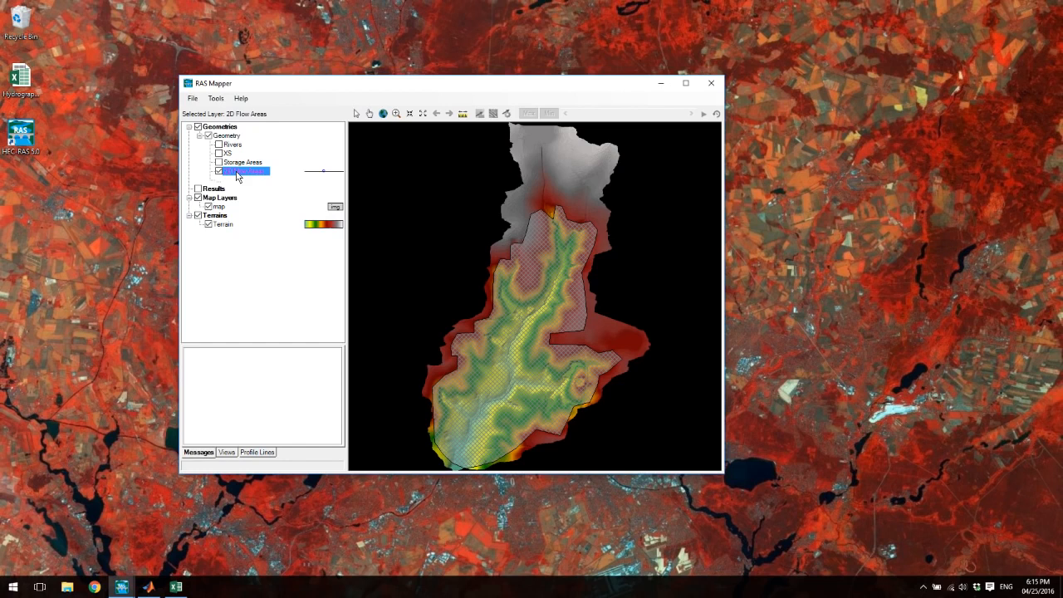
right_click(237, 175)
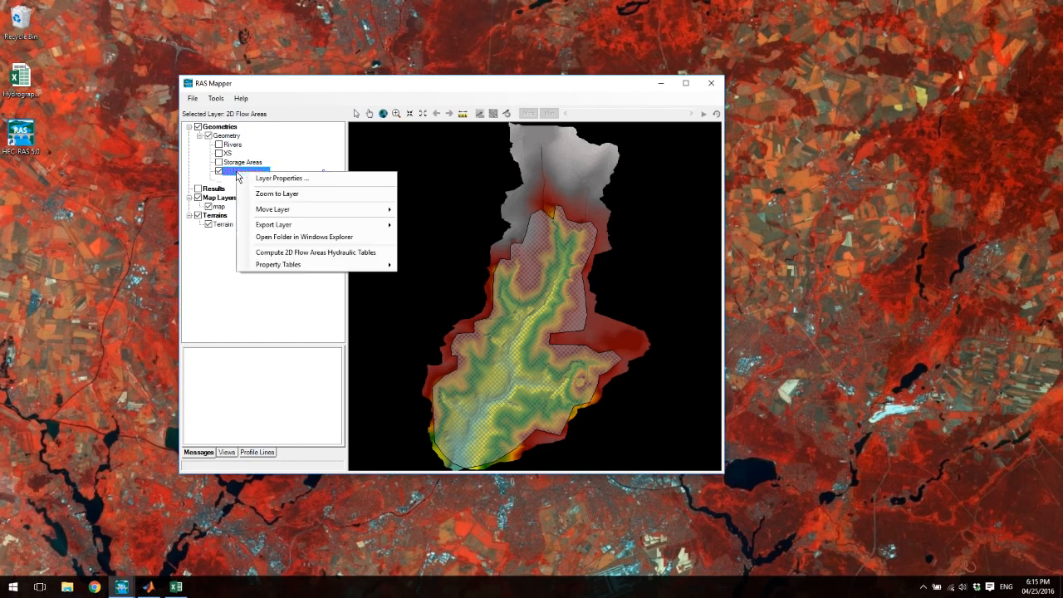
left_click(275, 254)
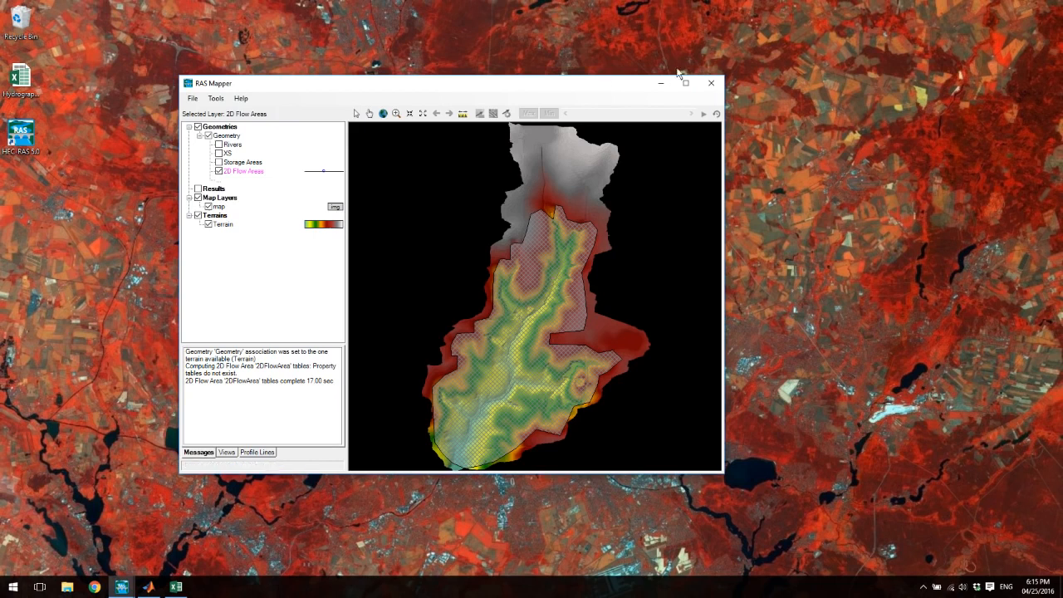
left_click(711, 83)
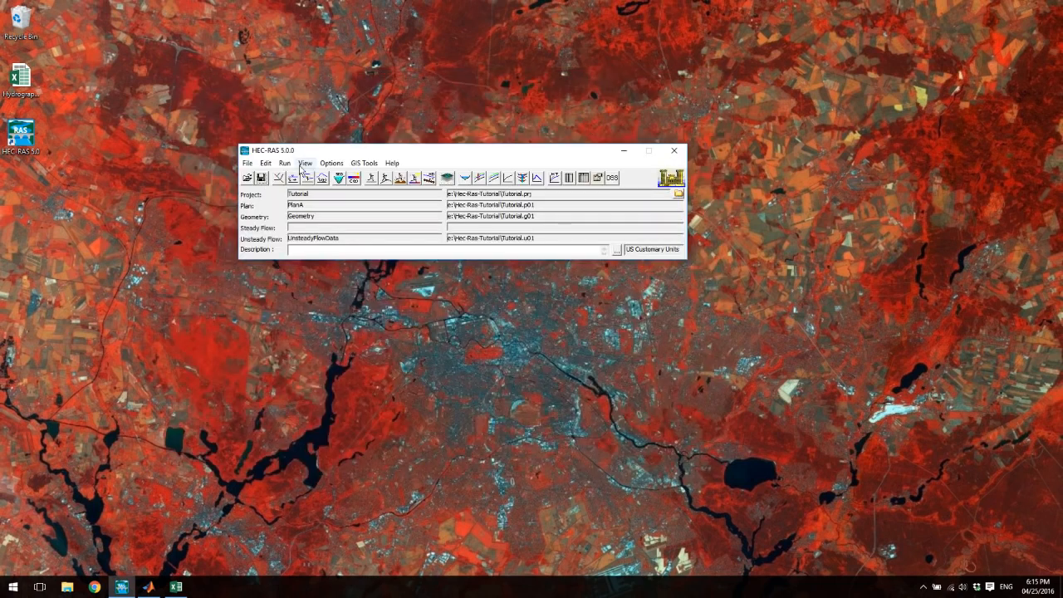
- Reopen the Unsteady Flow Analysis setup and bring up its Calculation Options and Tolerances
left_click(284, 163)
left_click(305, 190)
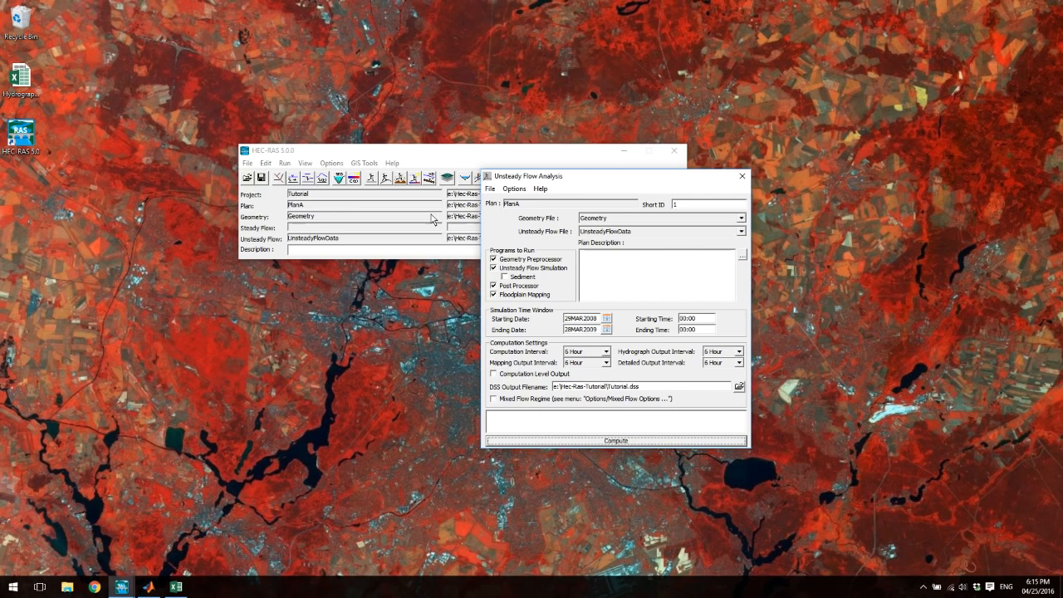
left_click_drag(592, 178, 501, 124)
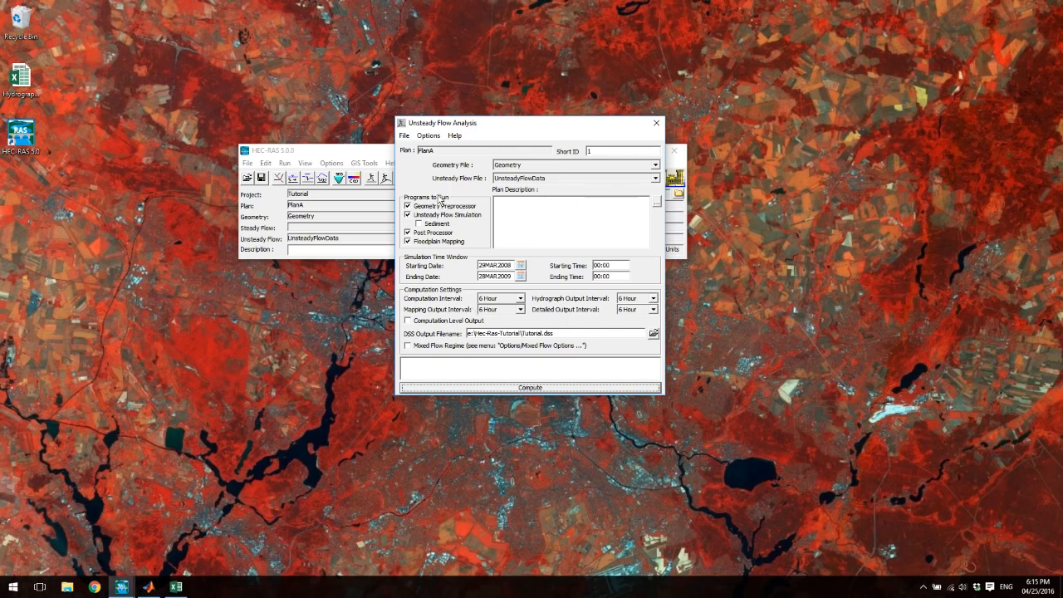
left_click(427, 136)
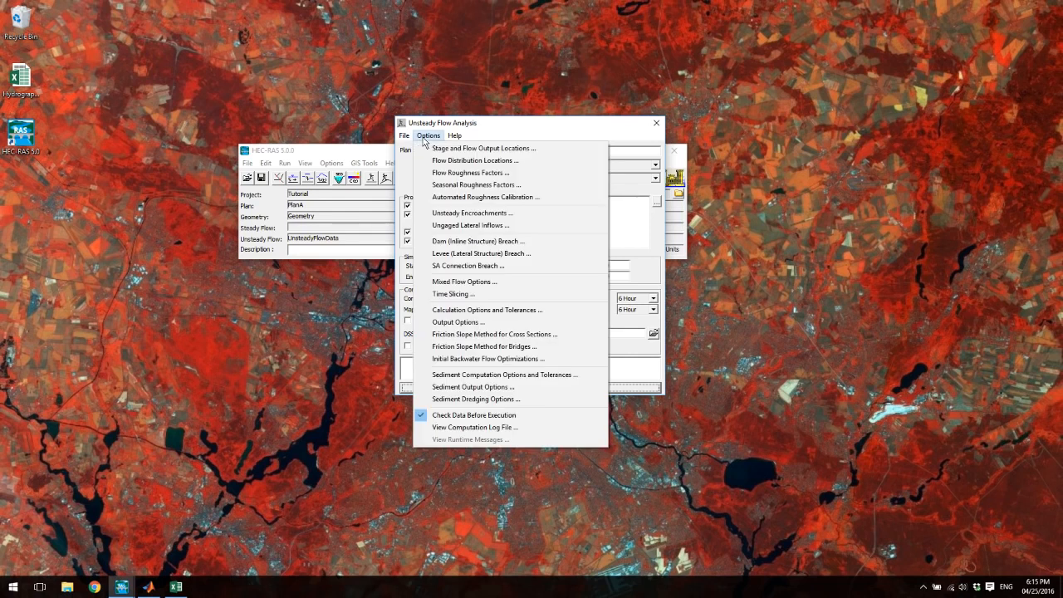
left_click(467, 311)
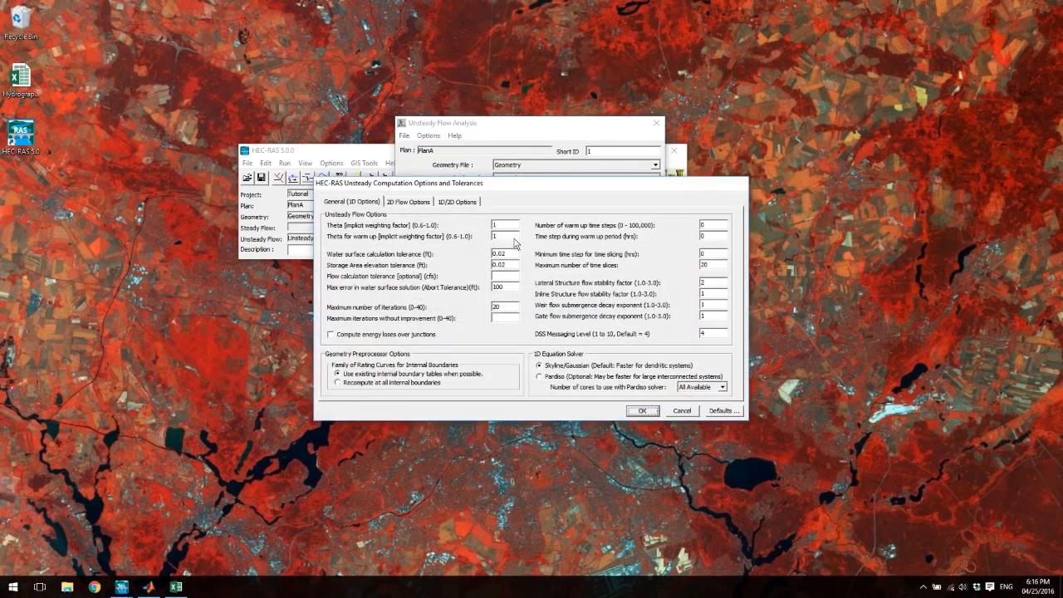
- Review the equation set choices for 2DFlowArea and the general 1D and 1D/2D computation options
left_click(408, 204)
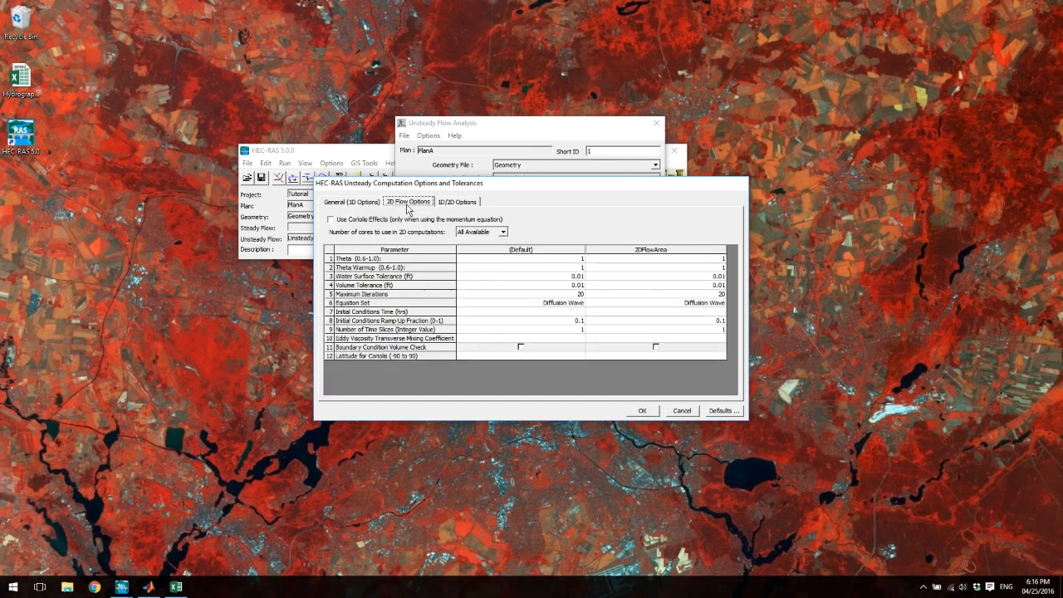
left_click(715, 306)
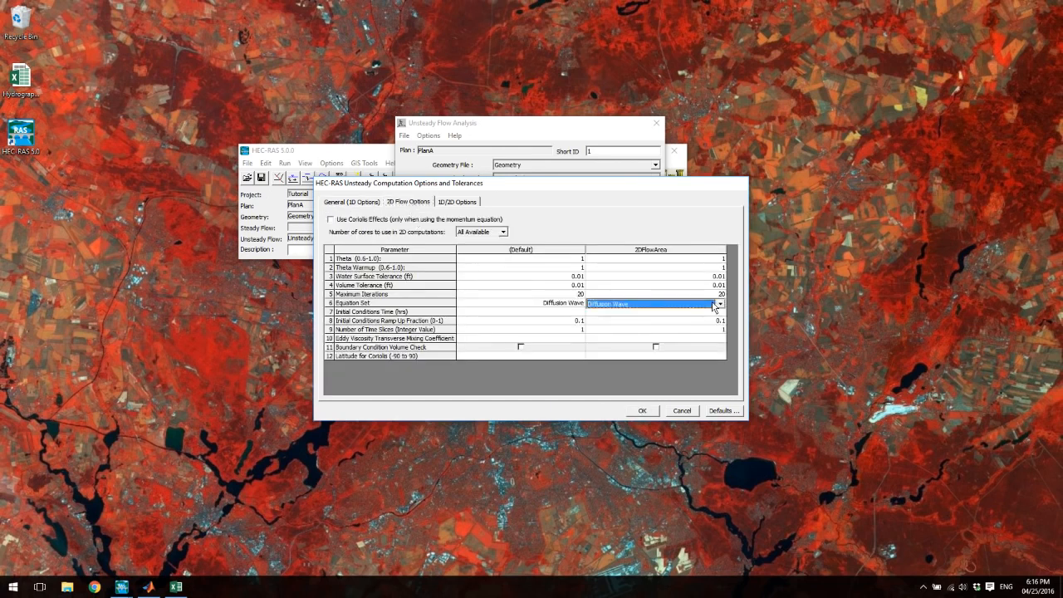
left_click(718, 306)
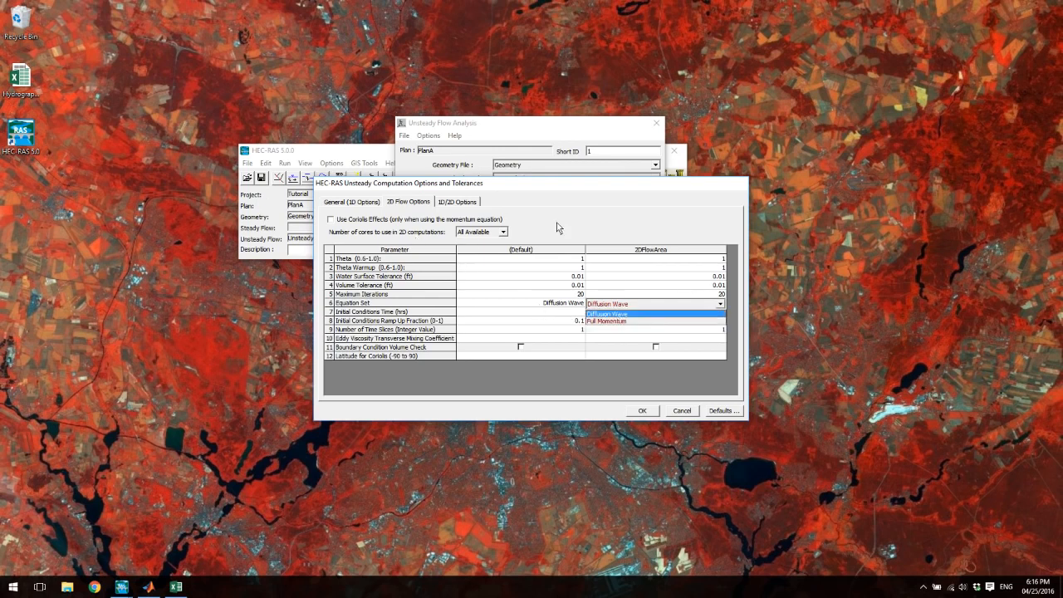
left_click(557, 222)
left_click(401, 206)
left_click(372, 207)
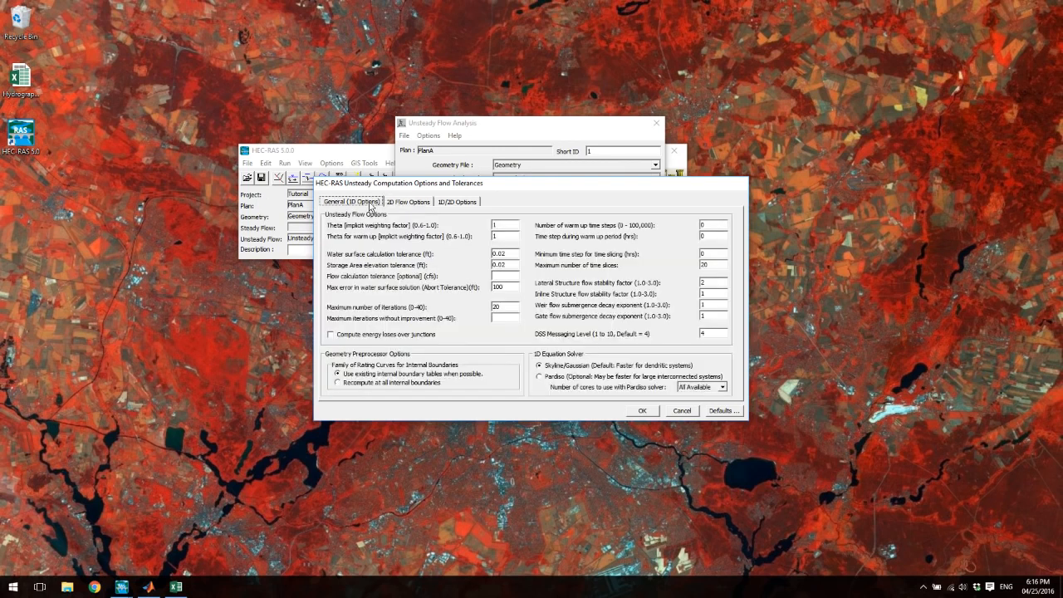
left_click(454, 210)
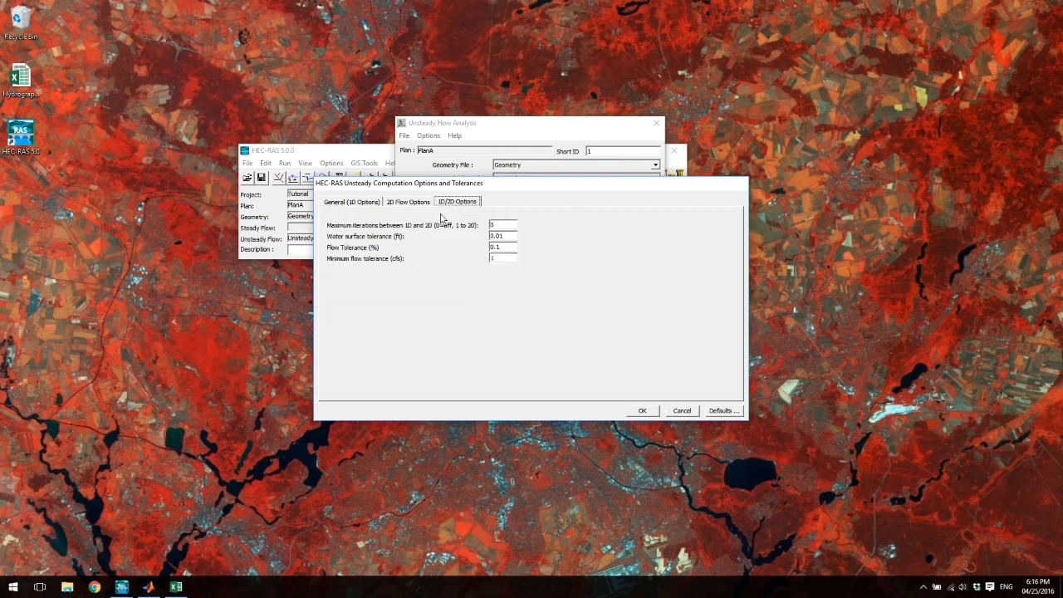
left_click(353, 204)
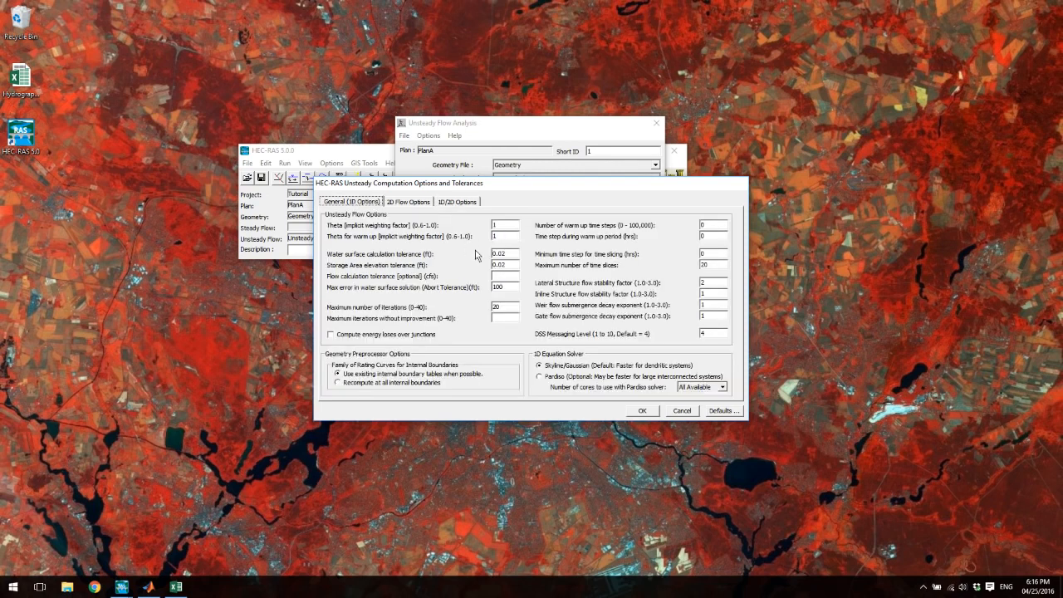
- Set the Initial Conditions Time of 2DFlowArea to 2 hours in the 2D flow options
left_click(421, 204)
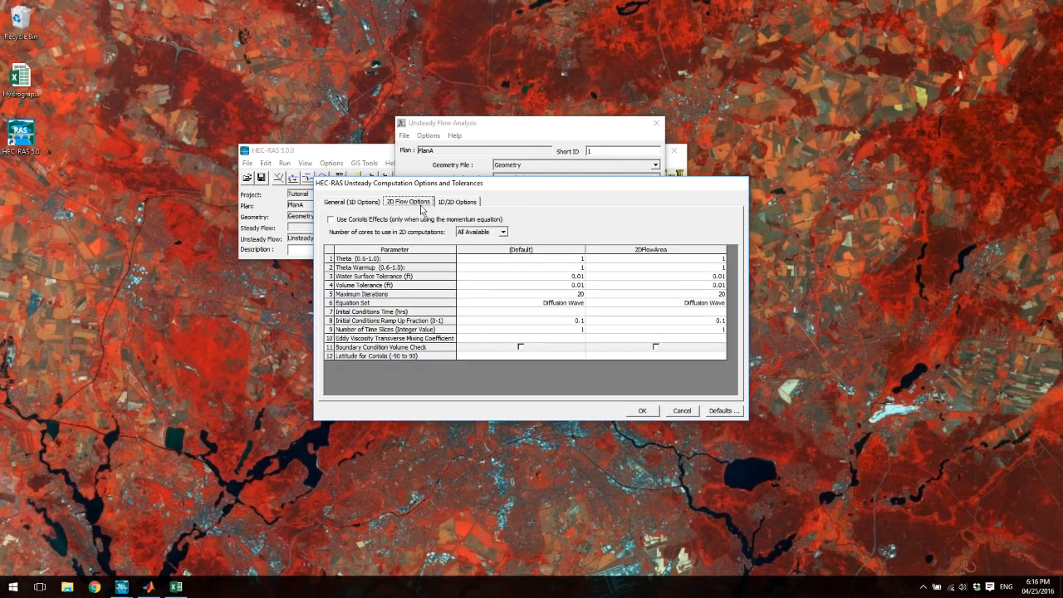
left_click(694, 313)
type("24")
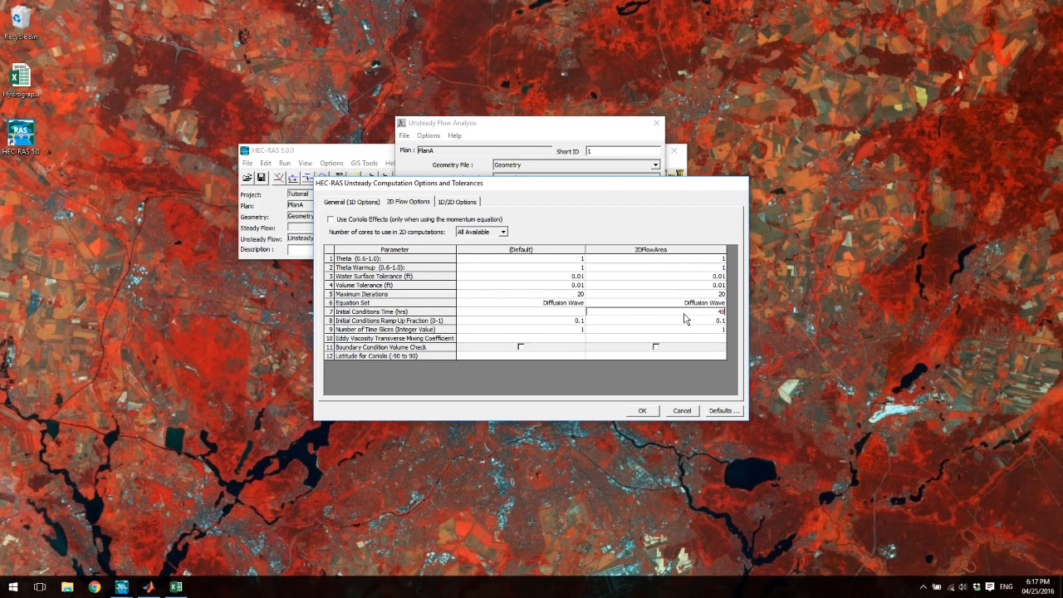
- Check the Equation Set choices for 2DFlowArea, keeping Diffusion Wave, and look over the general 1D computation options
left_click(612, 305)
left_click(613, 305)
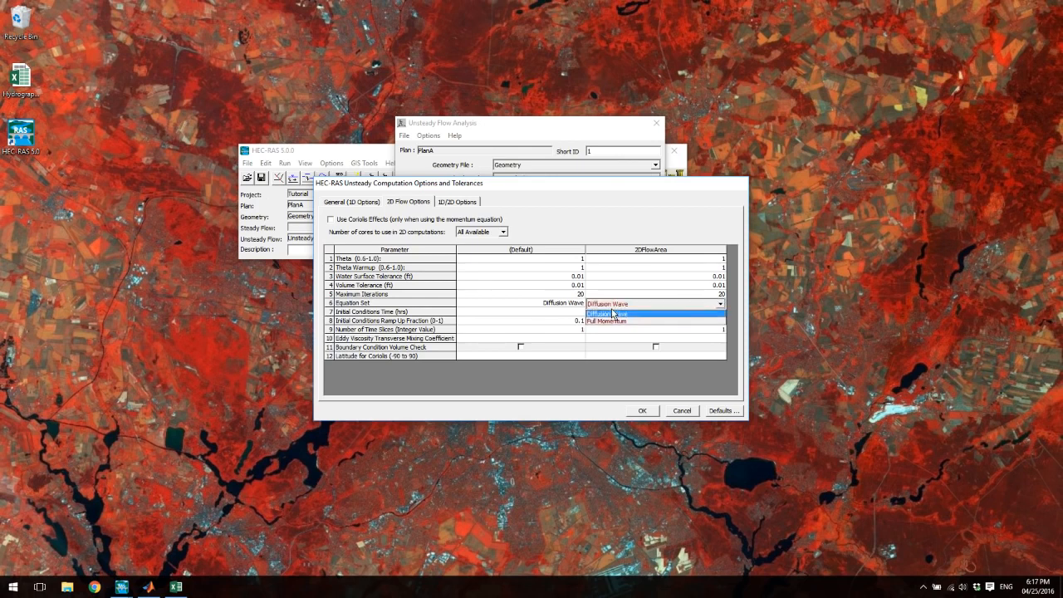
left_click(613, 313)
left_click(616, 316)
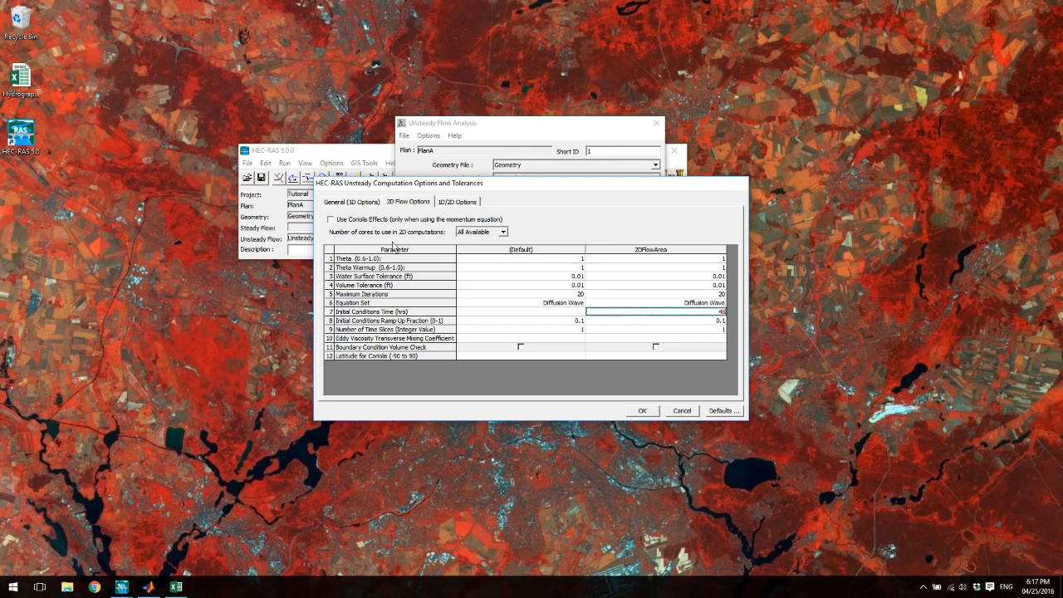
left_click(349, 203)
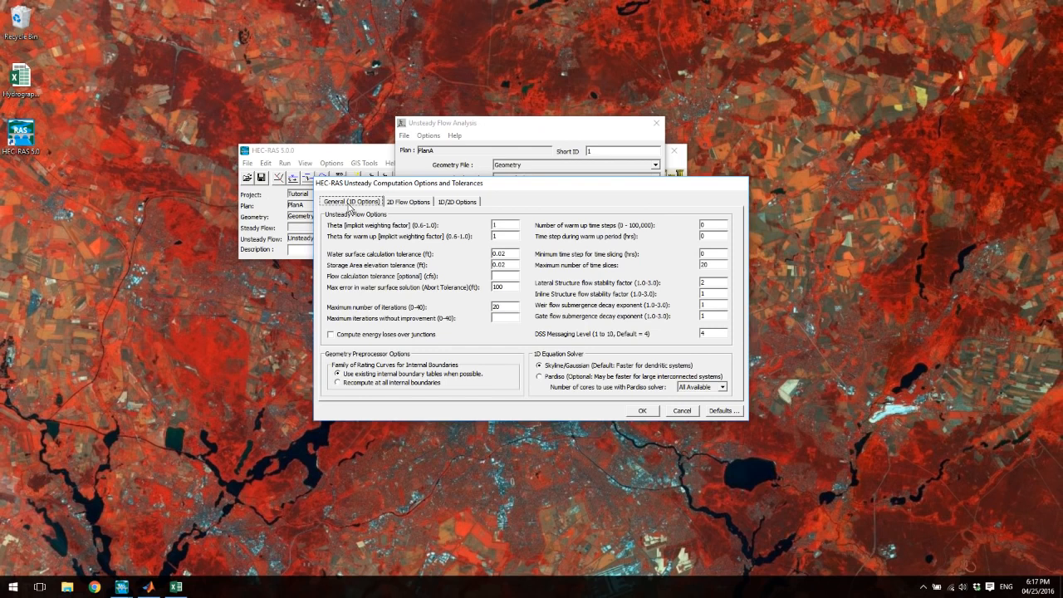
left_click(397, 205)
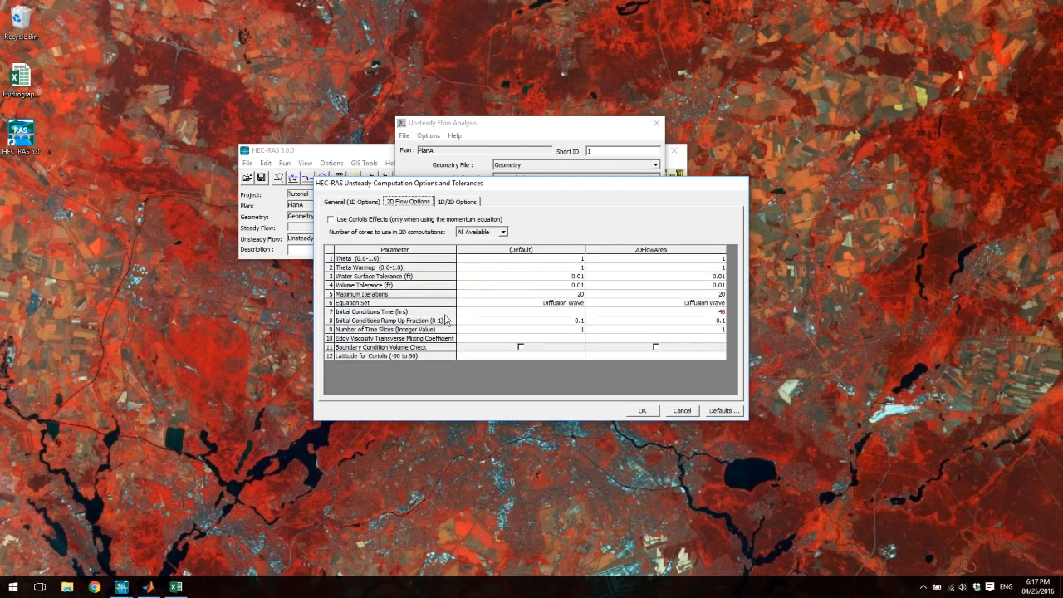
- Accept the unsteady computation options and tolerances, and save the plan
left_click_drag(370, 191, 370, 212)
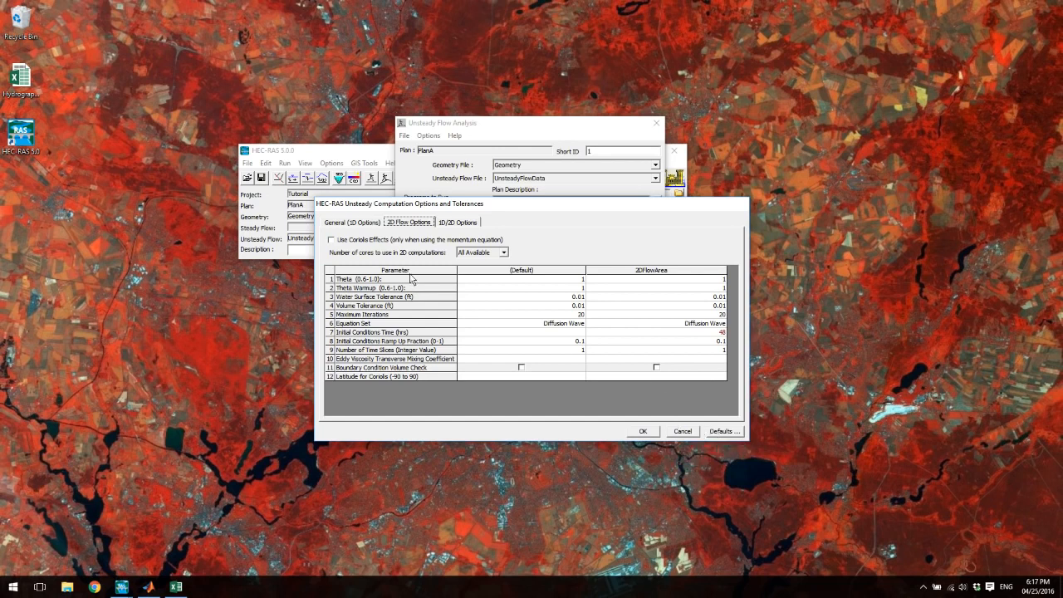
left_click(371, 230)
left_click(643, 431)
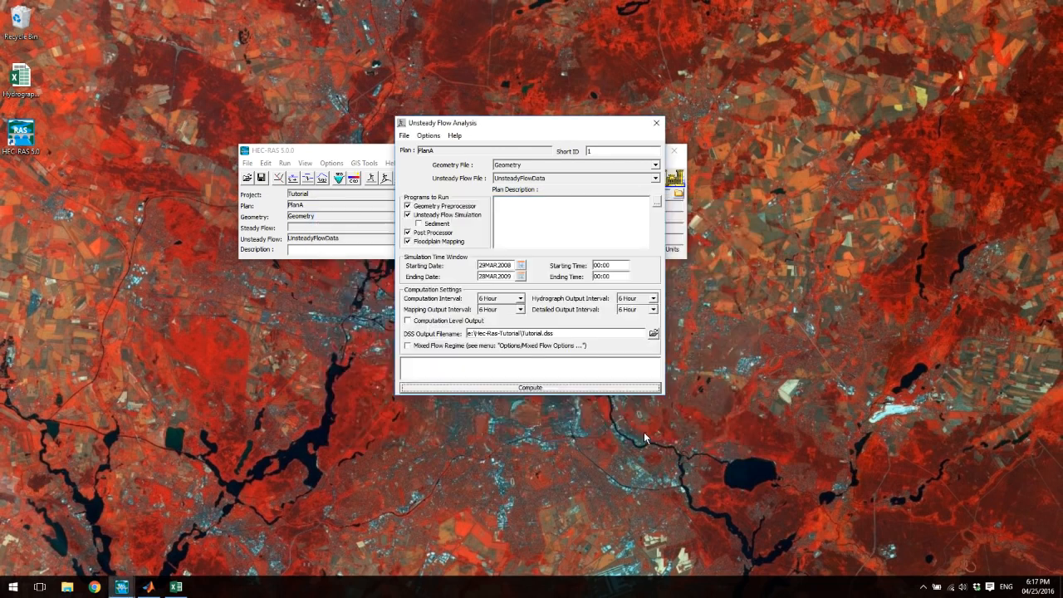
left_click(404, 136)
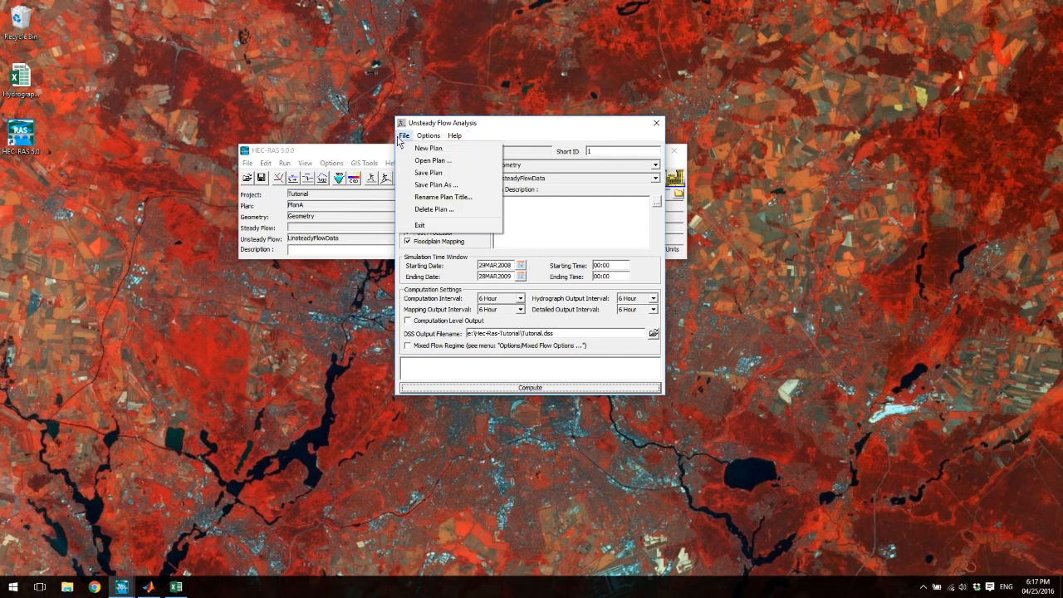
left_click(425, 172)
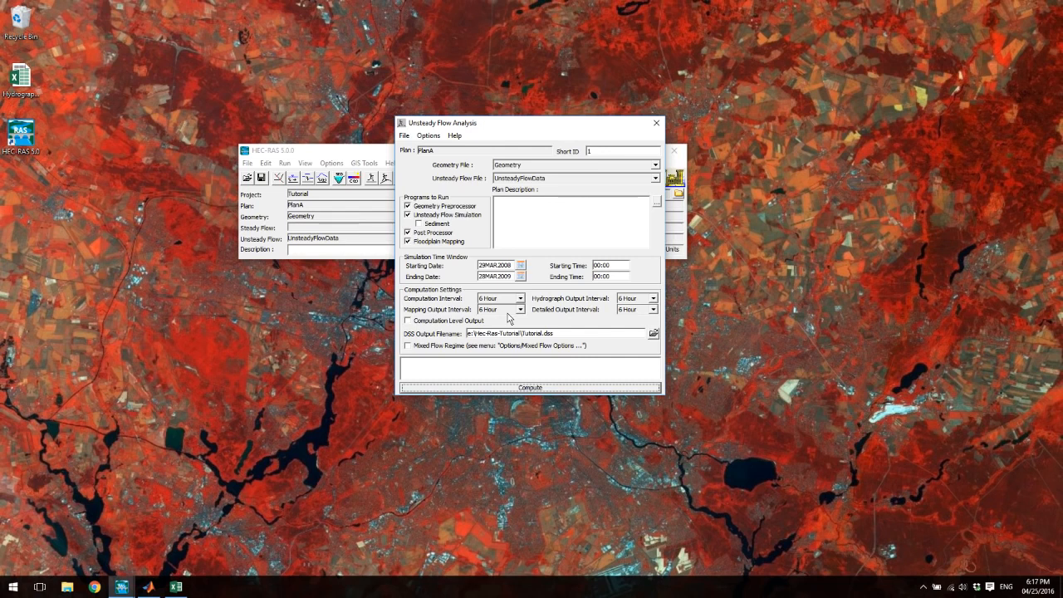
- Try to compute PlanA with the current simulation time window, and close the error report
left_click_drag(503, 128, 781, 127)
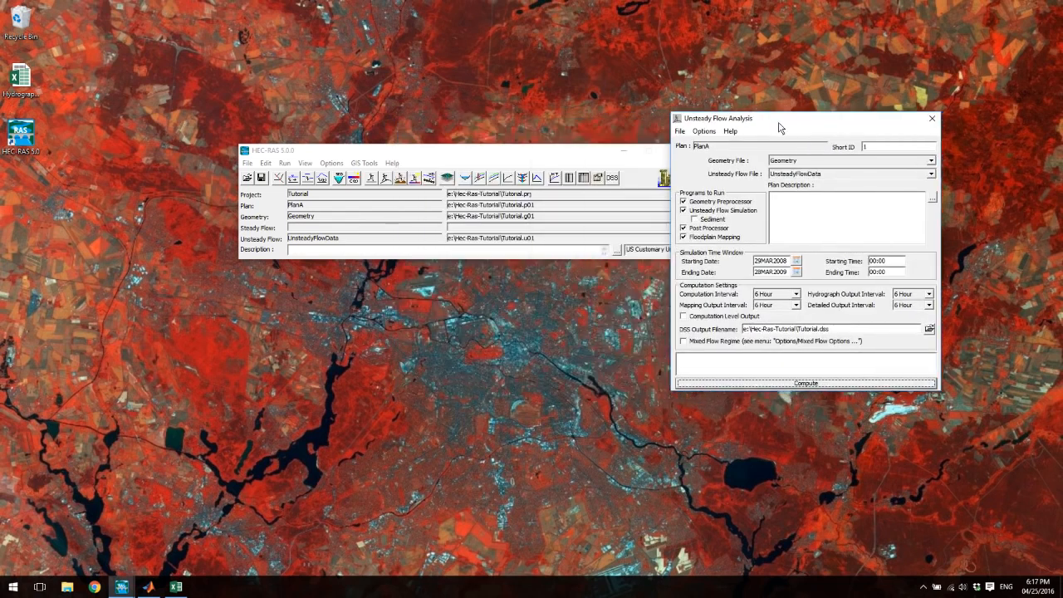
left_click(781, 383)
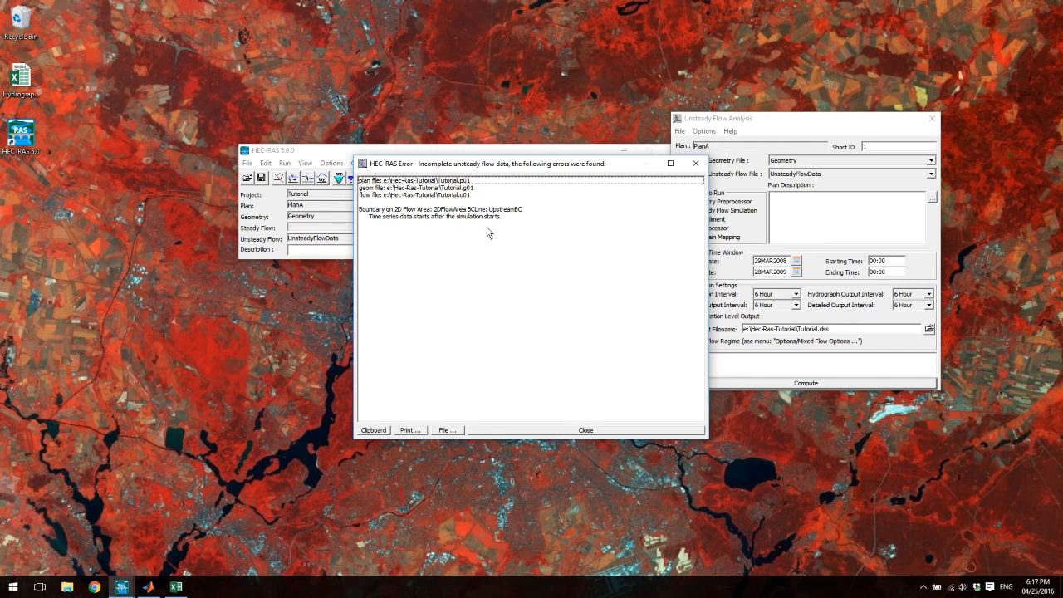
left_click(617, 432)
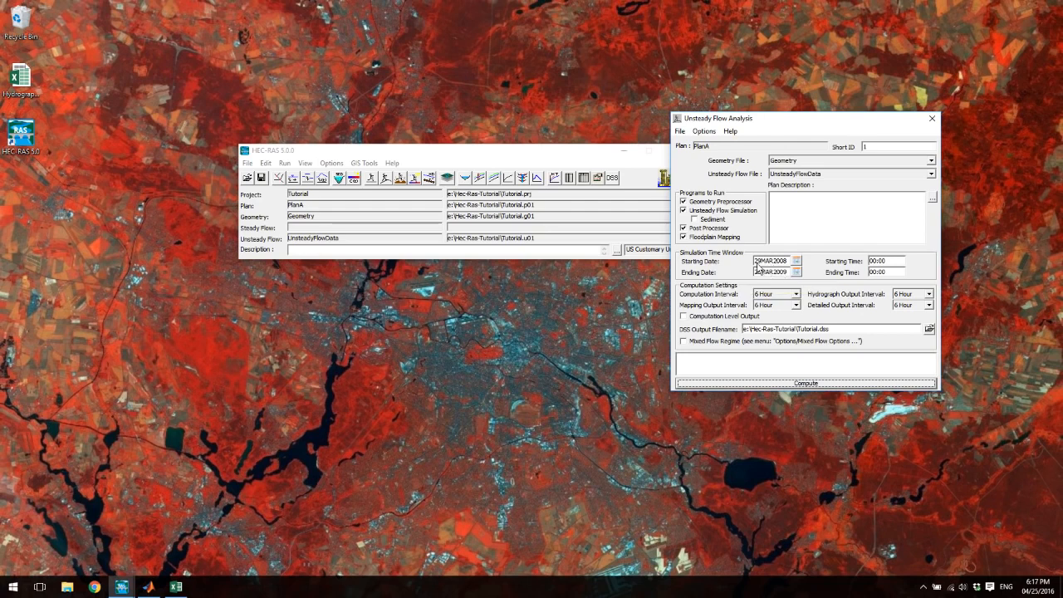
- Set the simulation's starting date to 30MAR2015
left_click(764, 263)
left_click_drag(763, 263, 725, 265)
type("30")
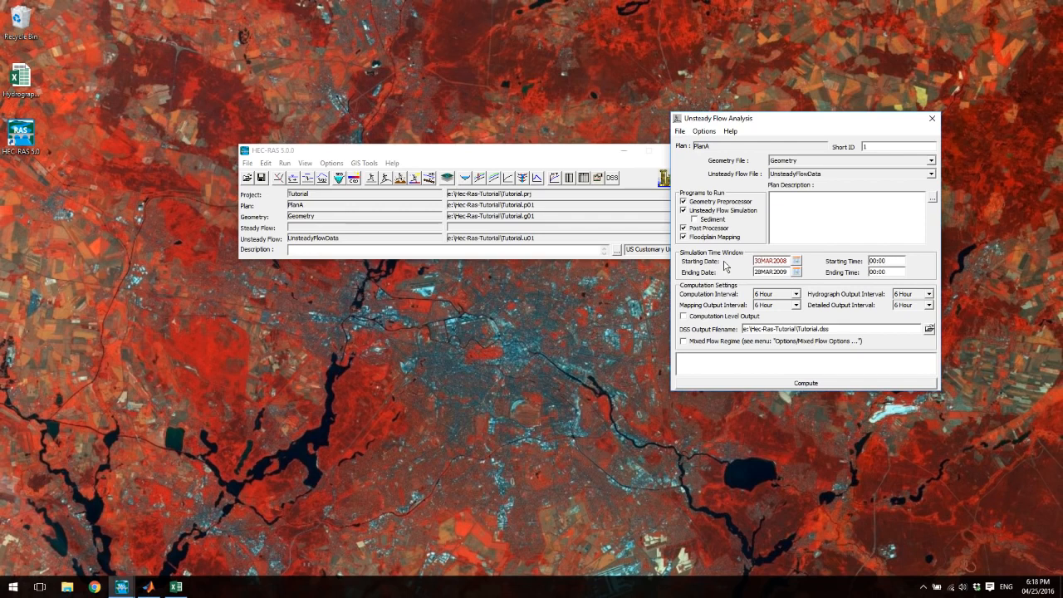
left_click(795, 262)
left_click(848, 306)
left_click(857, 301)
left_click(856, 301)
left_click(857, 301)
left_click(857, 301)
left_click(856, 301)
left_click(856, 301)
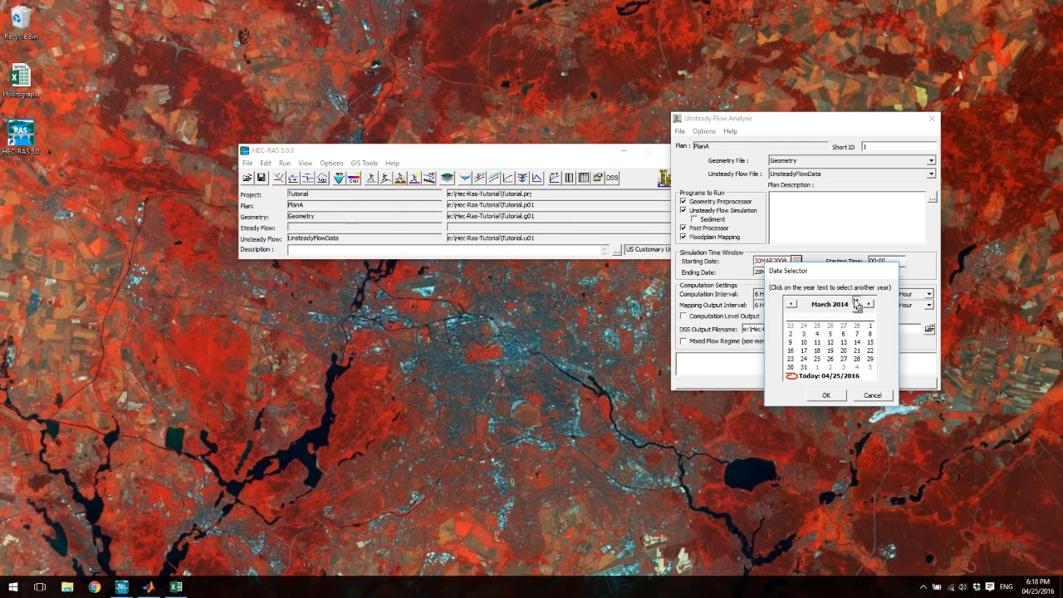
left_click(857, 302)
left_click(828, 398)
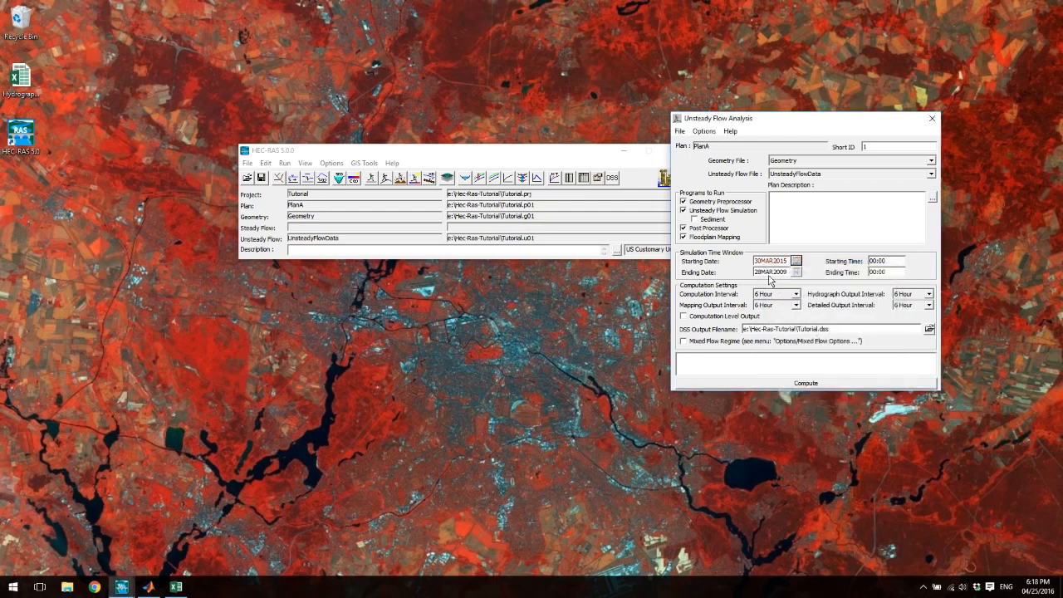
- Set the simulation's ending date to 28MAR2015
left_click(796, 271)
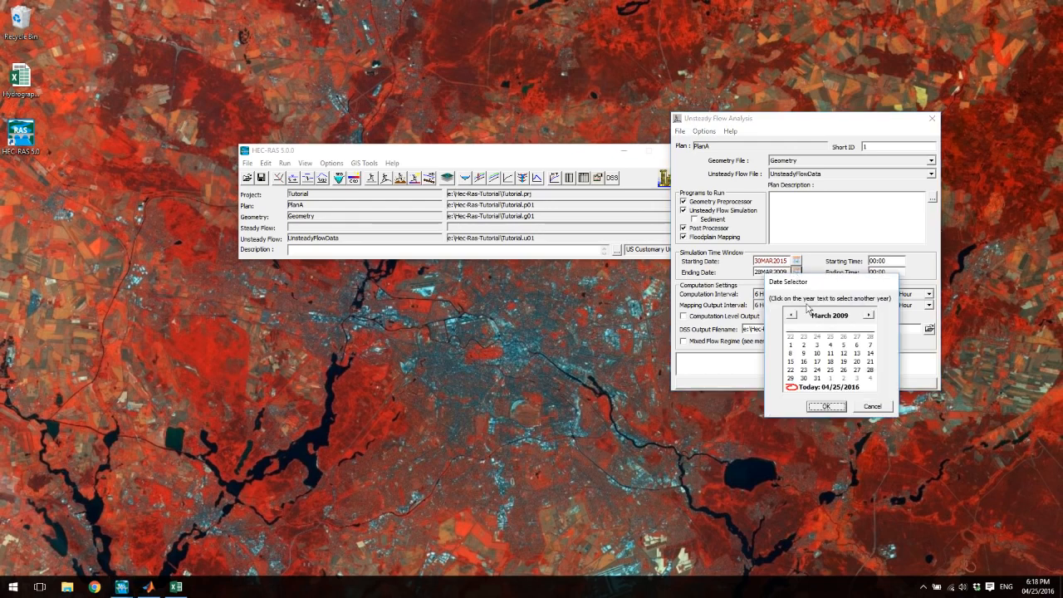
left_click(853, 319)
left_click(858, 313)
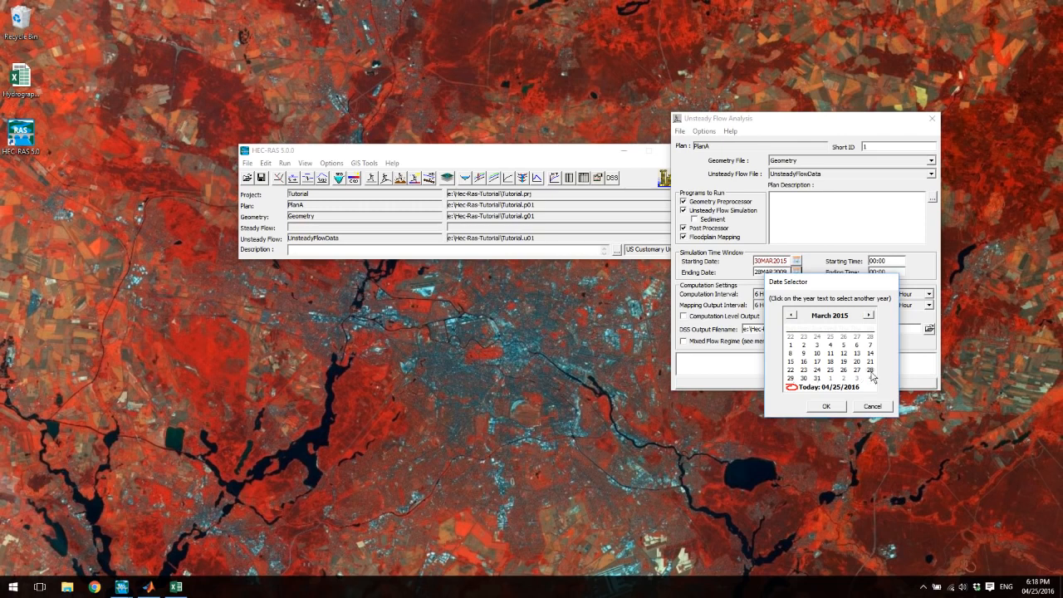
left_click(827, 408)
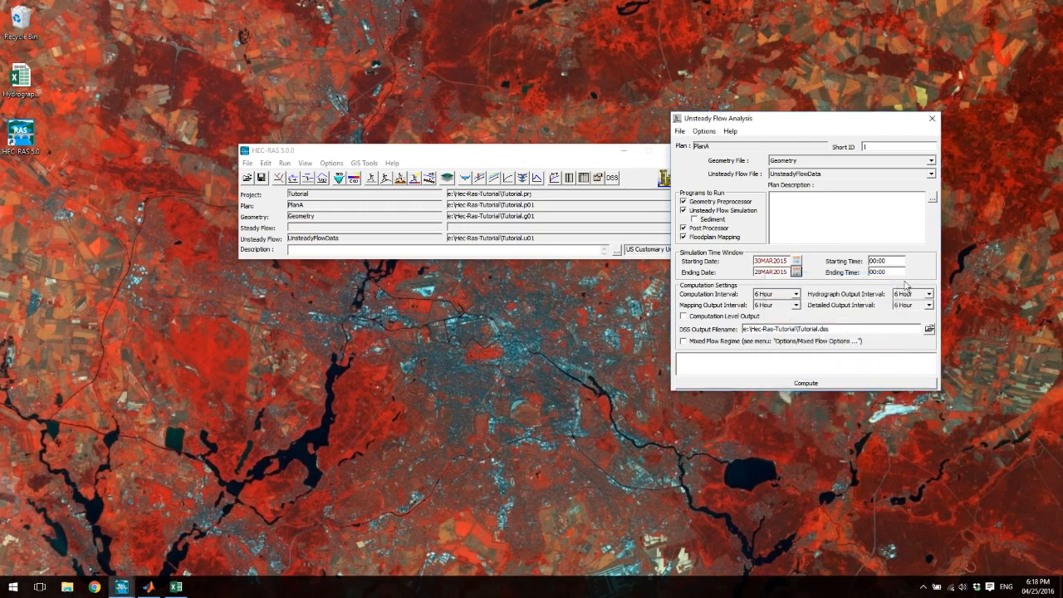
- Save the plan, try to compute it with the 2015 dates, and dismiss the error report
left_click(683, 132)
left_click(702, 168)
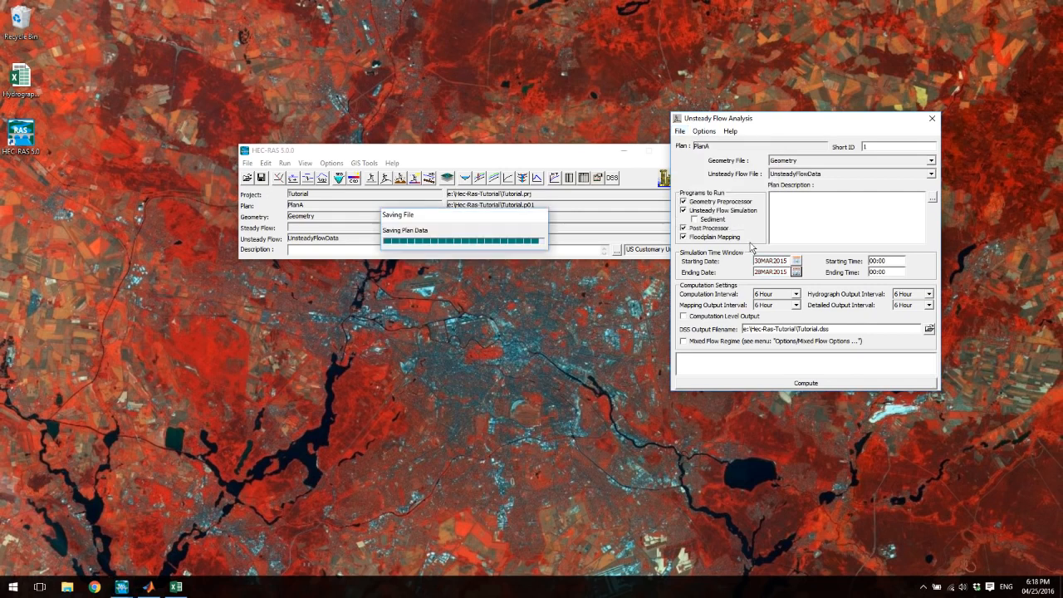
left_click(765, 385)
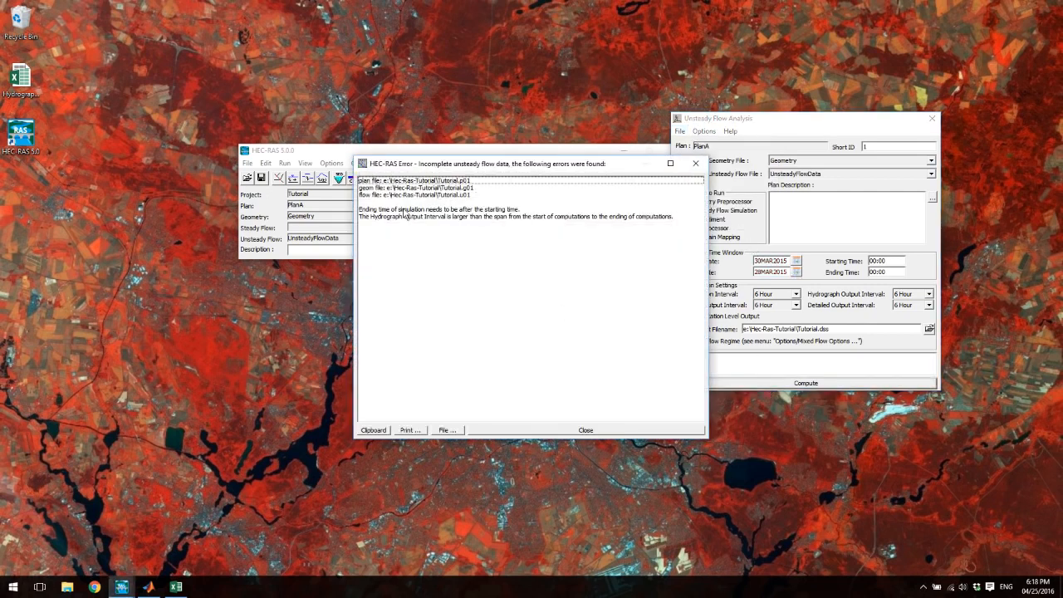
left_click(697, 164)
- Open the unsteady flow data's UpstreamBC flow hydrograph and place it beside the Unsteady Flow Analysis window for comparison
left_click(265, 164)
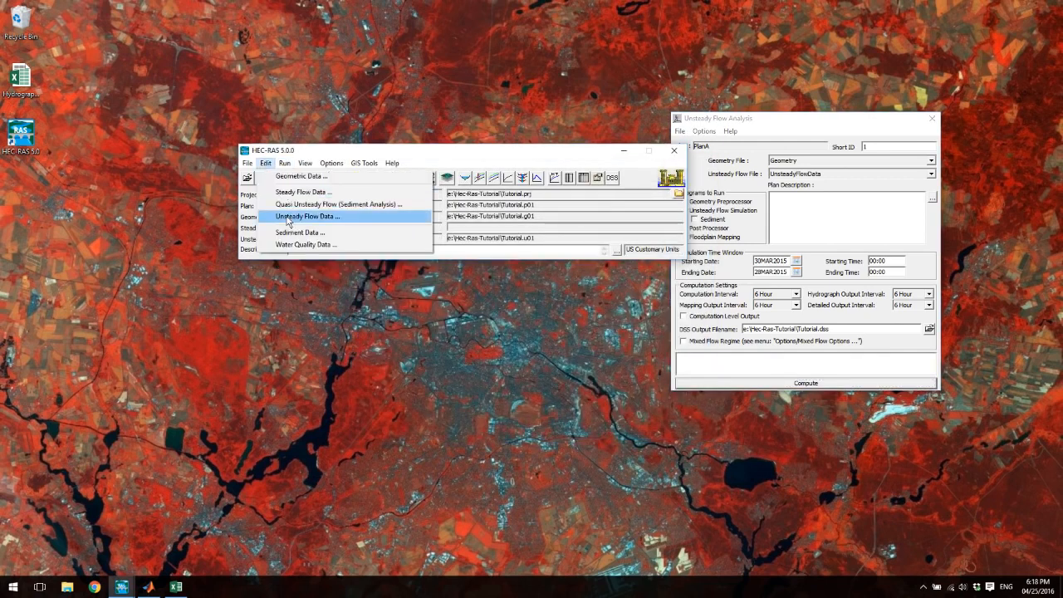
left_click(309, 216)
double_click(320, 227)
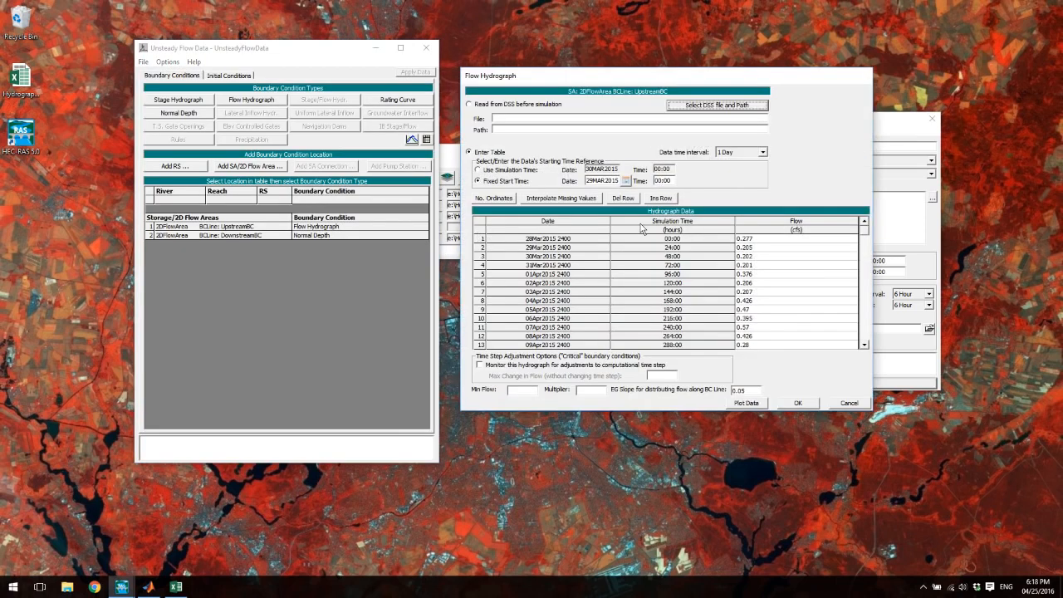
left_click_drag(593, 81, 289, 131)
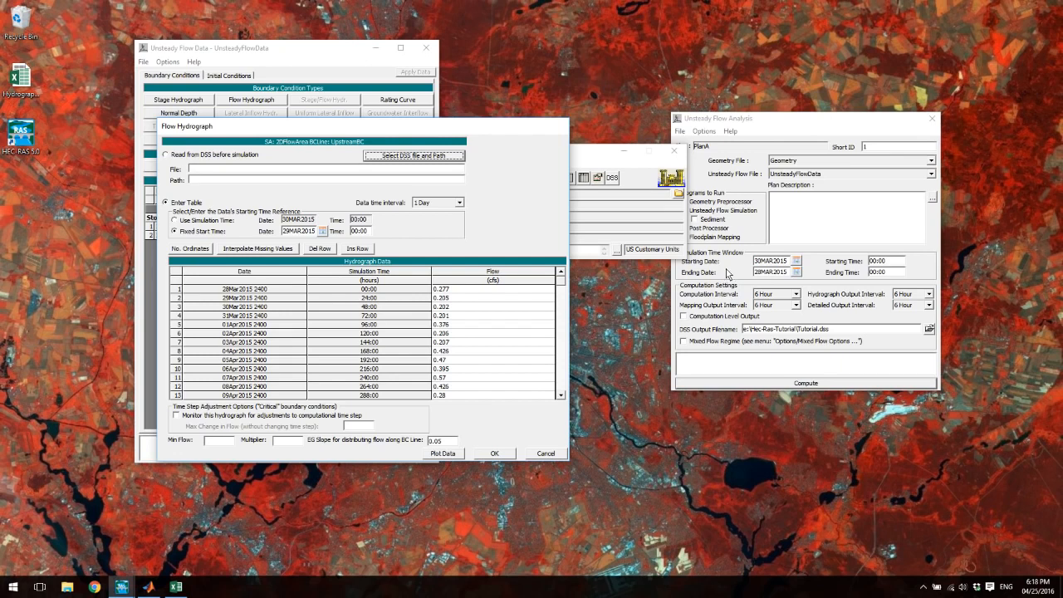
- Set the simulation's starting date to 29MAR2015 to match the hydrograph's fixed start date
left_click(727, 273)
left_click(764, 265)
type("29")
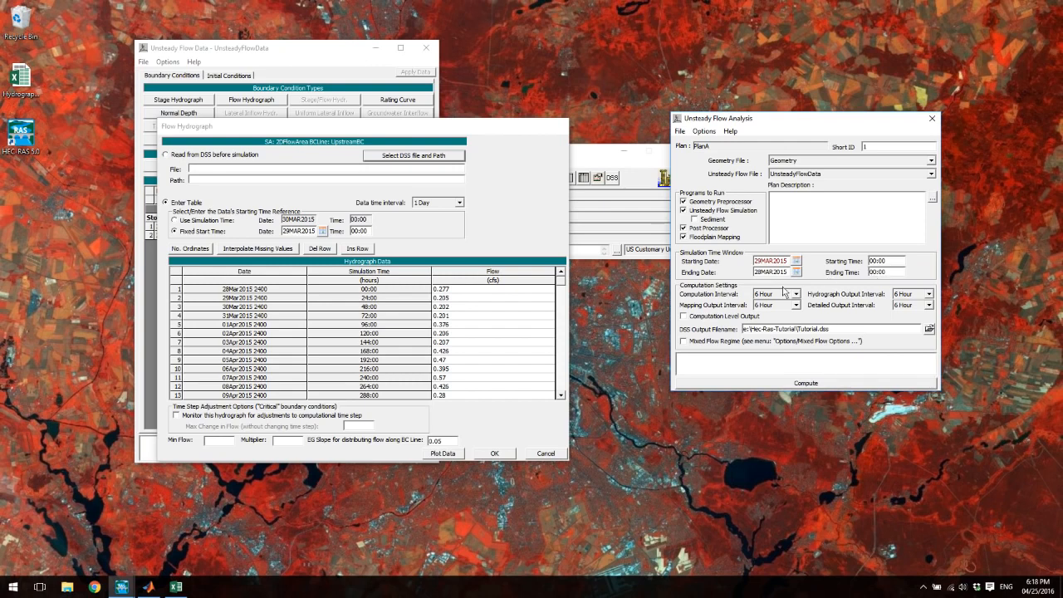
- Check the last dates in the hydrograph table and set the simulation's ending date to 26MAR2015
left_click_drag(561, 287, 560, 395)
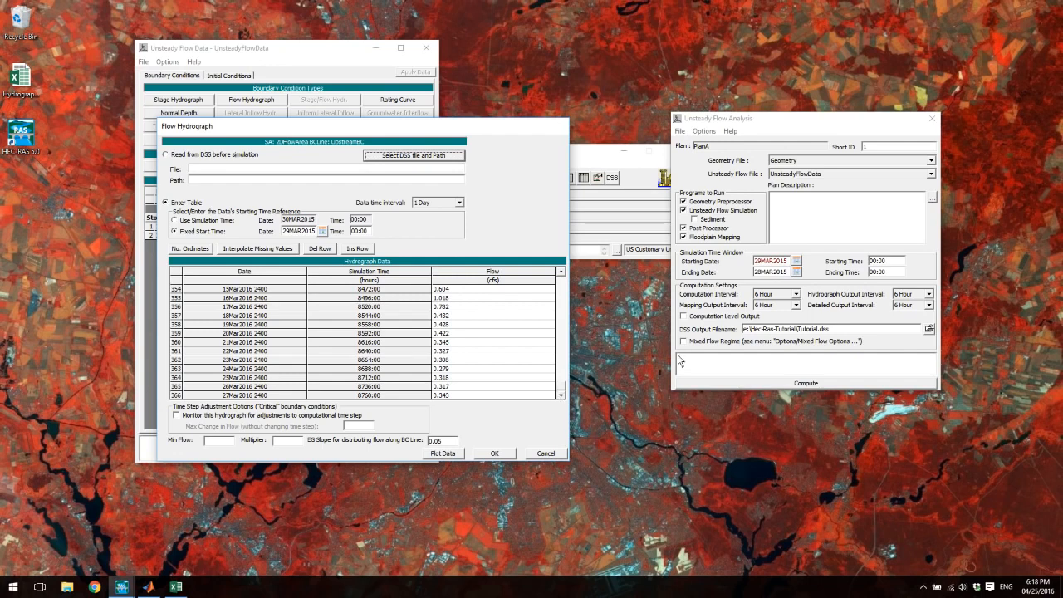
left_click(758, 274)
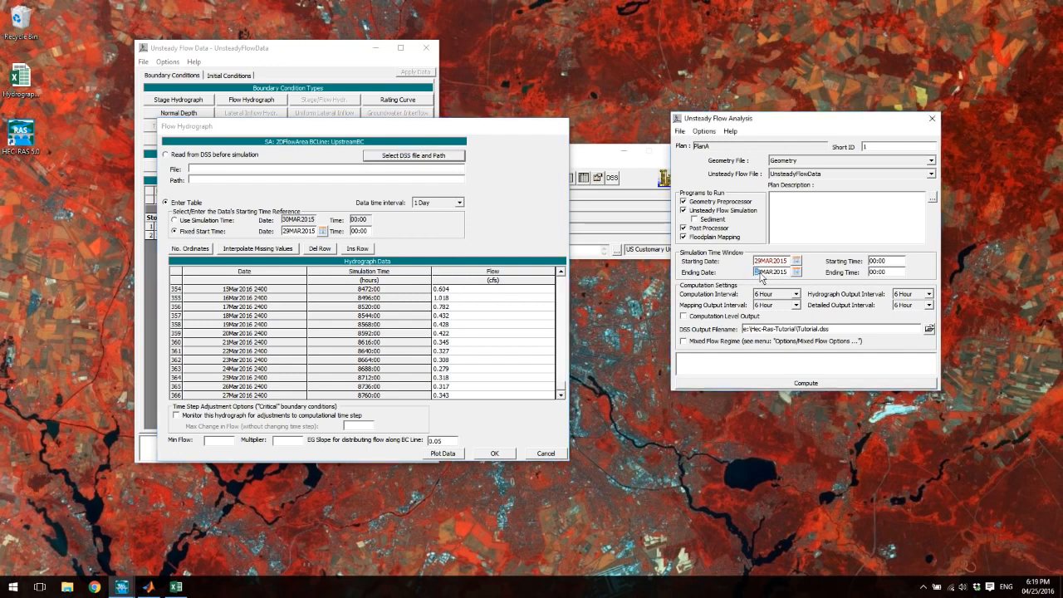
left_click(566, 402)
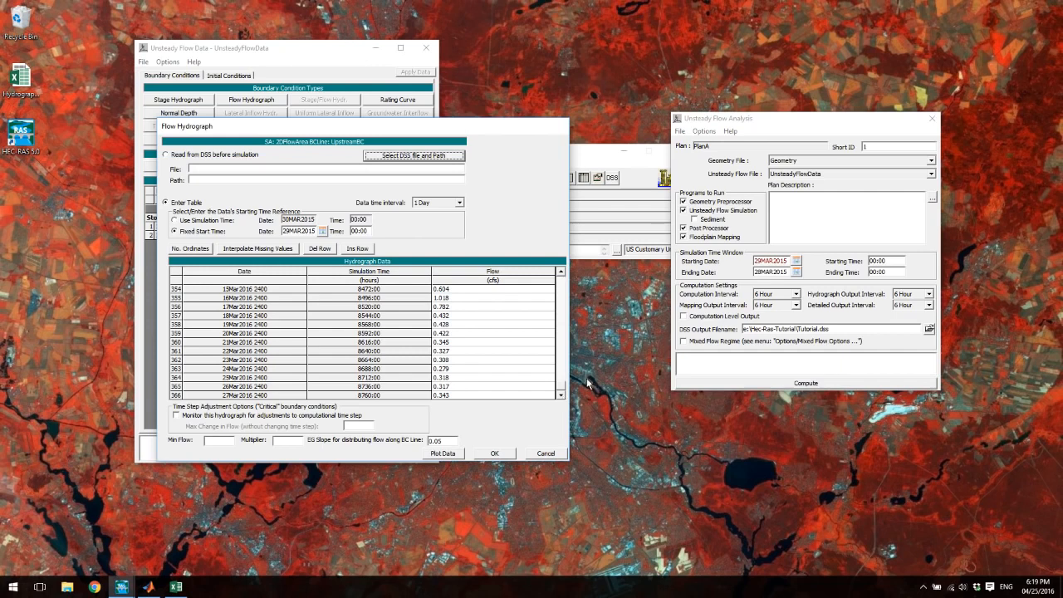
left_click(754, 273)
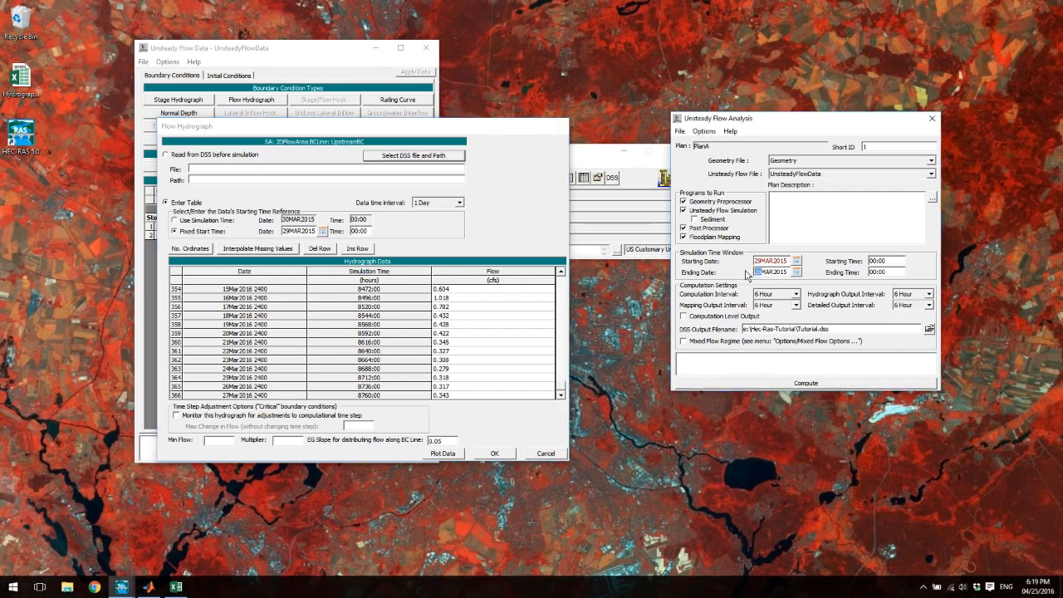
type("25")
- Accept the flow hydrograph, close the unsteady flow data editor, and save both the plan and the project
left_click(494, 453)
left_click(680, 131)
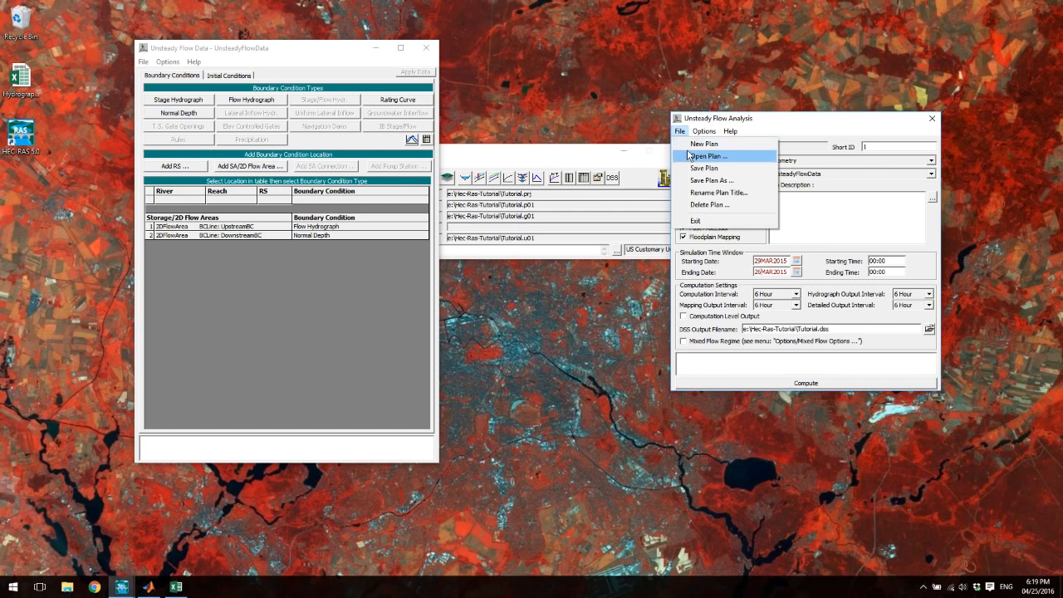
left_click(703, 168)
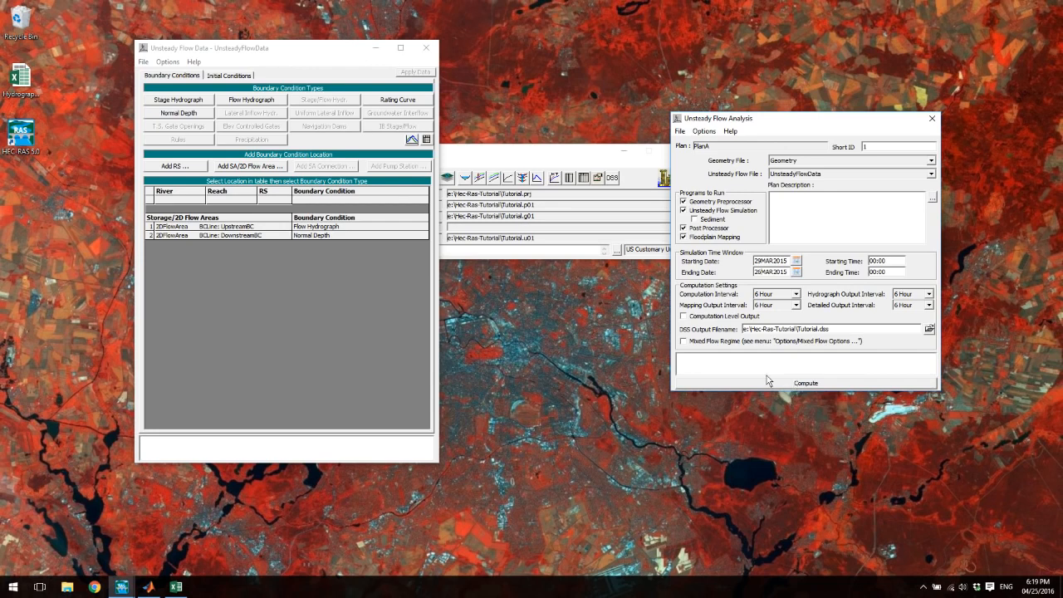
left_click(427, 47)
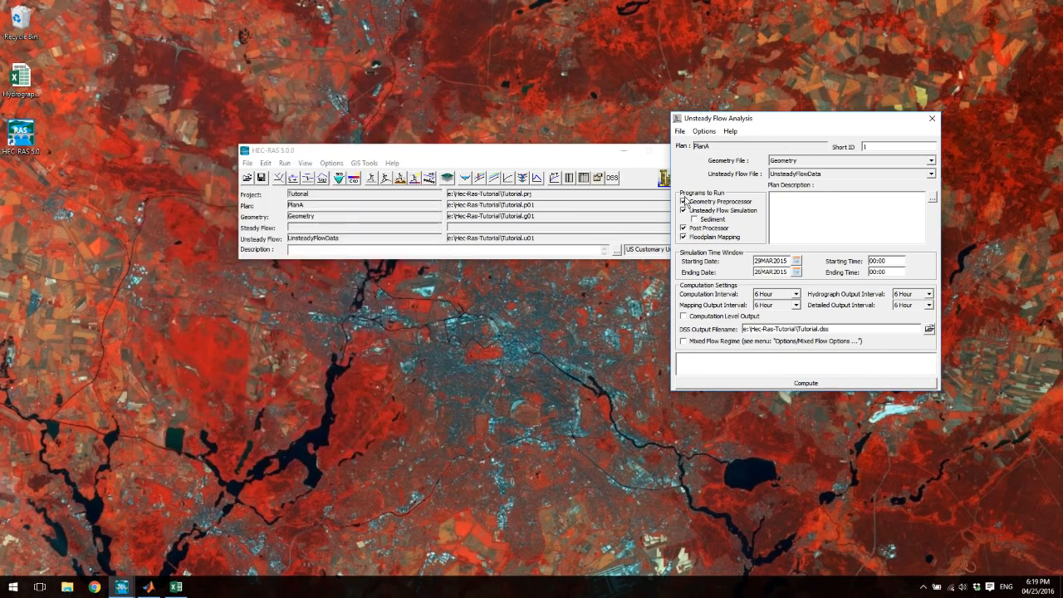
left_click(261, 180)
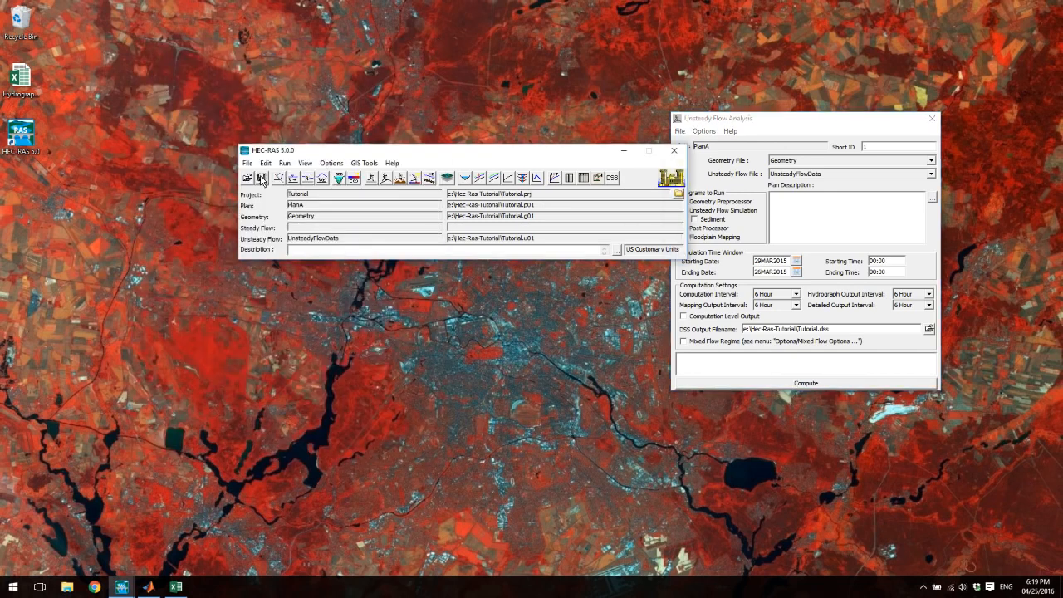
- Try to compute PlanA again with the 29MAR2015 to 26MAR2015 time window, and close the error report
left_click_drag(742, 116, 716, 112)
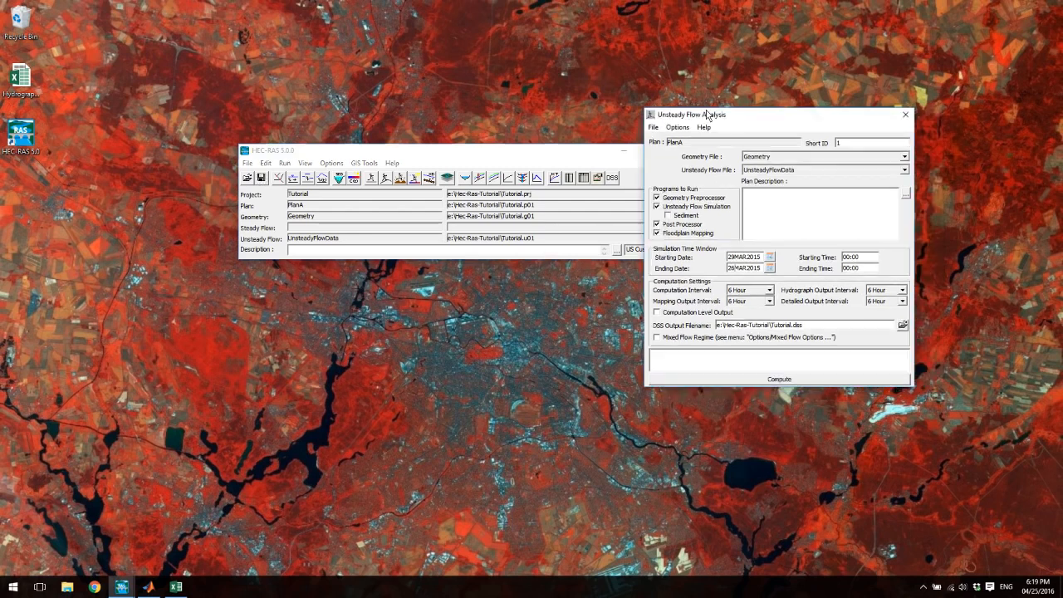
left_click(769, 381)
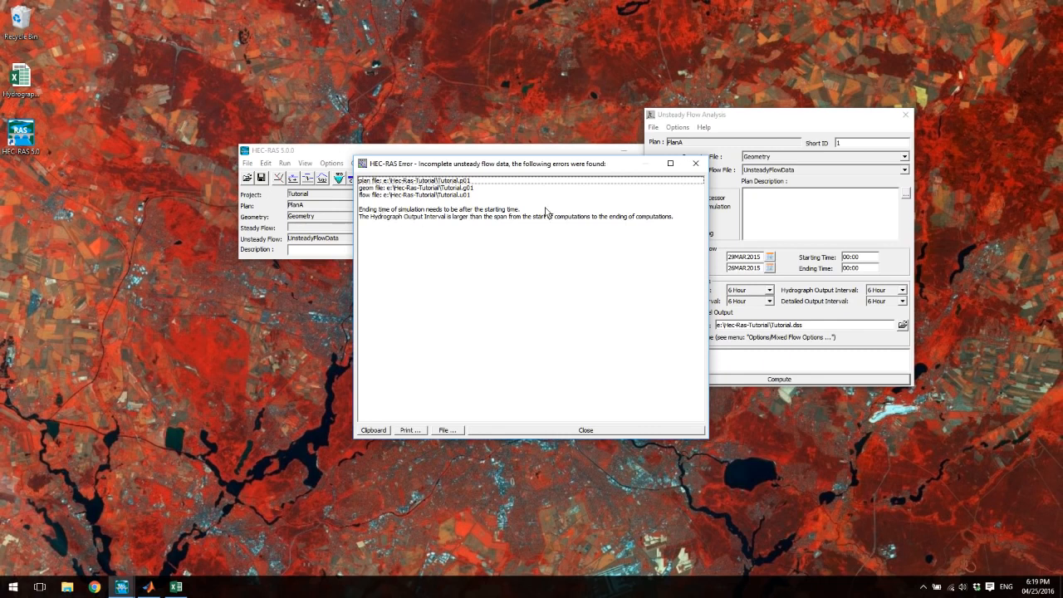
left_click(573, 430)
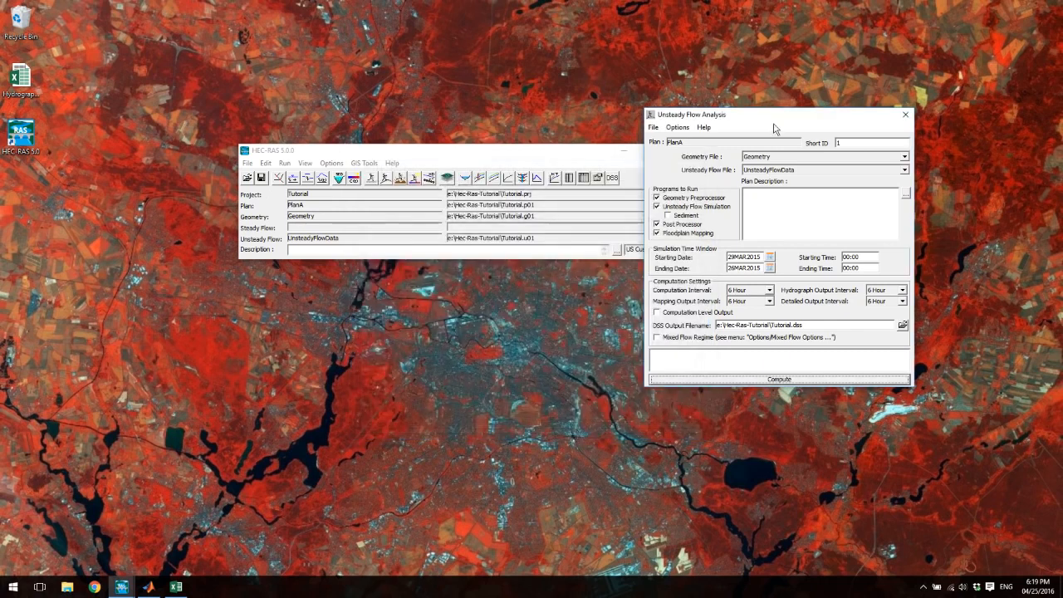
- Set the simulation's ending date to 26MAR2016 and save the plan
left_click(761, 270)
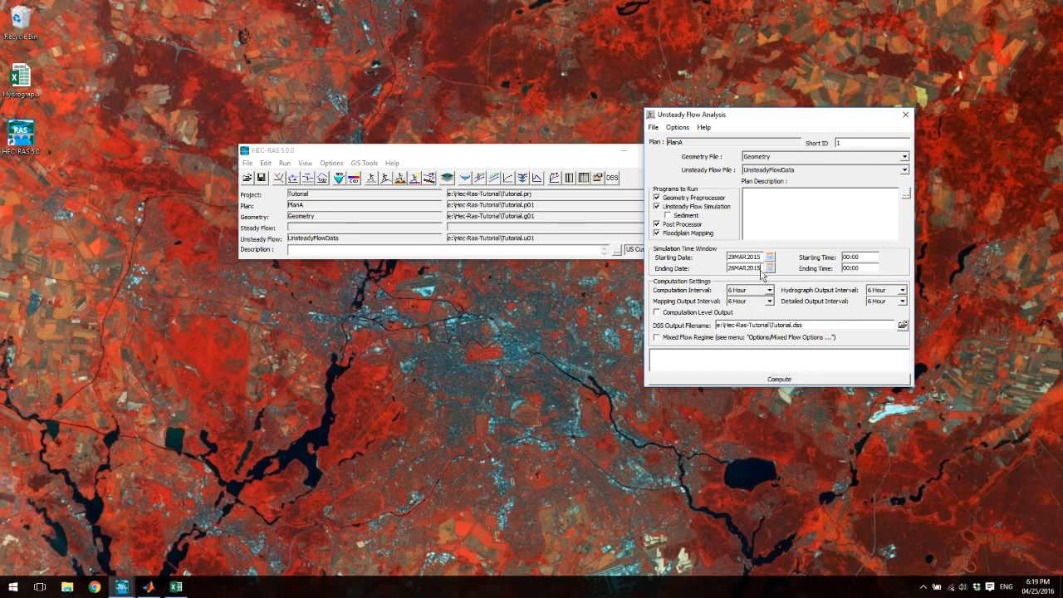
left_click(770, 268)
left_click(831, 307)
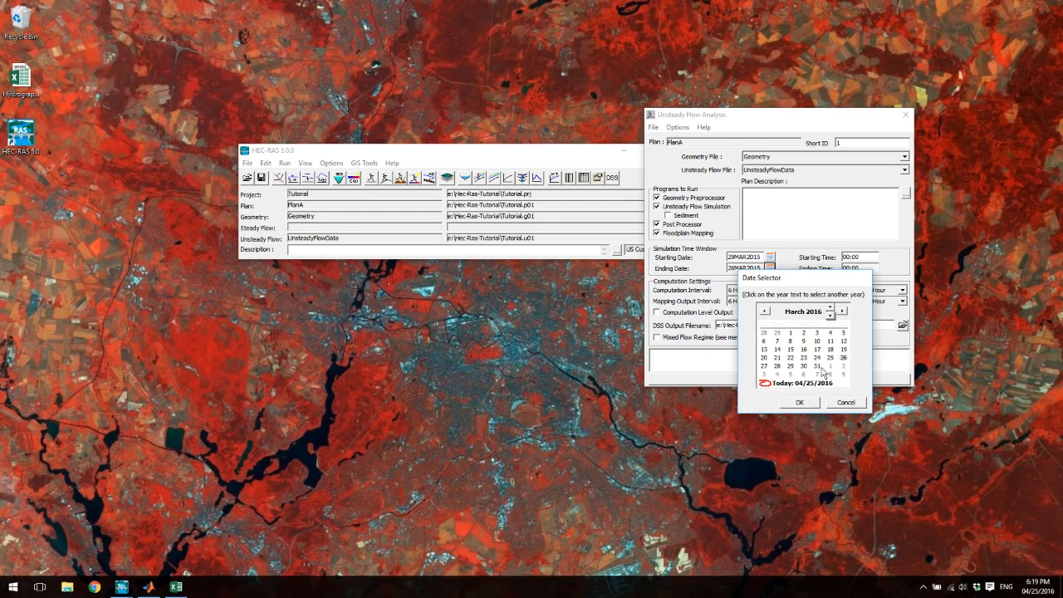
left_click(764, 366)
left_click(843, 360)
left_click(797, 402)
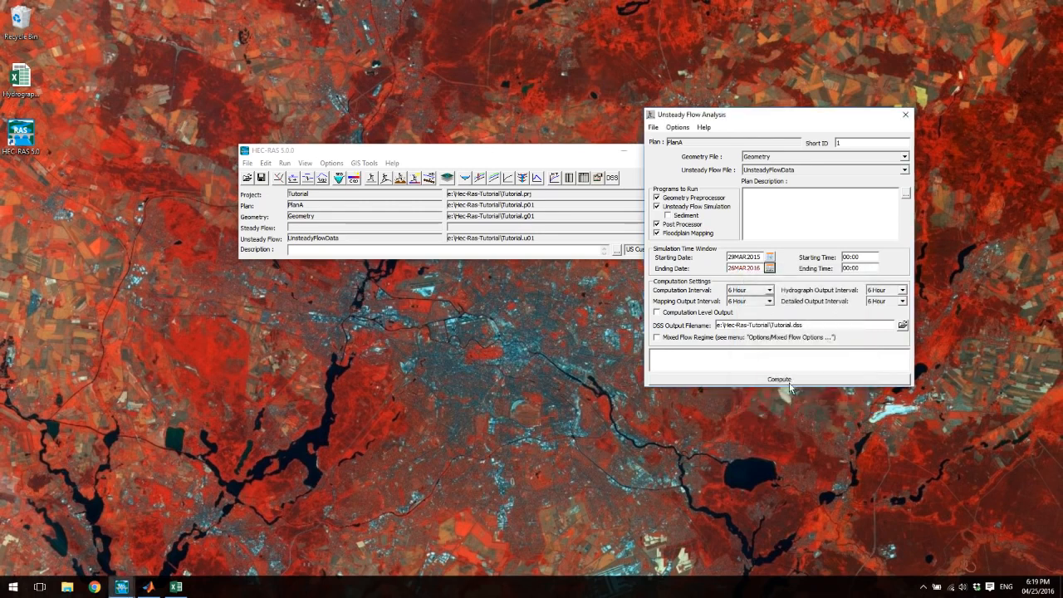
left_click(653, 127)
left_click(674, 161)
- Check the UpstreamBC flow hydrograph's start date and table in the unsteady flow data, accept it, and close the editor
left_click(339, 153)
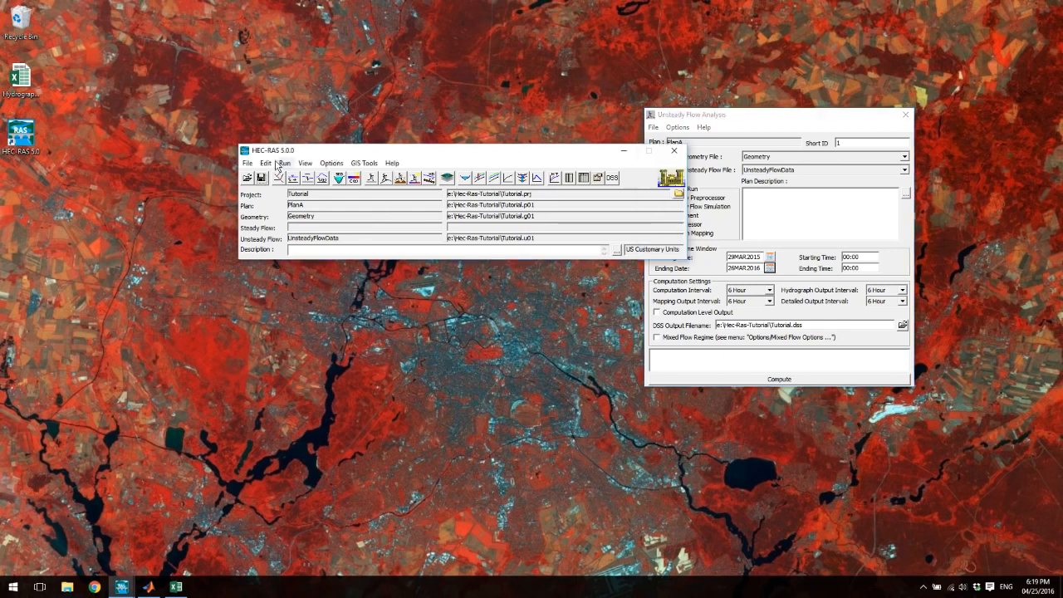
left_click(267, 163)
left_click(306, 216)
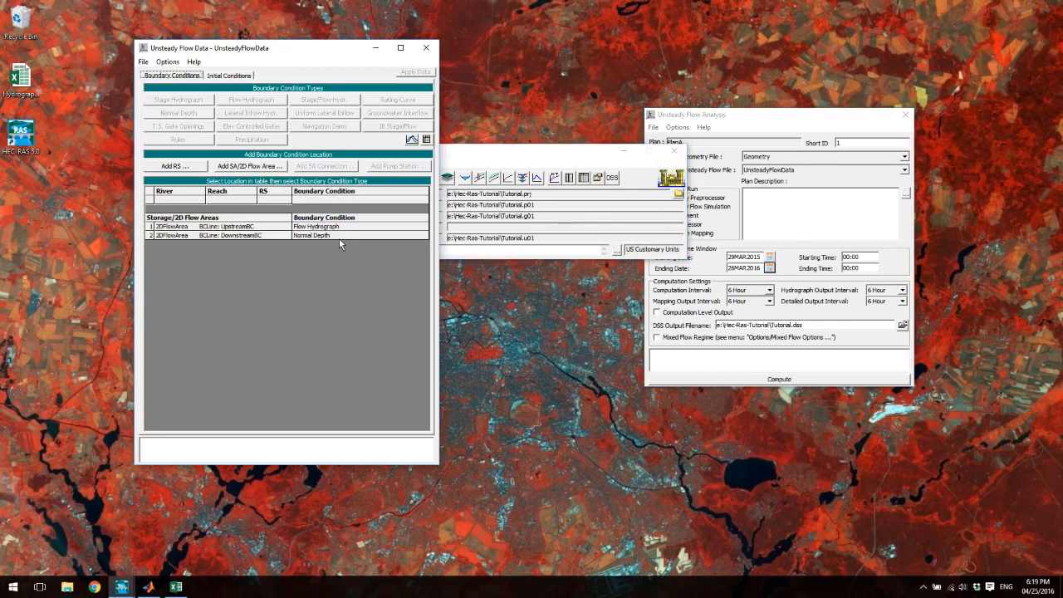
double_click(330, 231)
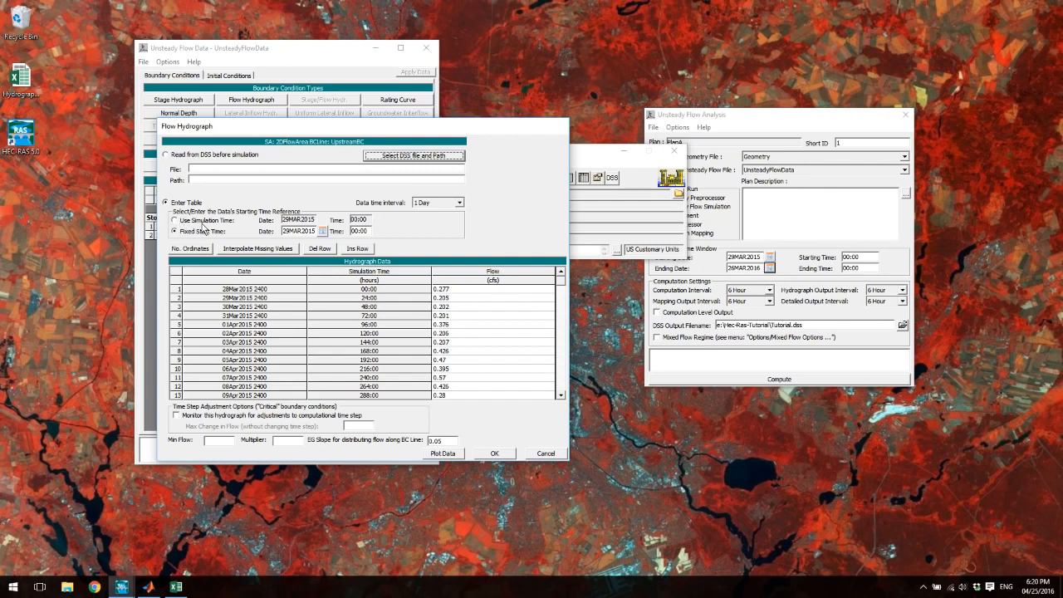
left_click(494, 453)
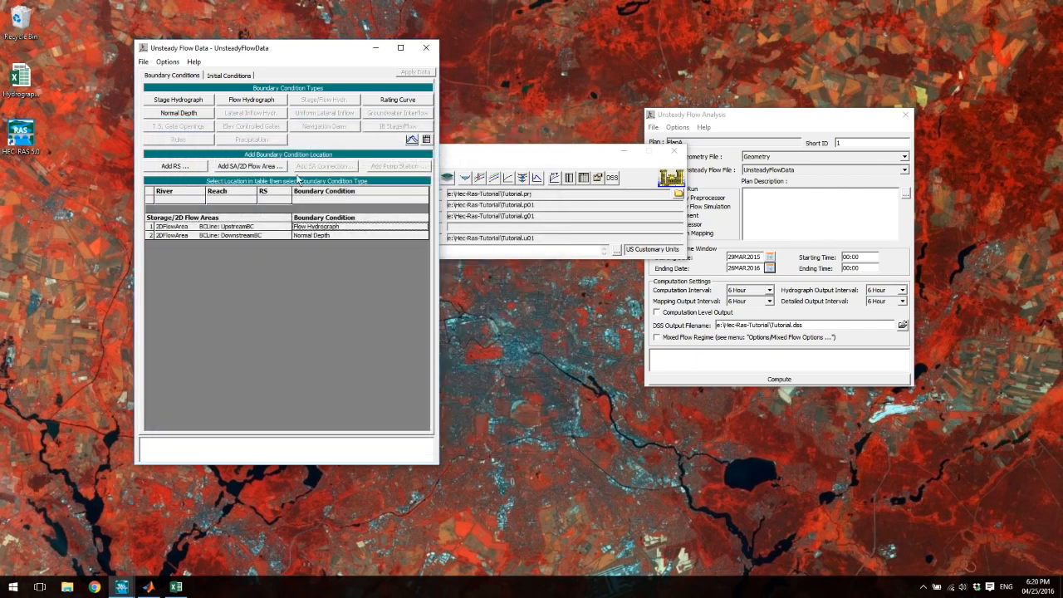
left_click(426, 47)
- Compute PlanA, review the computation messages, and close the computation and unsteady flow analysis windows
left_click_drag(773, 121, 534, 162)
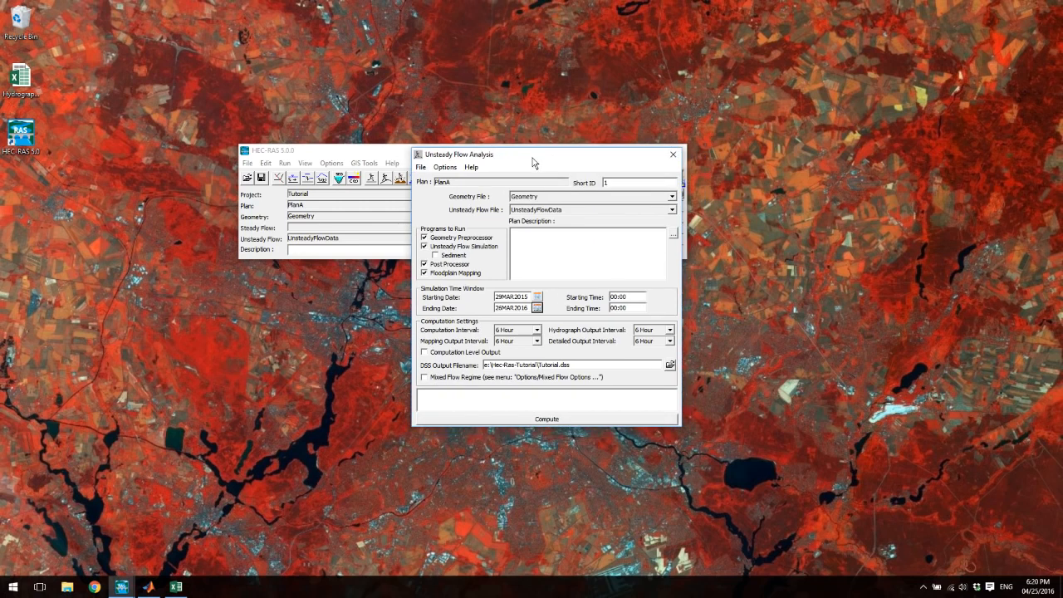
left_click(546, 420)
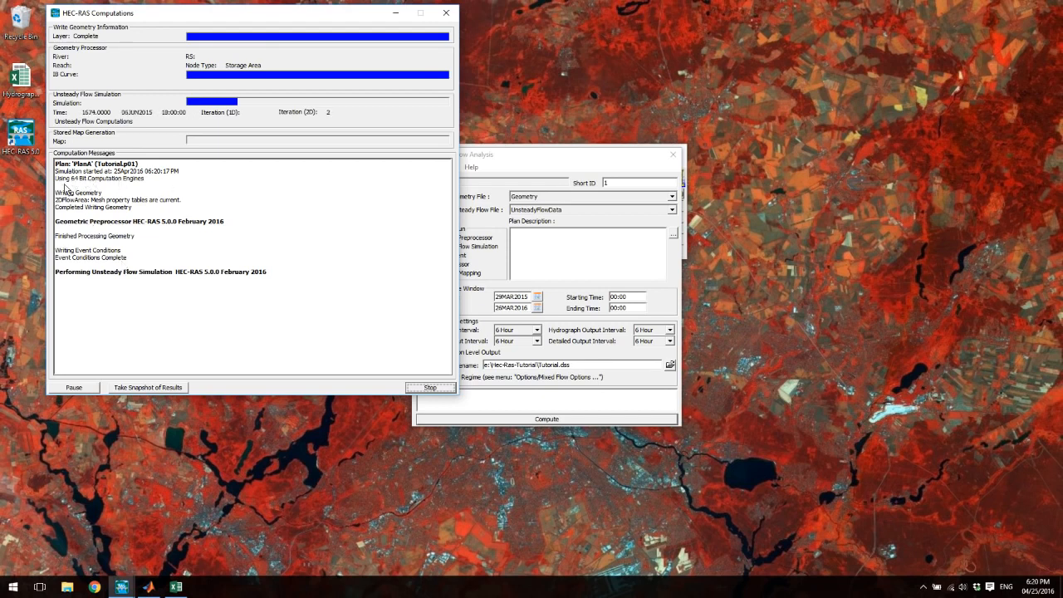
left_click_drag(56, 193, 192, 207)
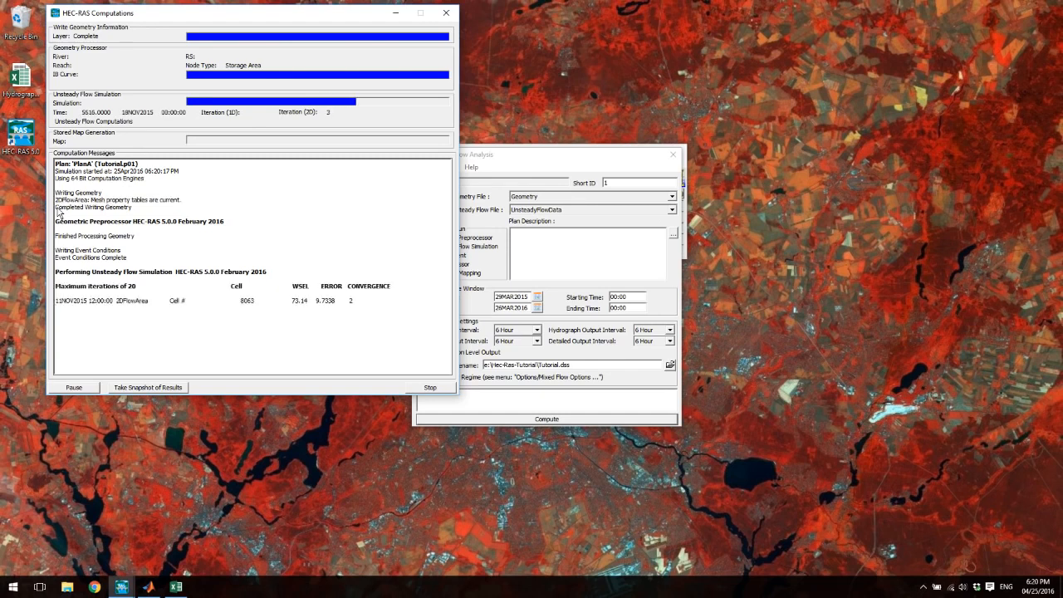
mouse_move(59, 205)
left_mouse_down()
mouse_move(189, 206)
mouse_move(47, 212)
left_mouse_up()
left_click(182, 205)
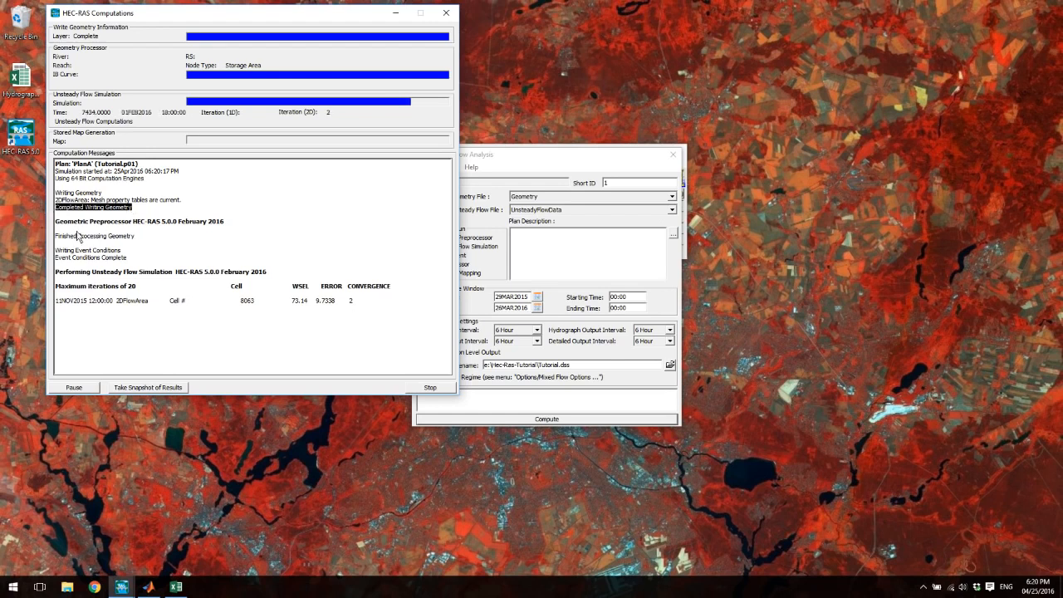
left_click_drag(55, 222, 228, 226)
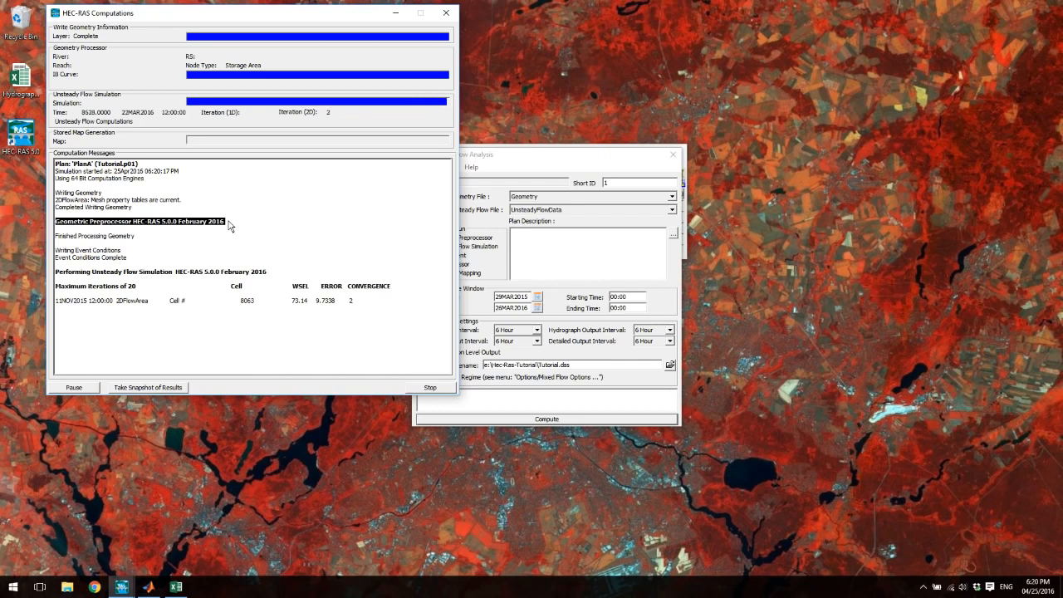
scroll(425, 267, "up", 5)
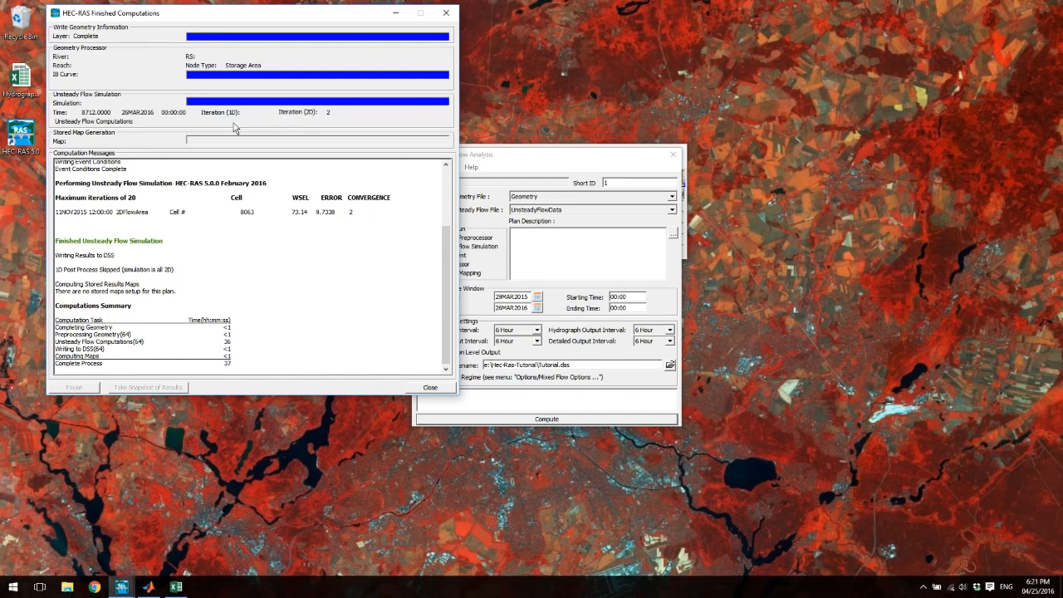
left_click(426, 388)
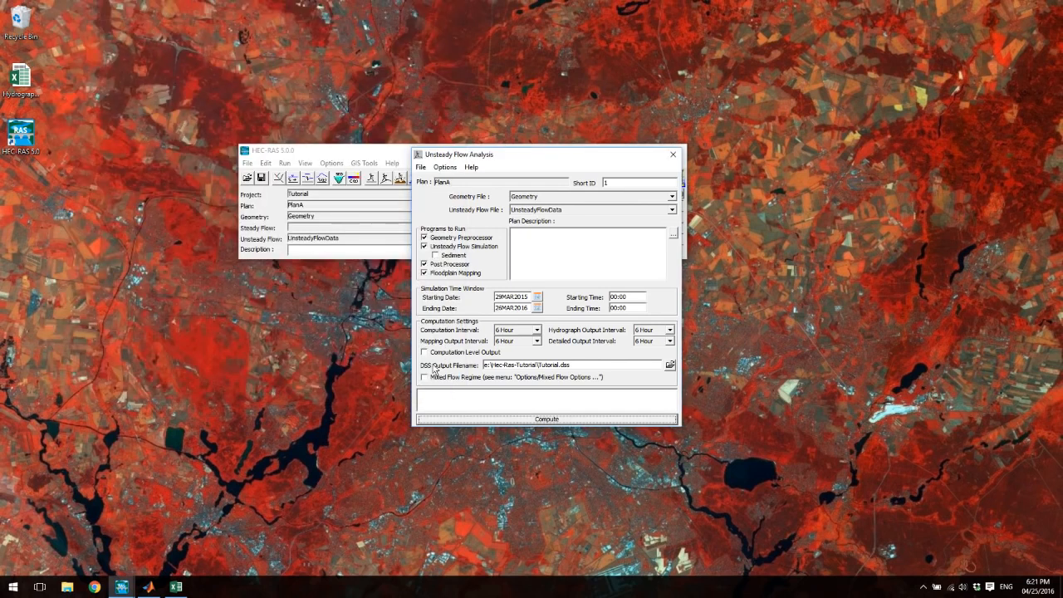
left_click(673, 154)
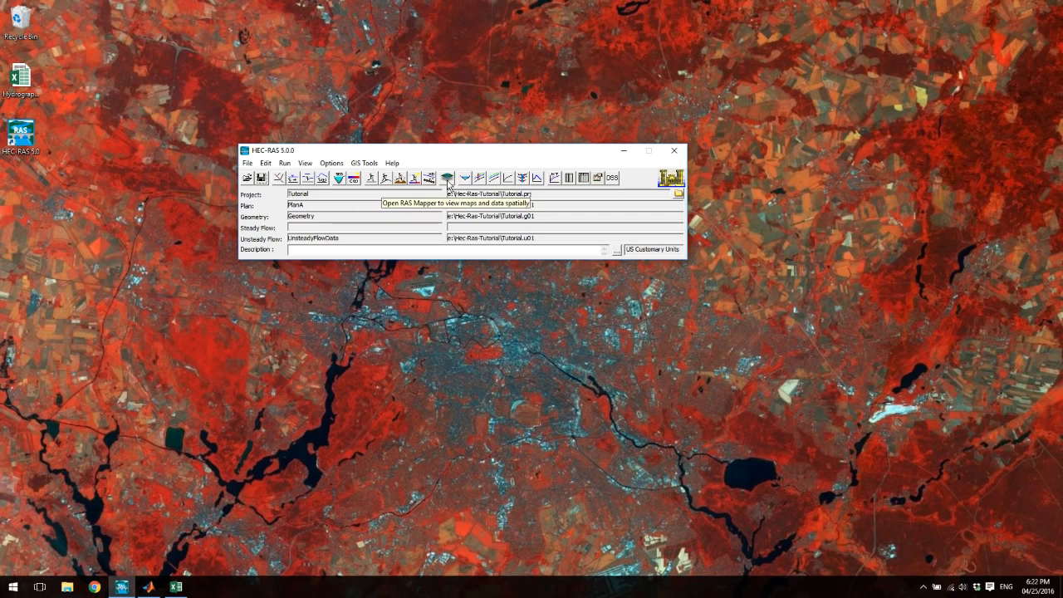
- Open RAS Mapper, hide the map layer, and enlarge the map view by maximizing the window and narrowing the layer list
left_click(448, 179)
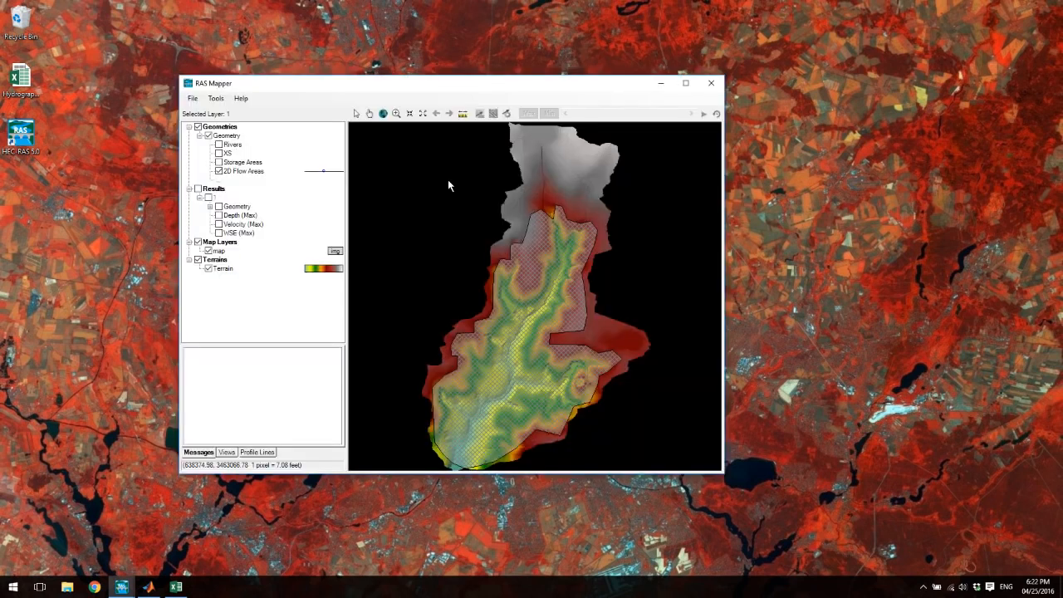
left_click(209, 251)
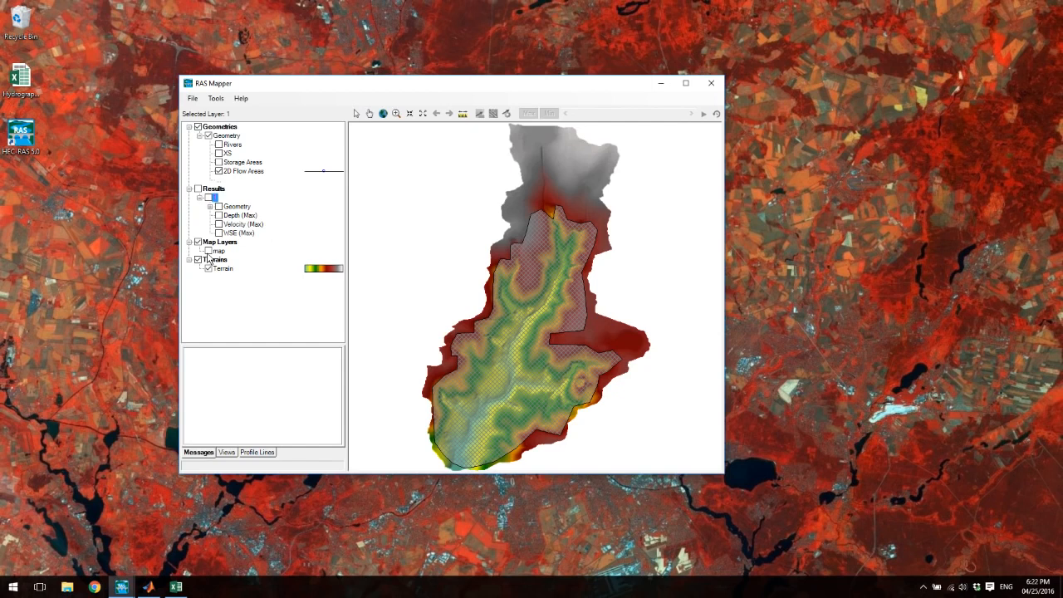
left_click(686, 83)
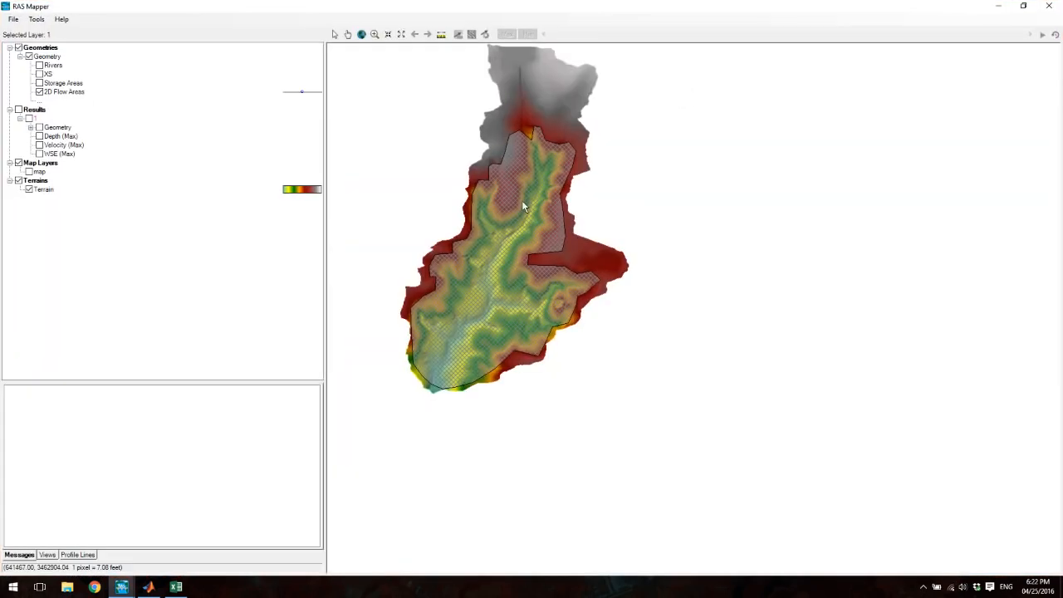
left_click_drag(325, 251, 184, 250)
left_click_drag(119, 247, 116, 247)
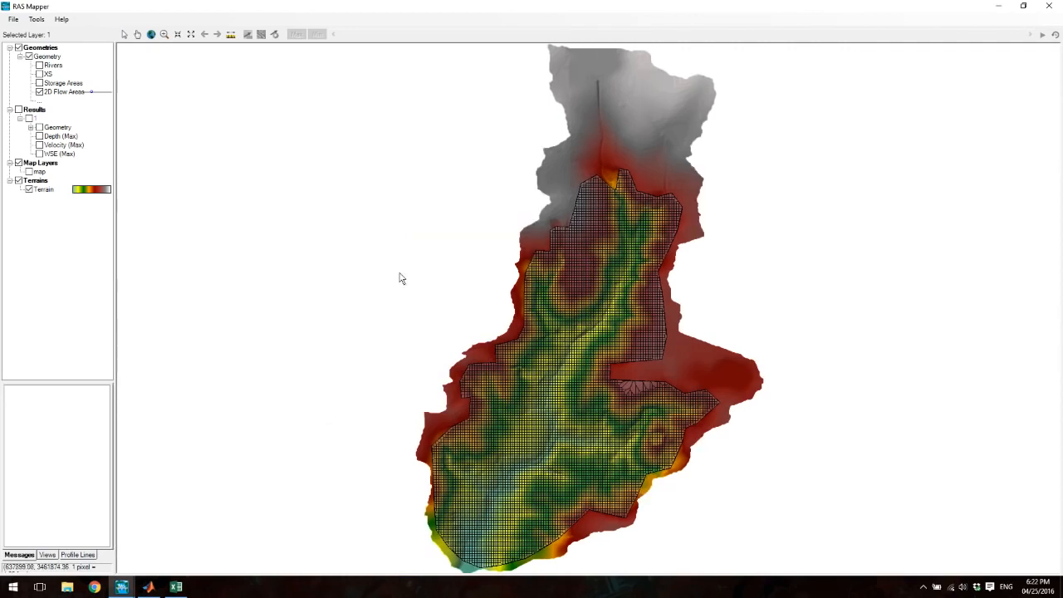
- Examine the display and available layer options of the 2D Flow Areas and XS geometry layers
left_click(39, 92)
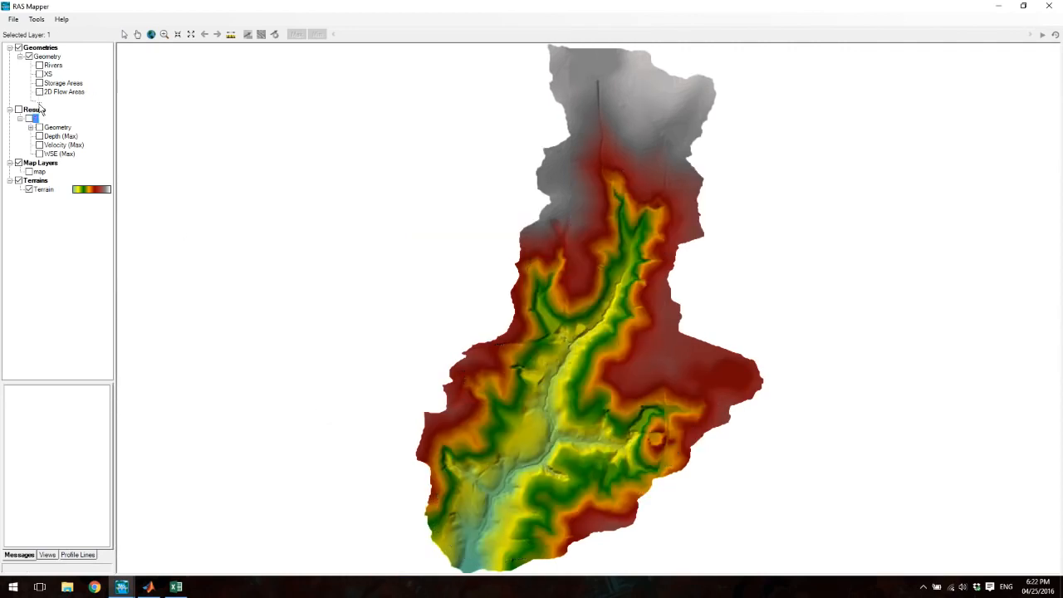
left_click(39, 92)
left_click(60, 93)
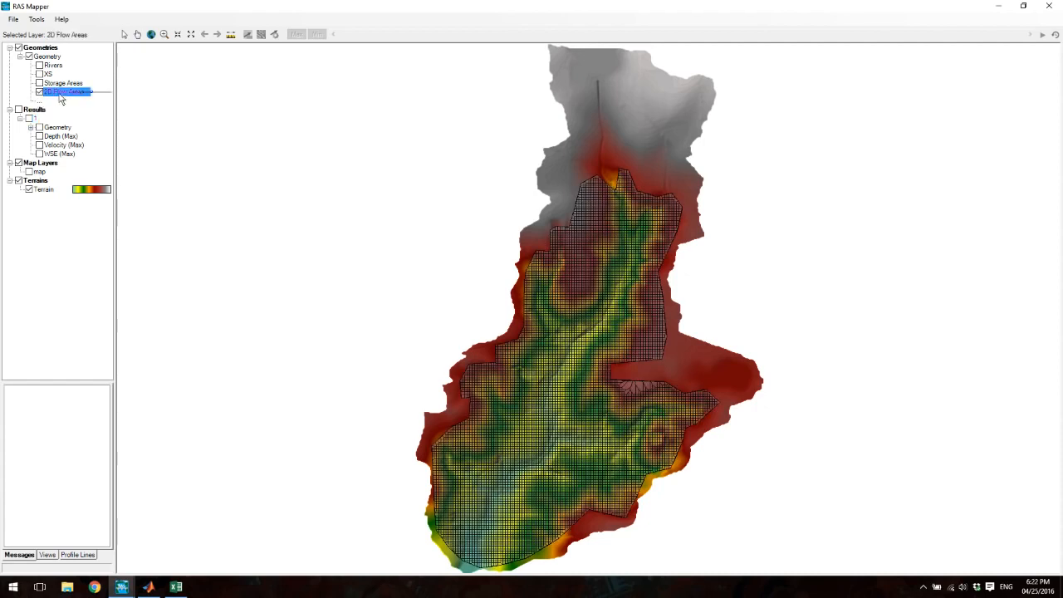
right_click(59, 94)
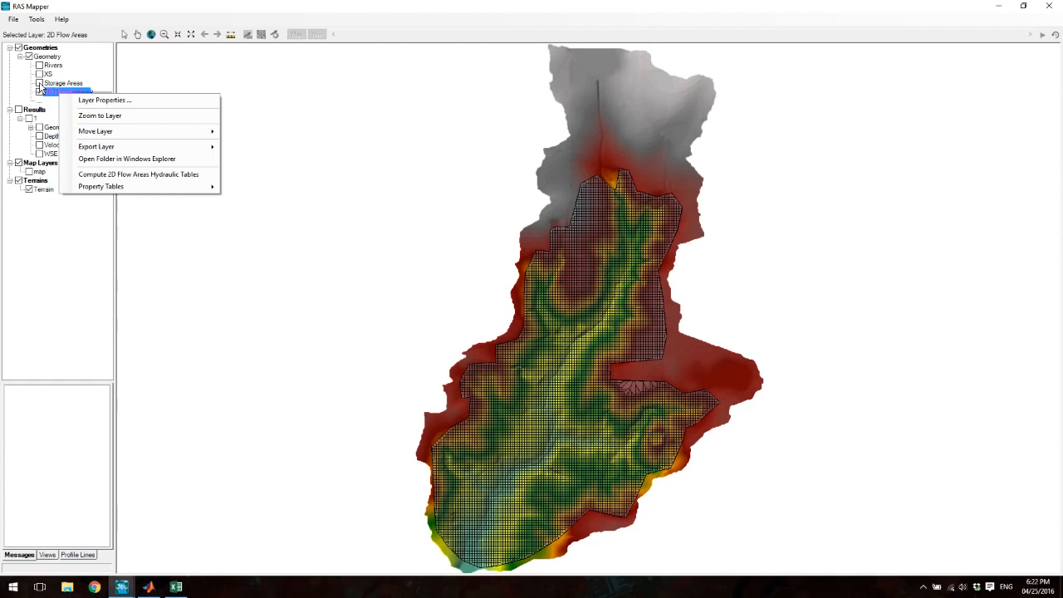
key("Escape")
right_click(47, 75)
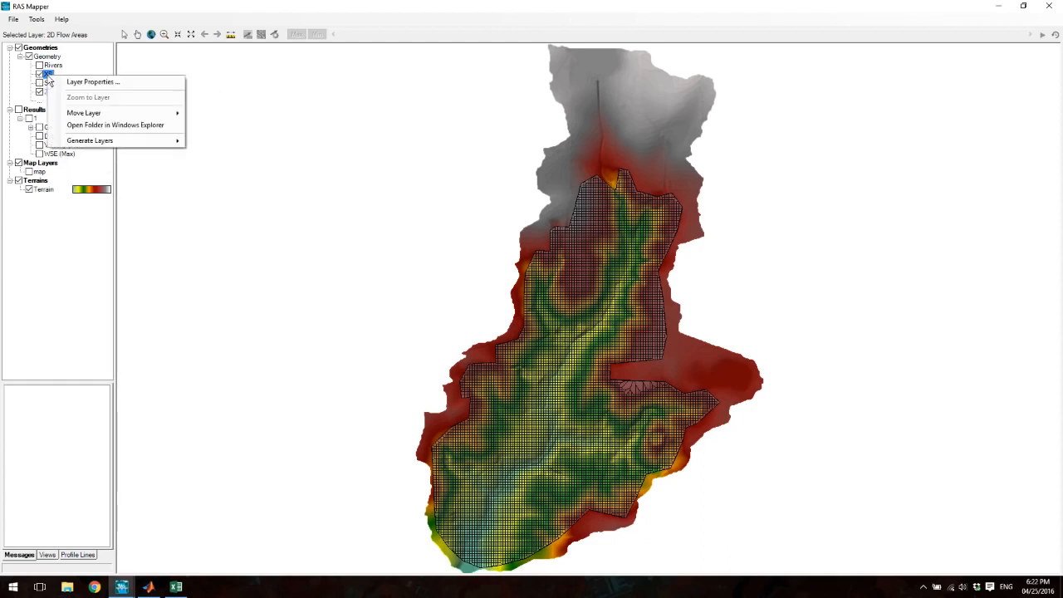
mouse_move(79, 142)
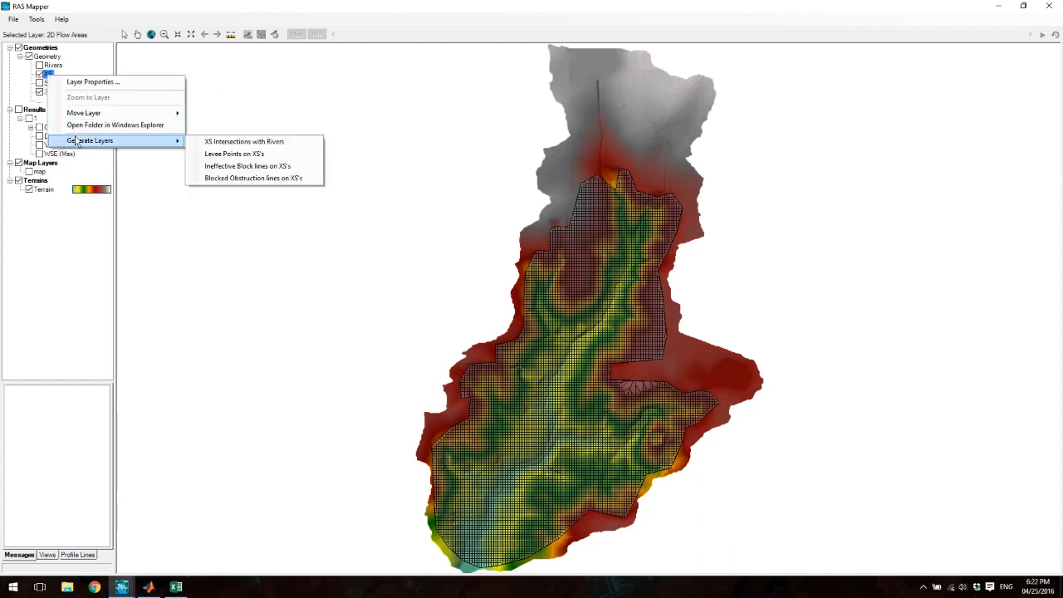
left_click(233, 143)
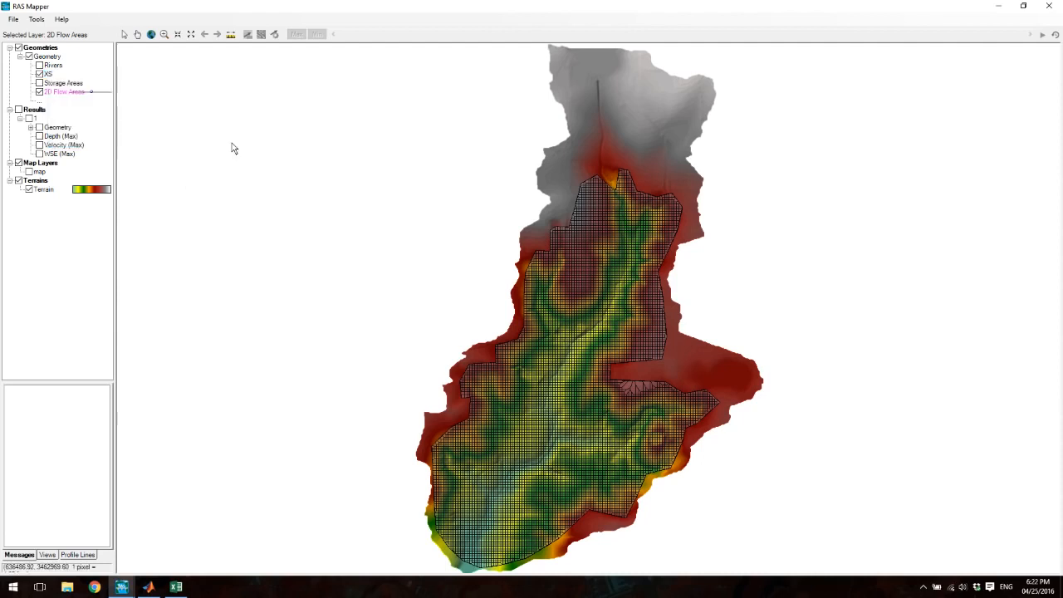
left_click(42, 75)
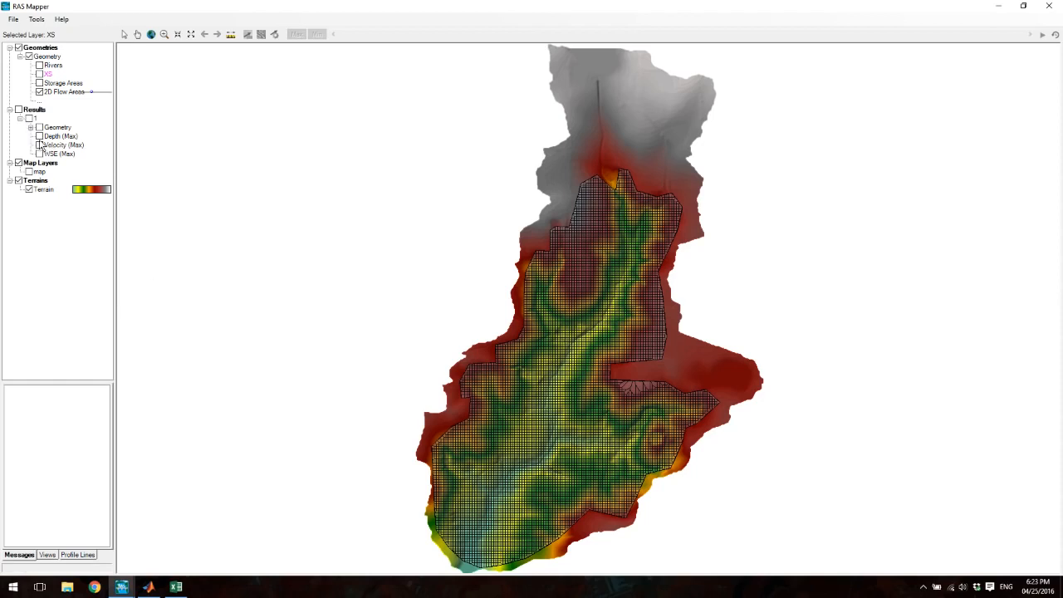
- Show the Depth (Max) result without the 2D Flow Areas mesh, and select the depth layer for animation
left_click(39, 136)
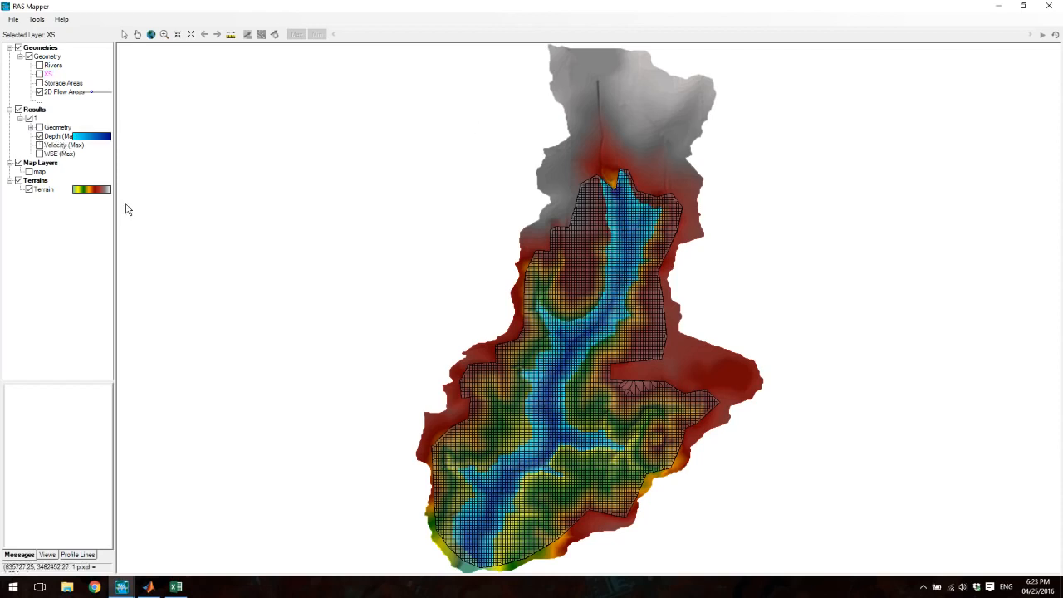
left_click(39, 92)
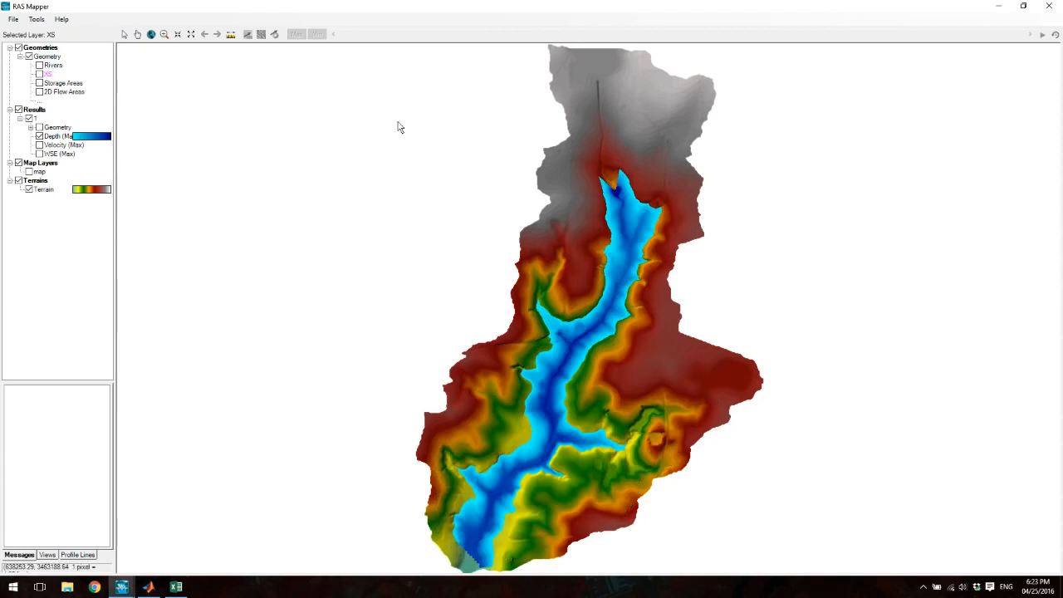
left_click(61, 138)
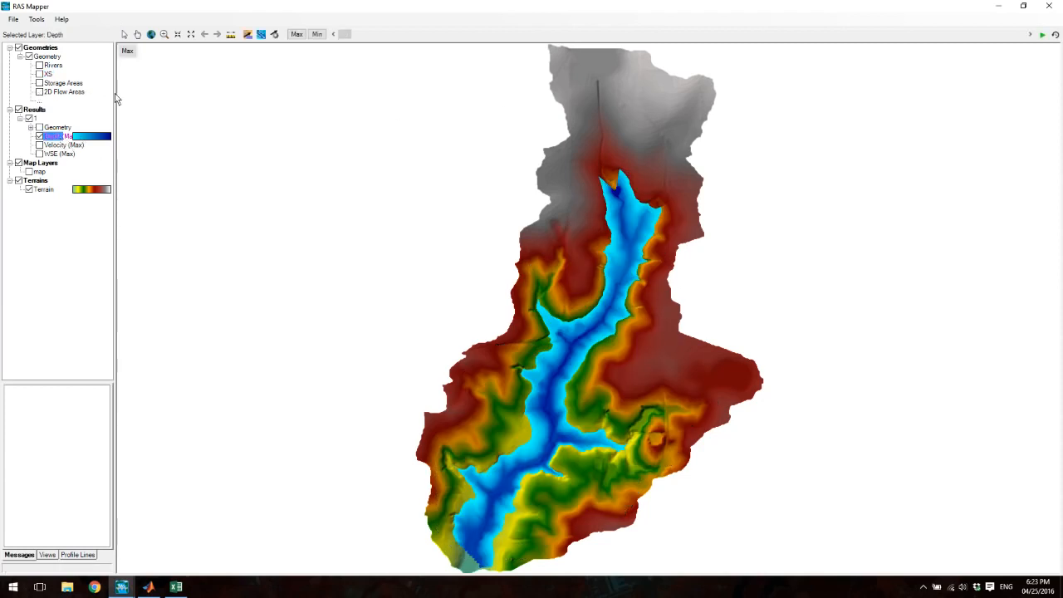
left_click_drag(117, 88, 151, 91)
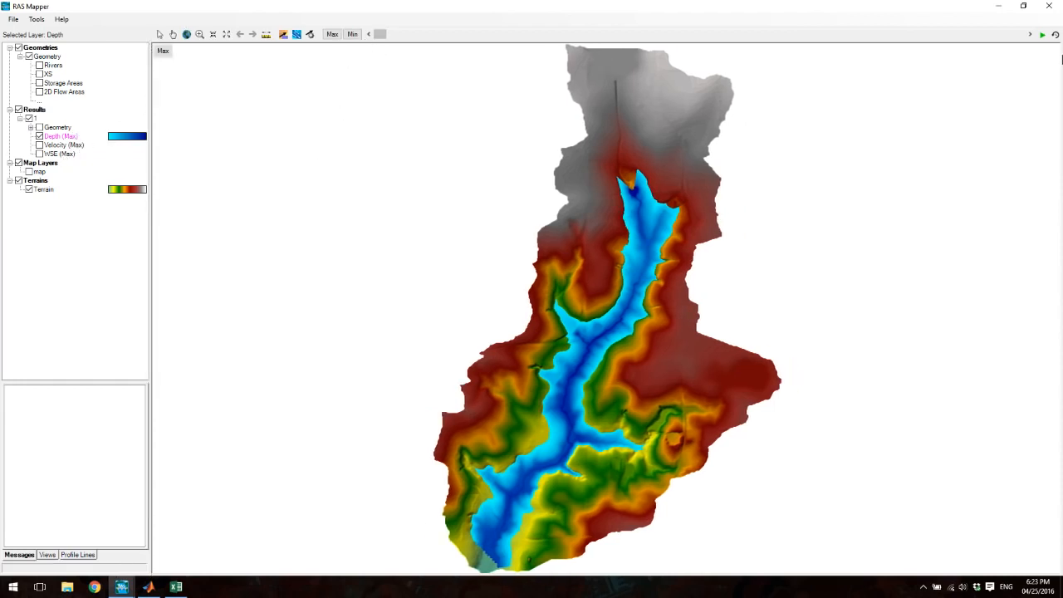
- Check the animation delay and play the depth result's animation over the simulation period
left_click(1055, 36)
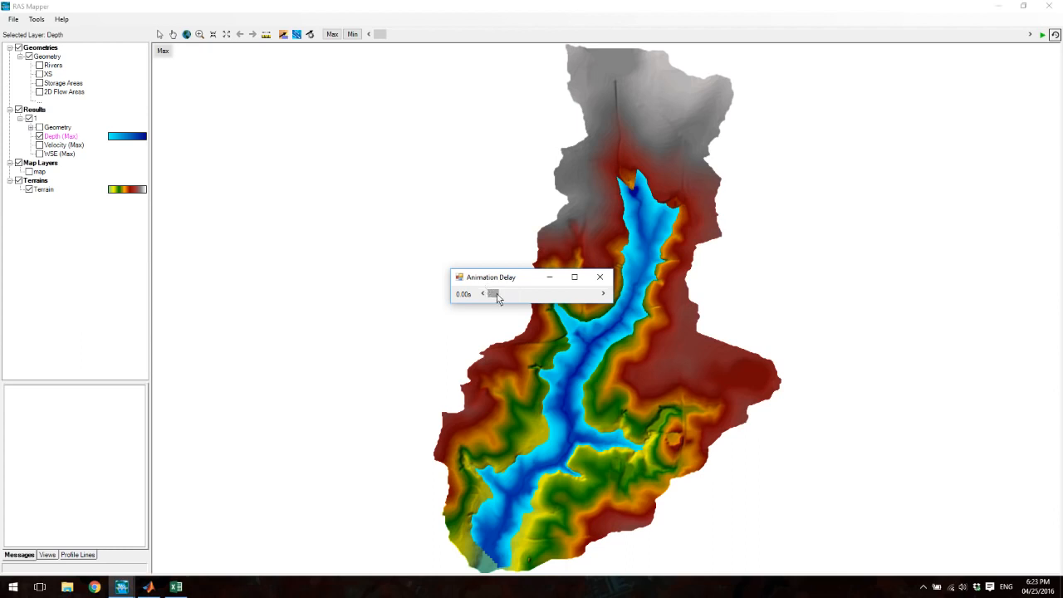
mouse_move(496, 297)
left_mouse_down()
mouse_move(550, 301)
mouse_move(492, 297)
left_mouse_up()
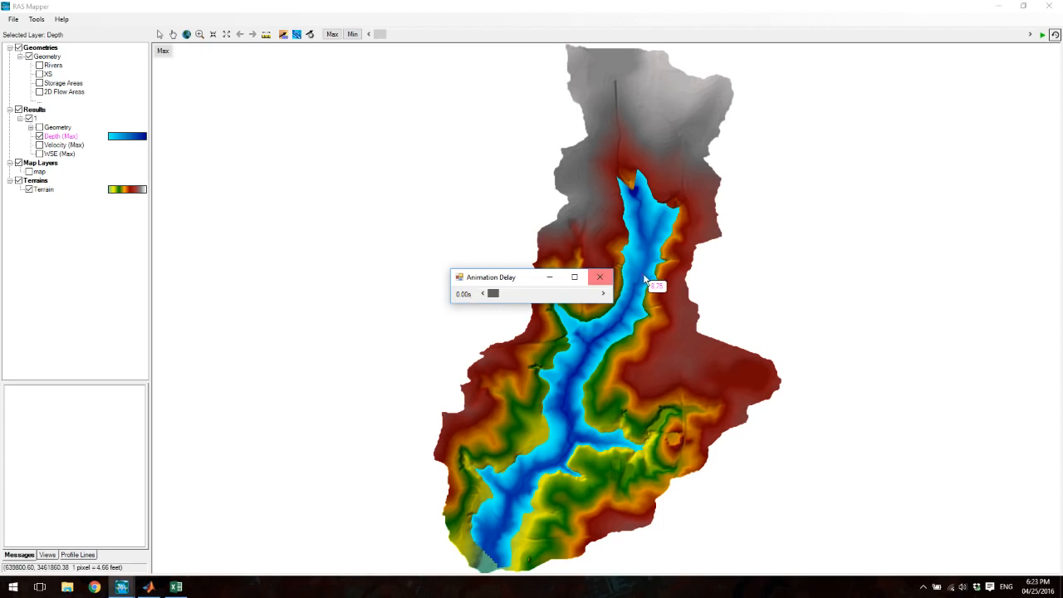
left_click(601, 277)
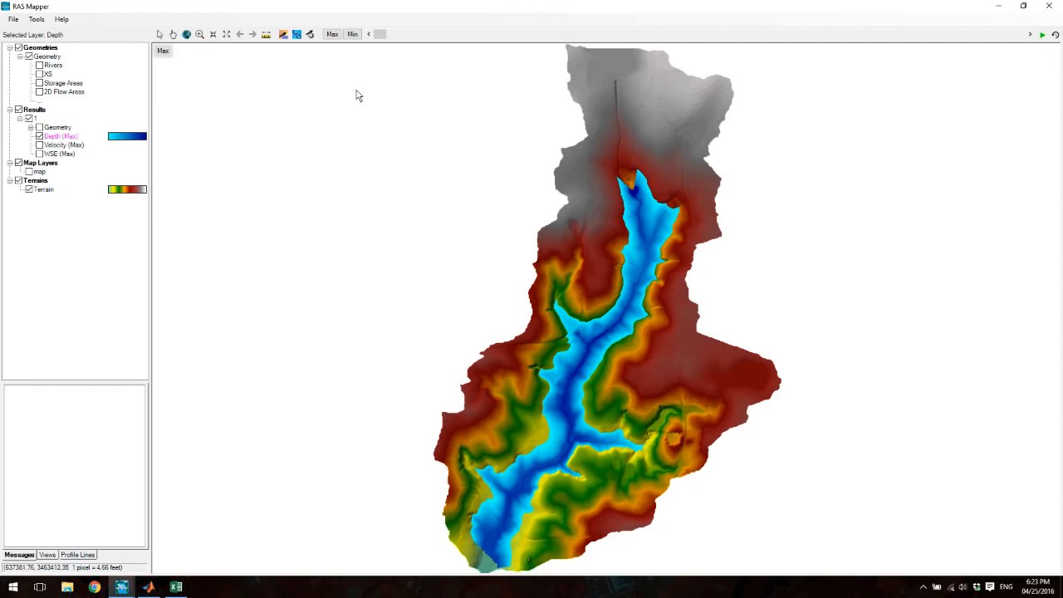
left_click(1043, 36)
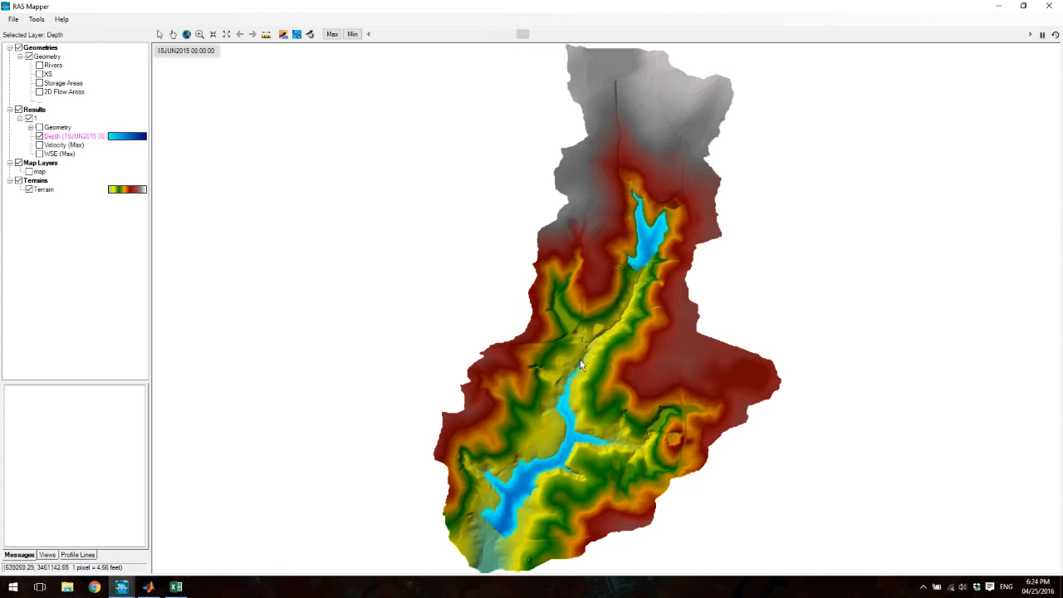
mouse_move(636, 287)
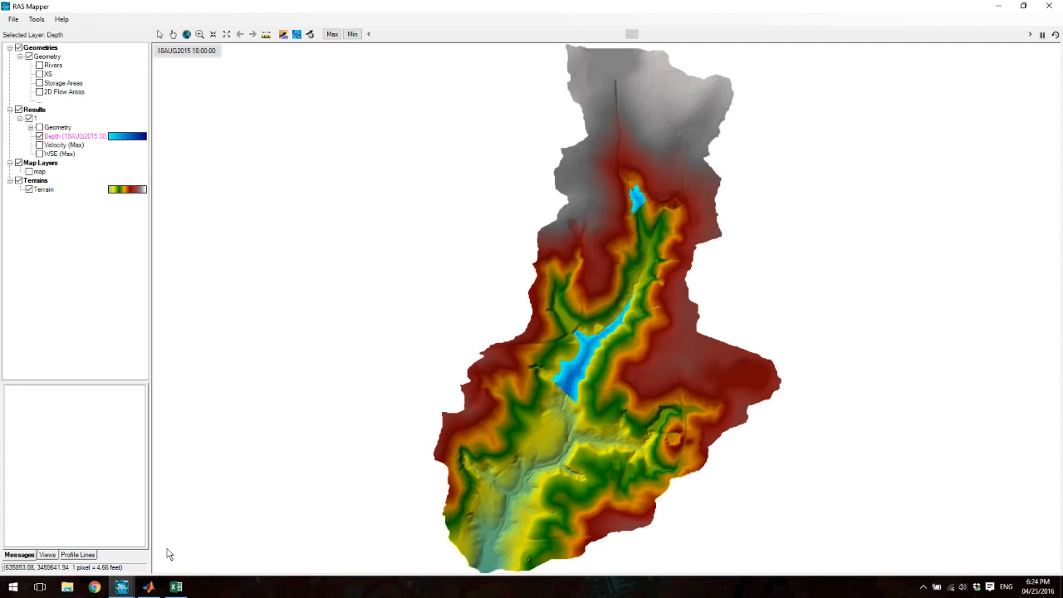
- Switch to the HEC-RAS main window and review the plotted flow hydrograph of the UpstreamBC boundary condition in the unsteady flow data
mouse_move(122, 586)
left_click(60, 540)
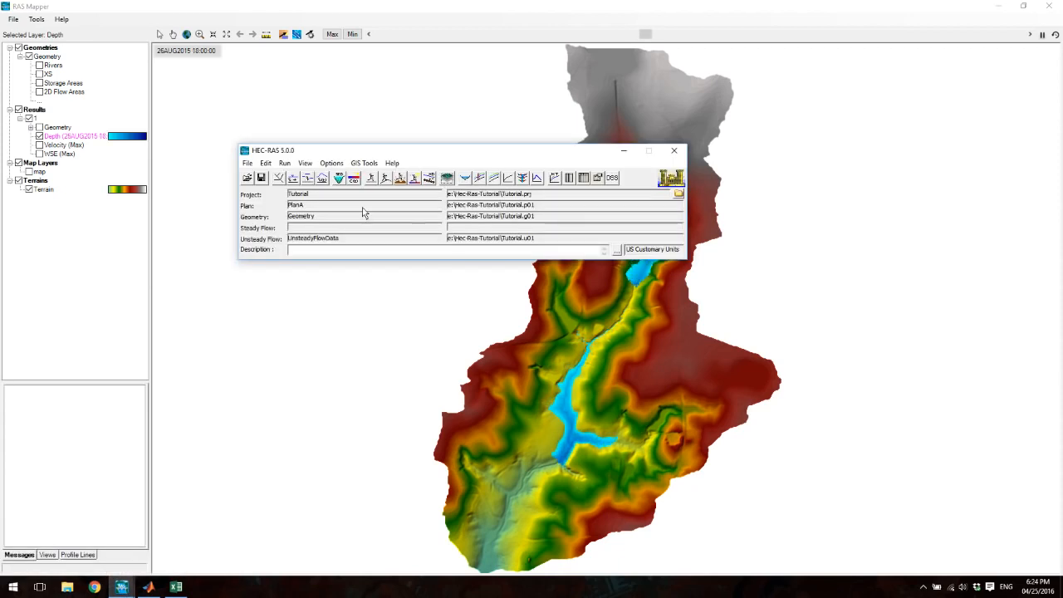
left_click(265, 164)
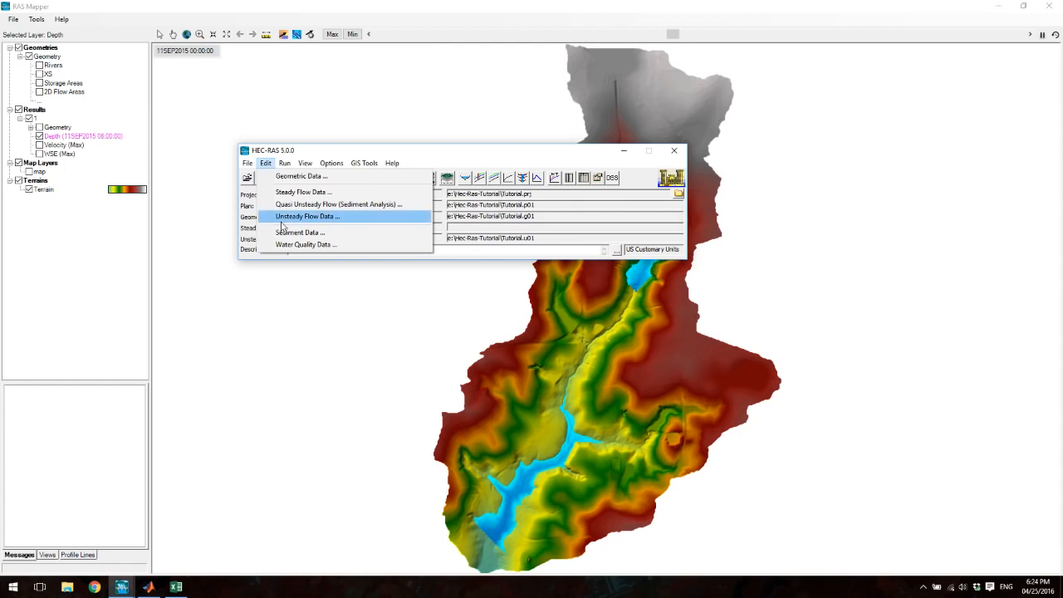
left_click(308, 216)
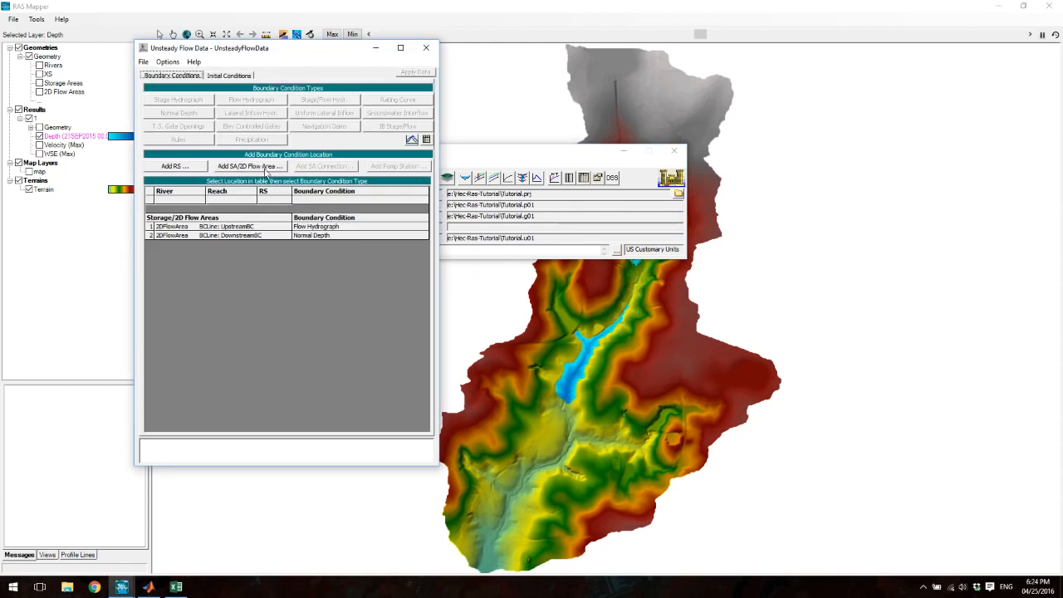
left_click(316, 226)
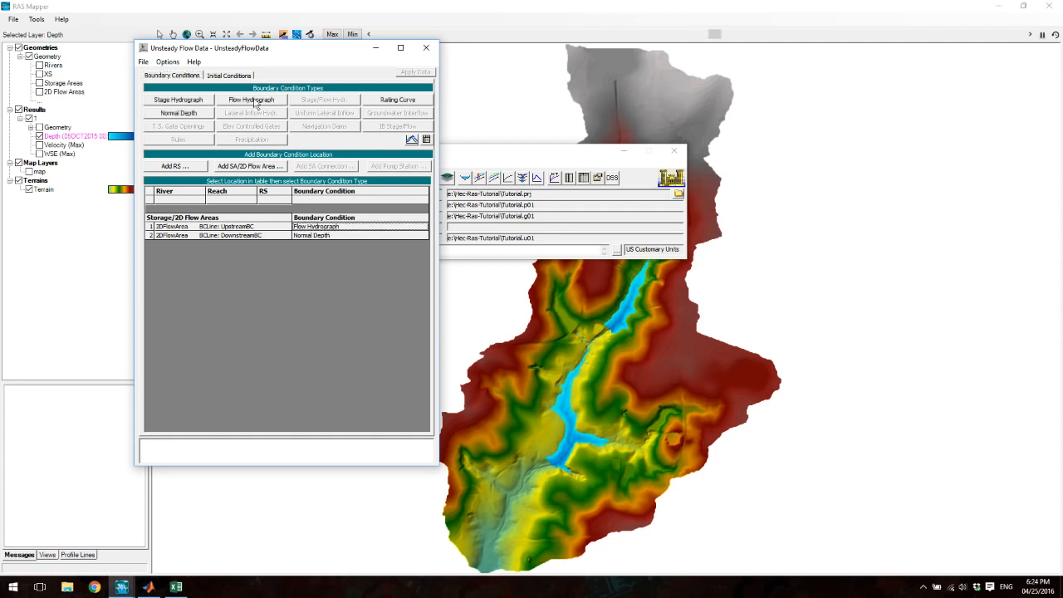
left_click(251, 100)
left_click(444, 455)
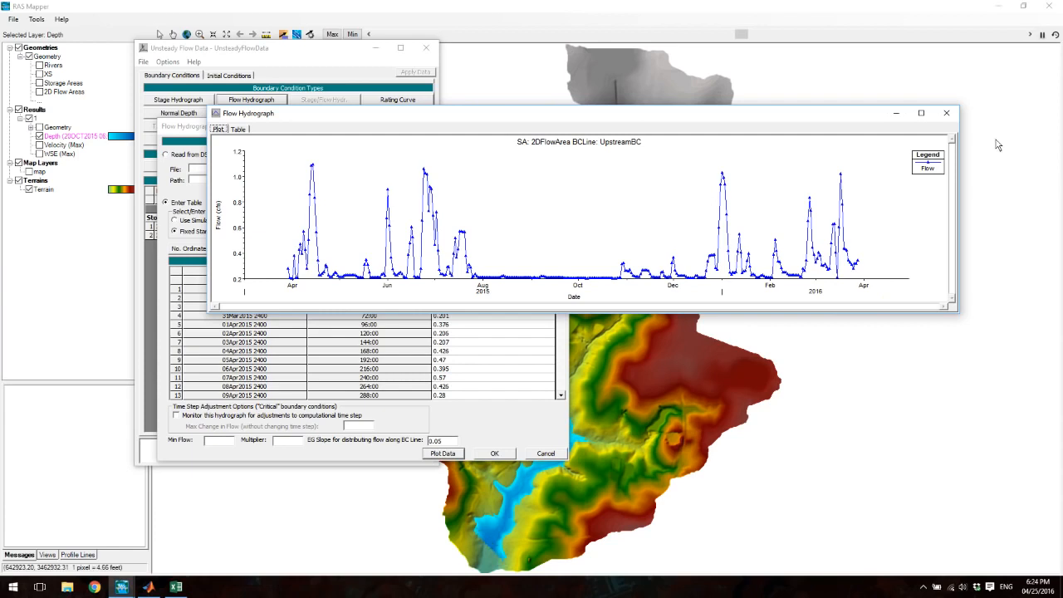
left_click(946, 114)
left_click(495, 453)
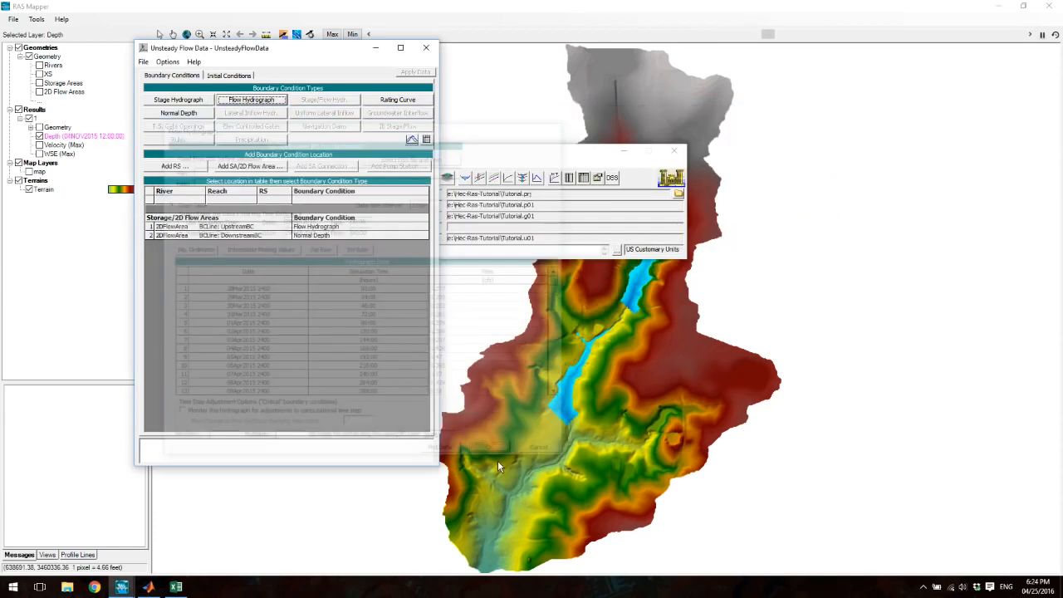
left_click(426, 47)
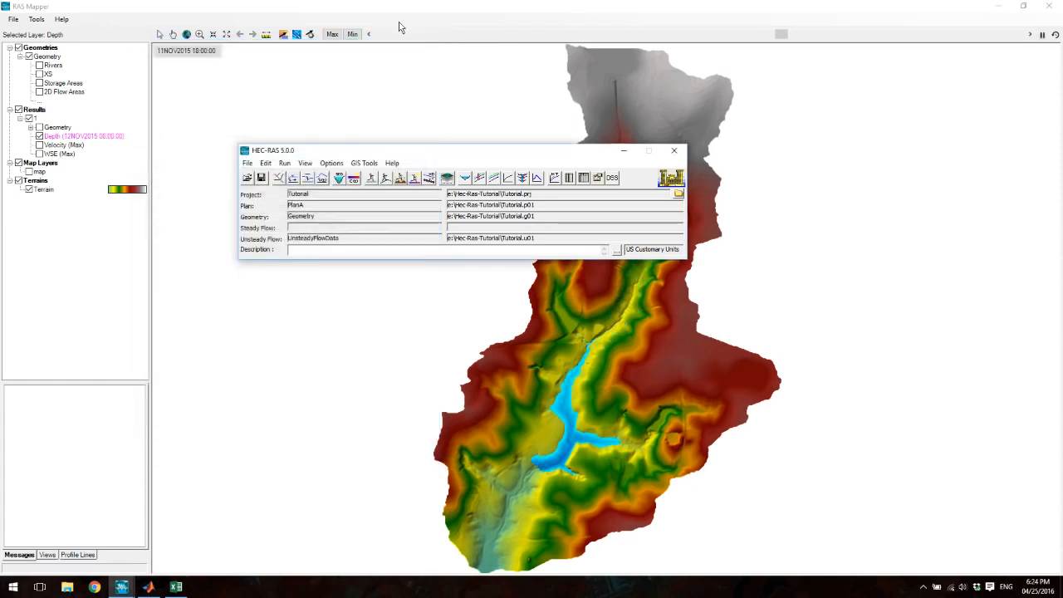
- Return to RAS Mapper, show the Velocity (Max) result instead of the depth result, and select the velocity layer for animation
left_click(399, 41)
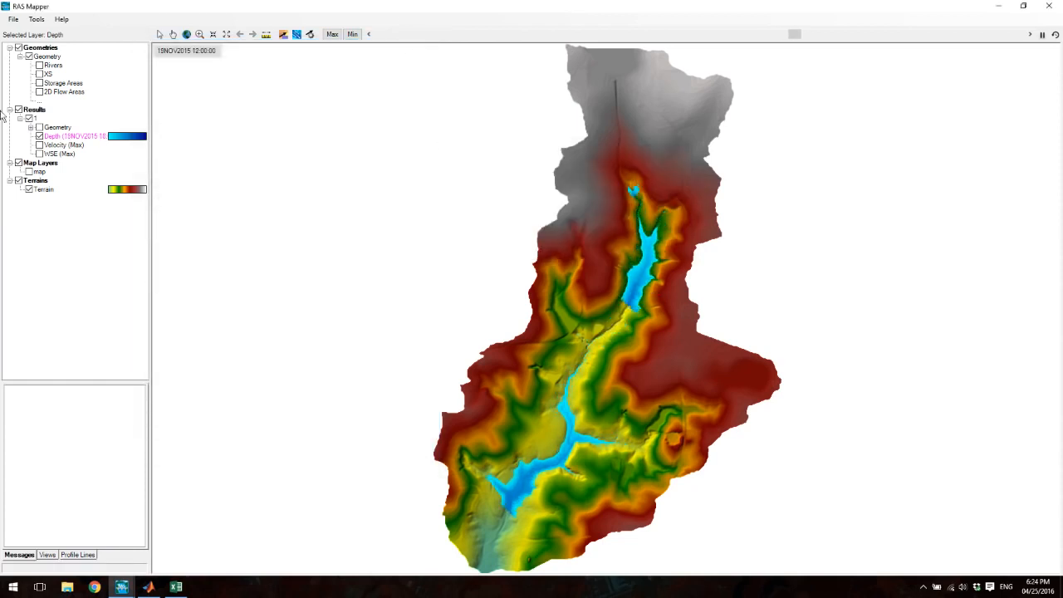
left_click(39, 135)
left_click(39, 145)
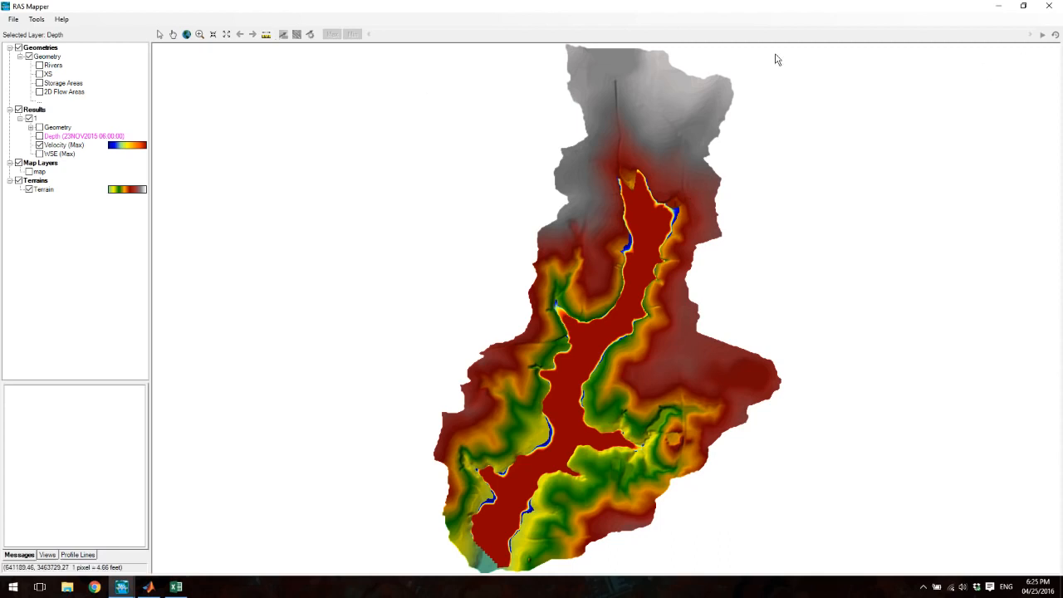
left_click(63, 144)
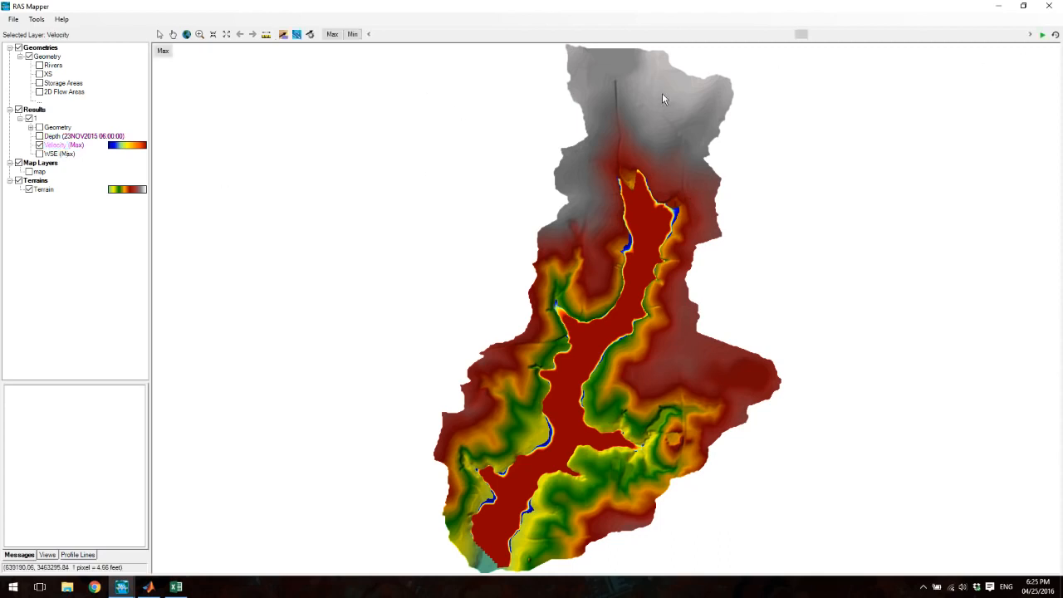
- Play the velocity result's animation from the start of the simulation period and examine the flooded channel up close
left_click(802, 35)
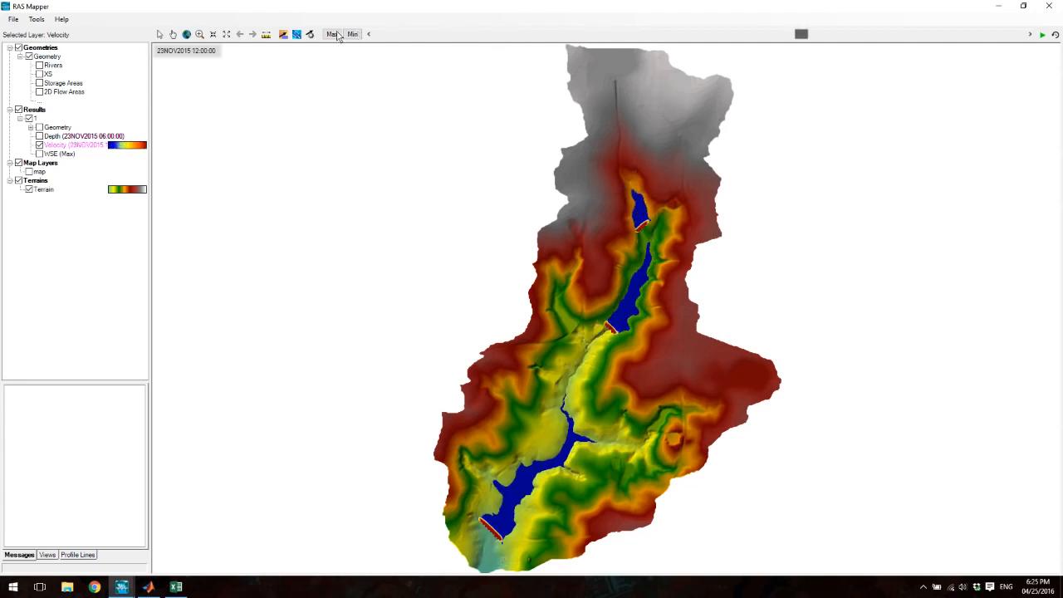
left_click_drag(810, 38, 371, 47)
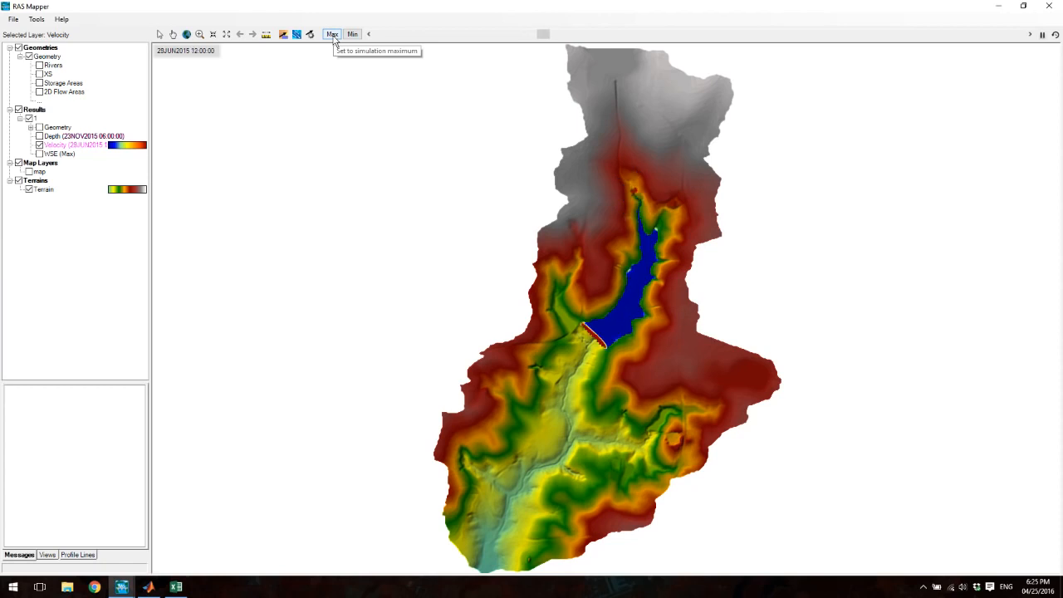
scroll(598, 357, "up", 6)
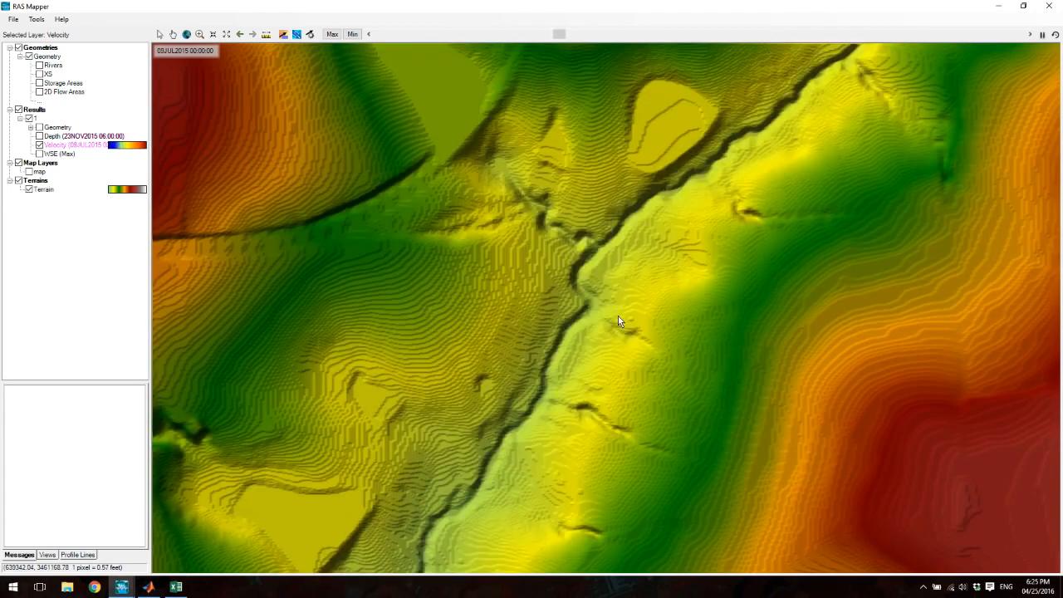
- Show the WSE (Max) result instead of velocity and play its animation over the simulation period
left_click(52, 155)
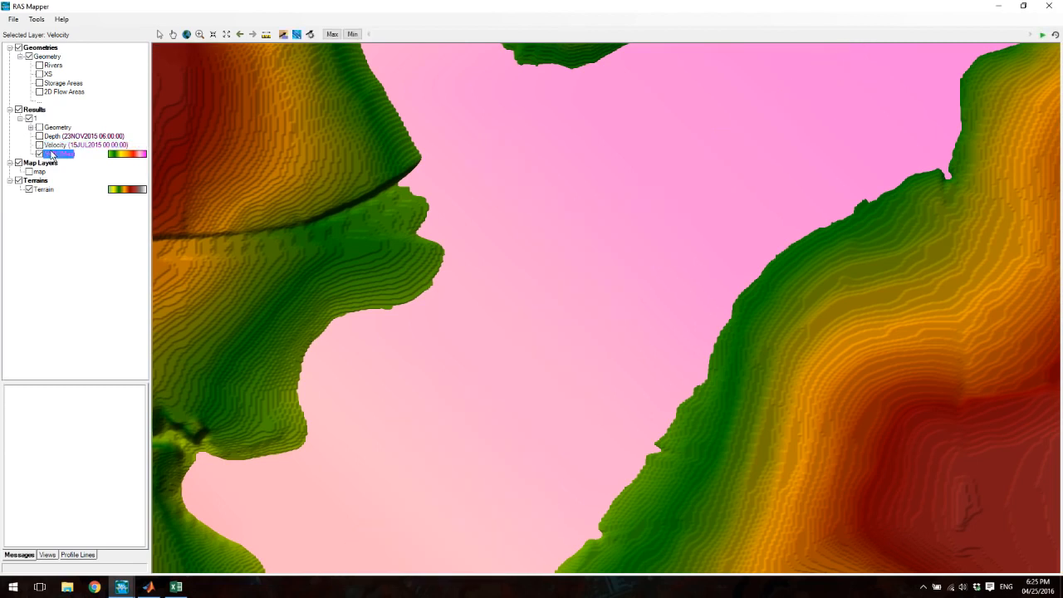
scroll(652, 263, "down", 3)
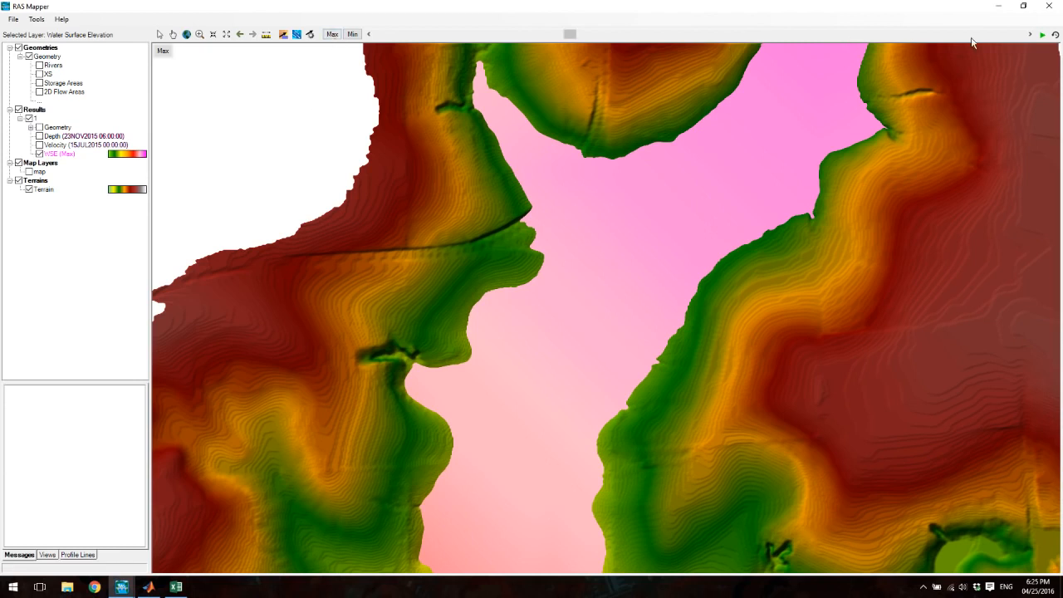
left_click(1042, 35)
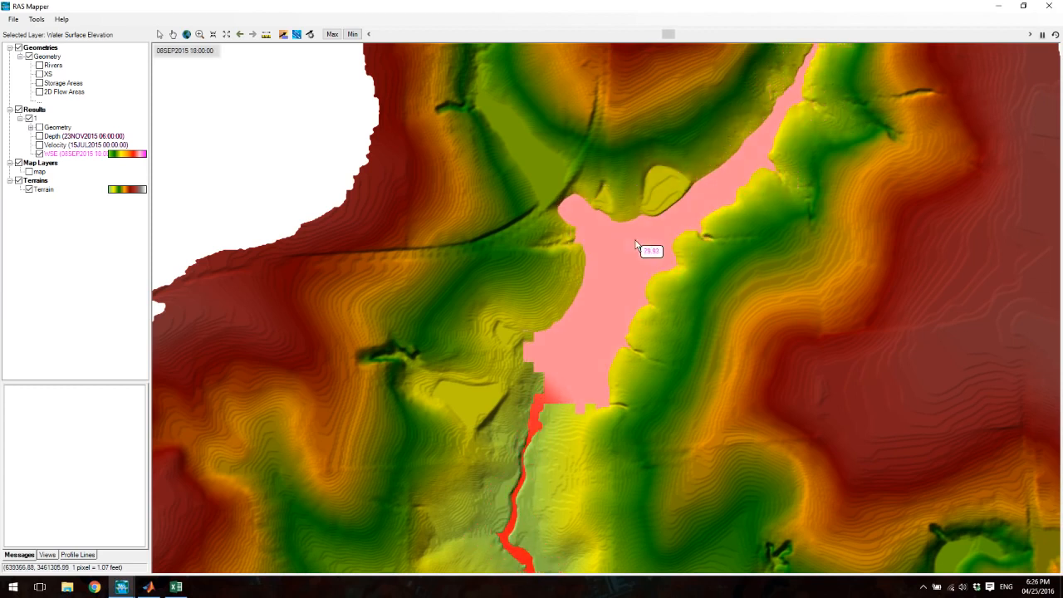
- Overlay the velocity result on the animated water surface elevation, view the whole terrain, and pause the animation
left_click(39, 146)
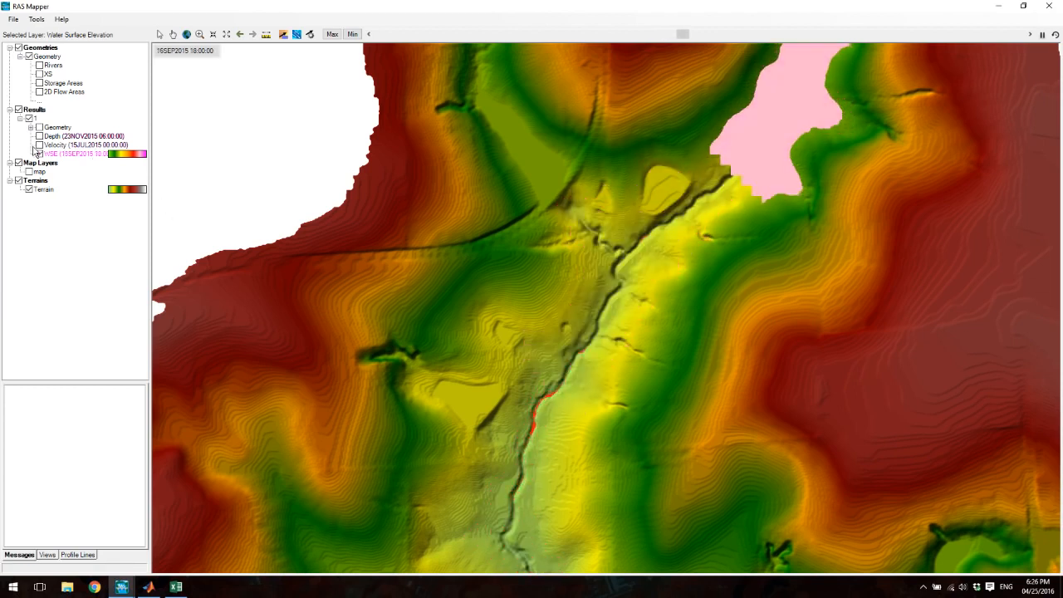
left_click(39, 154)
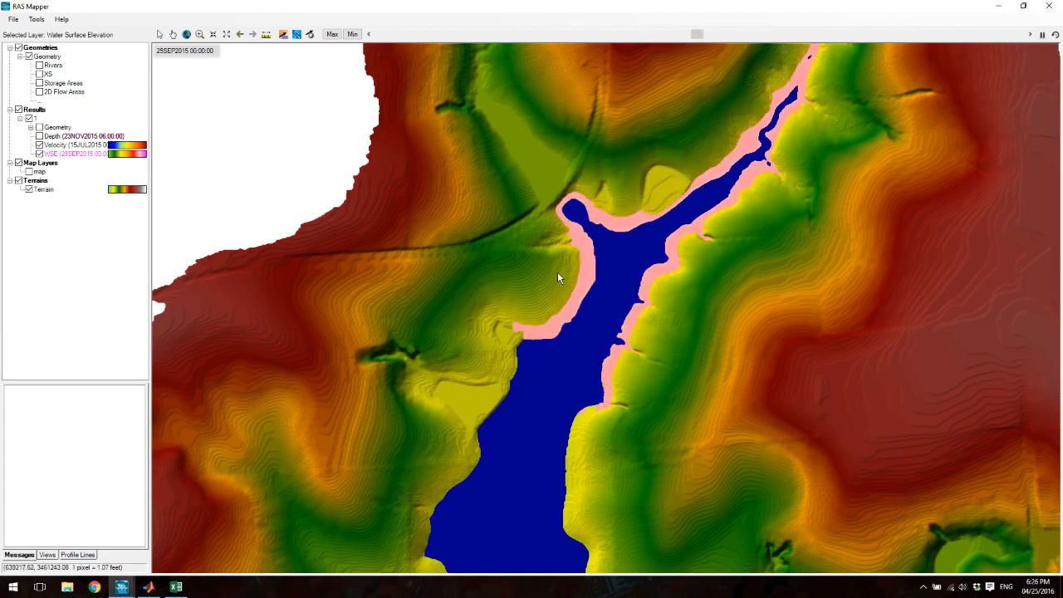
scroll(497, 315, "down", 3)
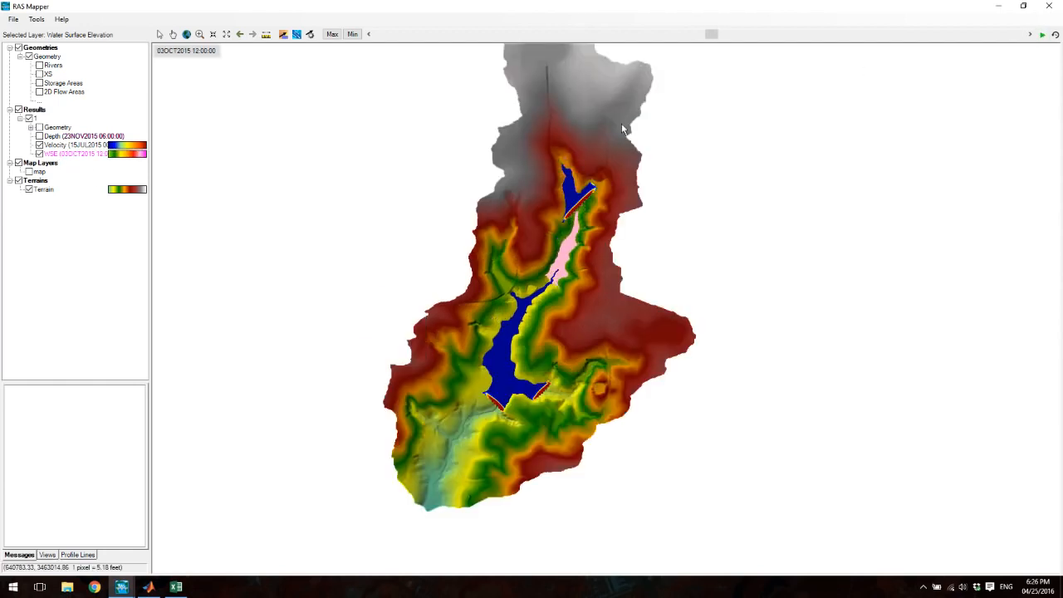
- Check the RAS tile cache export options for the WSE result and dismiss them without creating a file
right_click(50, 155)
left_click(83, 217)
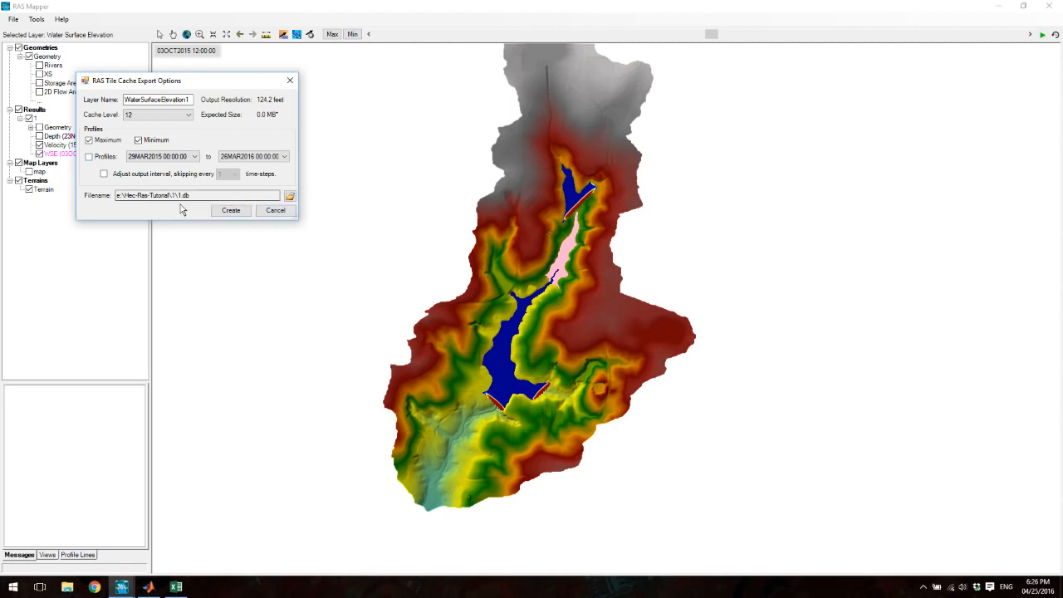
left_click(275, 211)
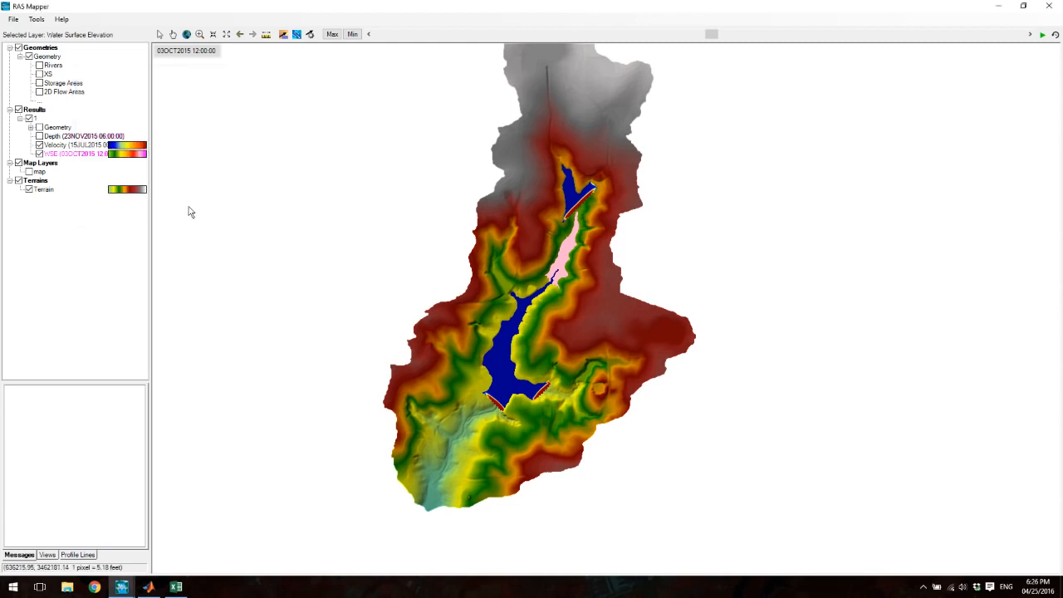
- Show only the depth result, hiding velocity and WSE, and play its animation
left_click(39, 136)
left_click(39, 145)
left_click(39, 153)
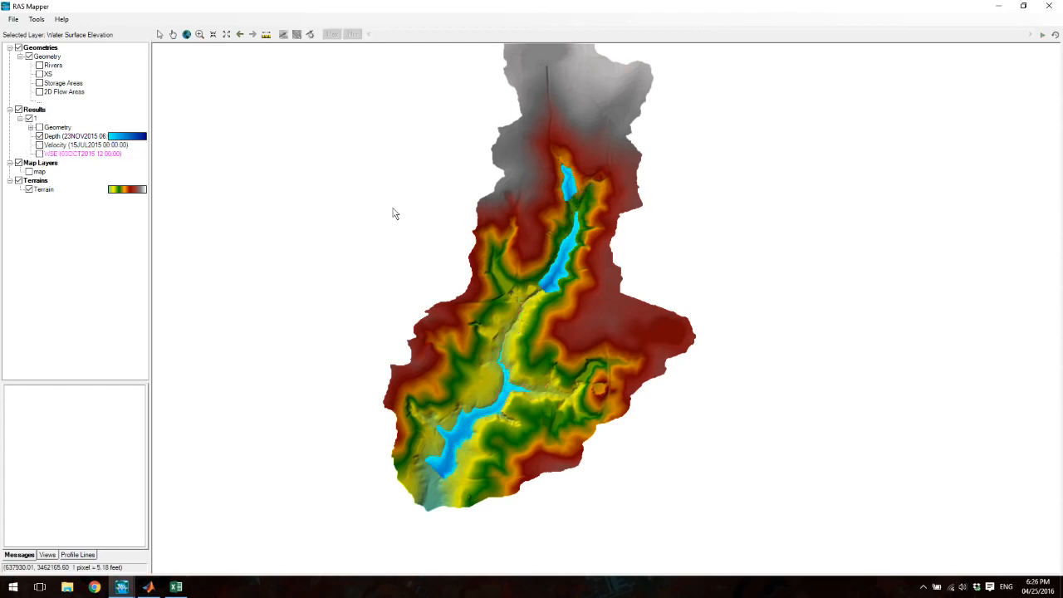
left_click(74, 137)
left_click(1041, 36)
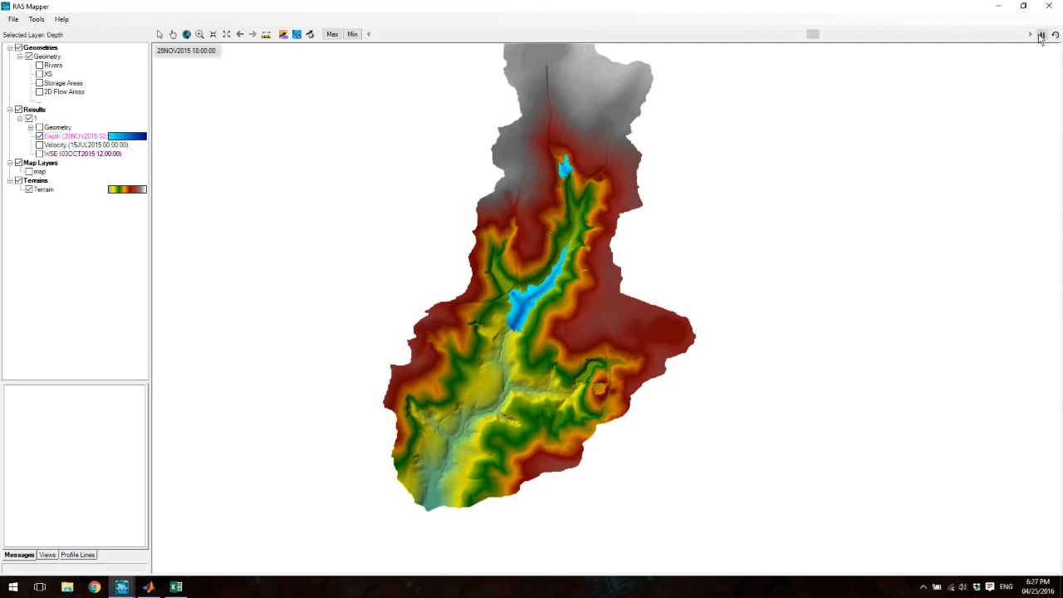